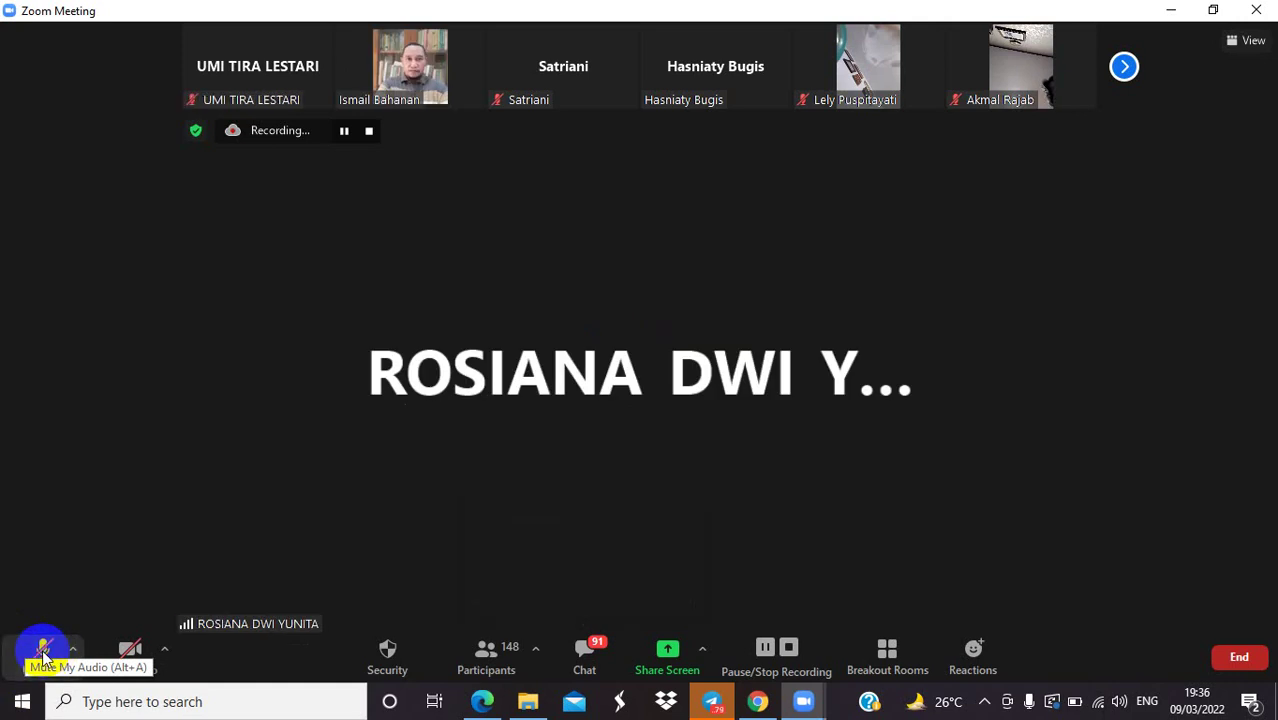
Mute your own microphone and open the meeting's participants list
click(43, 655)
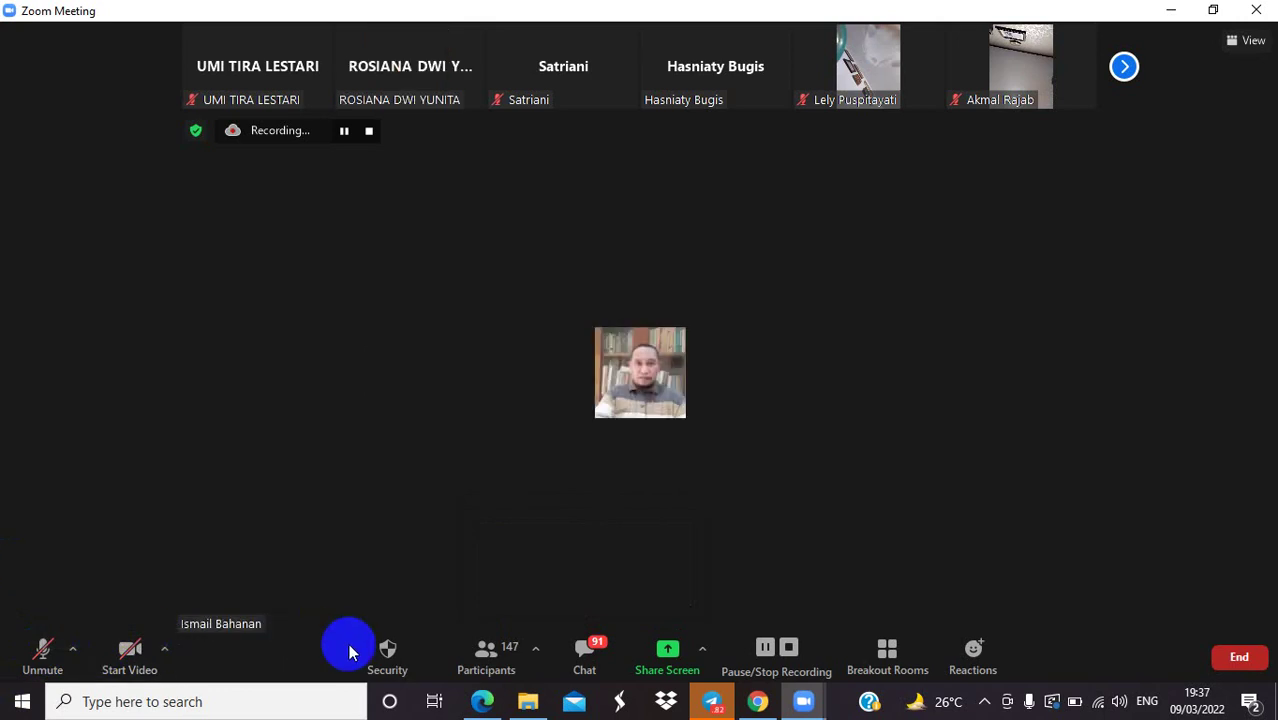
click(471, 663)
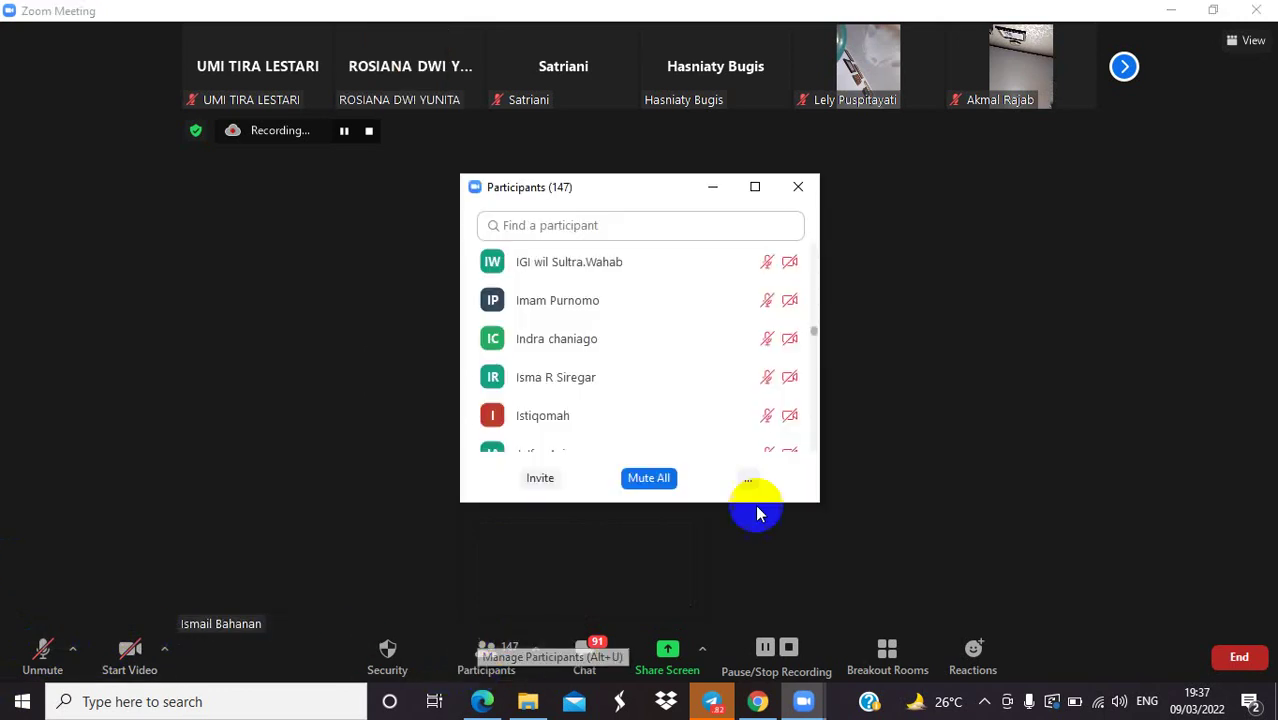
Look through the participants list to check the microphone status of attendees, and minimise the list
drag(813, 330, 813, 271)
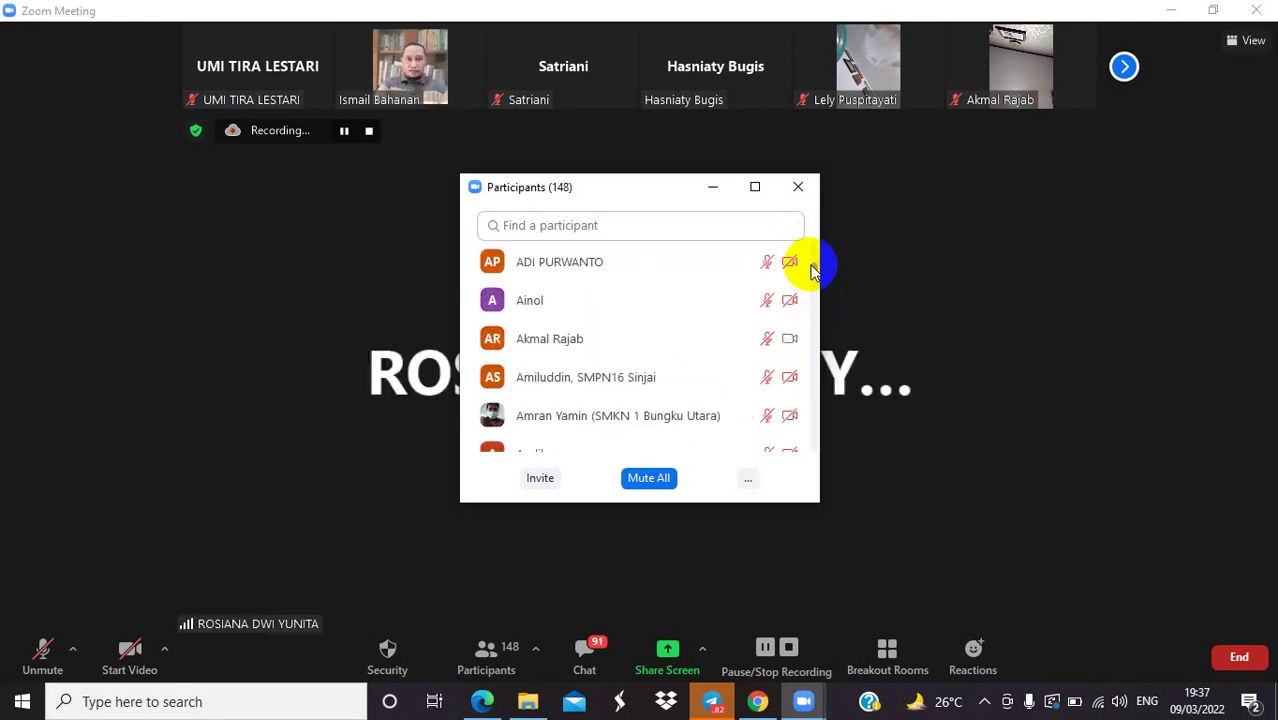
scroll(770, 345, down, 1)
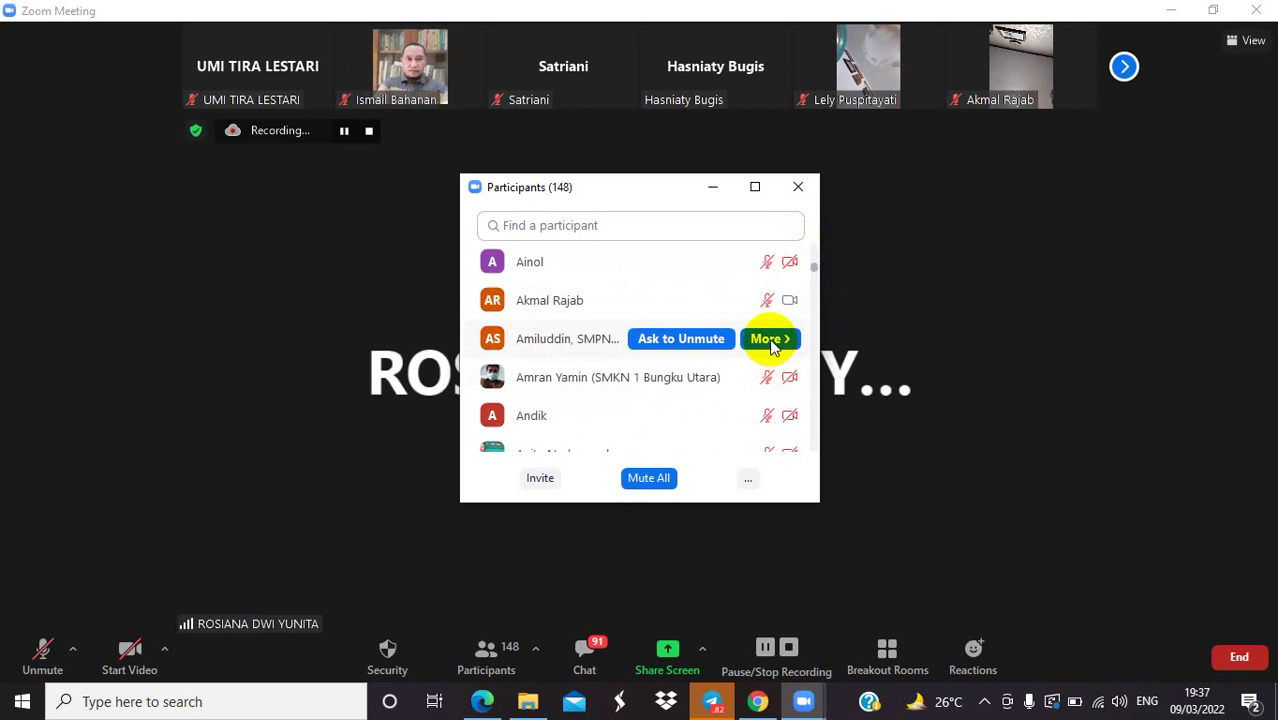
click(770, 341)
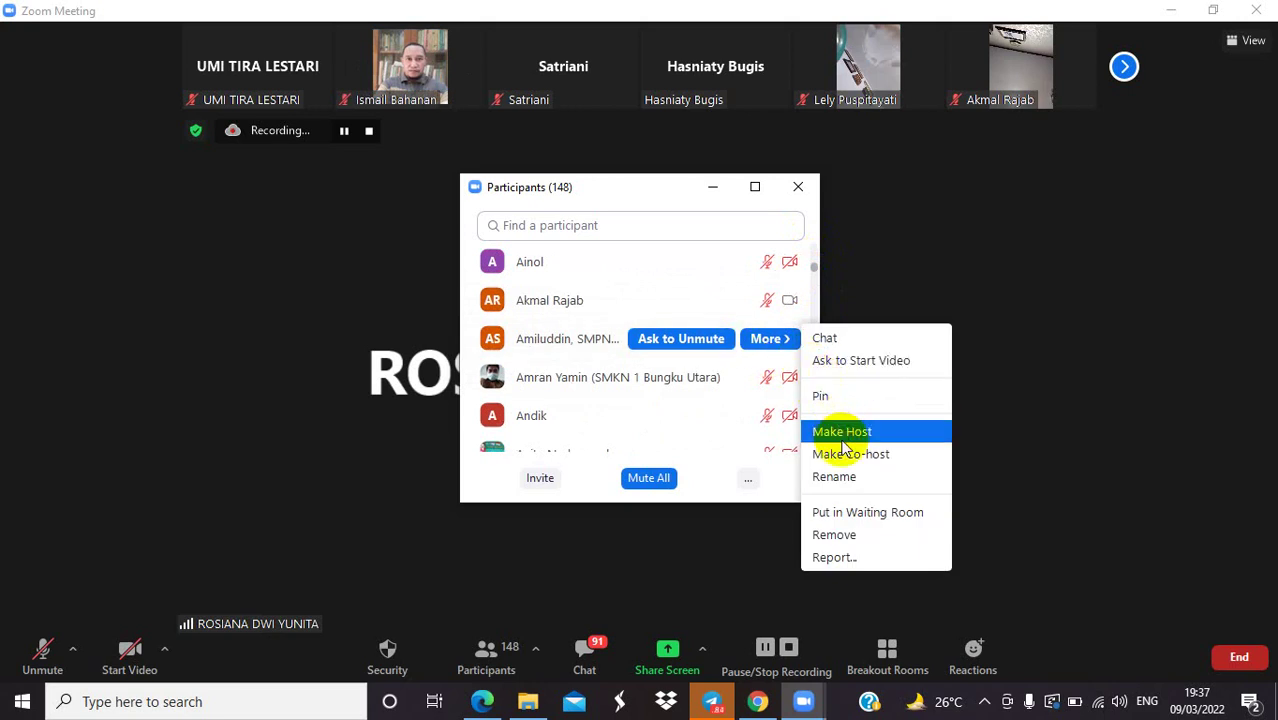
click(690, 376)
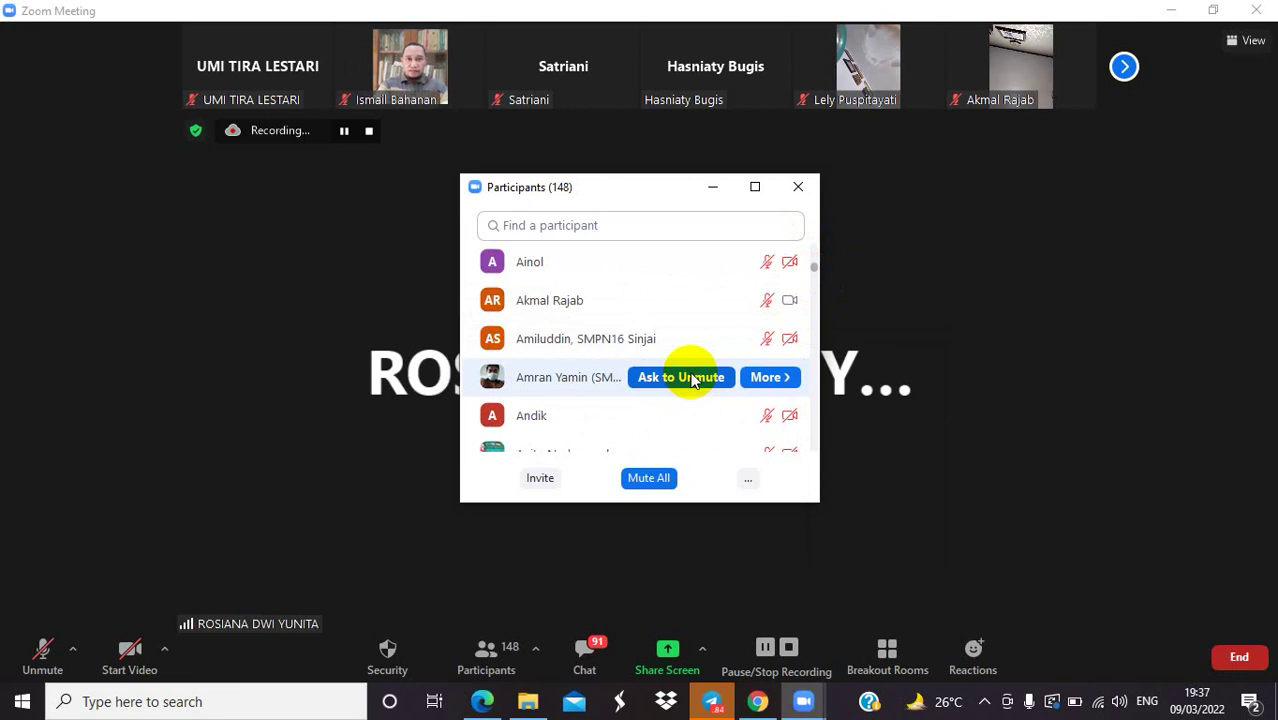
scroll(690, 377, down, 5)
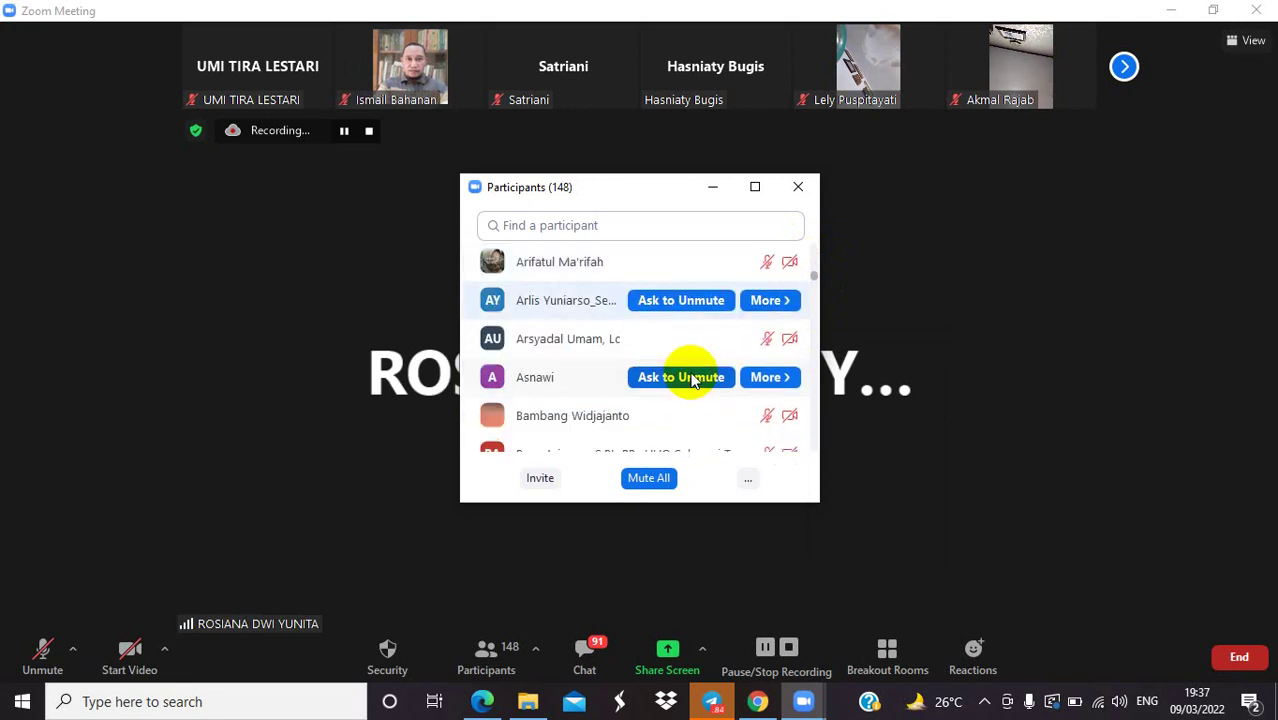
scroll(690, 377, down, 5)
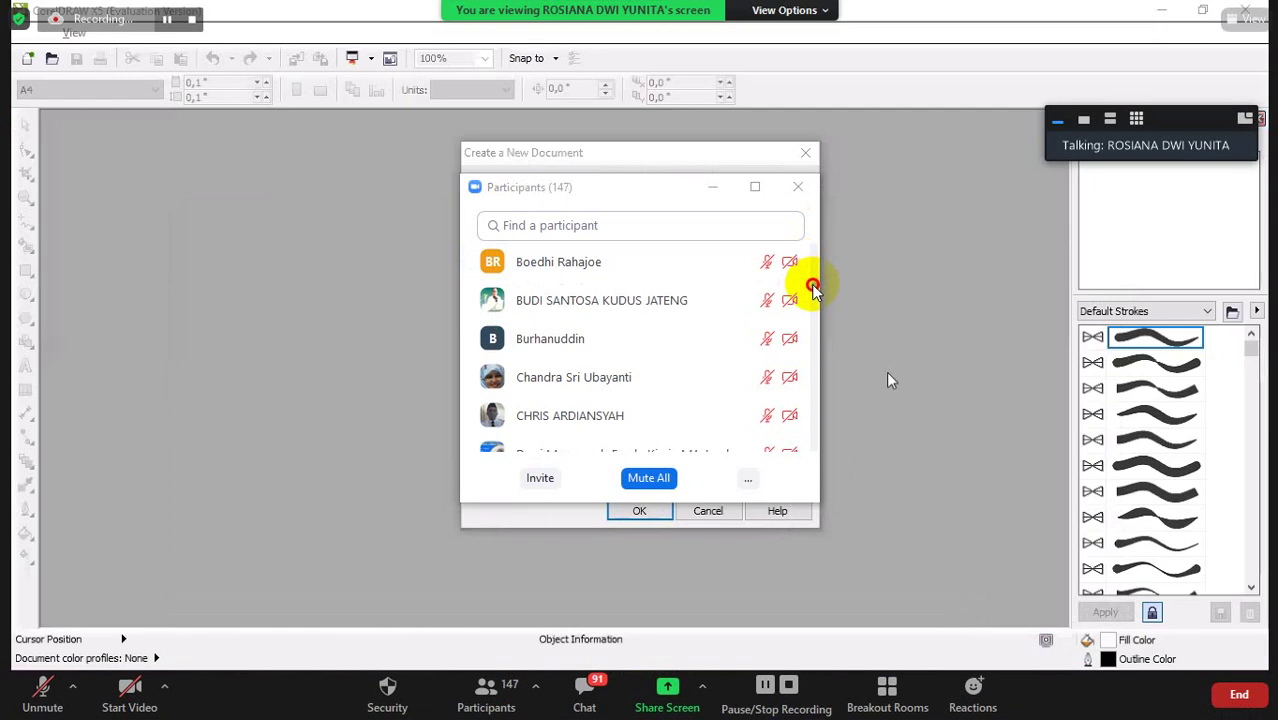
scroll(812, 288, down, 3)
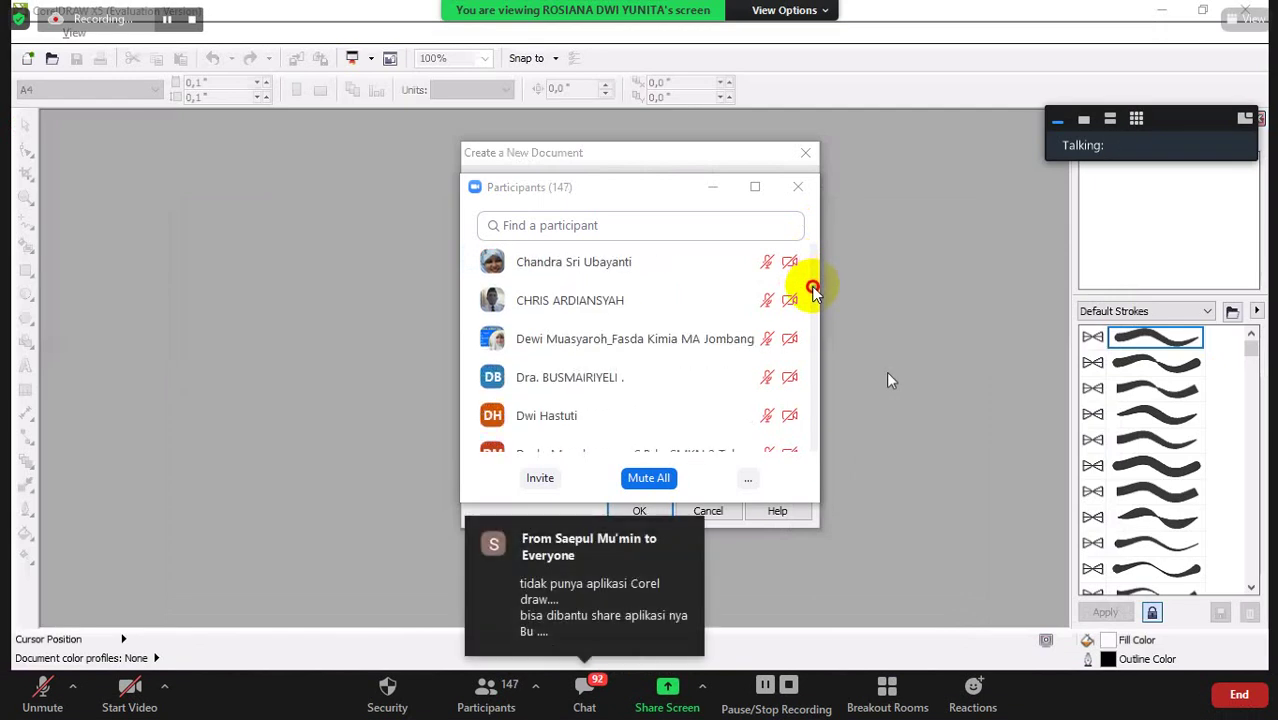
drag(812, 288, 816, 455)
scroll(815, 335, down, 7)
scroll(816, 337, up, 6)
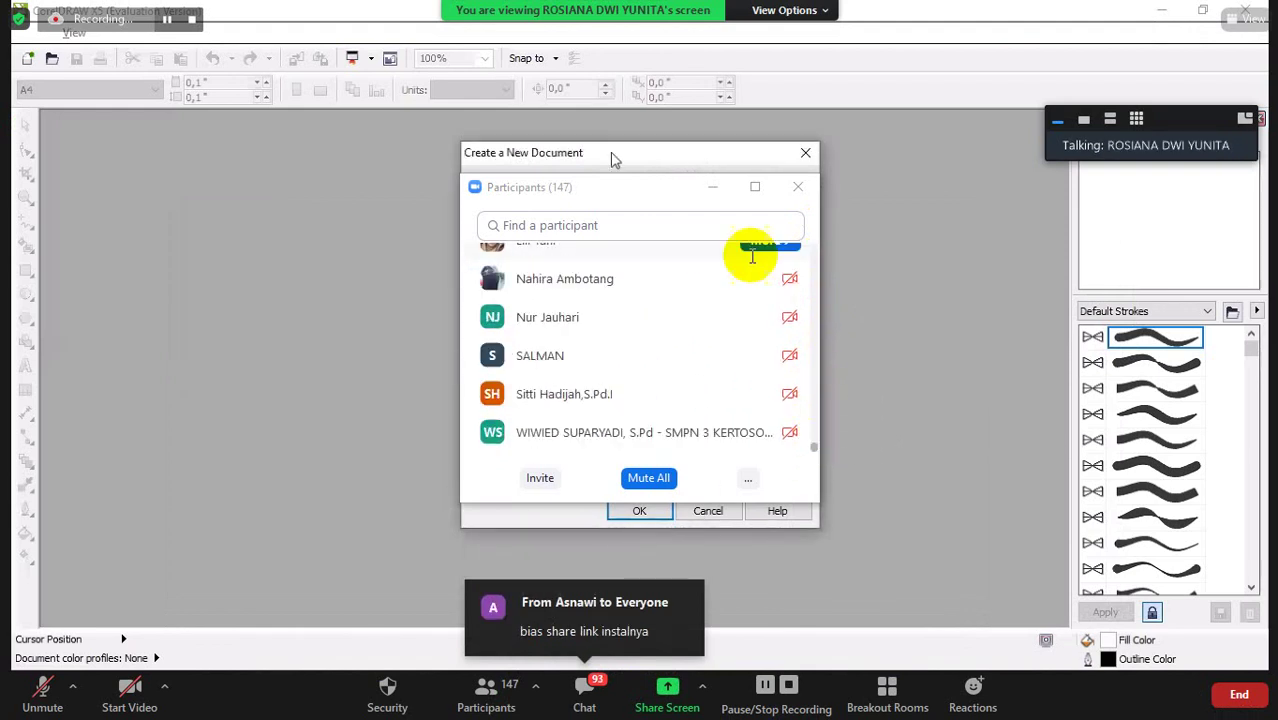
click(714, 187)
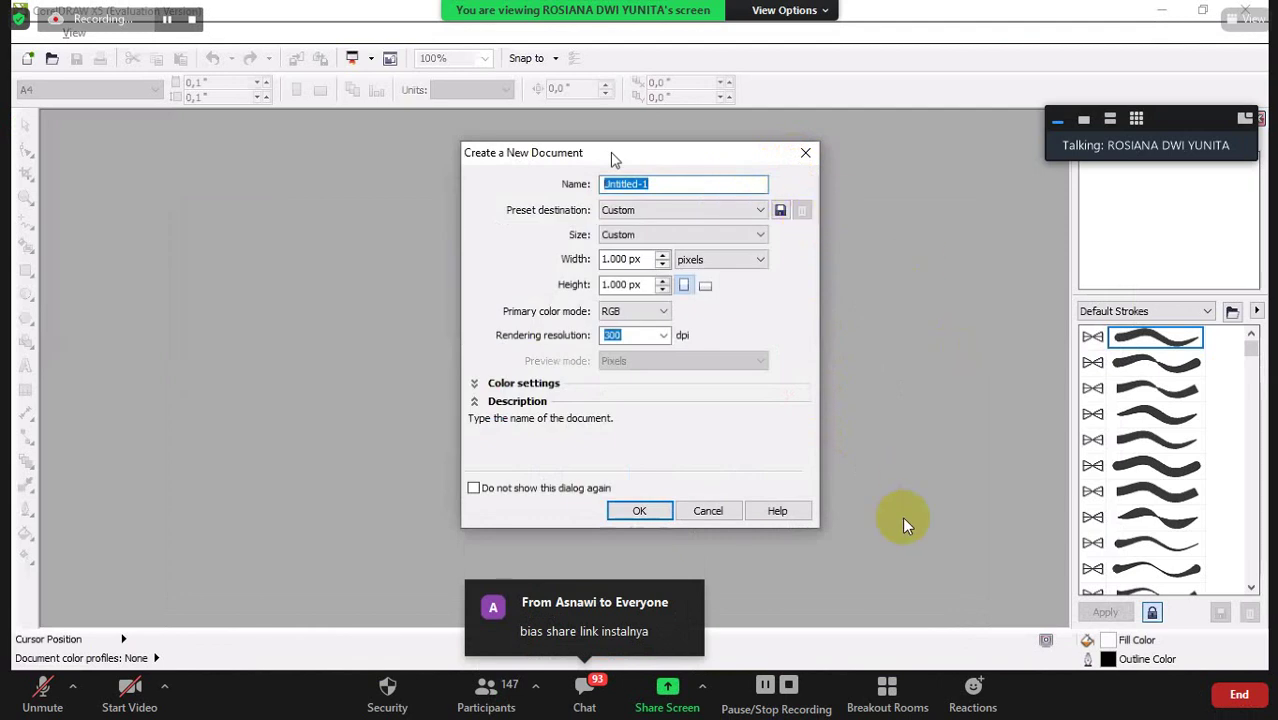
Name the new document "Desain Pohon" and create it with the 1000 x 1000 px RGB settings
text(r)
key(BackSpace)
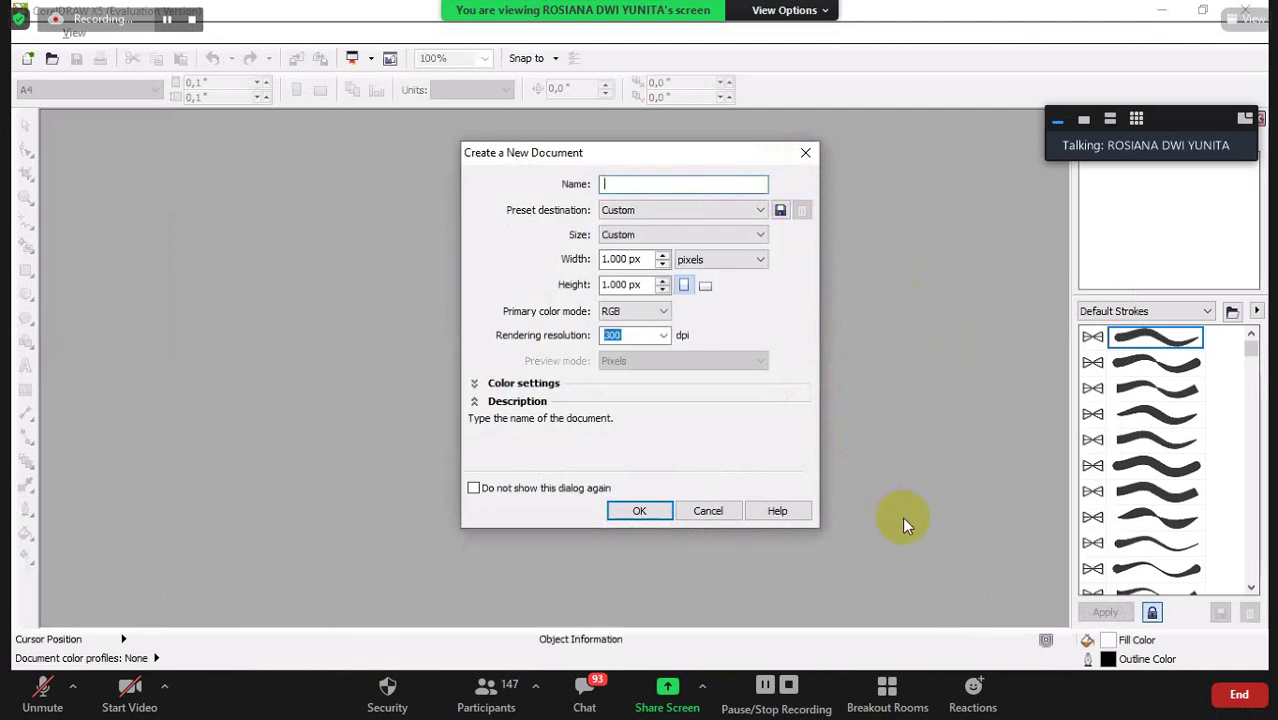
text(Desain Pohon)
key(Return)
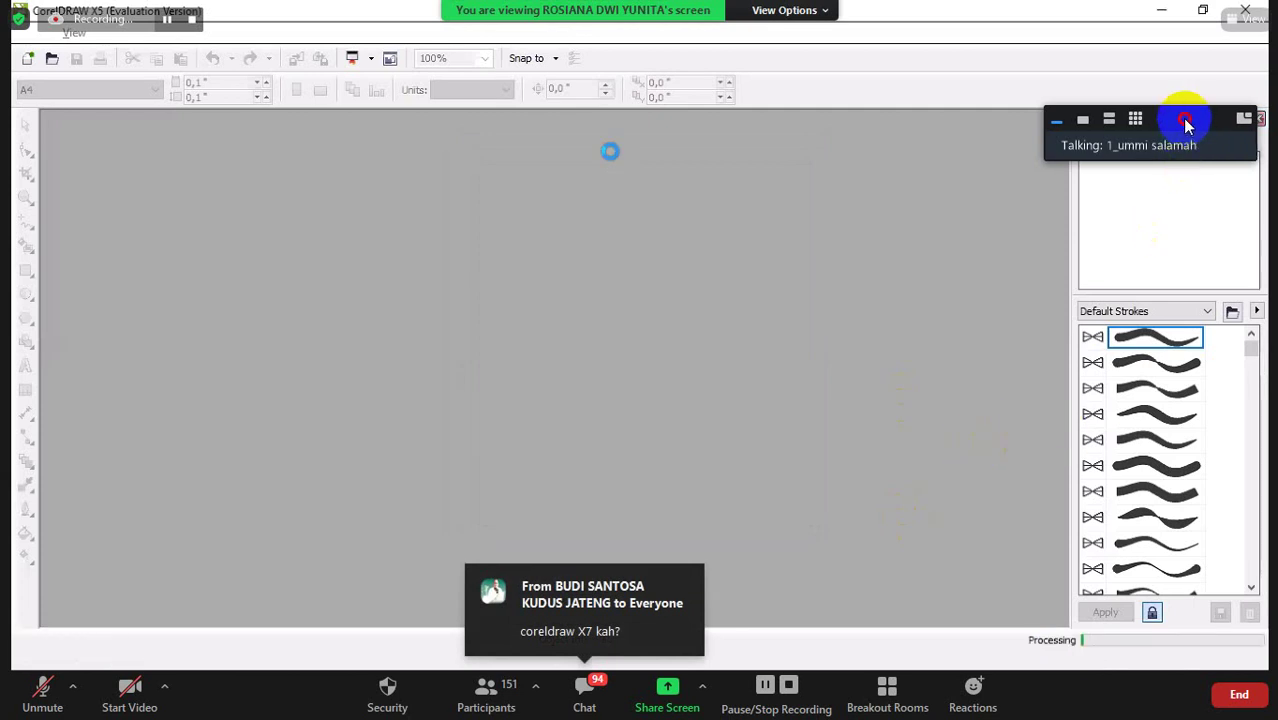
Move the floating speaker panel clear of the Artistic Media docker, and mute all participants from the participants list
drag(1184, 120, 1135, 33)
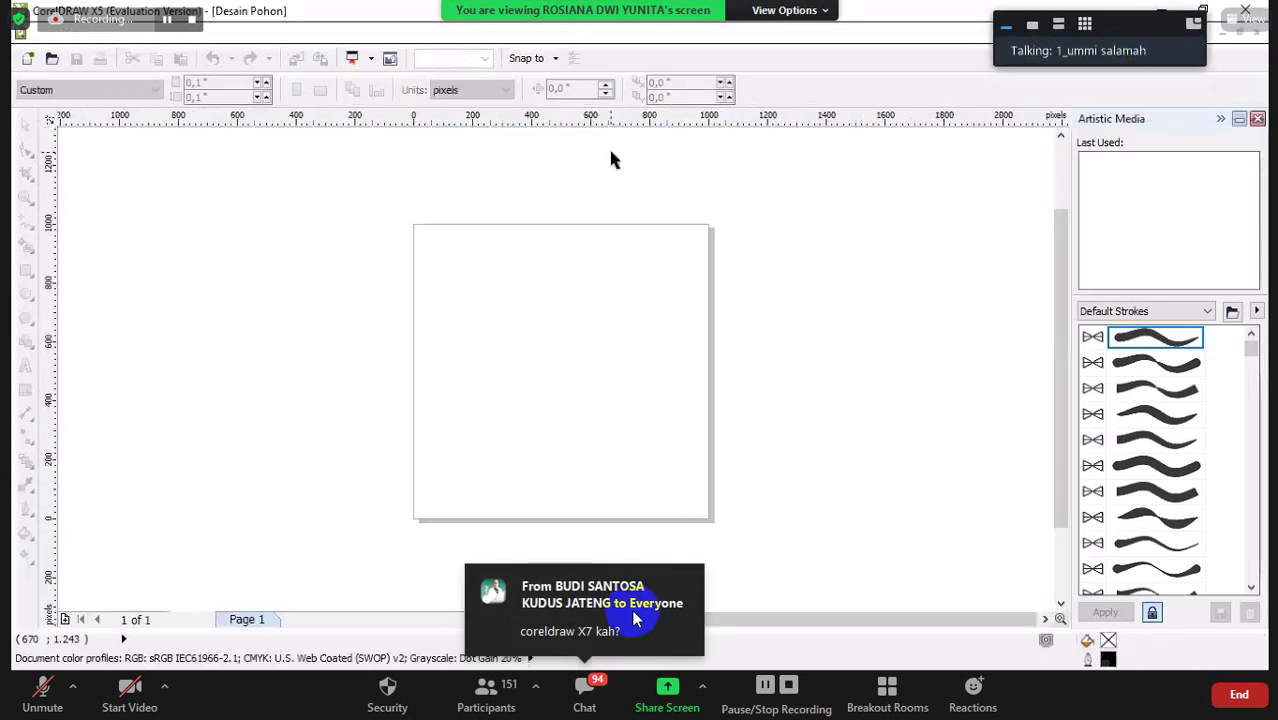
click(507, 698)
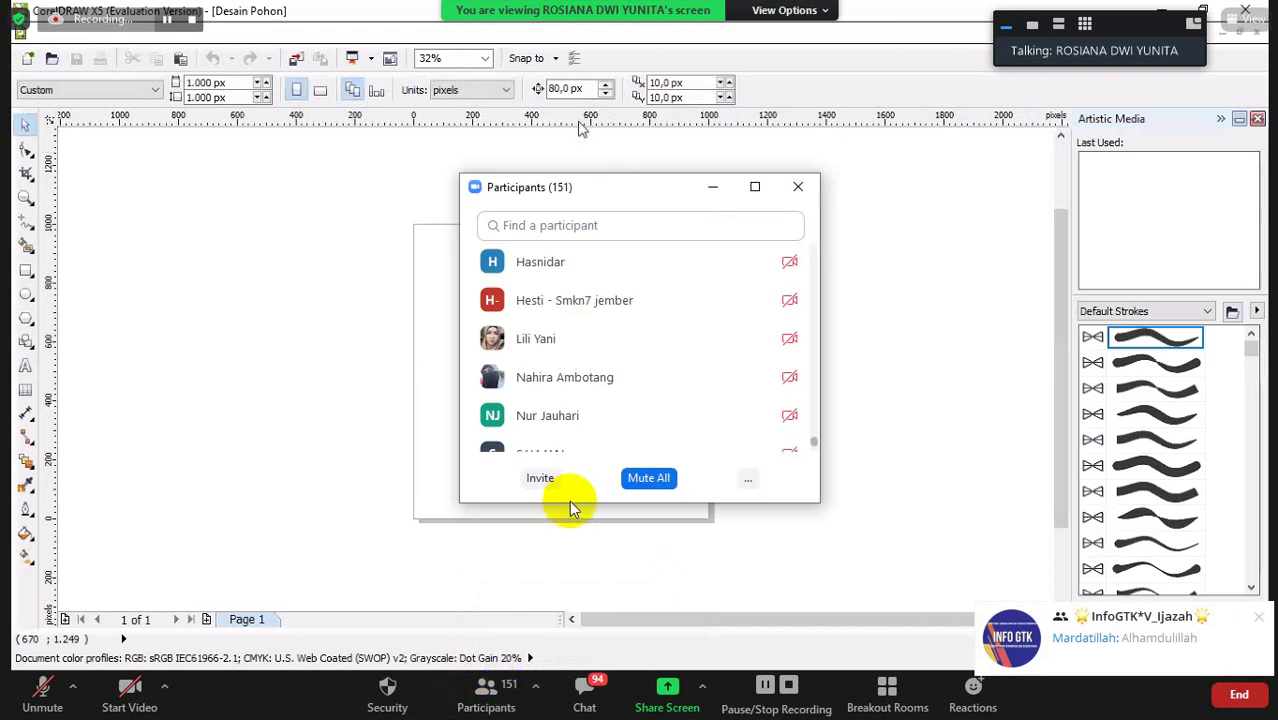
click(818, 412)
drag(818, 412, 813, 371)
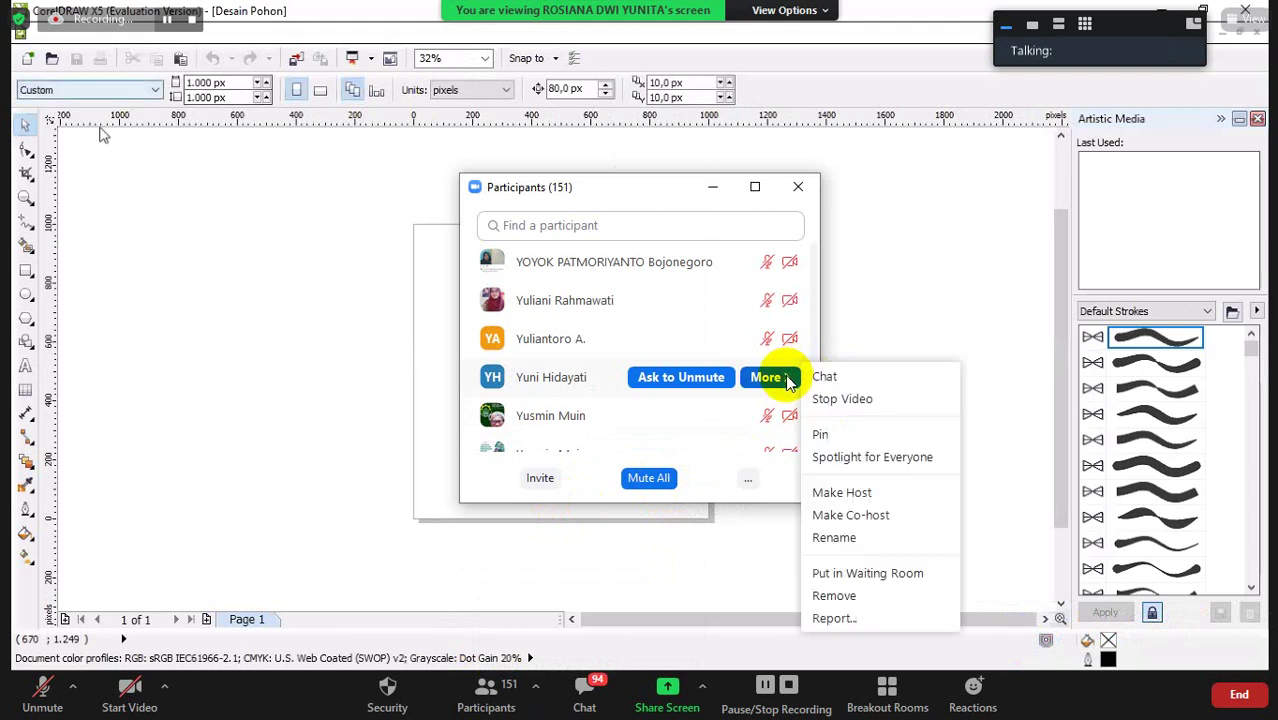
click(788, 378)
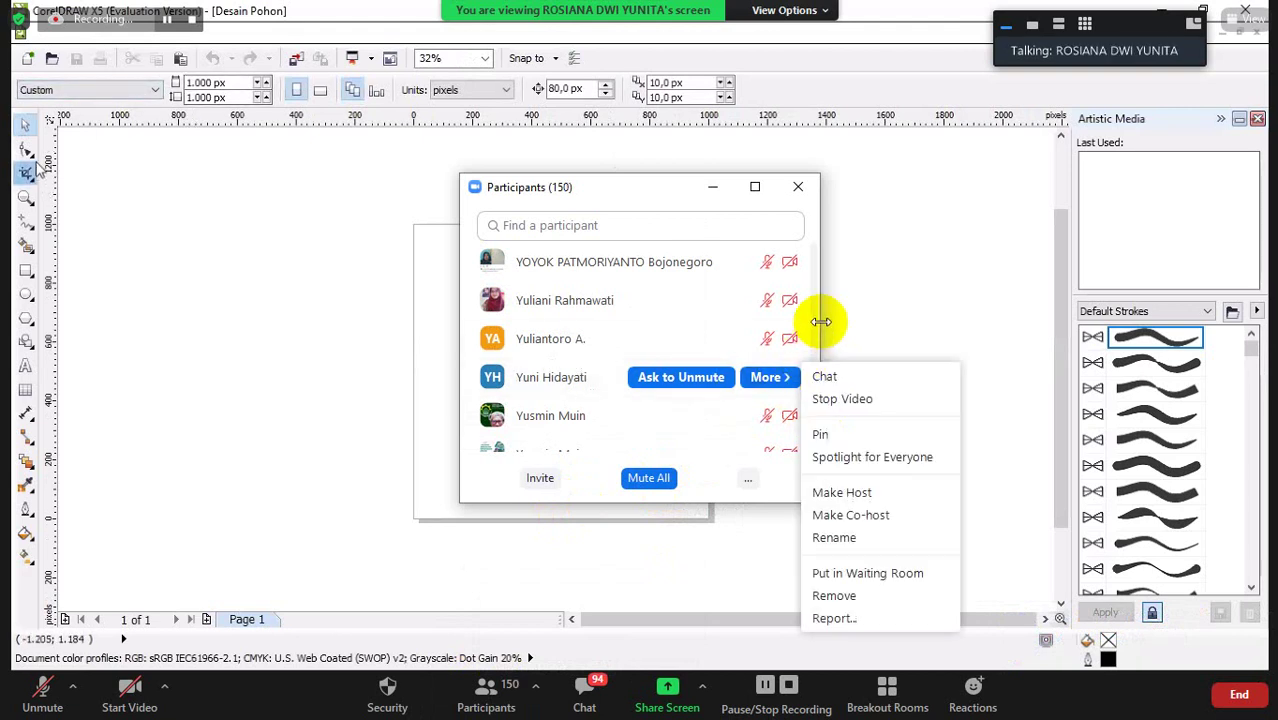
scroll(816, 325, up, 15)
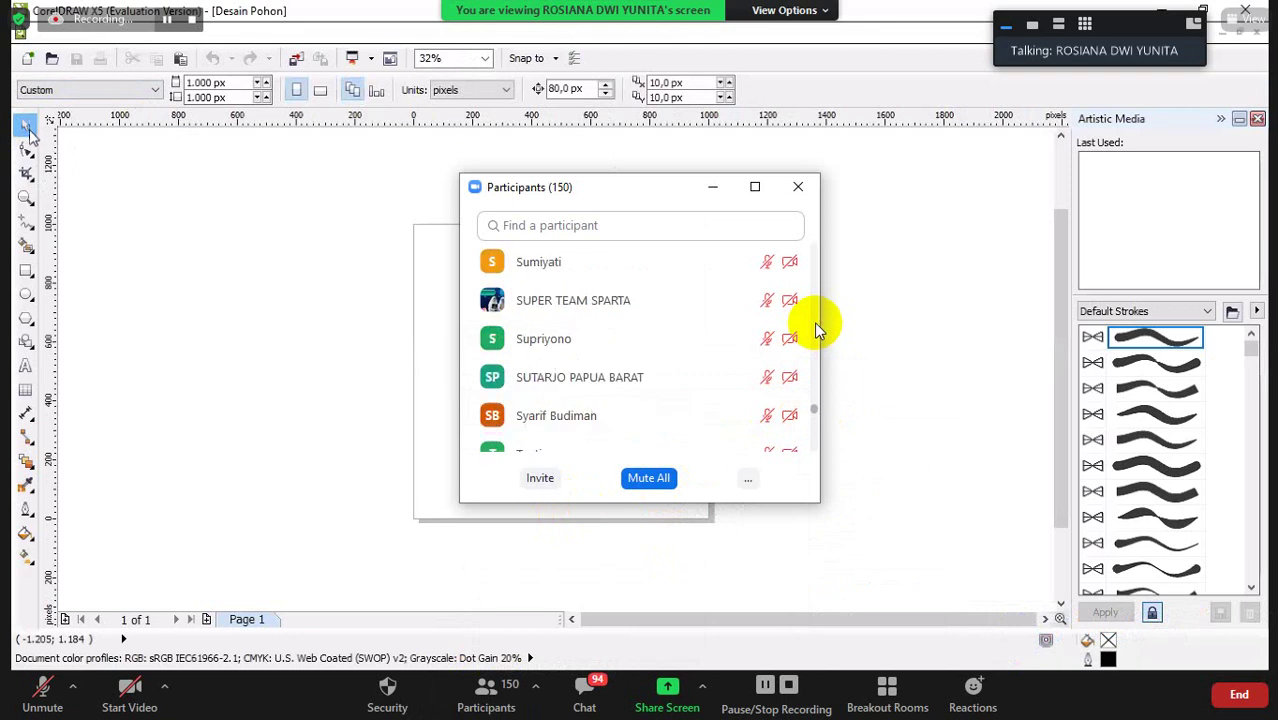
scroll(814, 321, up, 15)
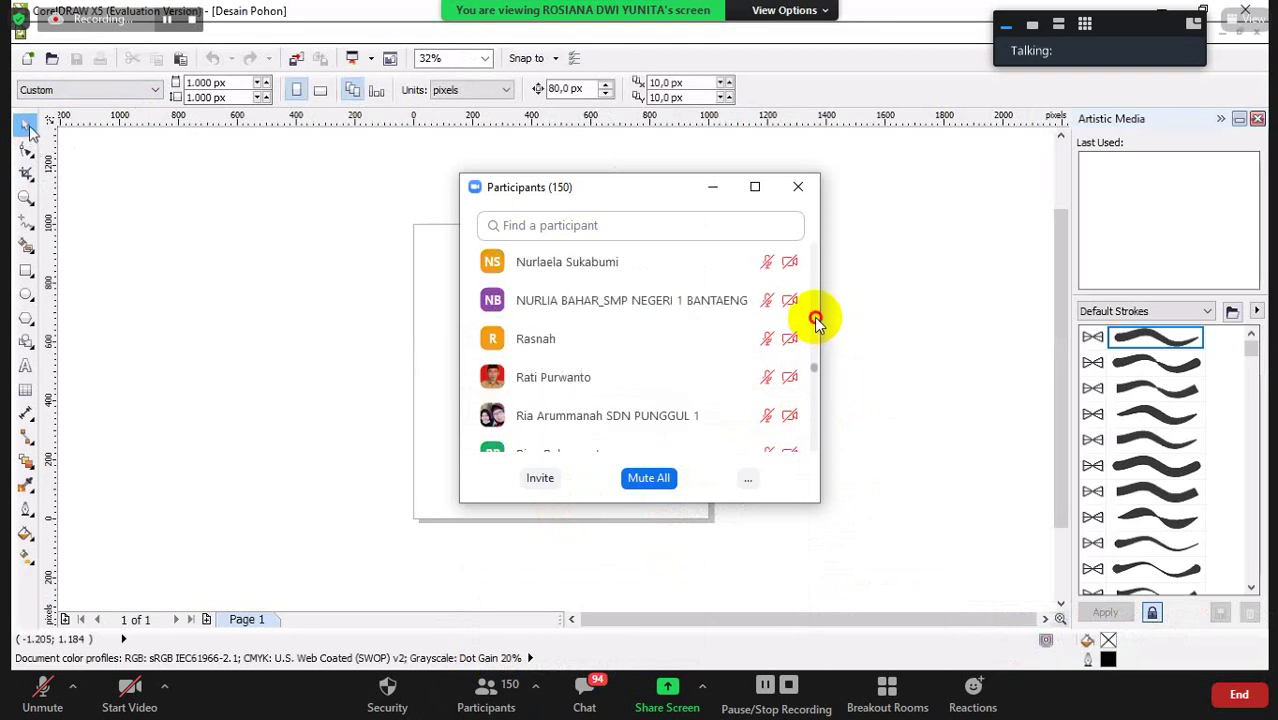
scroll(815, 320, up, 15)
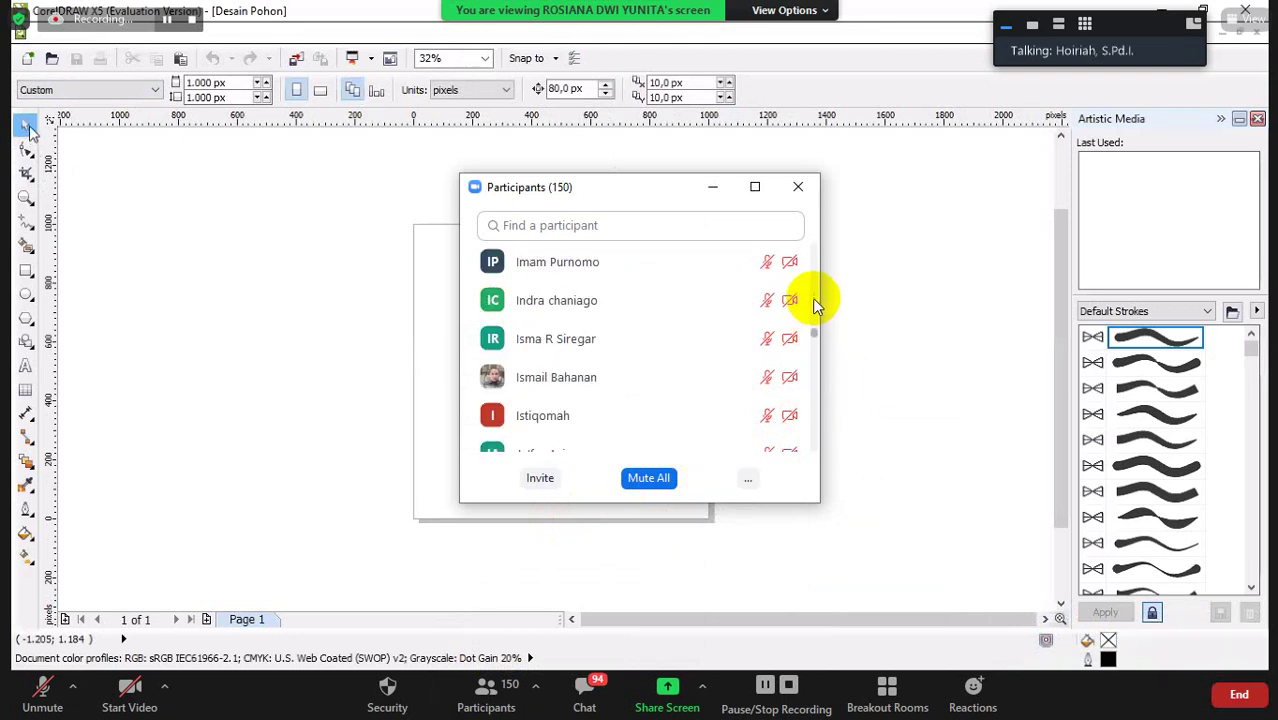
scroll(813, 325, up, 8)
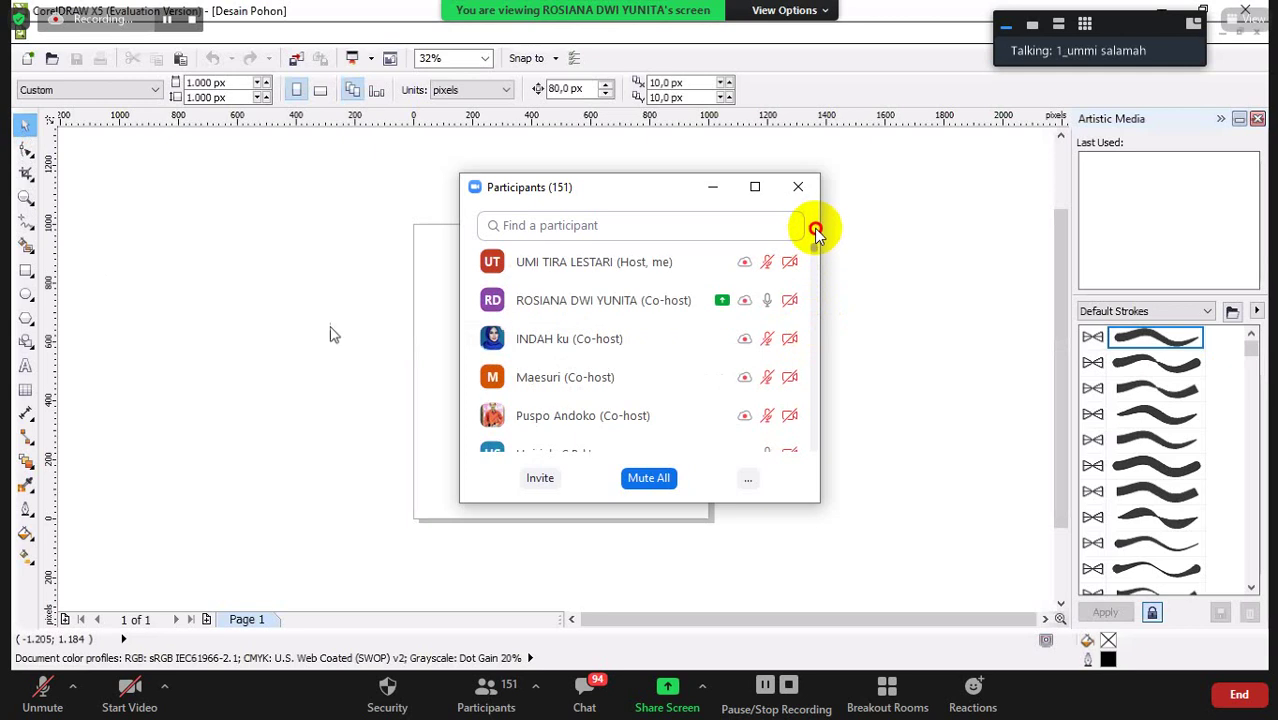
click(643, 479)
click(742, 398)
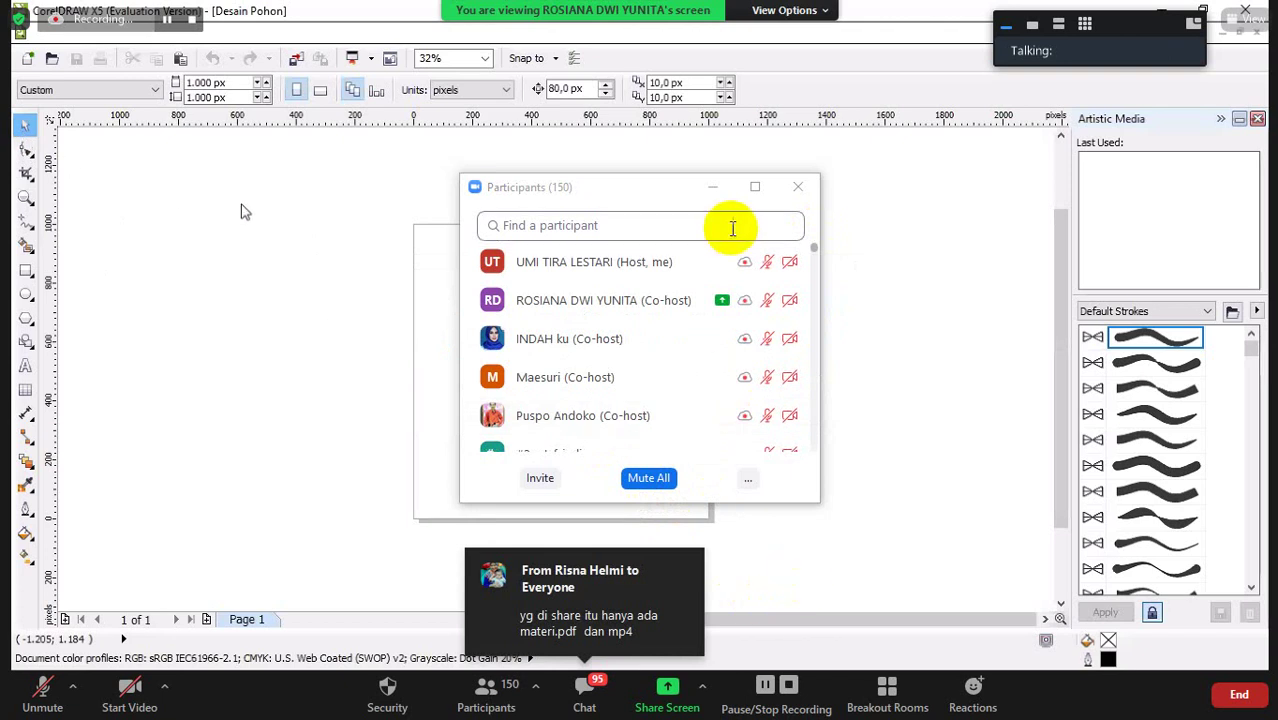
click(714, 189)
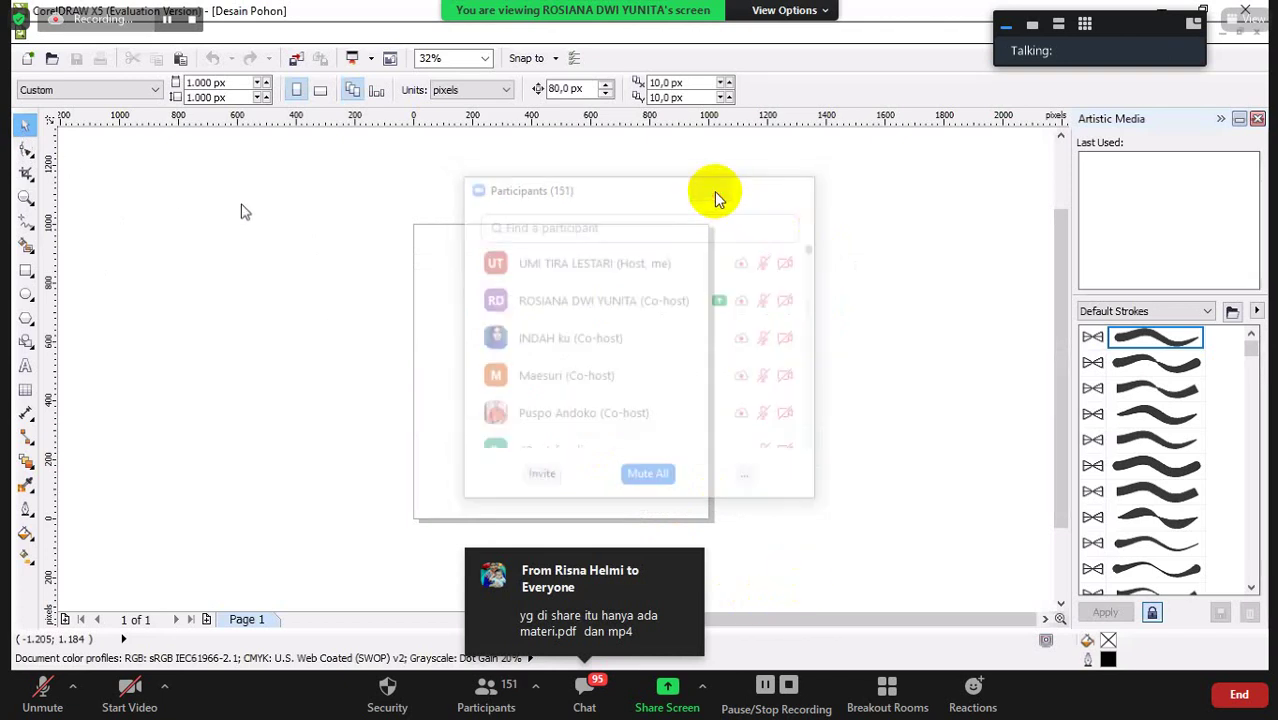
Send everyone the chat message "MOHON MAAF KITA DENGARKAN DULU YA, MICK MOHON DI MATIKAN" and minimise the chat
click(584, 692)
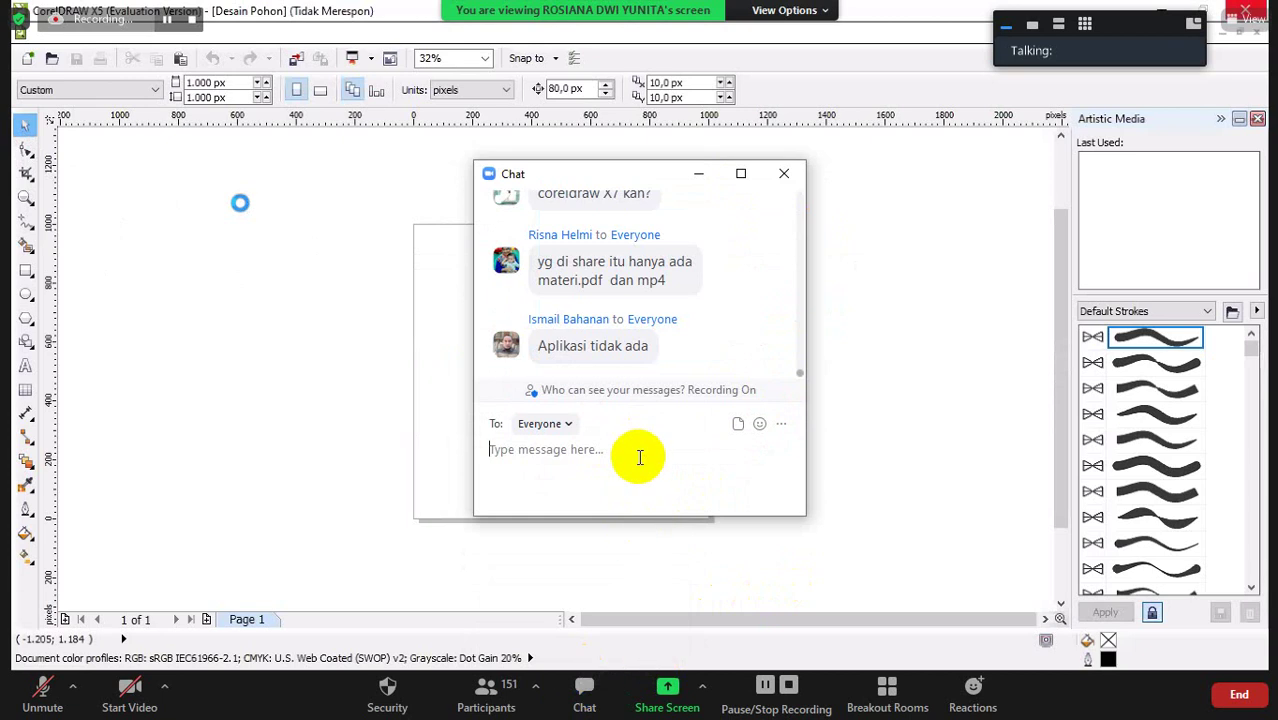
text(MOHON)
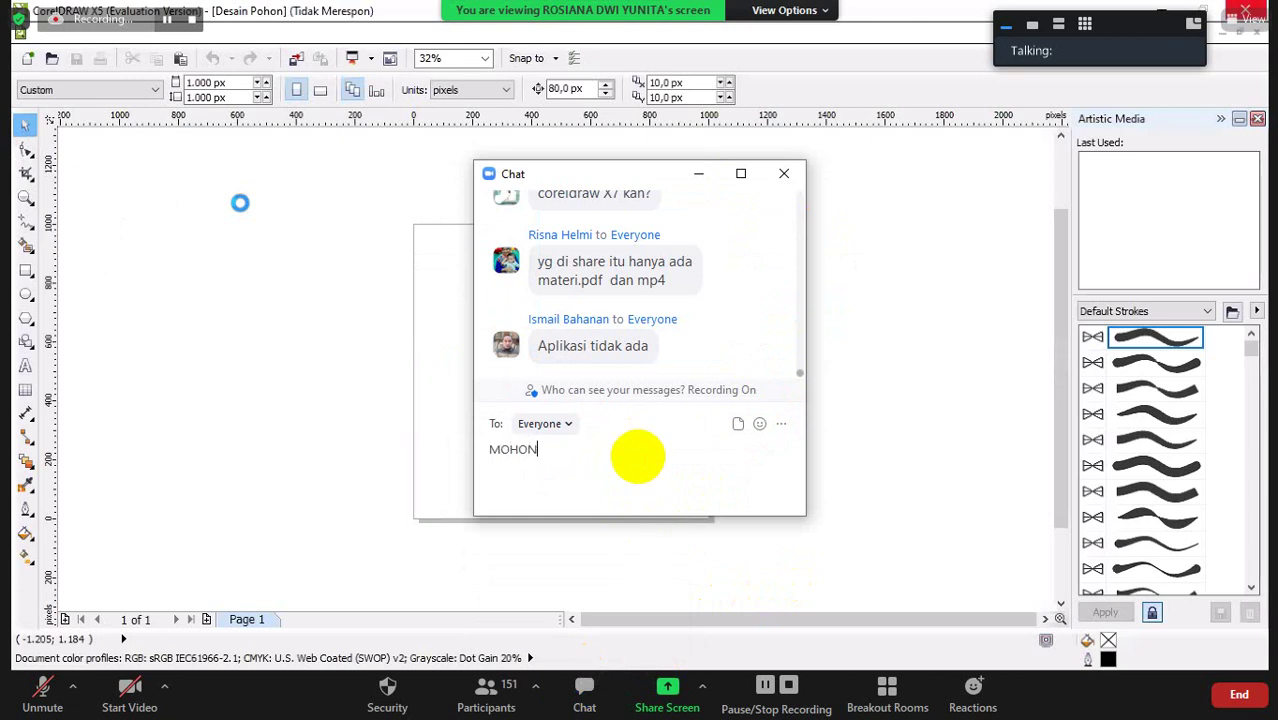
text( MAAF )
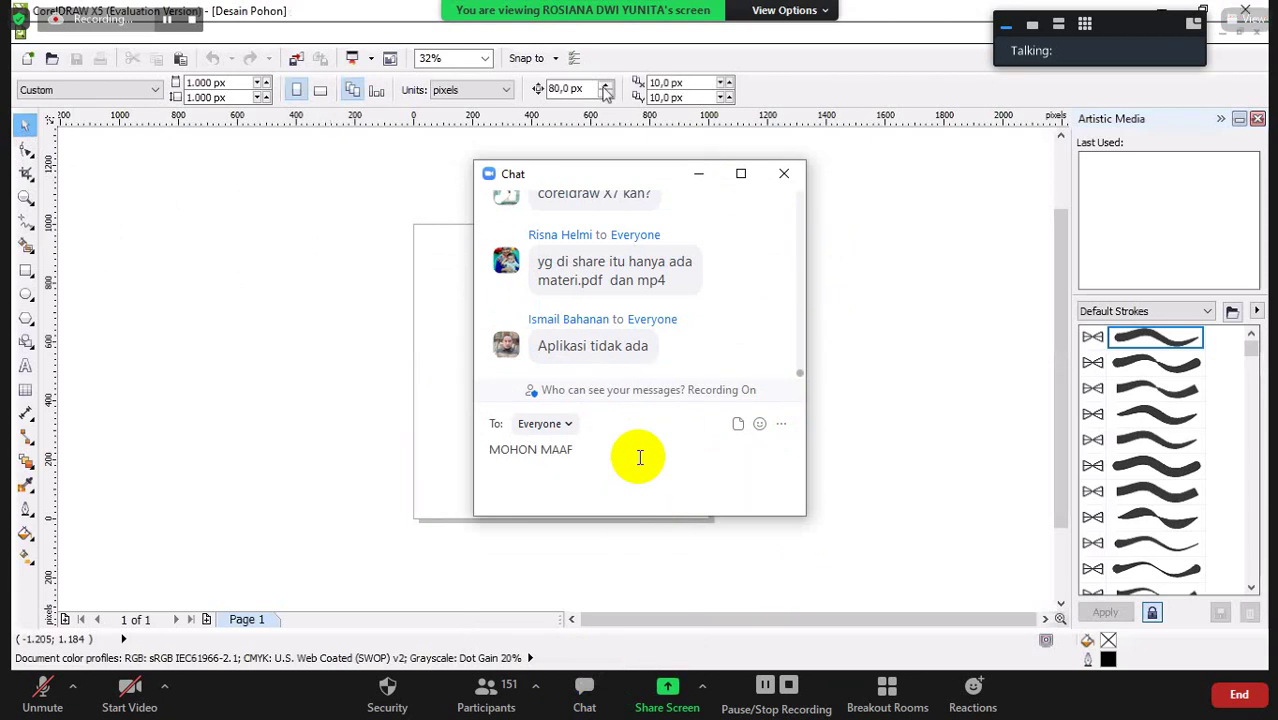
text(KITA DENGARKAN DULU YA, )
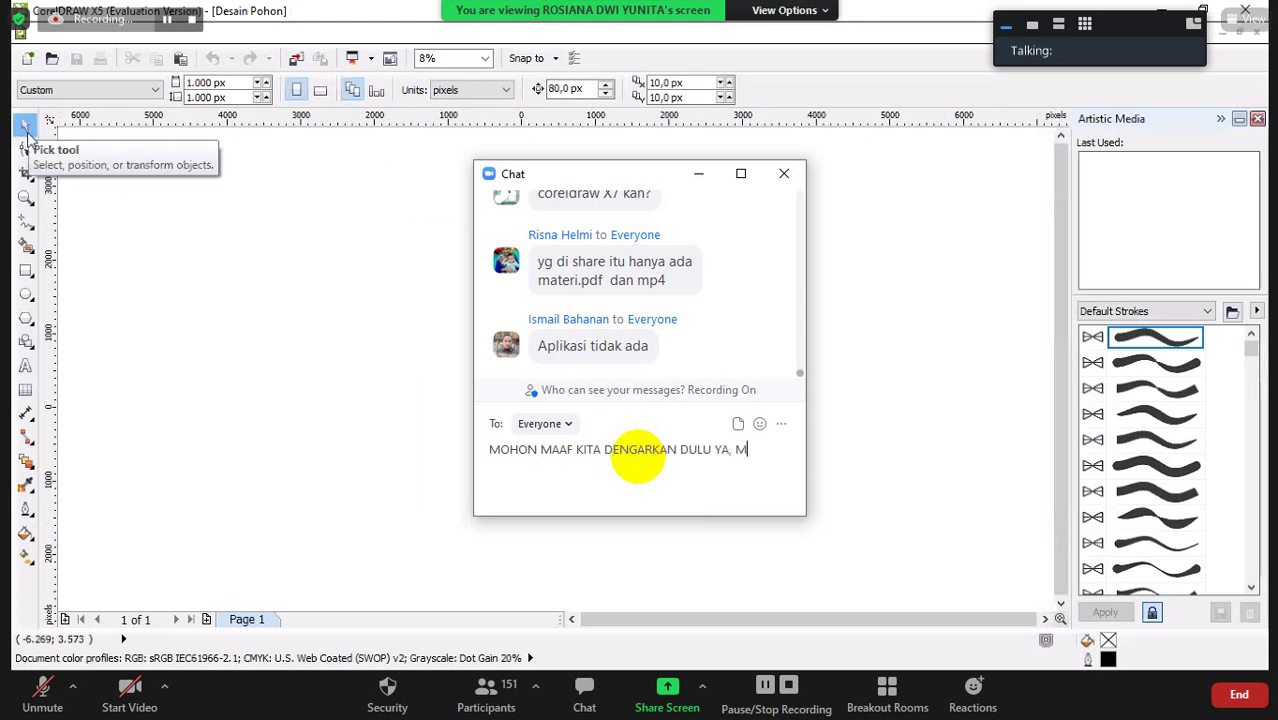
text(MICK MO)
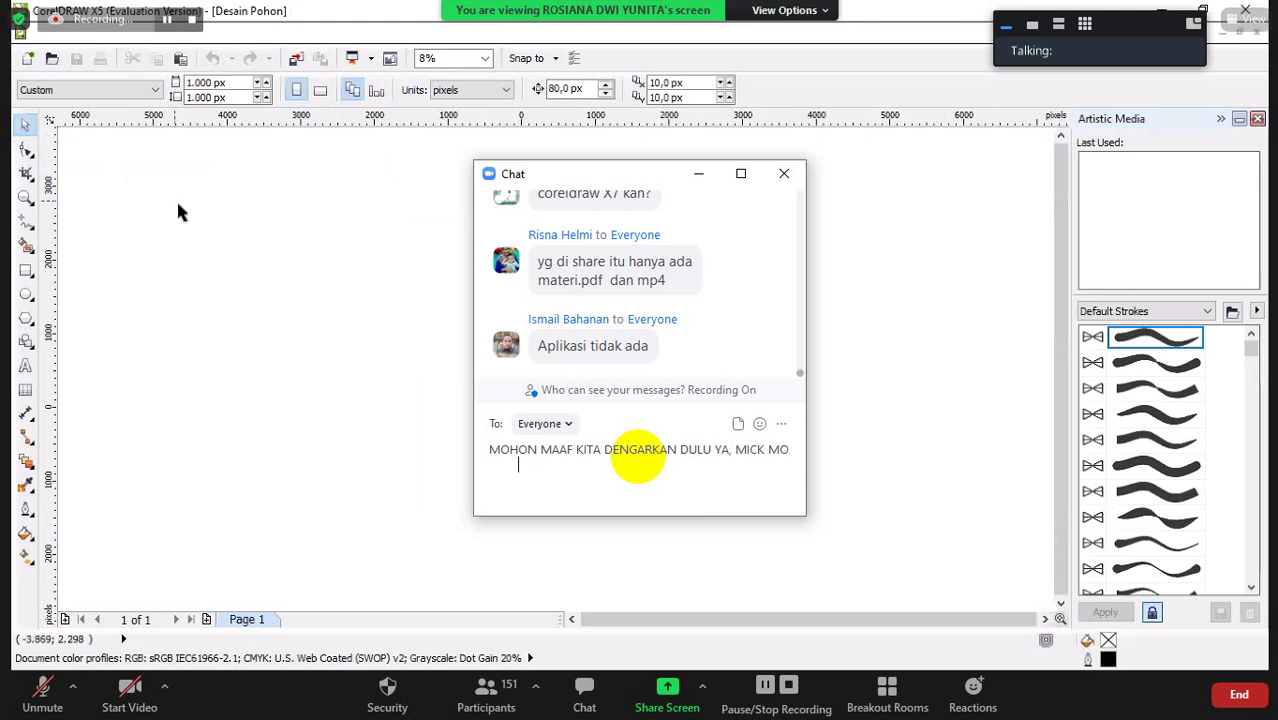
text(HON DI MATIKAN)
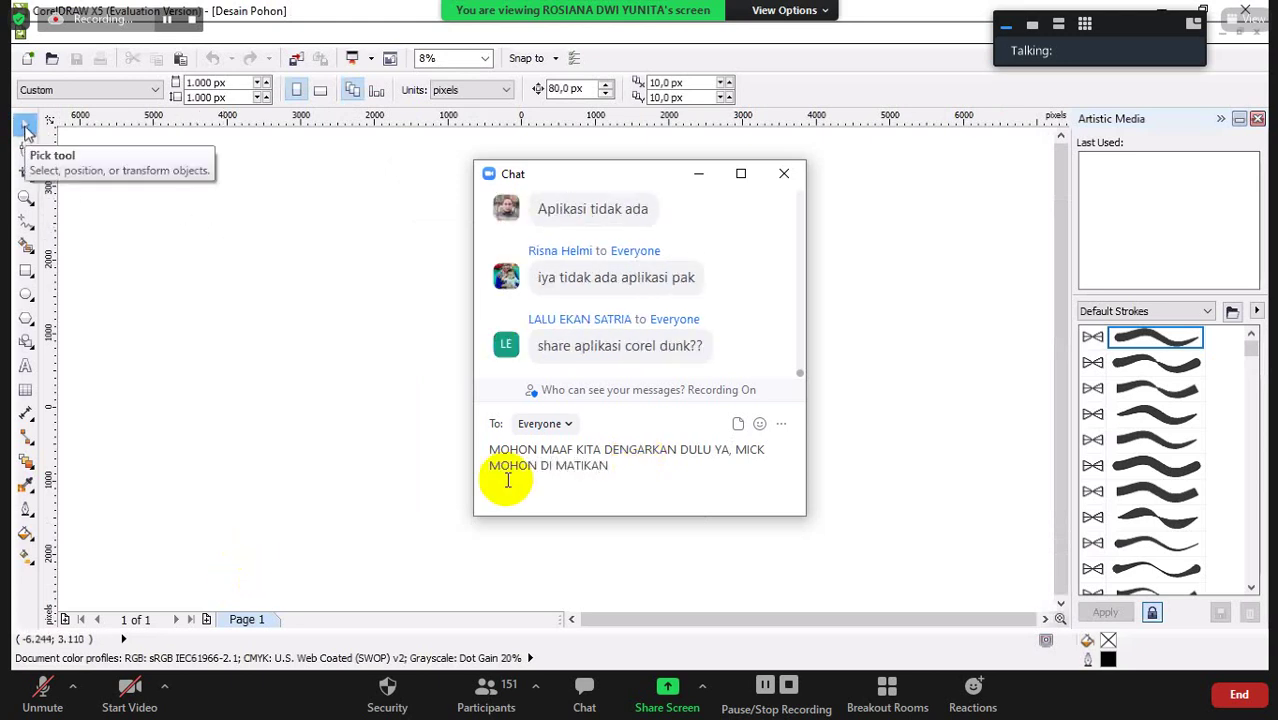
key(Return)
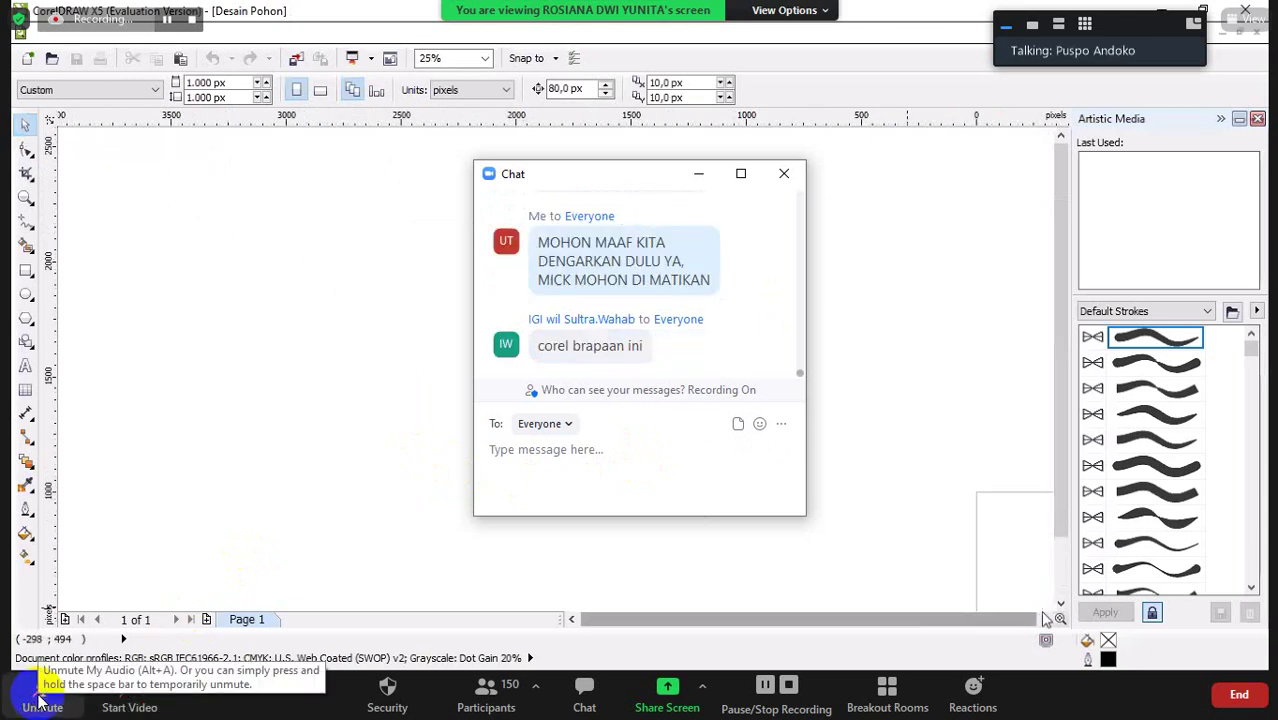
click(696, 177)
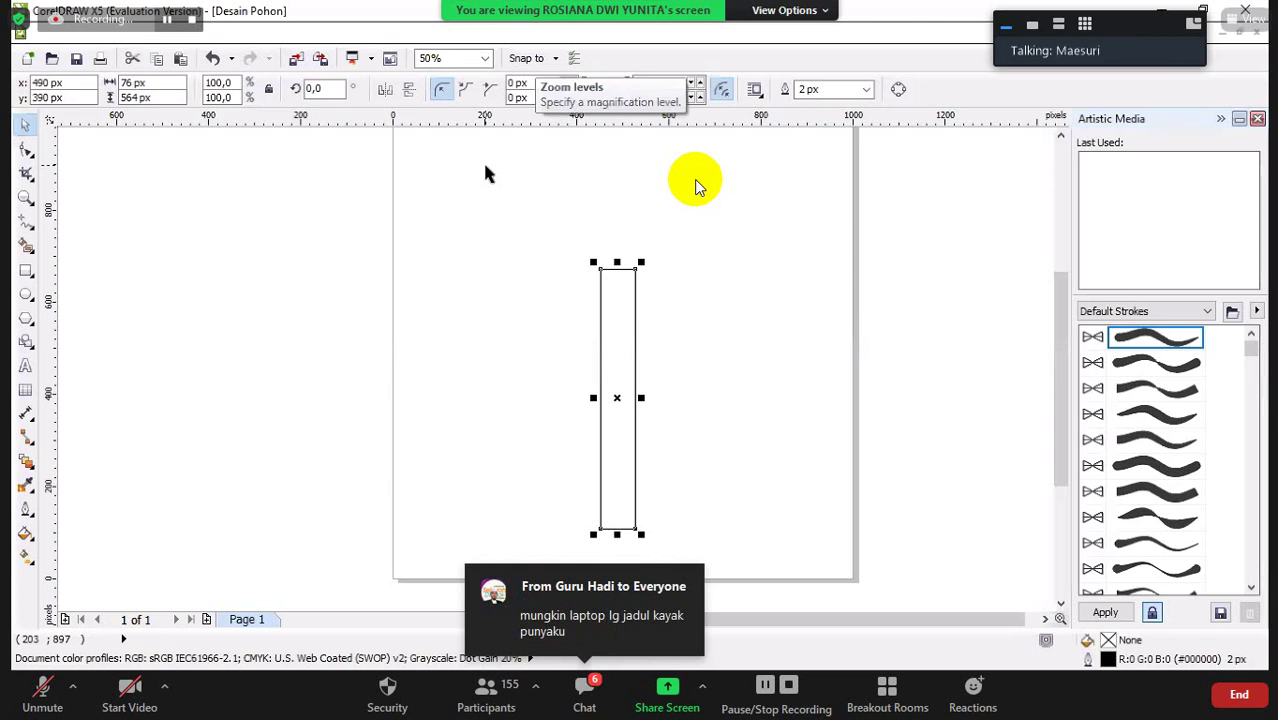
Convert the tall narrow rectangle on the page to curves
click(697, 187)
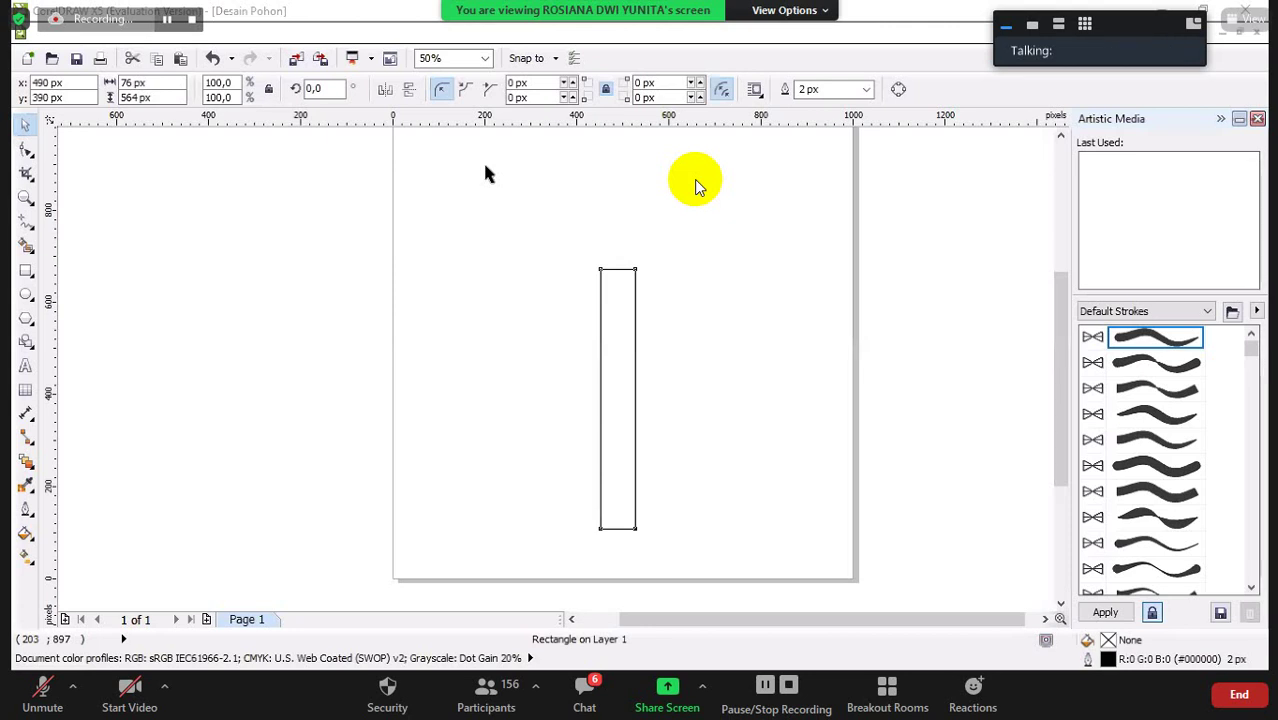
click(617, 322)
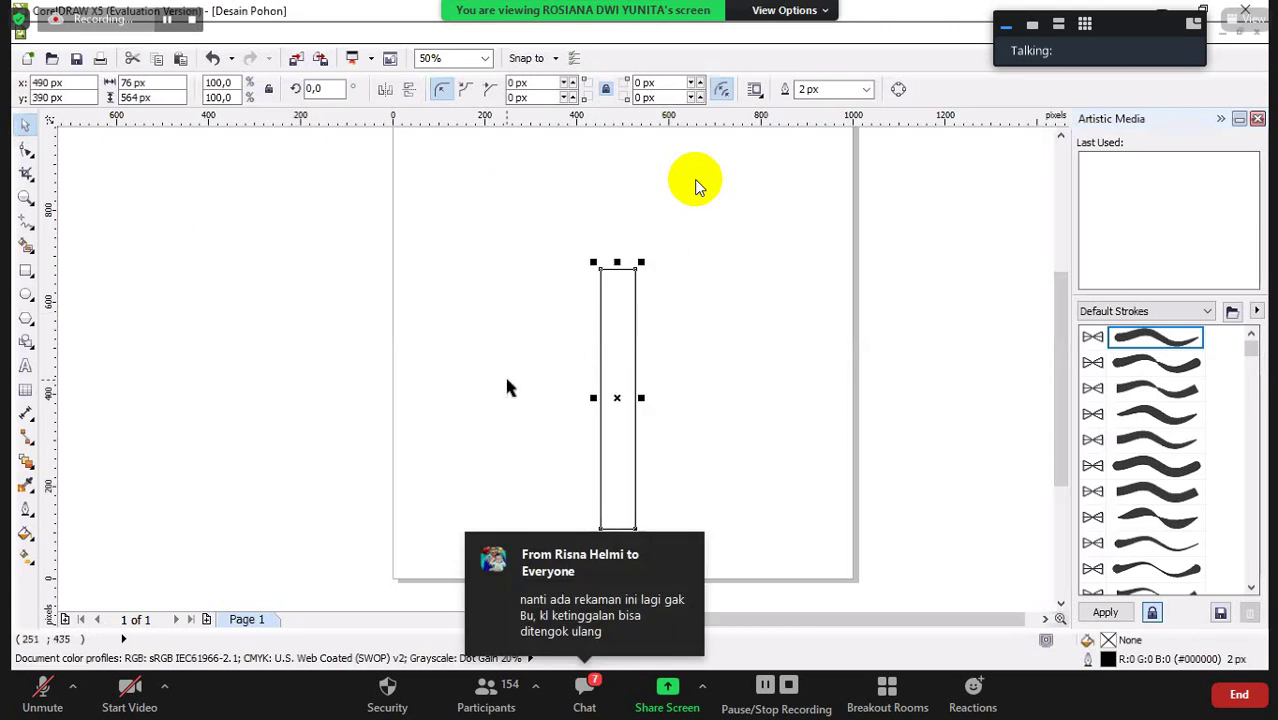
right_click(614, 344)
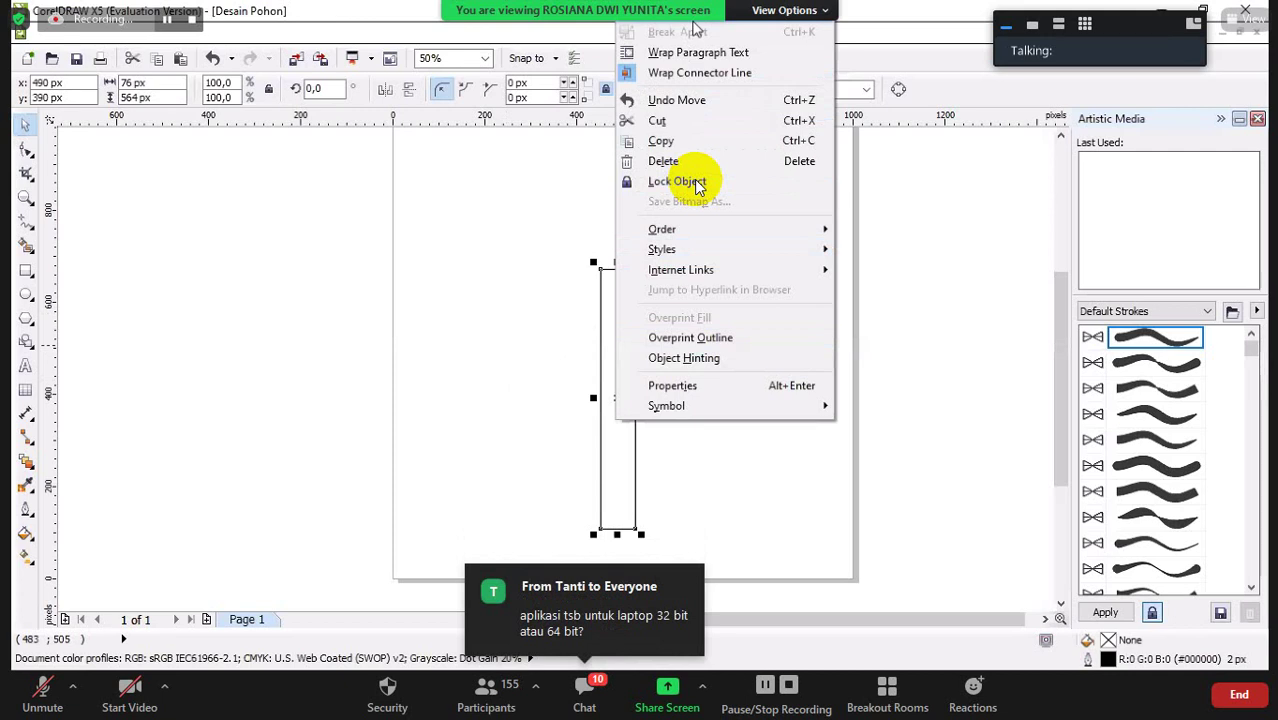
click(697, 183)
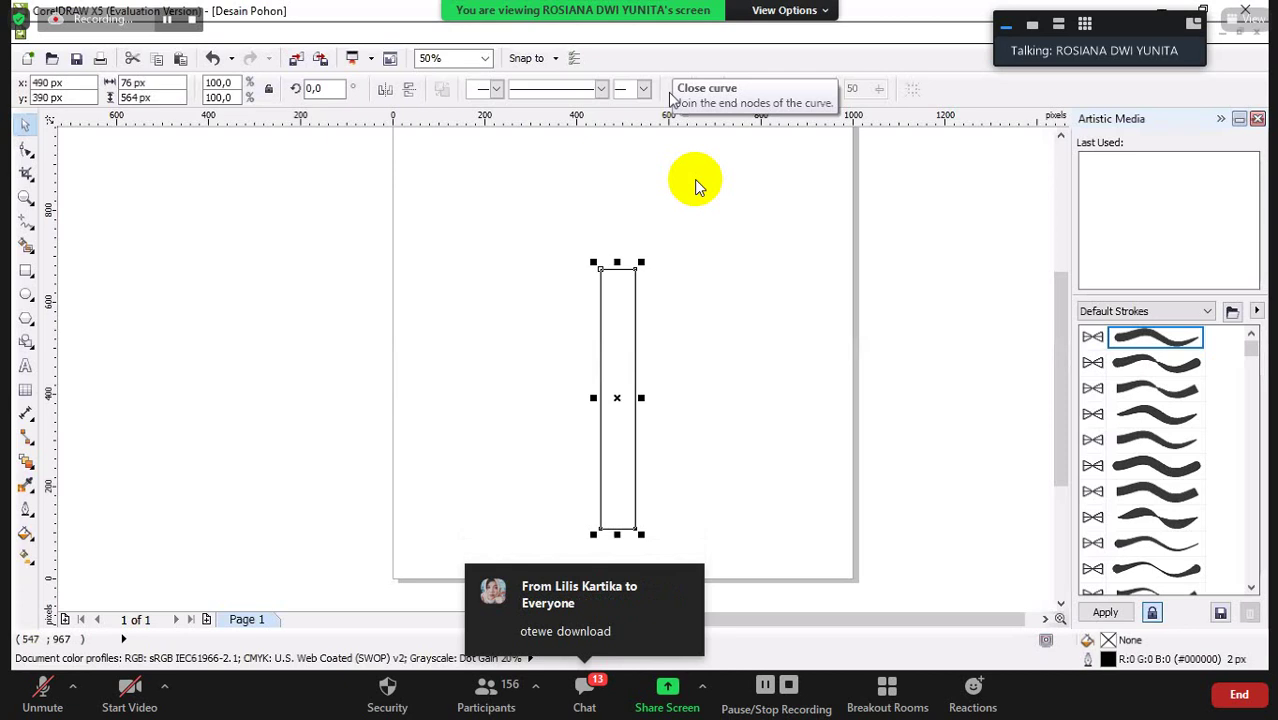
Reshape the rectangle into a tapered trunk by moving its corner nodes to narrow and raise the top and widen the base
click(673, 96)
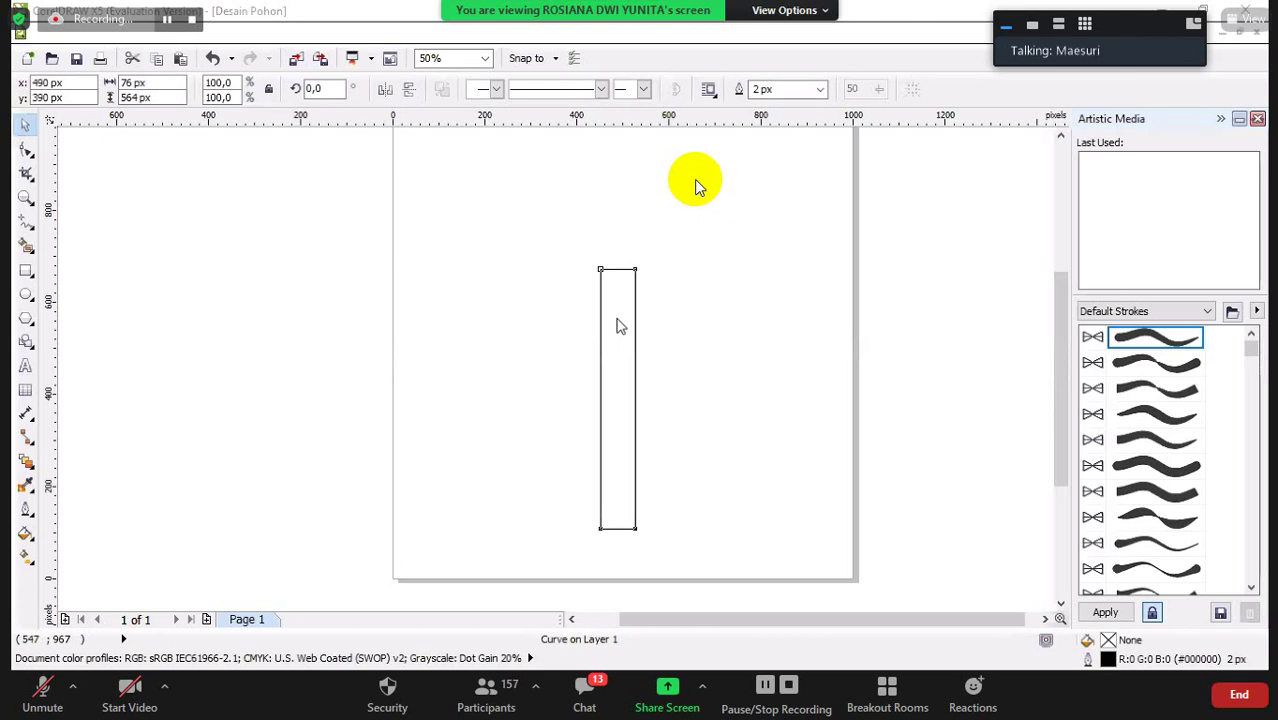
click(27, 151)
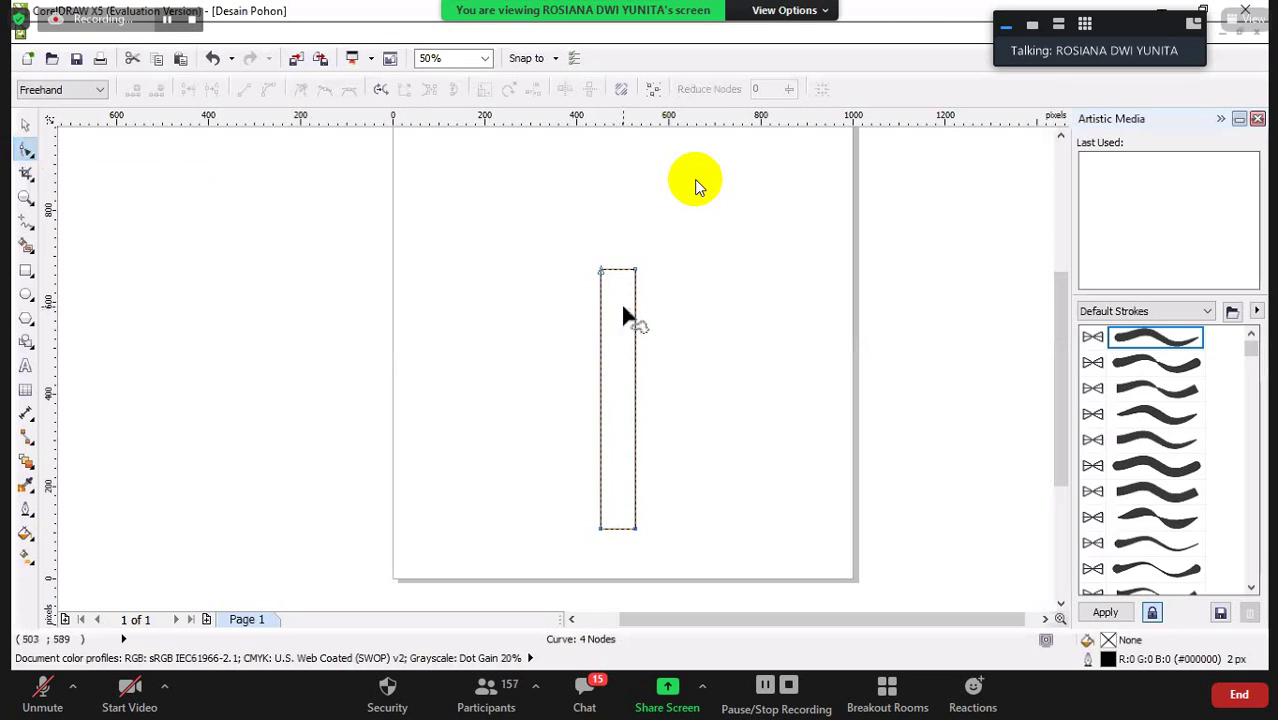
mouse_move(633, 273)
mouse_down()
mouse_move(629, 288)
mouse_move(605, 274)
mouse_move(607, 287)
mouse_move(639, 265)
mouse_move(598, 262)
mouse_move(637, 266)
mouse_move(627, 261)
mouse_up()
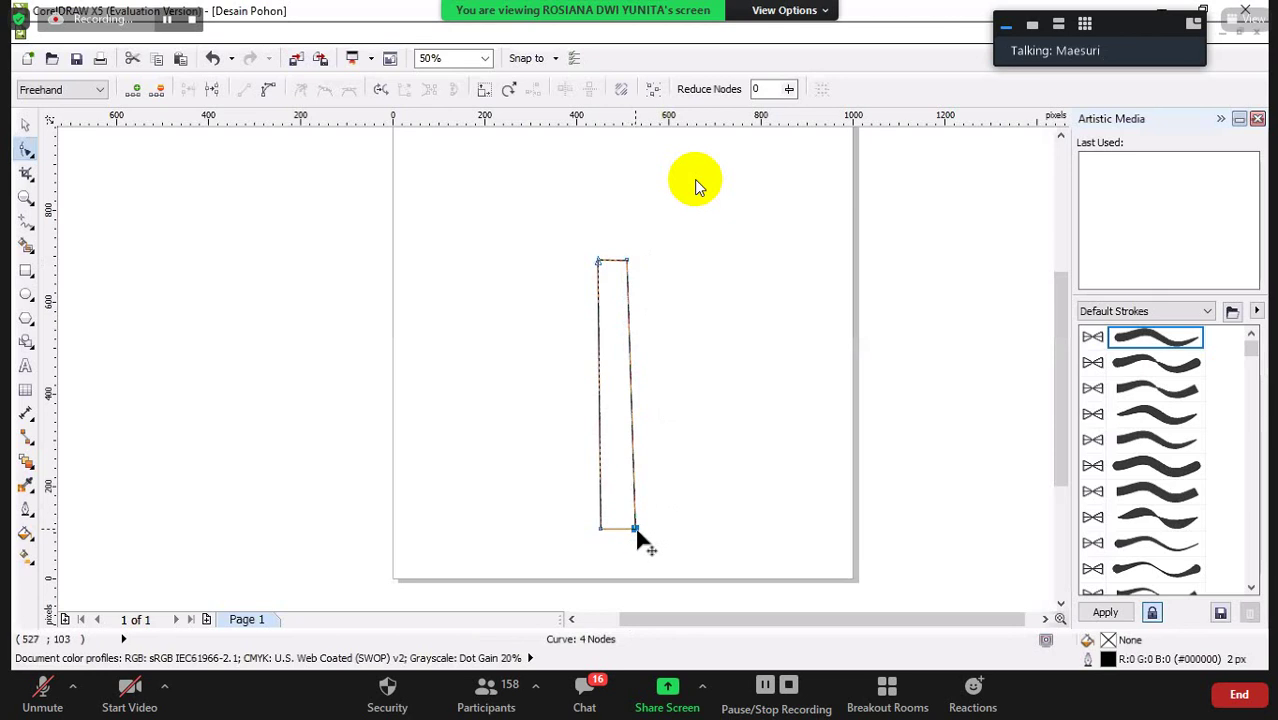
drag(640, 530, 582, 529)
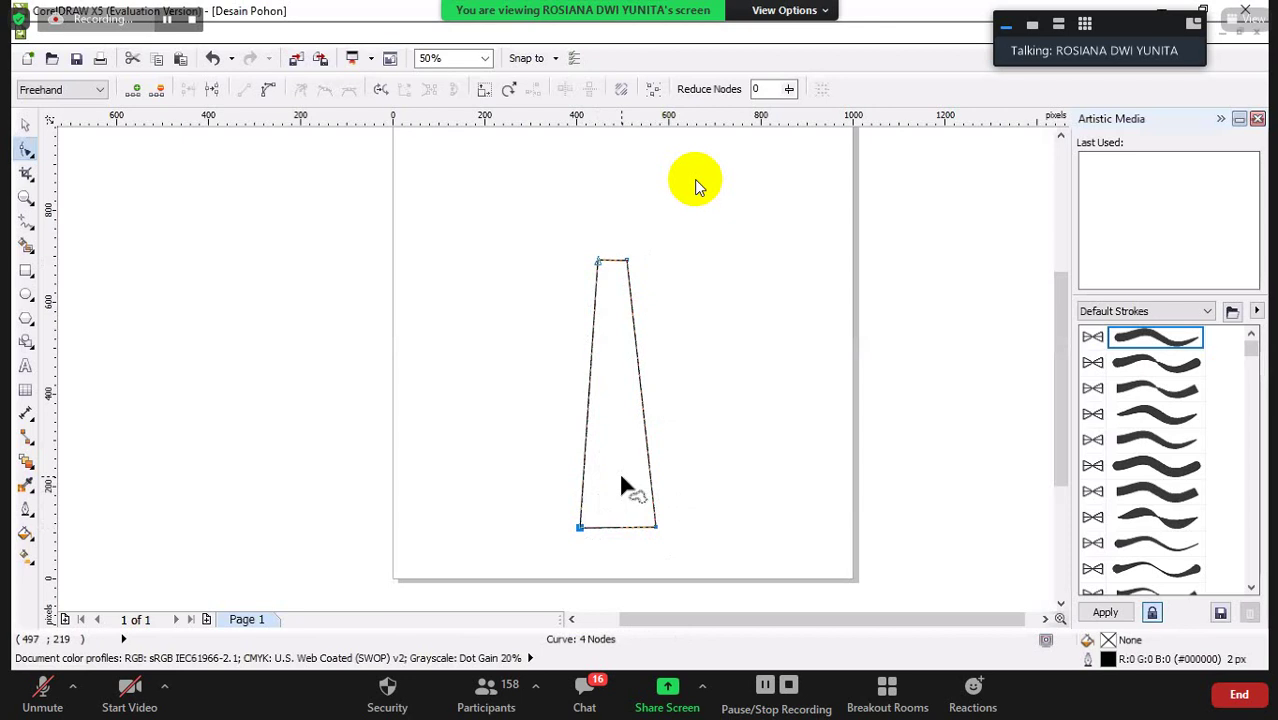
click(639, 386)
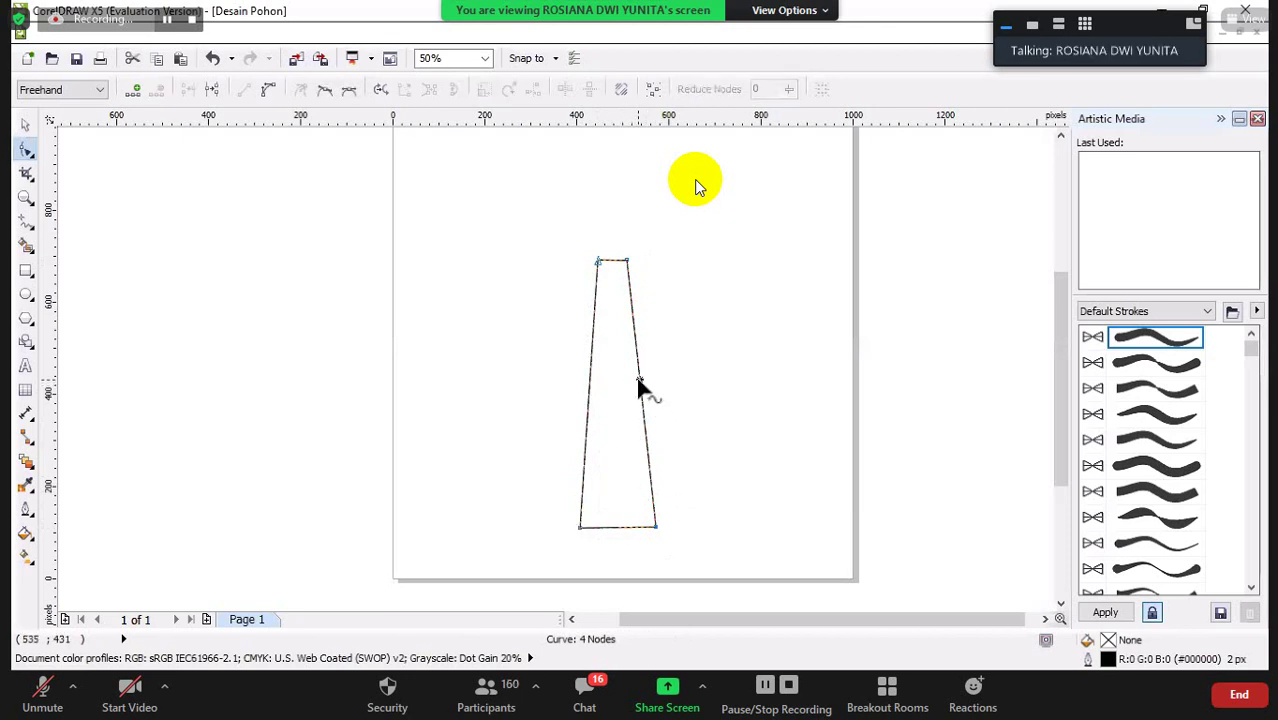
right_click(639, 386)
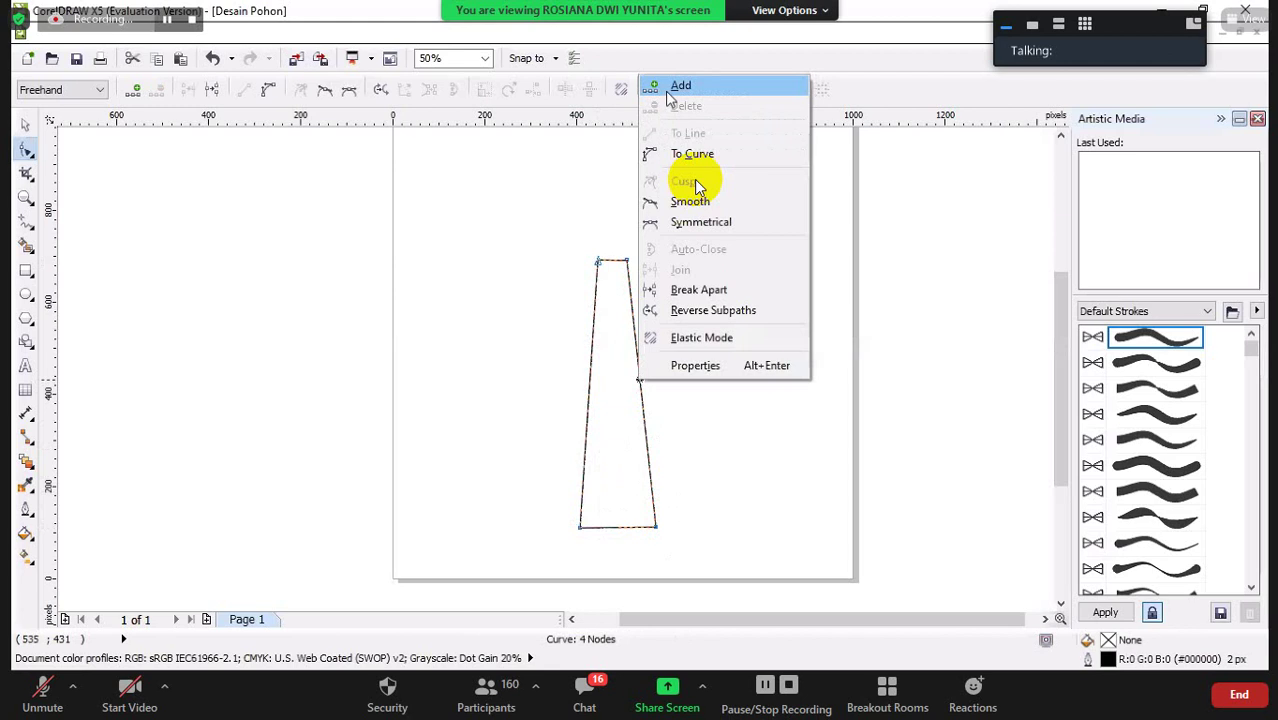
click(668, 84)
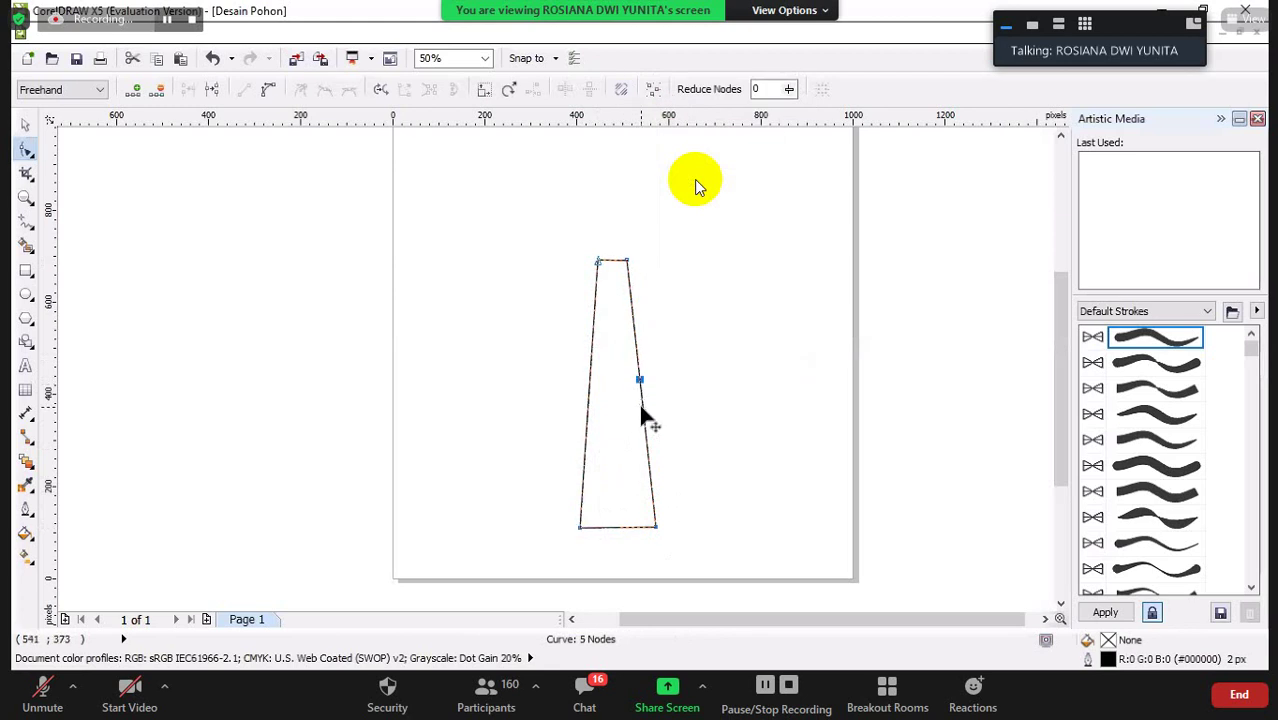
click(643, 413)
right_click(643, 413)
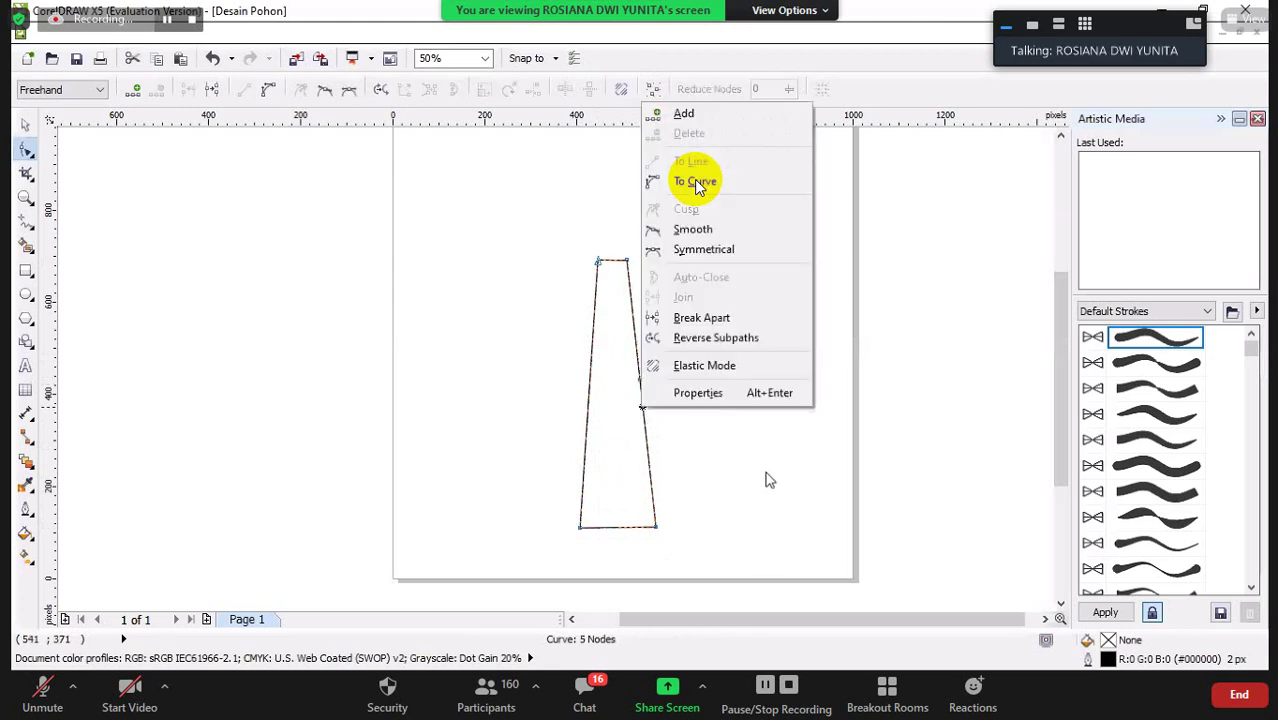
click(660, 405)
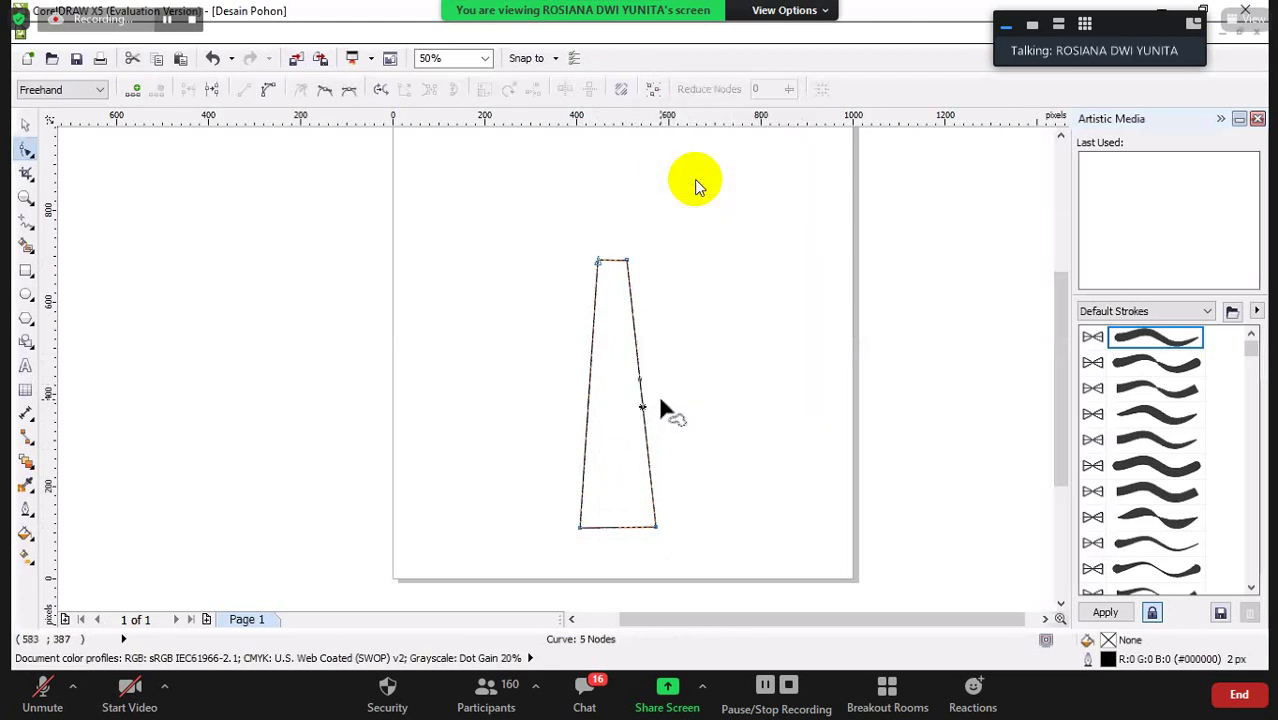
key(ctrl+z)
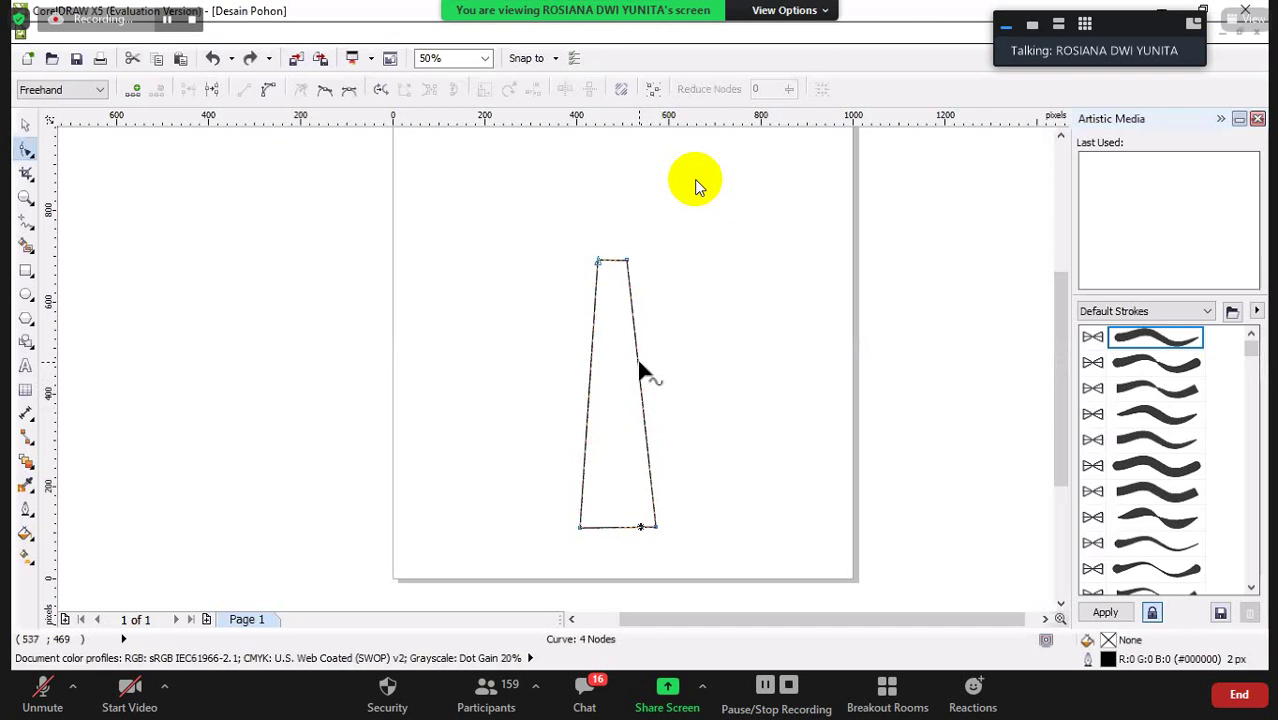
Move the trunk's top-right corner node slightly down so that the top edge slopes gently to the right
click(637, 363)
click(627, 261)
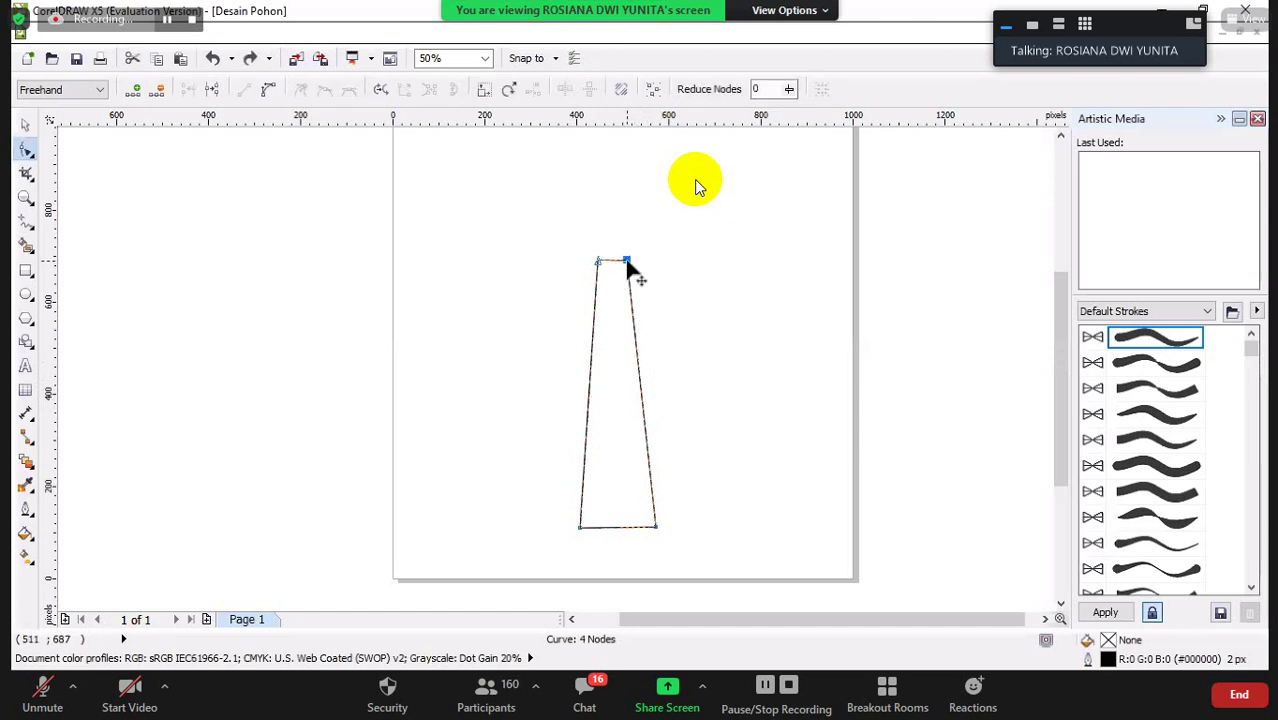
mouse_move(627, 263)
mouse_down()
mouse_move(625, 285)
mouse_move(642, 287)
mouse_move(627, 275)
mouse_up()
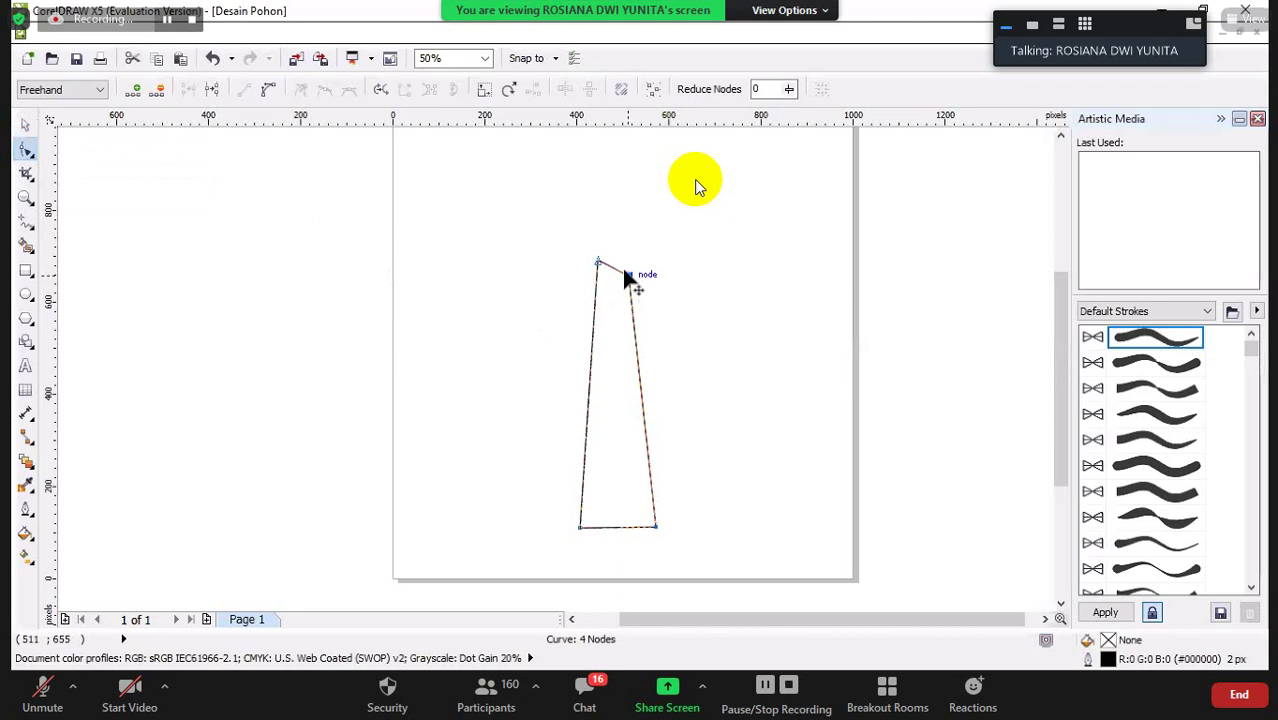
drag(629, 276, 624, 264)
Add two nodes close together on the trunk's right edge, somewhat above its mid-height
click(637, 361)
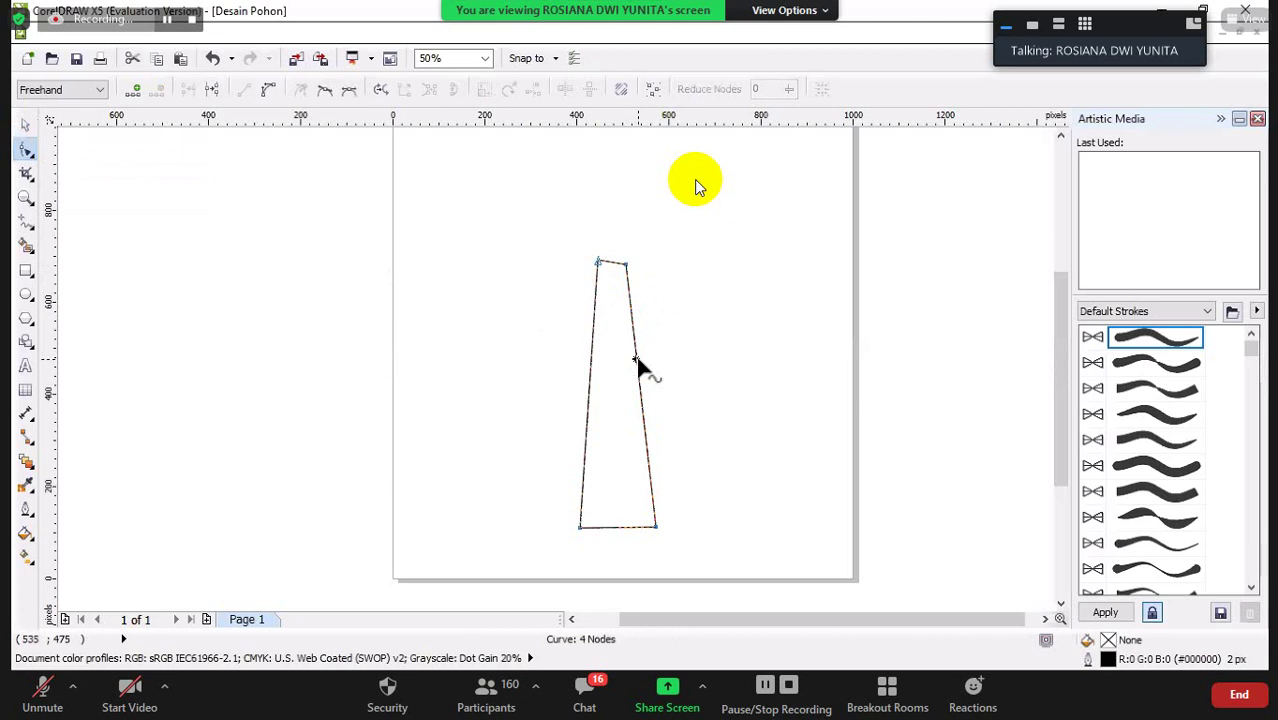
right_click(638, 362)
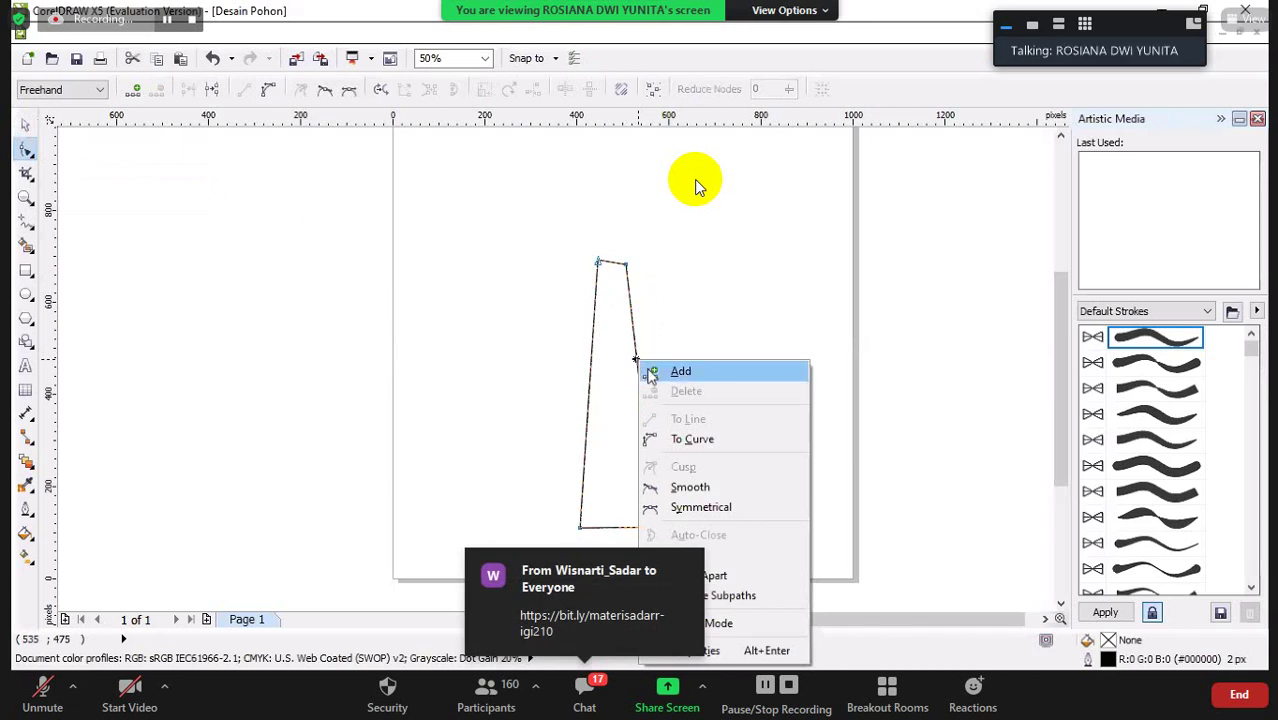
click(652, 372)
click(639, 385)
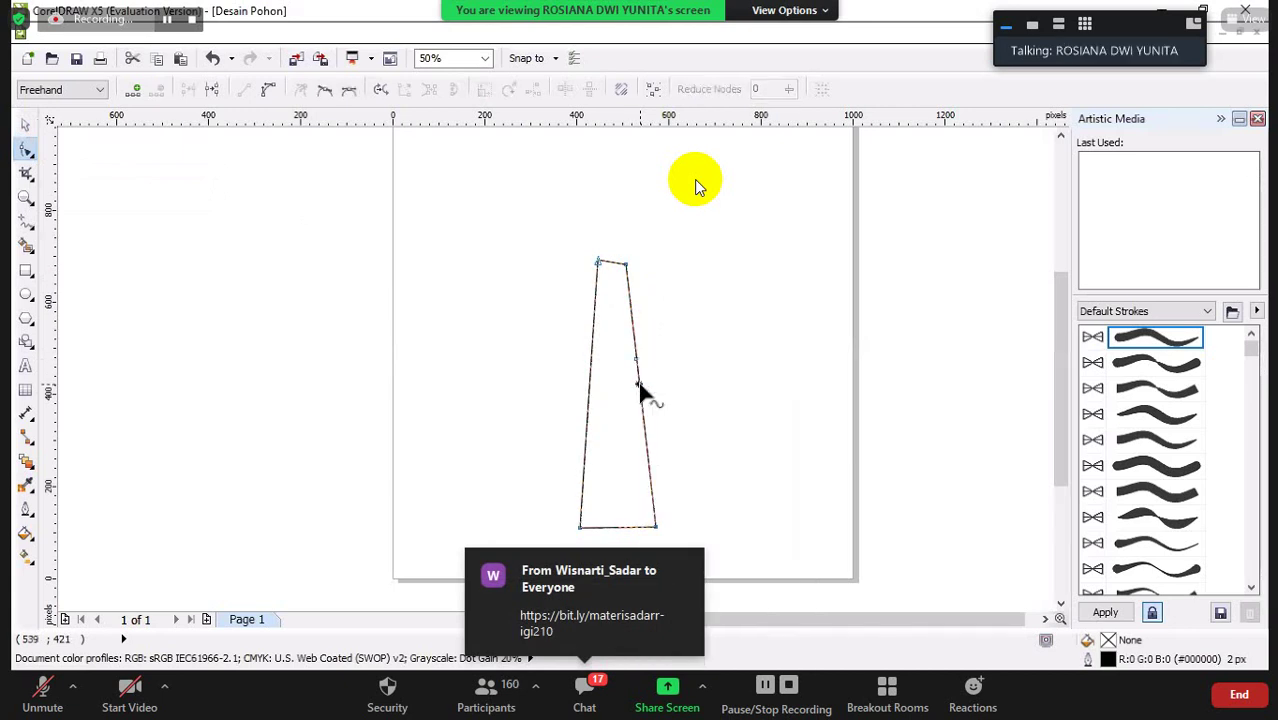
right_click(639, 385)
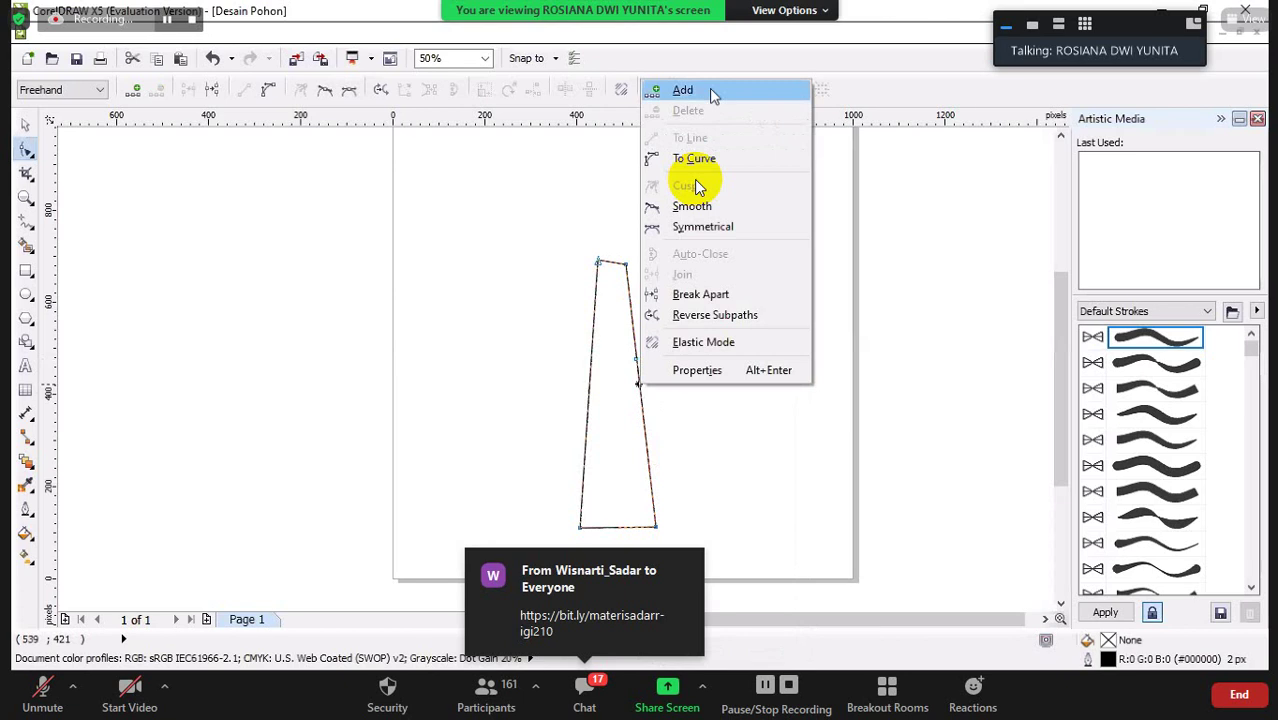
click(710, 90)
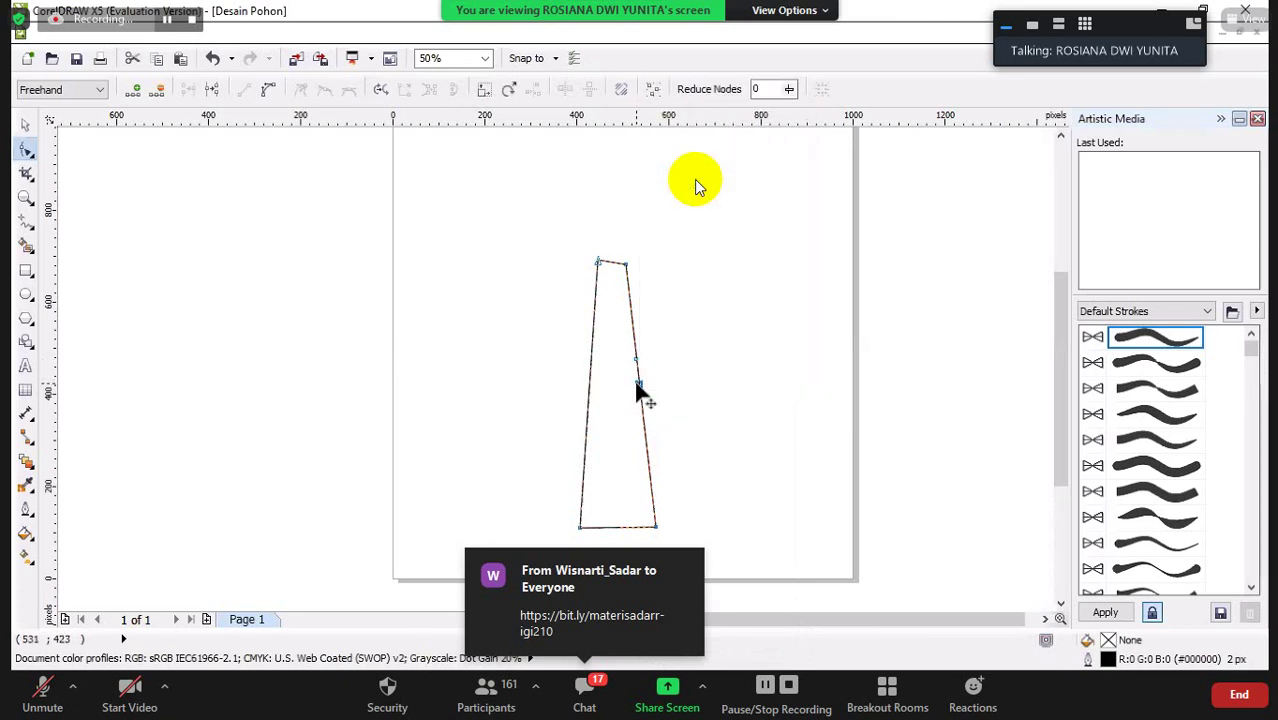
Add a third node lower on the trunk's right edge and pull the middle node out and up into a pointed branch
drag(636, 385, 672, 338)
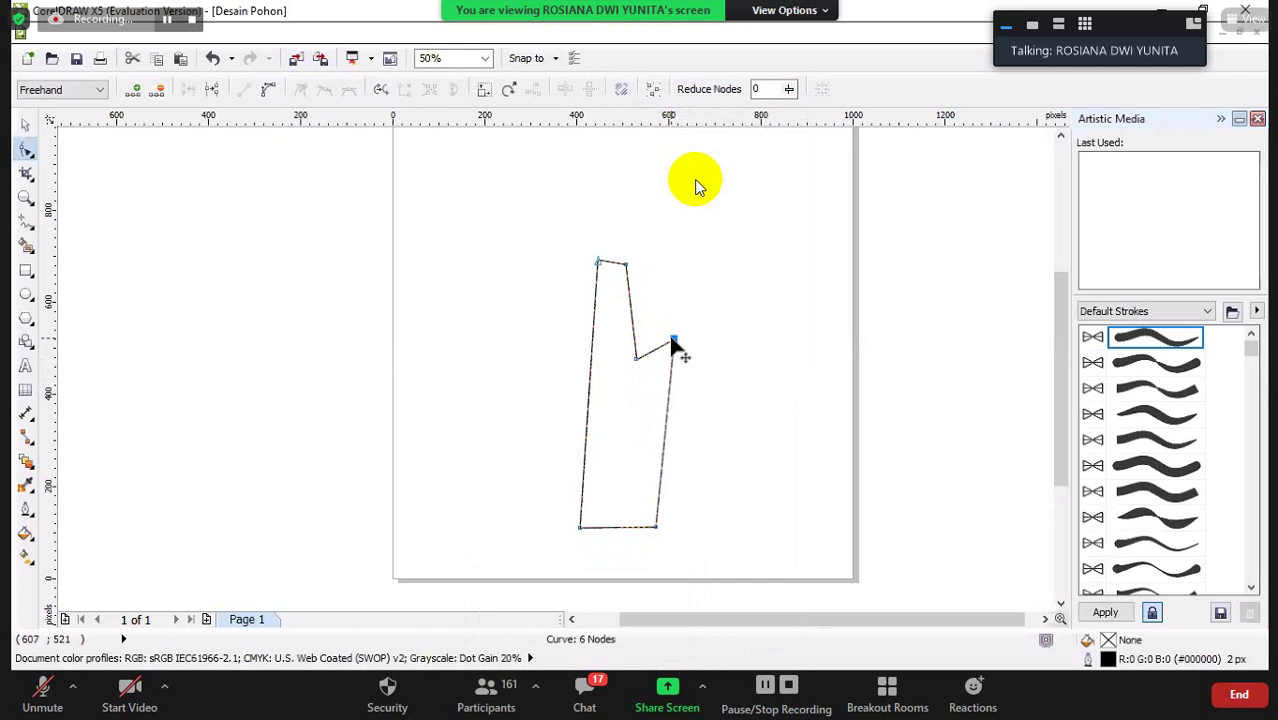
key(ctrl+z)
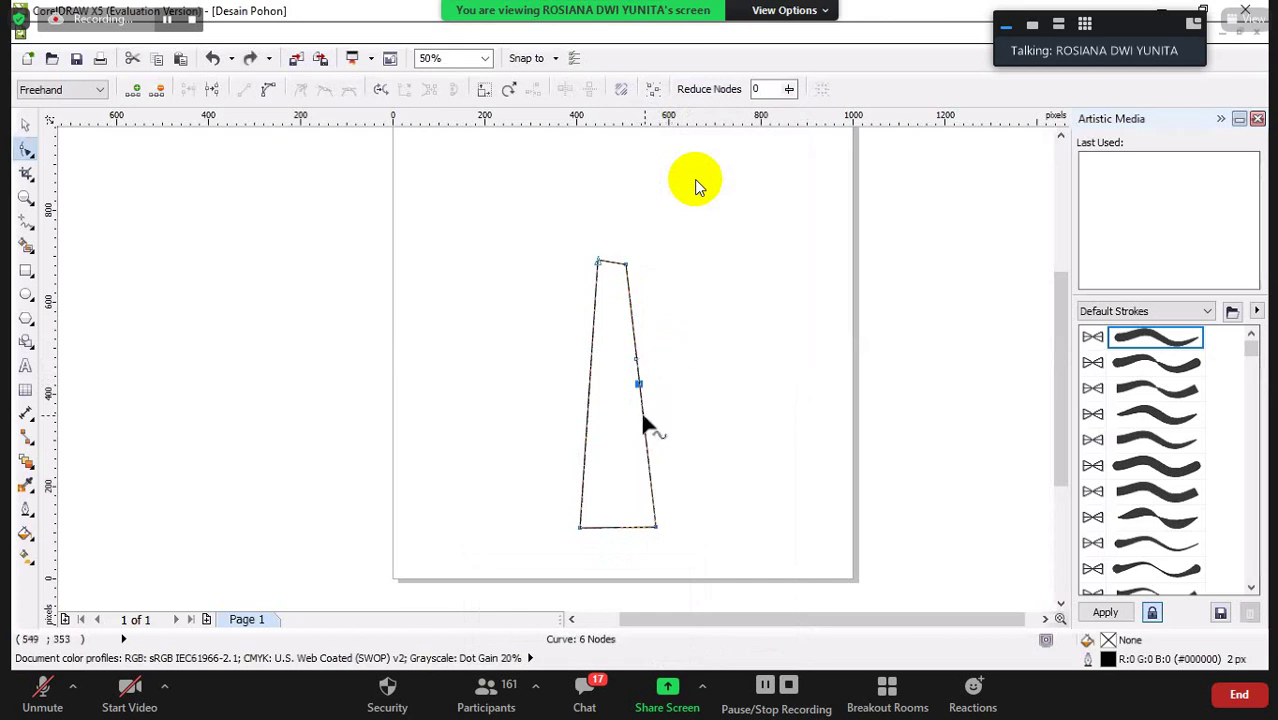
right_click(642, 416)
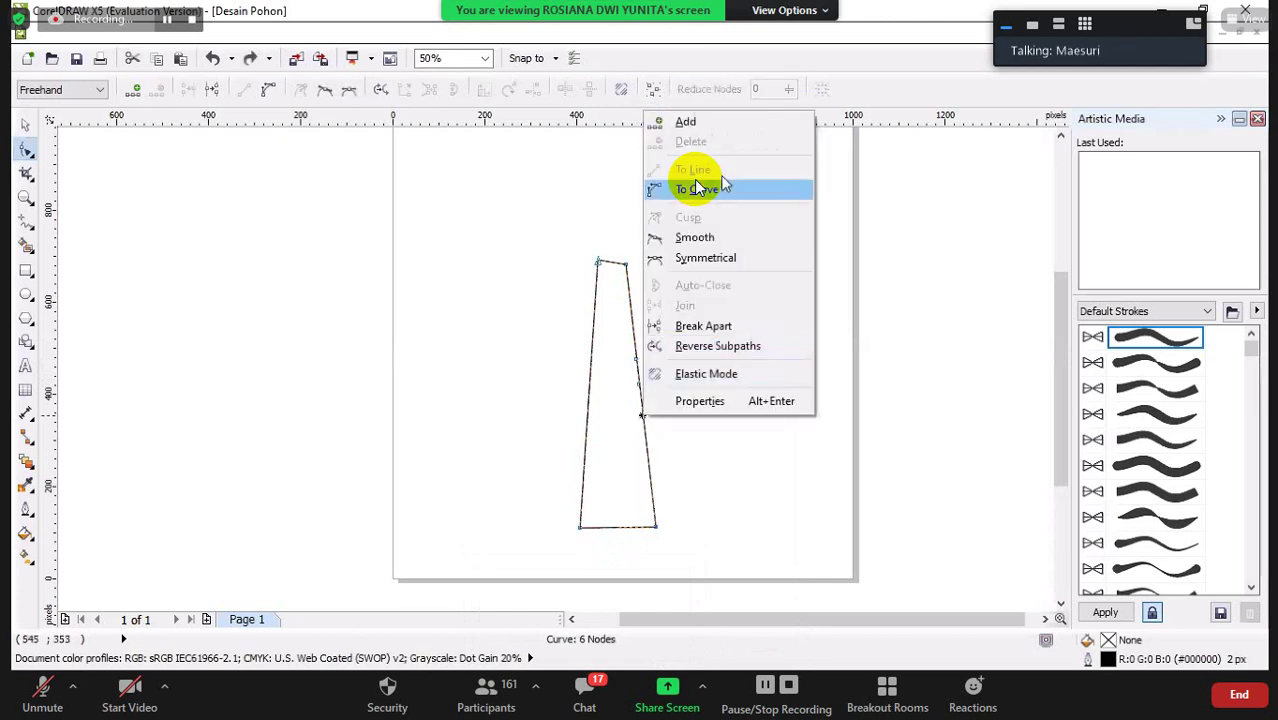
click(730, 135)
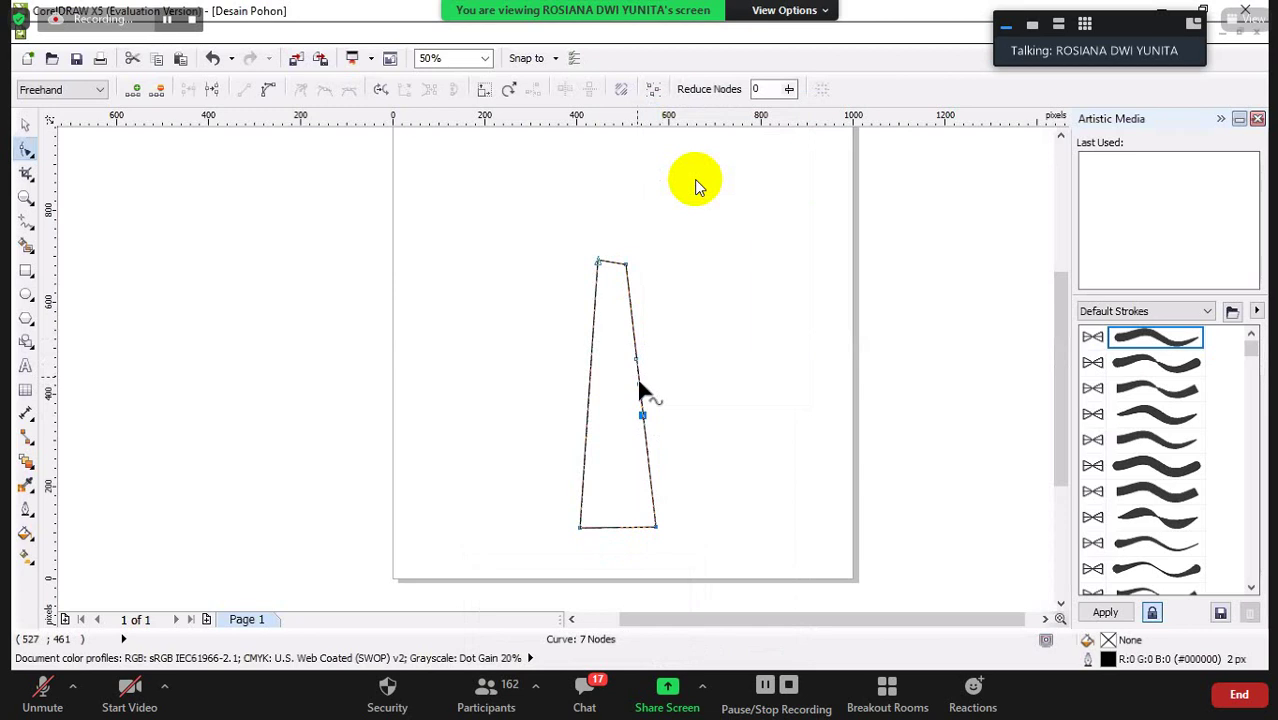
drag(648, 385, 683, 344)
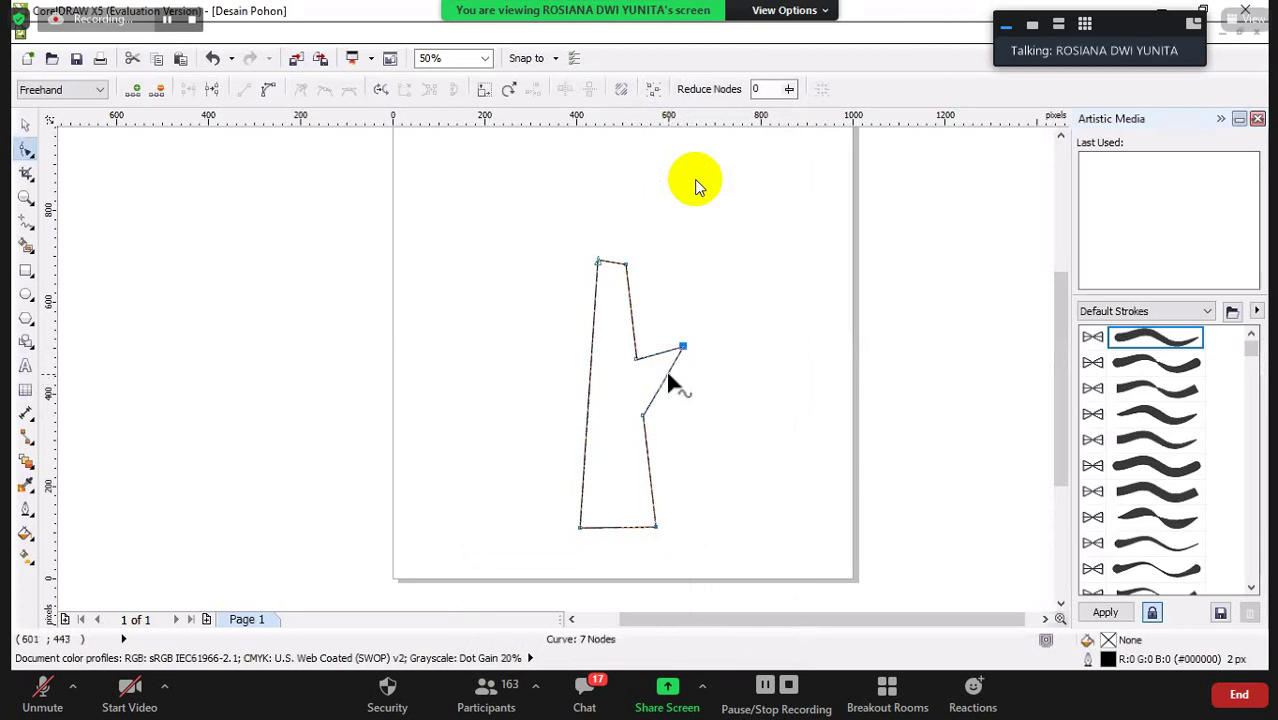
Blunt the branch's tip with an extra node on its lower edge, and raise the node beneath the branch to make it thinner
click(667, 373)
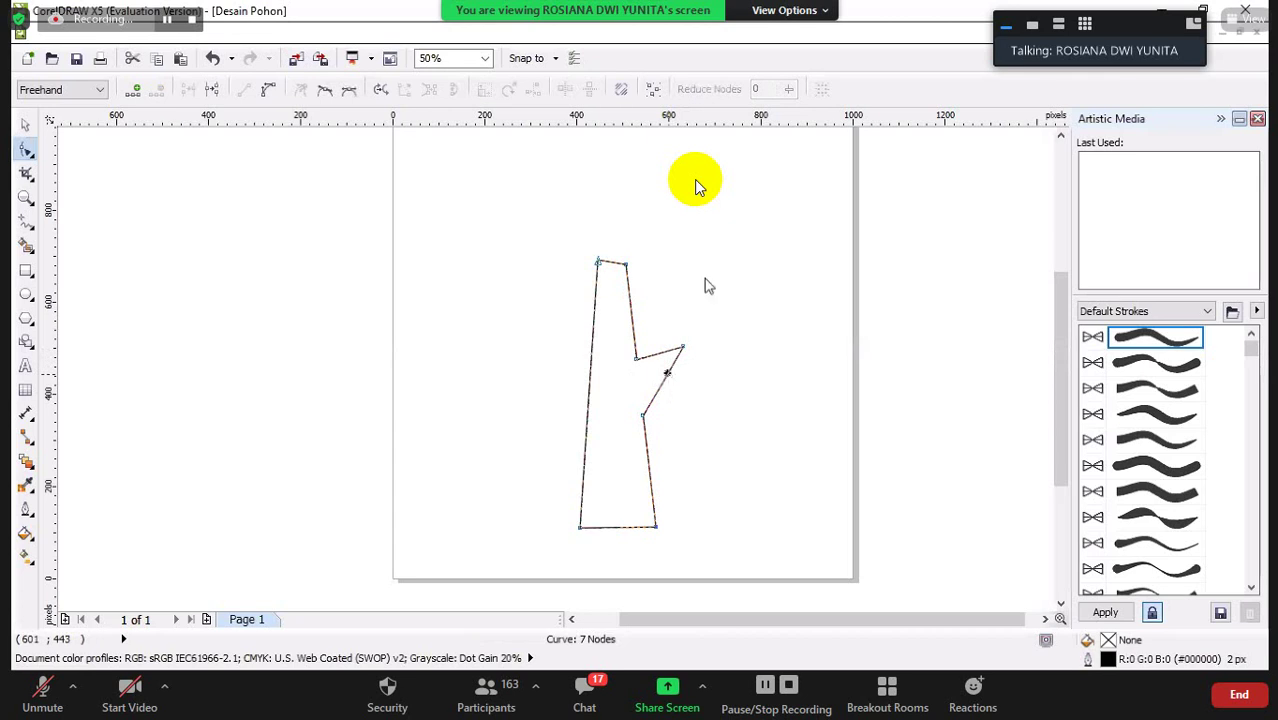
right_click(667, 373)
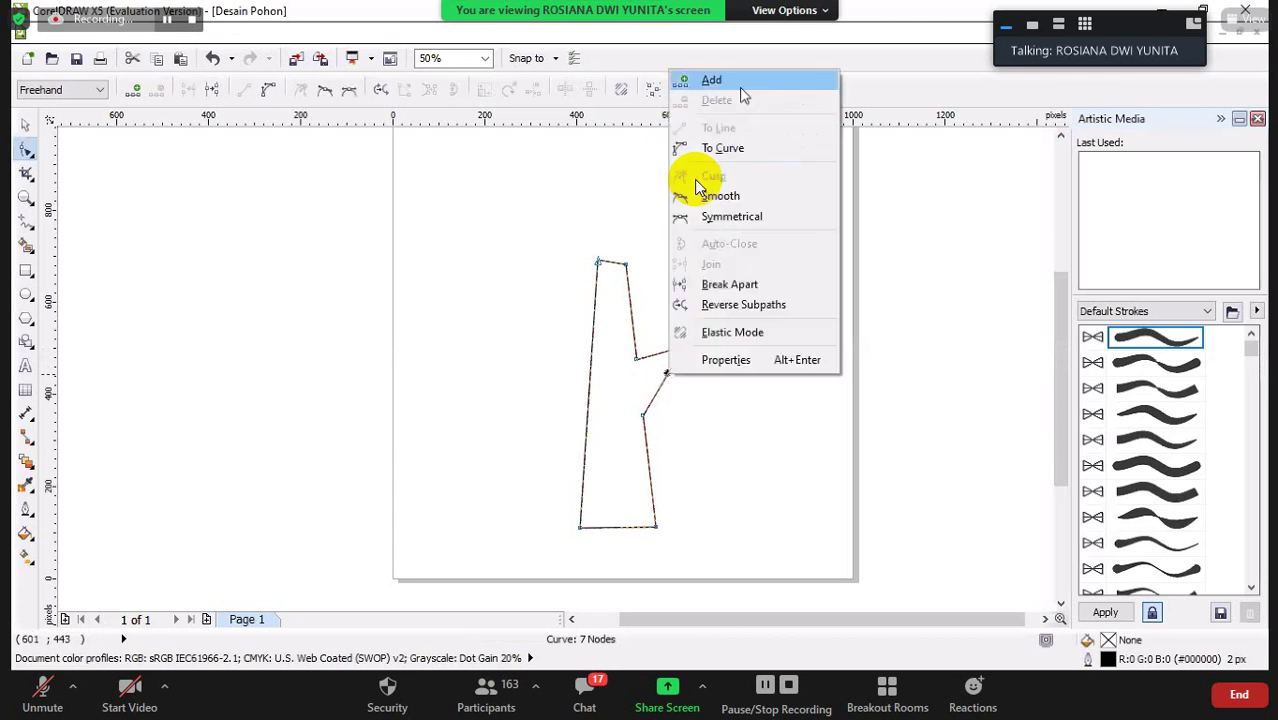
click(741, 82)
mouse_move(670, 371)
mouse_down()
mouse_move(700, 368)
mouse_move(691, 360)
mouse_up()
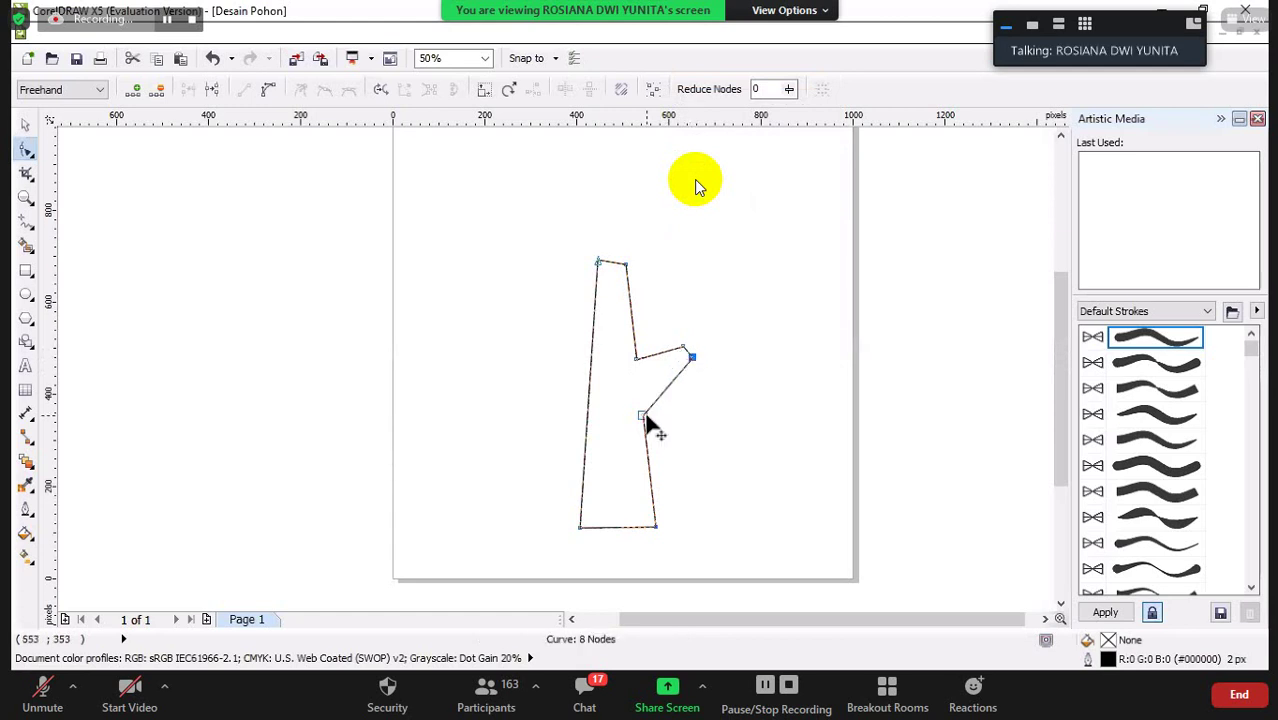
drag(651, 418, 647, 399)
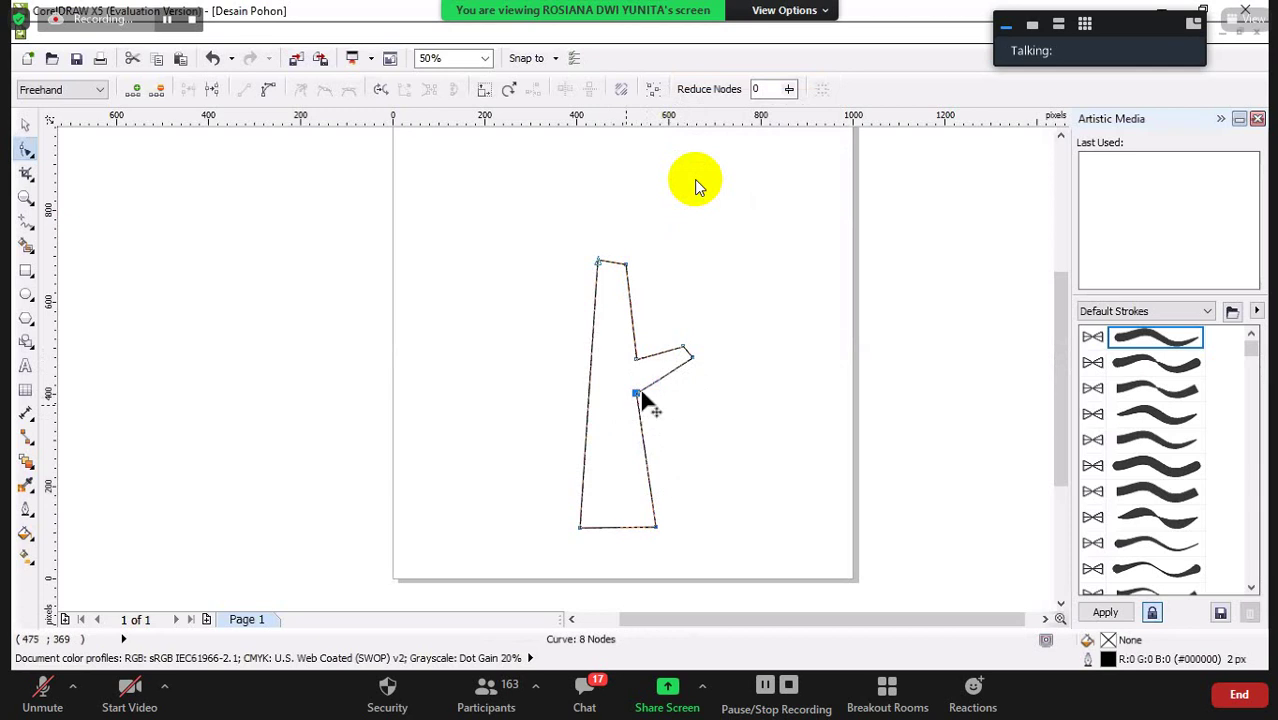
drag(640, 396, 645, 401)
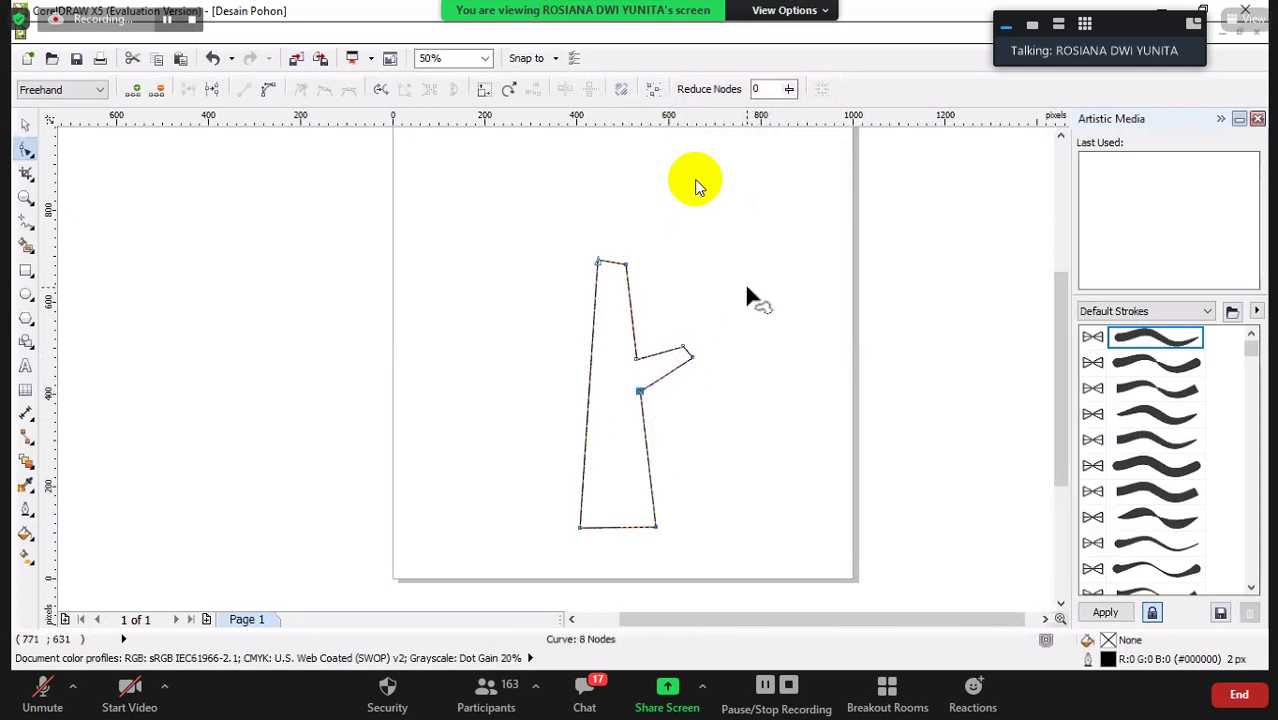
Form a second blunt-tipped branch rising to the upper right by adding two nodes on the trunk's top edge and pulling them out
right_click(614, 264)
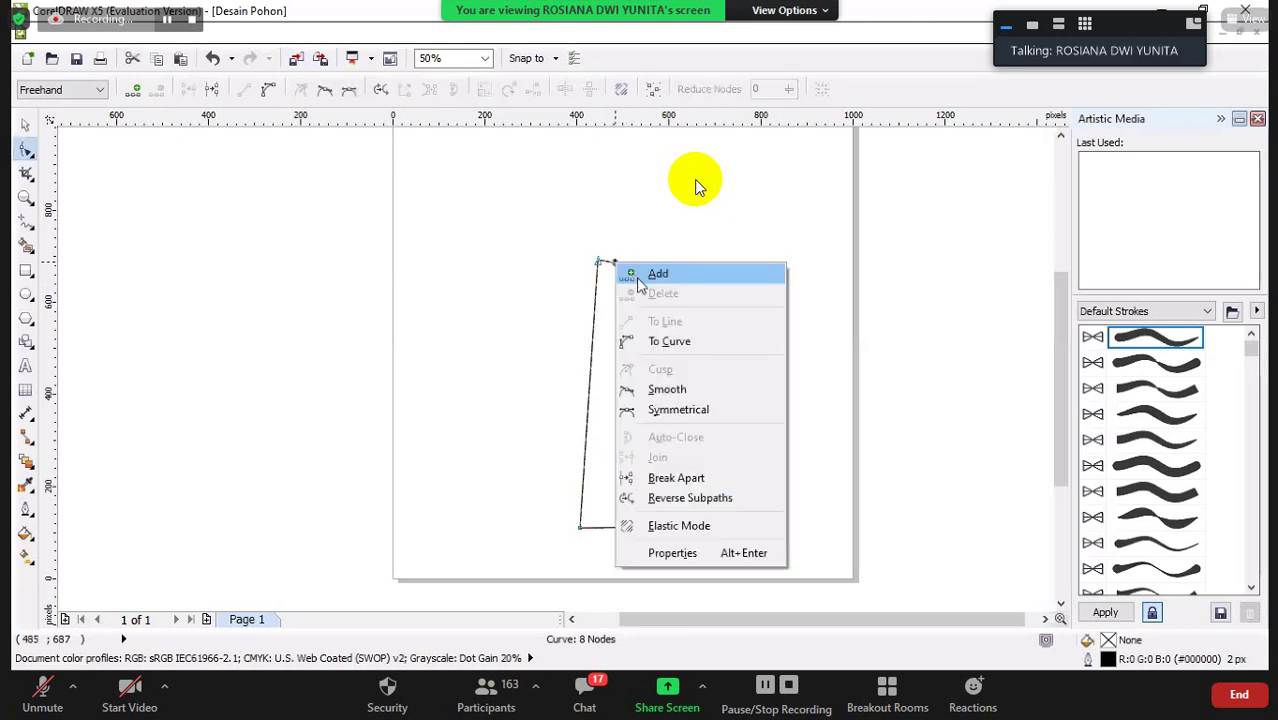
click(637, 277)
drag(615, 263, 673, 214)
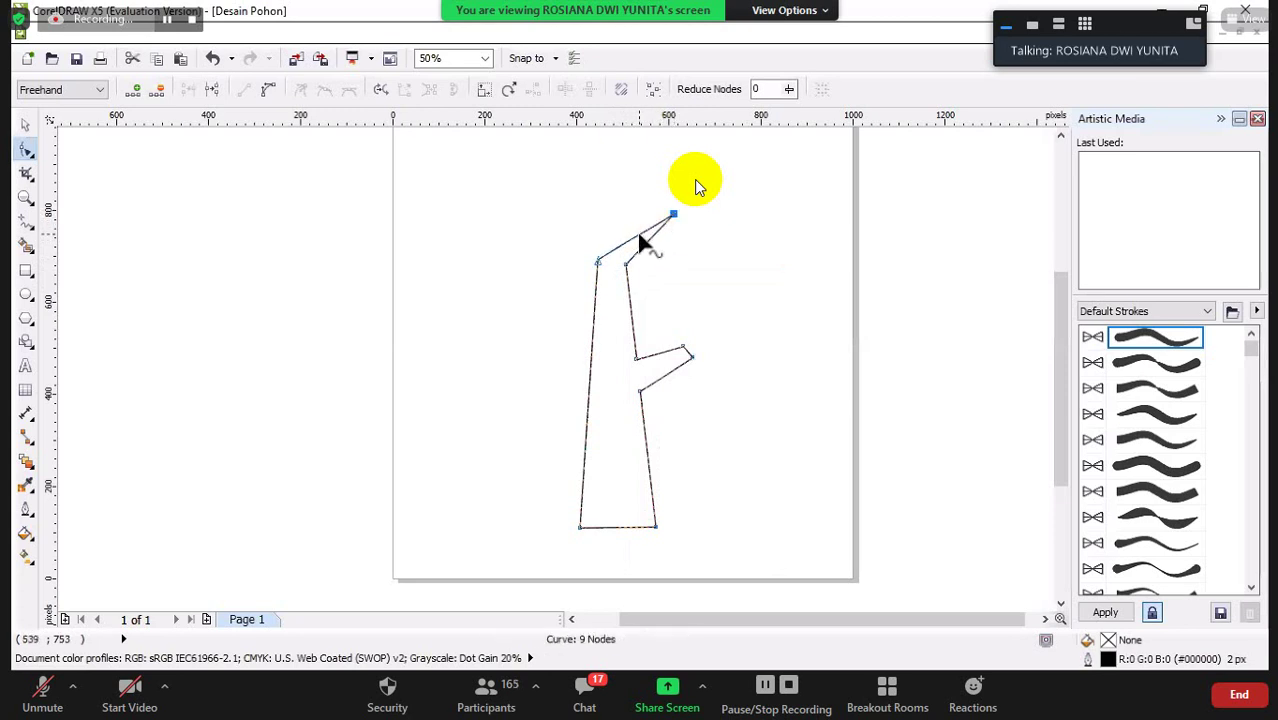
click(638, 237)
right_click(638, 237)
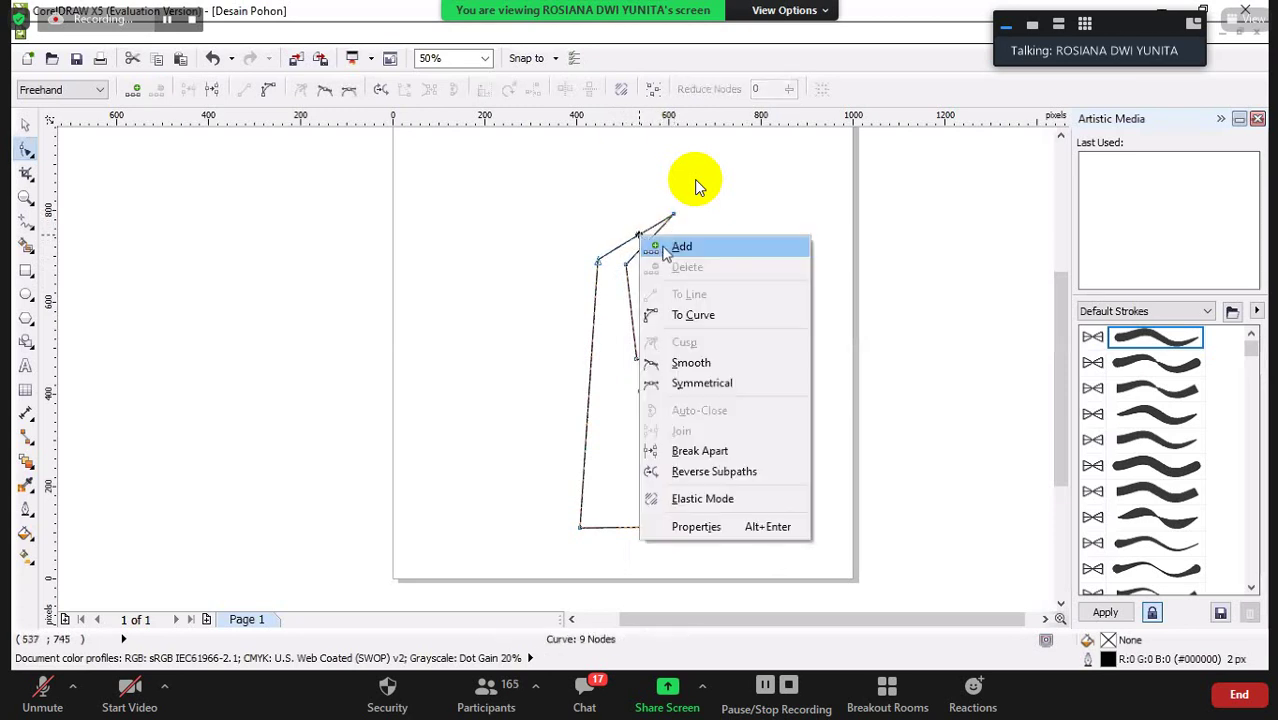
click(672, 246)
drag(636, 238, 660, 204)
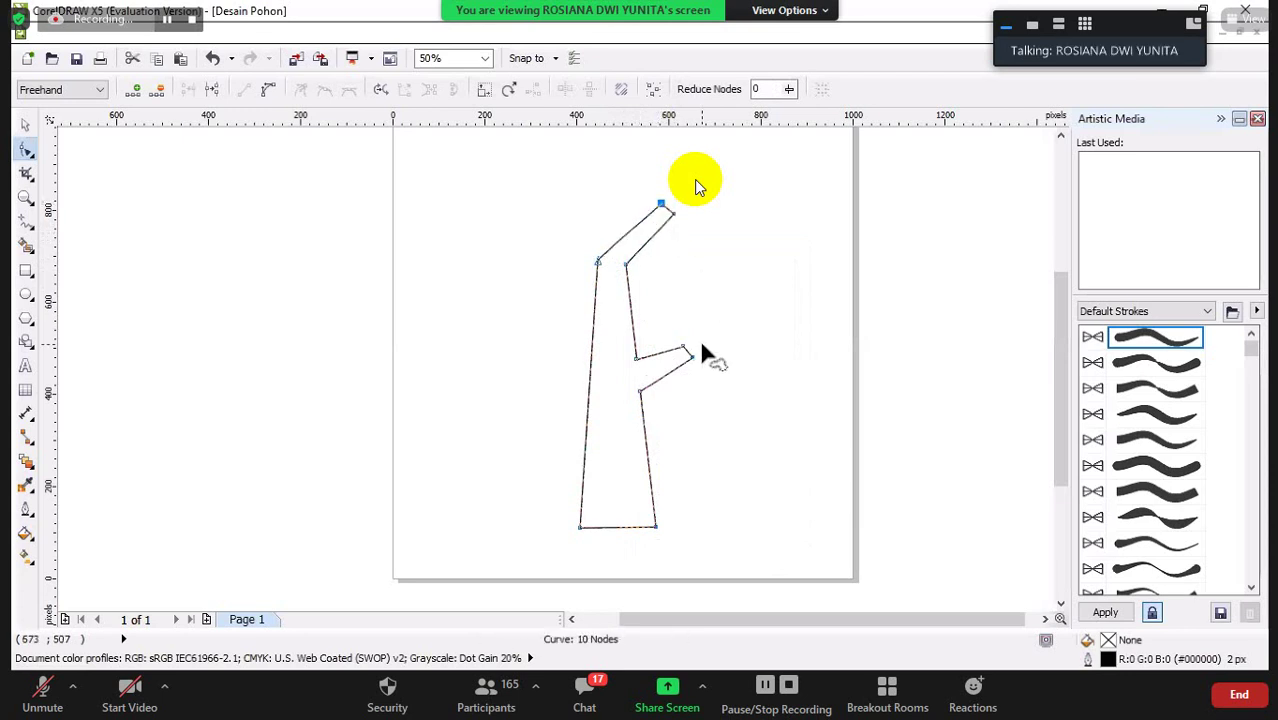
Add two nodes near the base of the upper-right branch's upper edge and pull the lower one up and left into a pointed branch
click(615, 247)
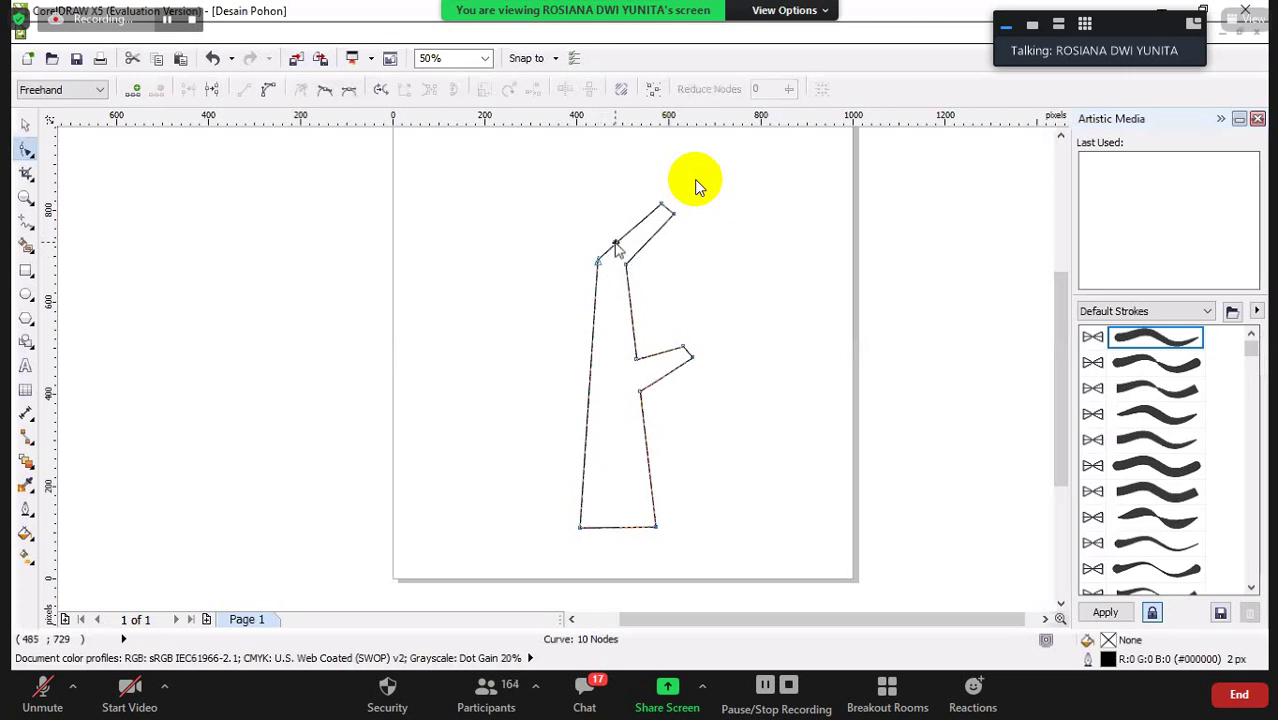
right_click(615, 244)
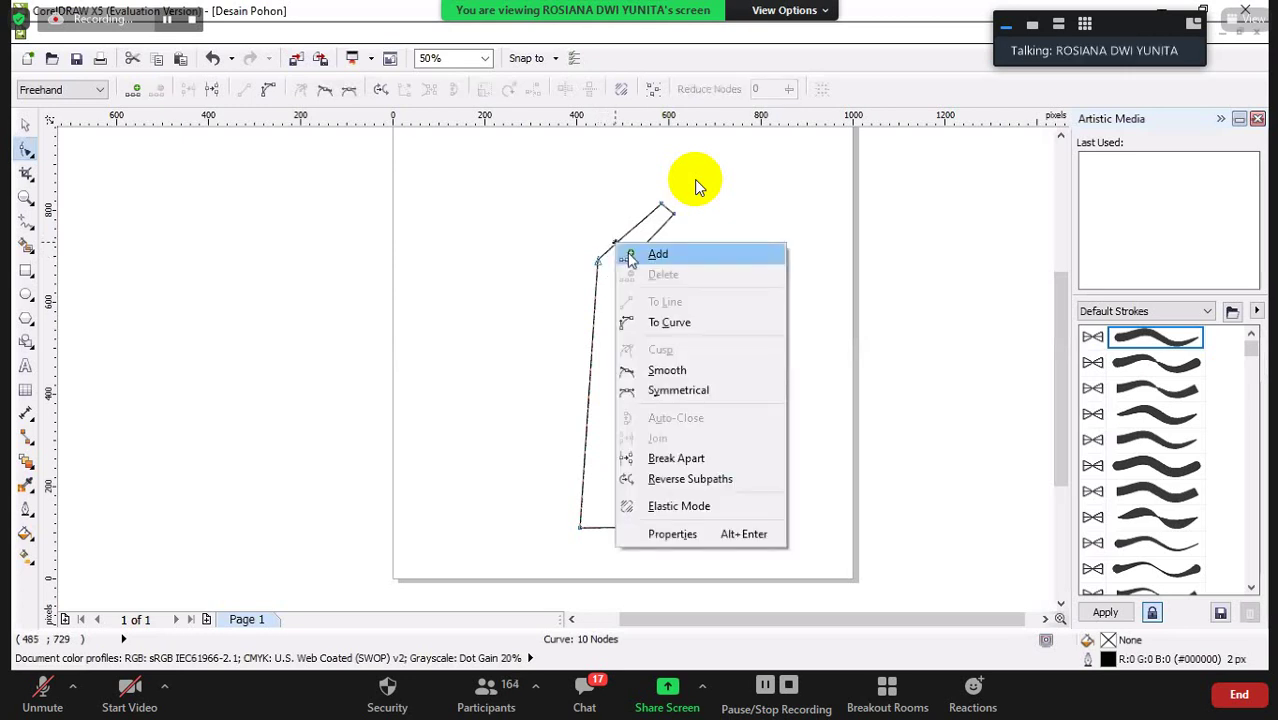
key(Return)
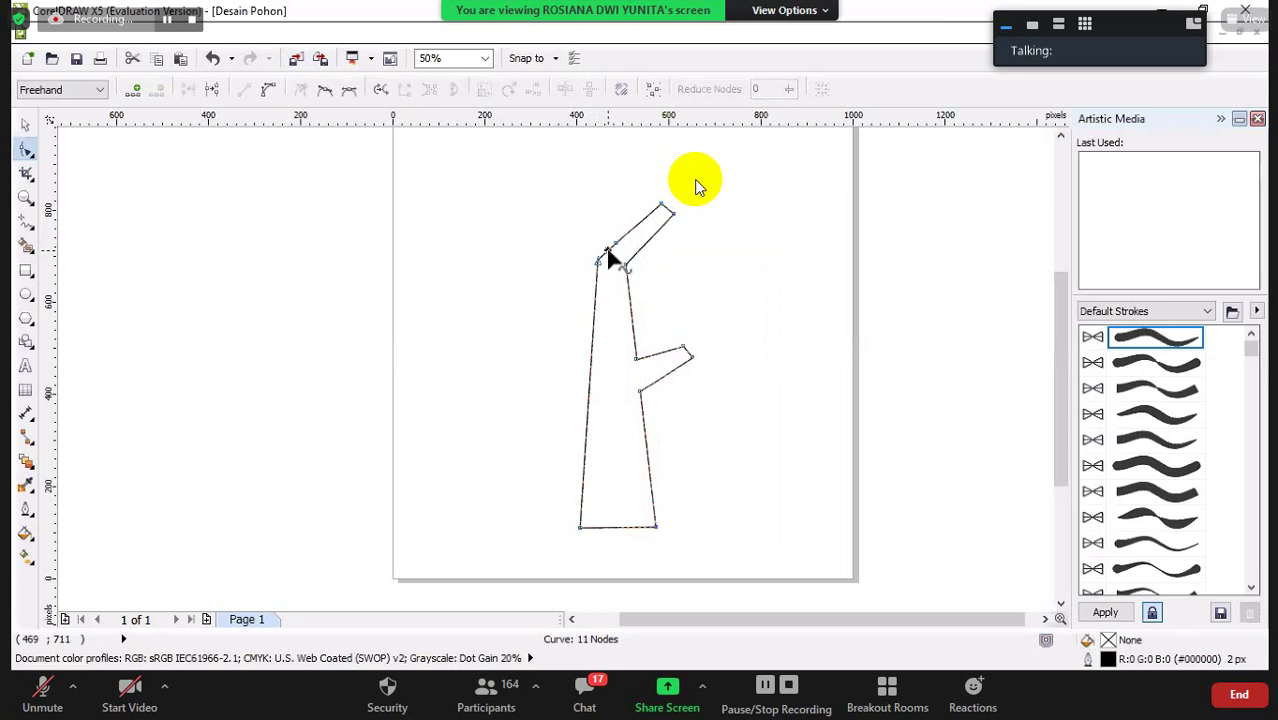
right_click(608, 252)
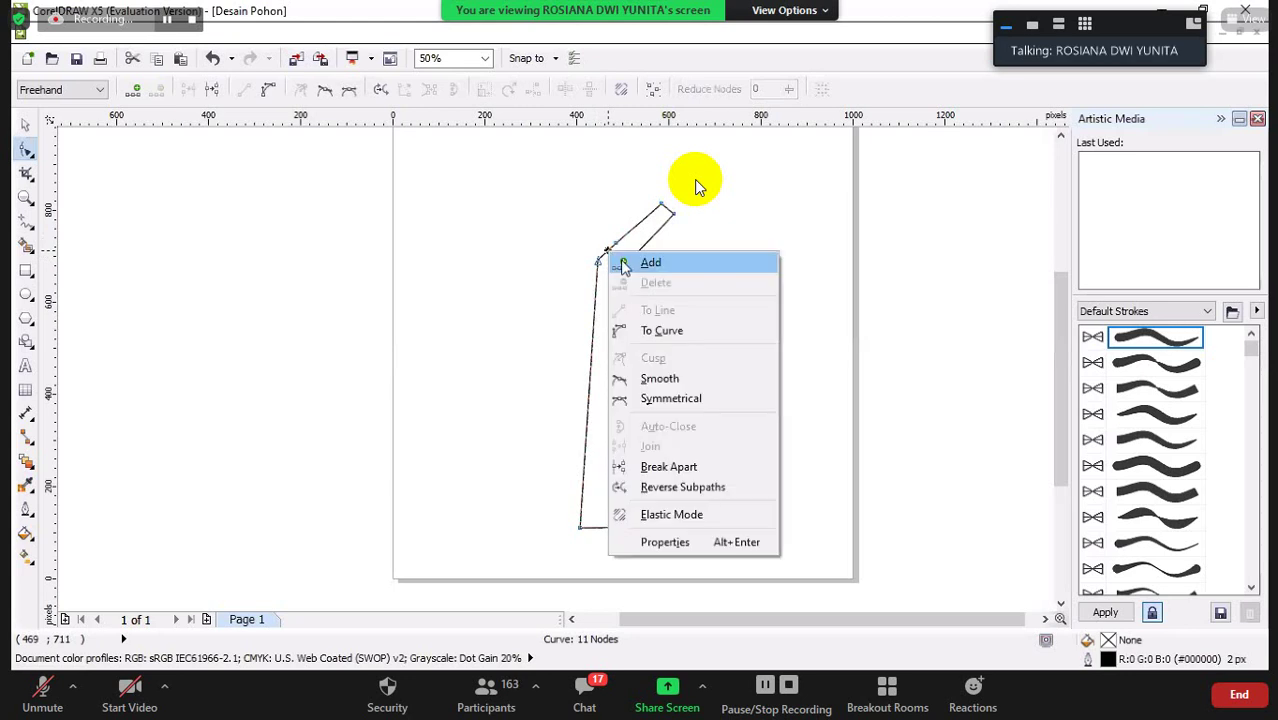
click(620, 260)
drag(605, 243, 577, 204)
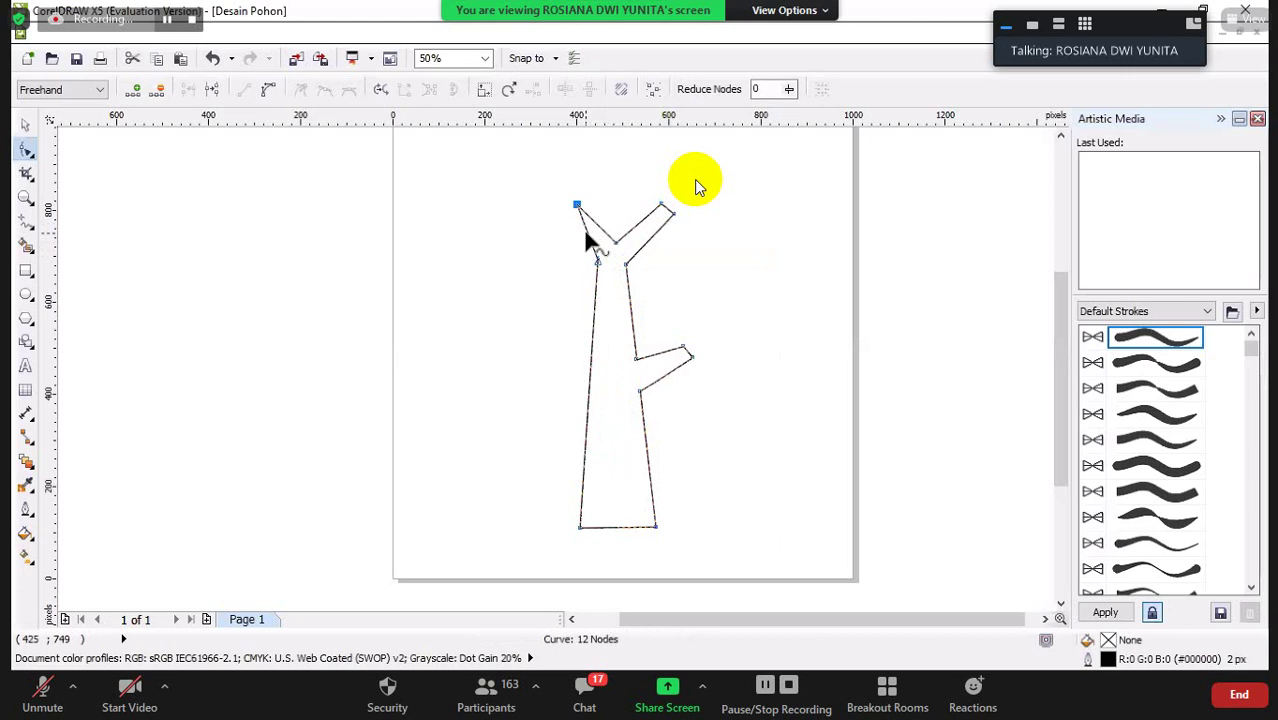
Blunt the upper-left branch's tip by adding a node on its outer edge, pulling it outward and raising the neighbouring tip node
click(586, 234)
right_click(587, 235)
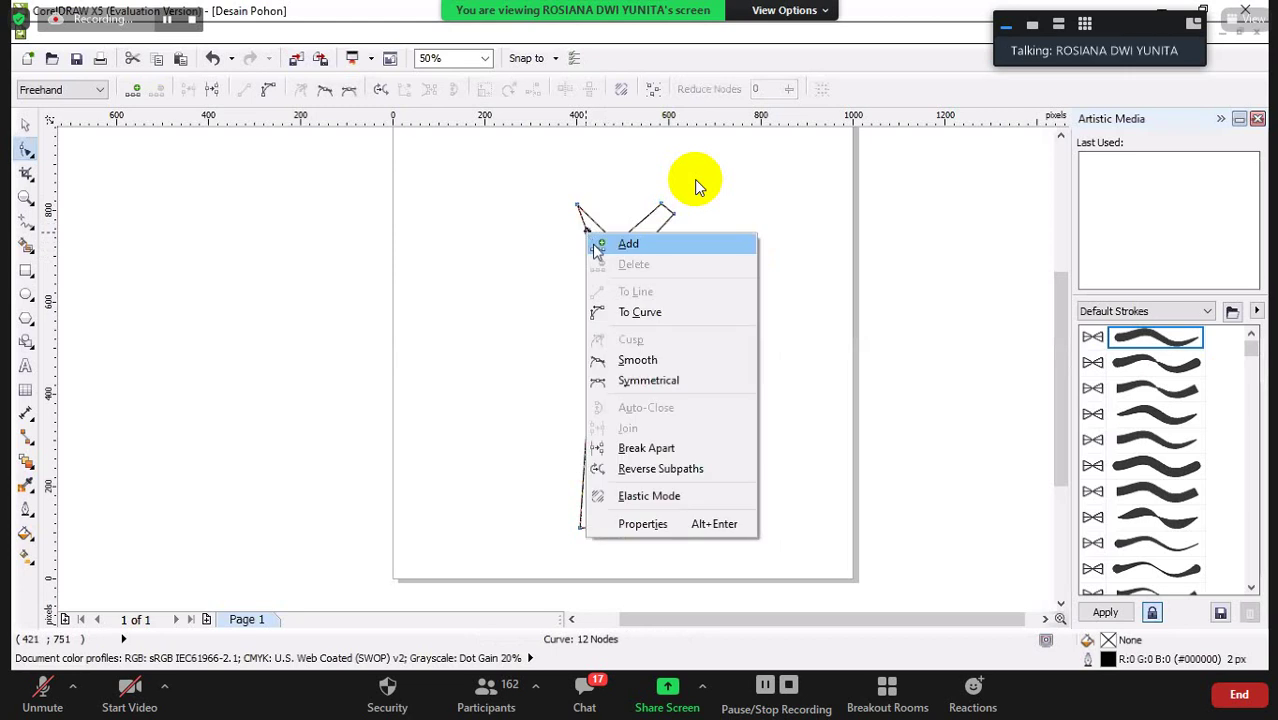
click(594, 248)
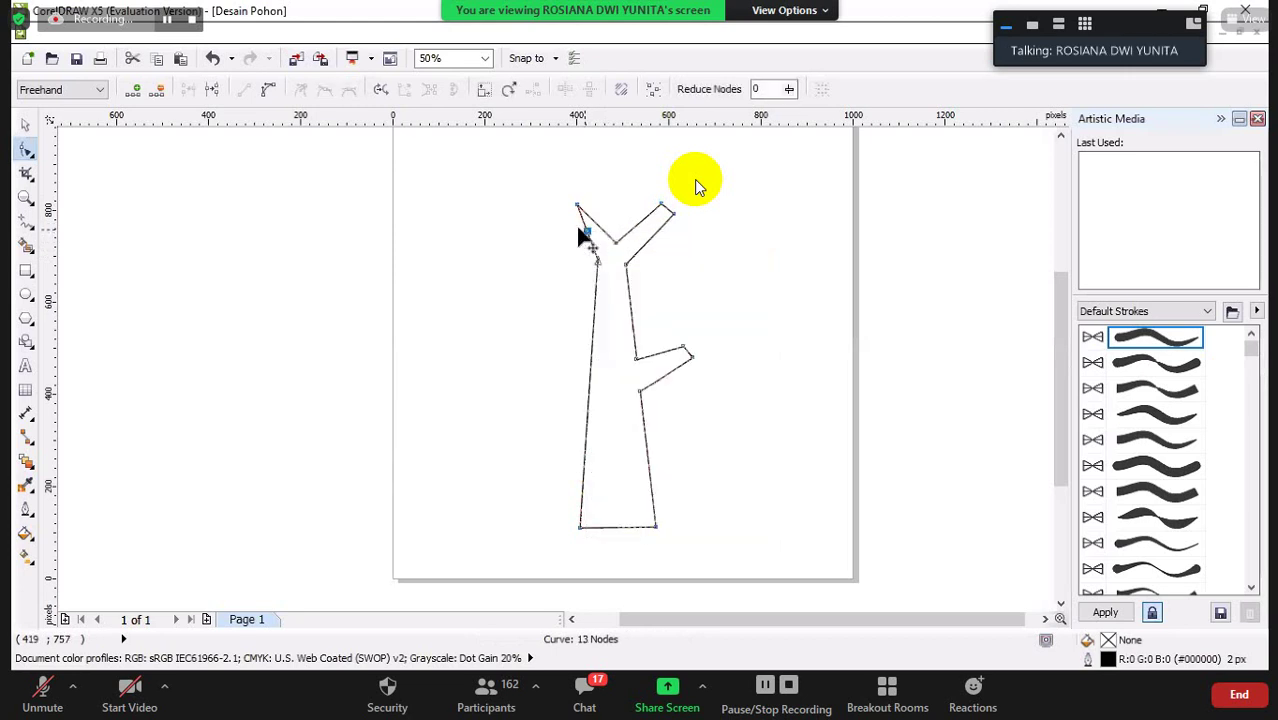
drag(585, 236, 566, 219)
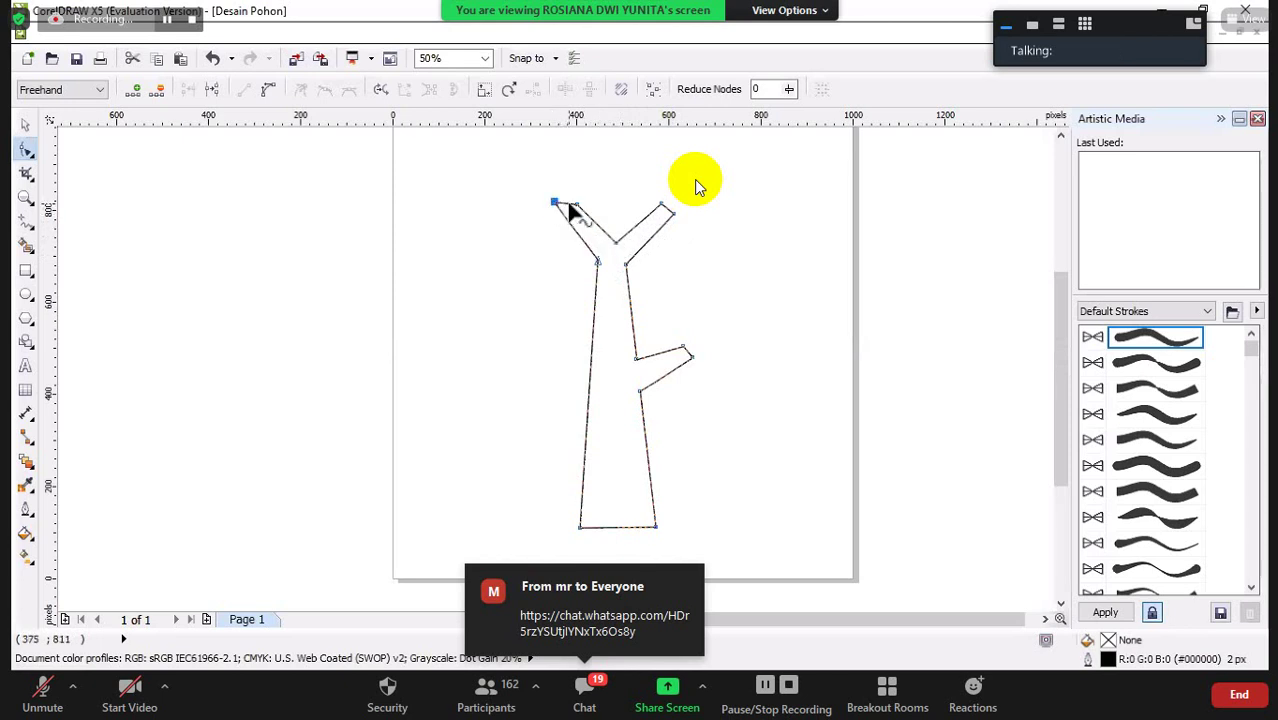
drag(569, 207, 567, 196)
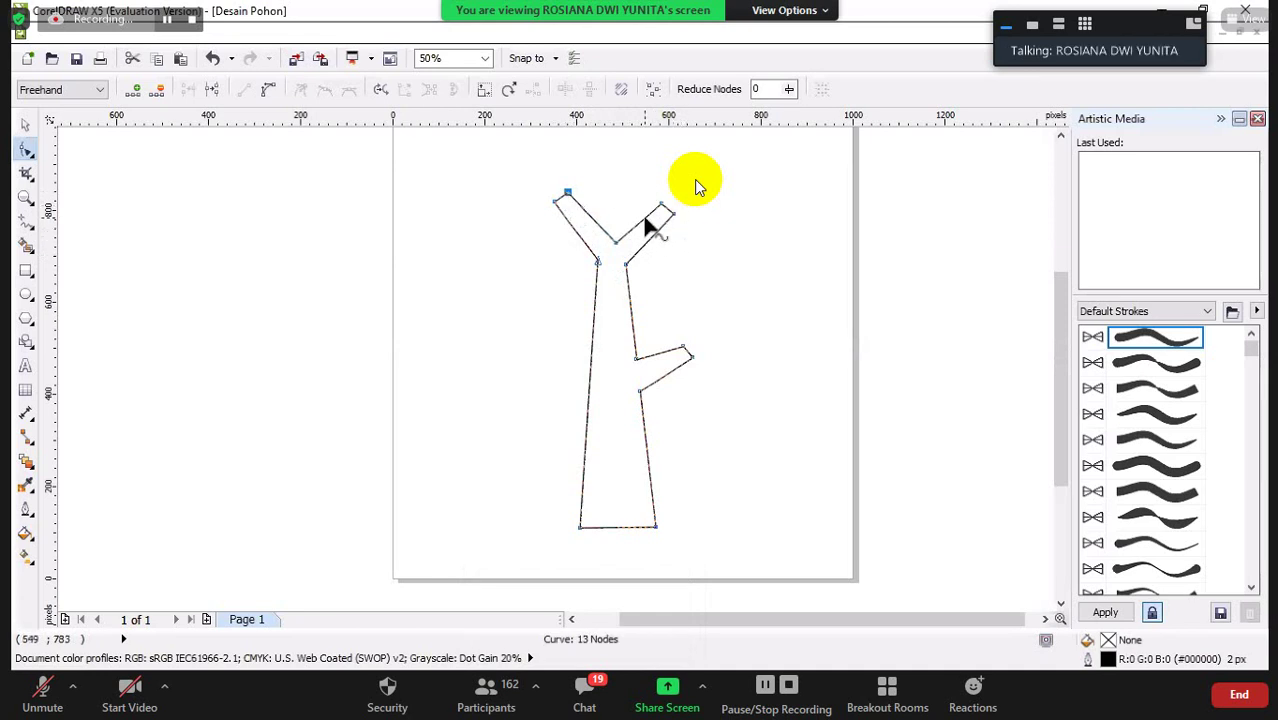
Add two nodes on the upper-right branch's upper edge and pull the outer one up and left into a pointed offshoot
click(647, 220)
right_click(647, 220)
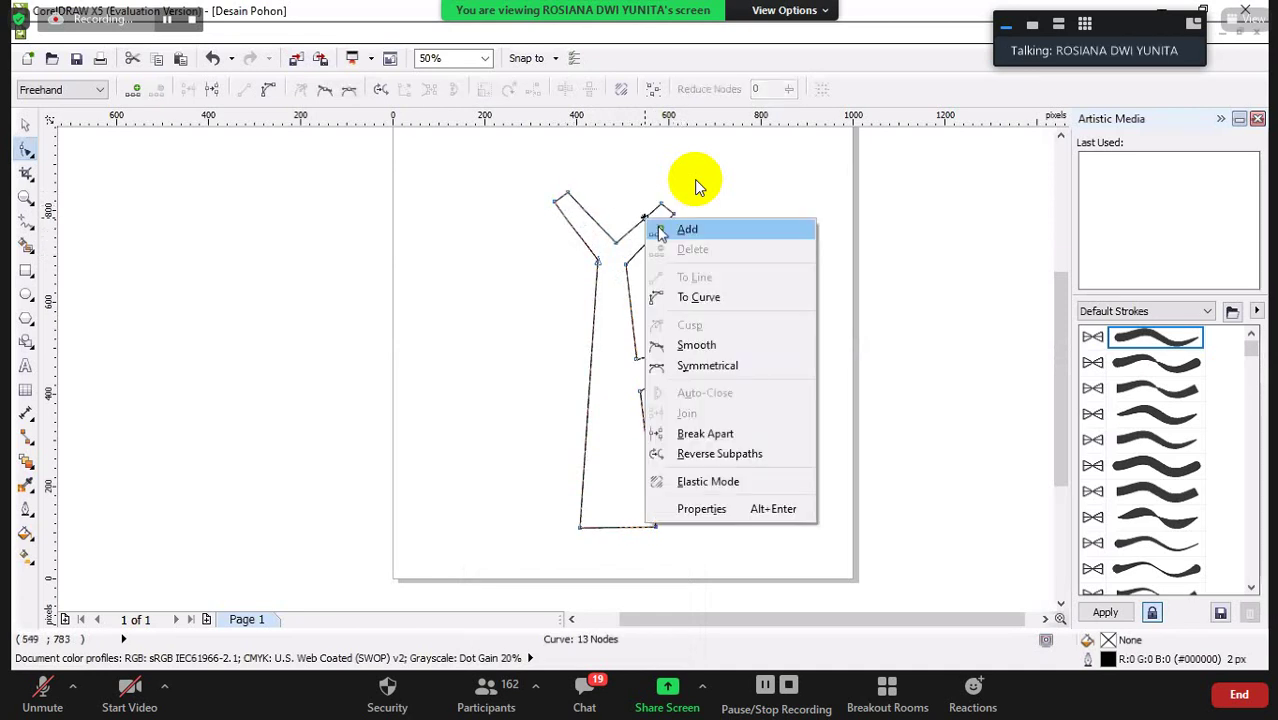
click(660, 232)
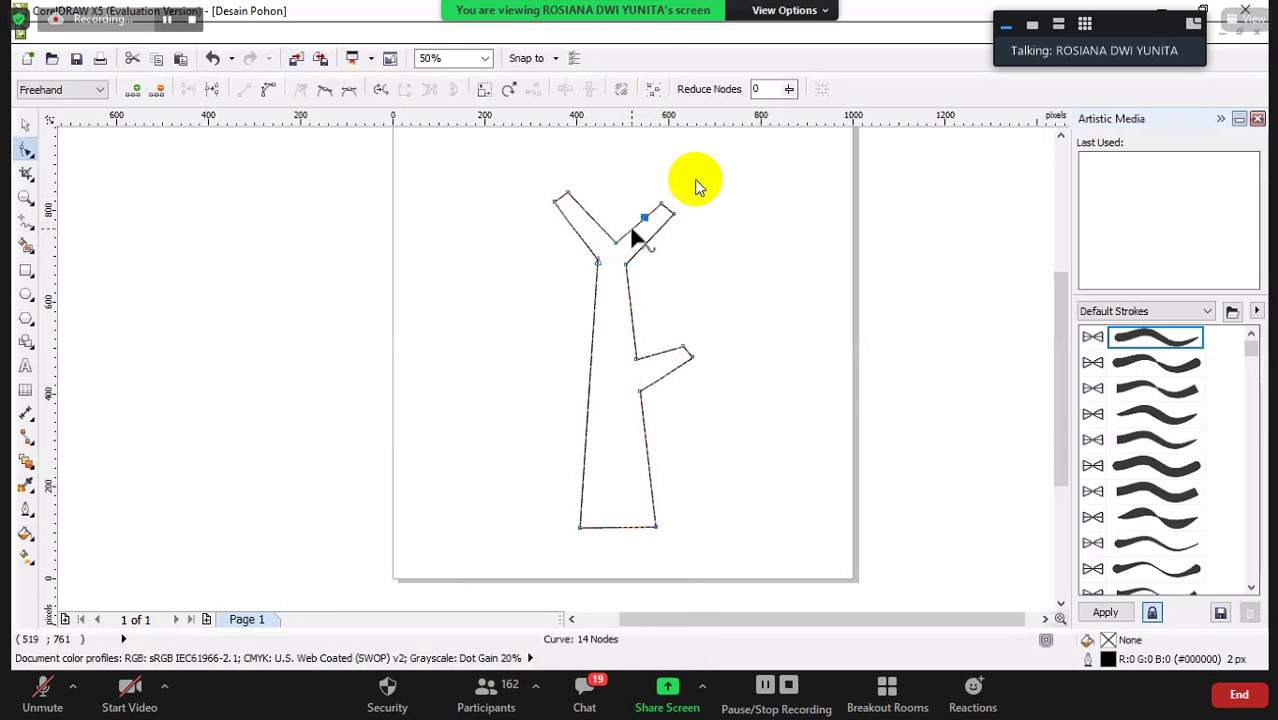
right_click(650, 238)
click(652, 241)
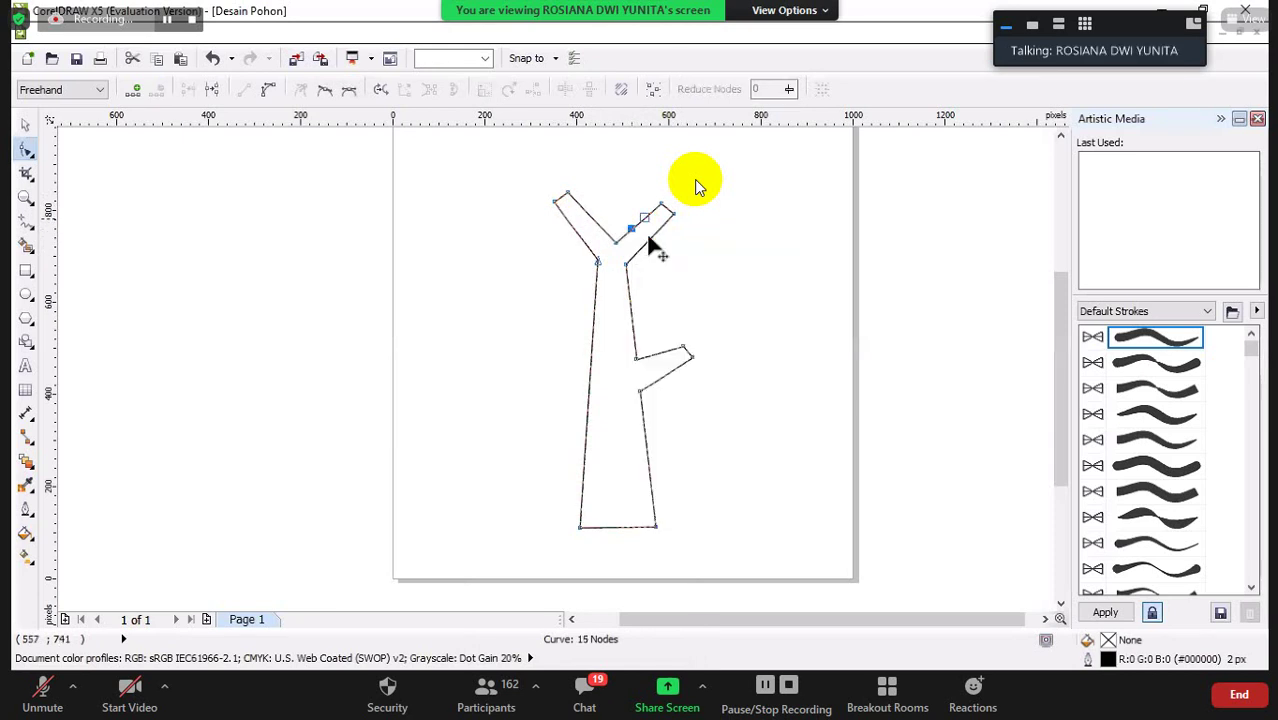
drag(643, 195, 617, 184)
Narrow the pointed middle offshoot with a node pulled down to its base, and blunt its tip with another added node
click(637, 189)
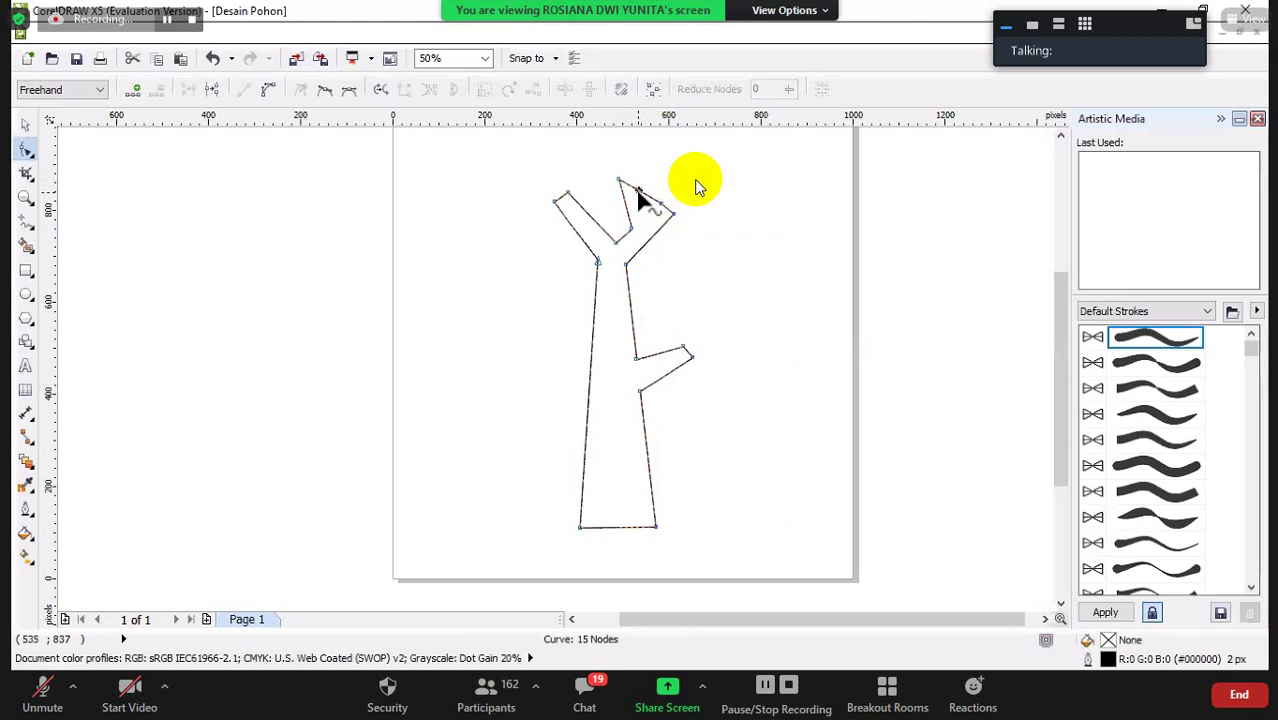
right_click(637, 191)
click(660, 201)
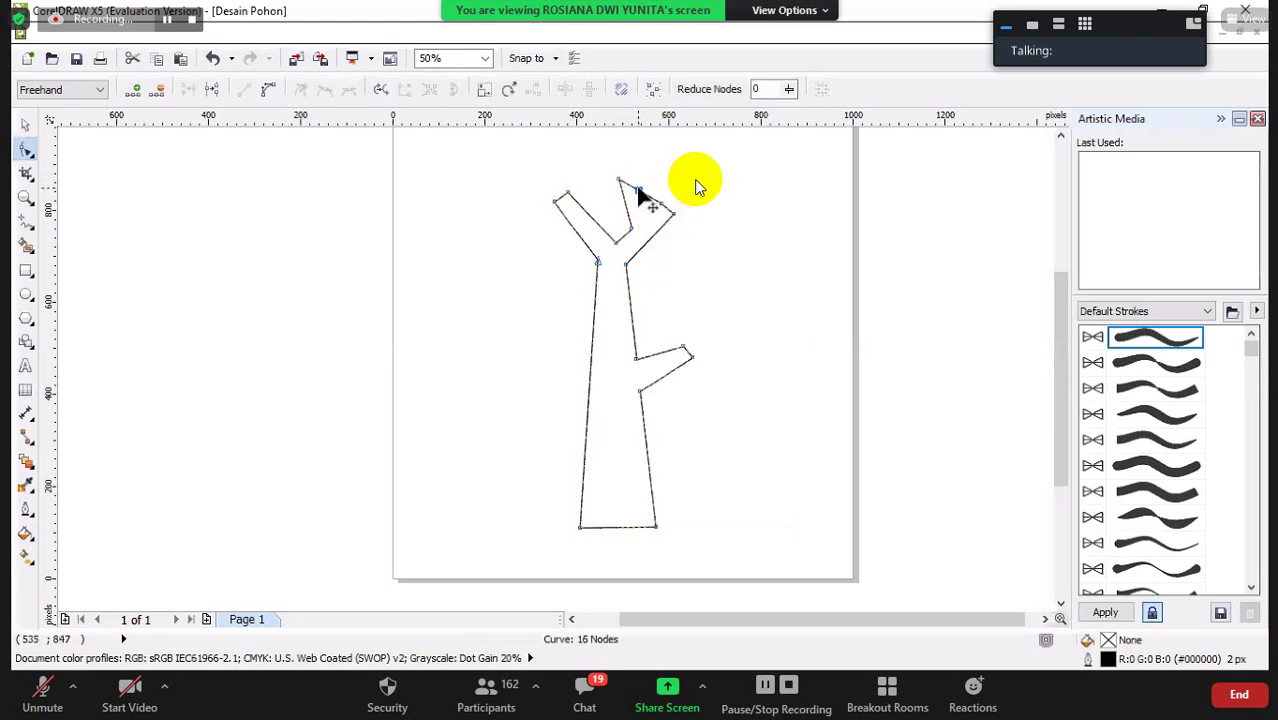
drag(637, 191, 644, 220)
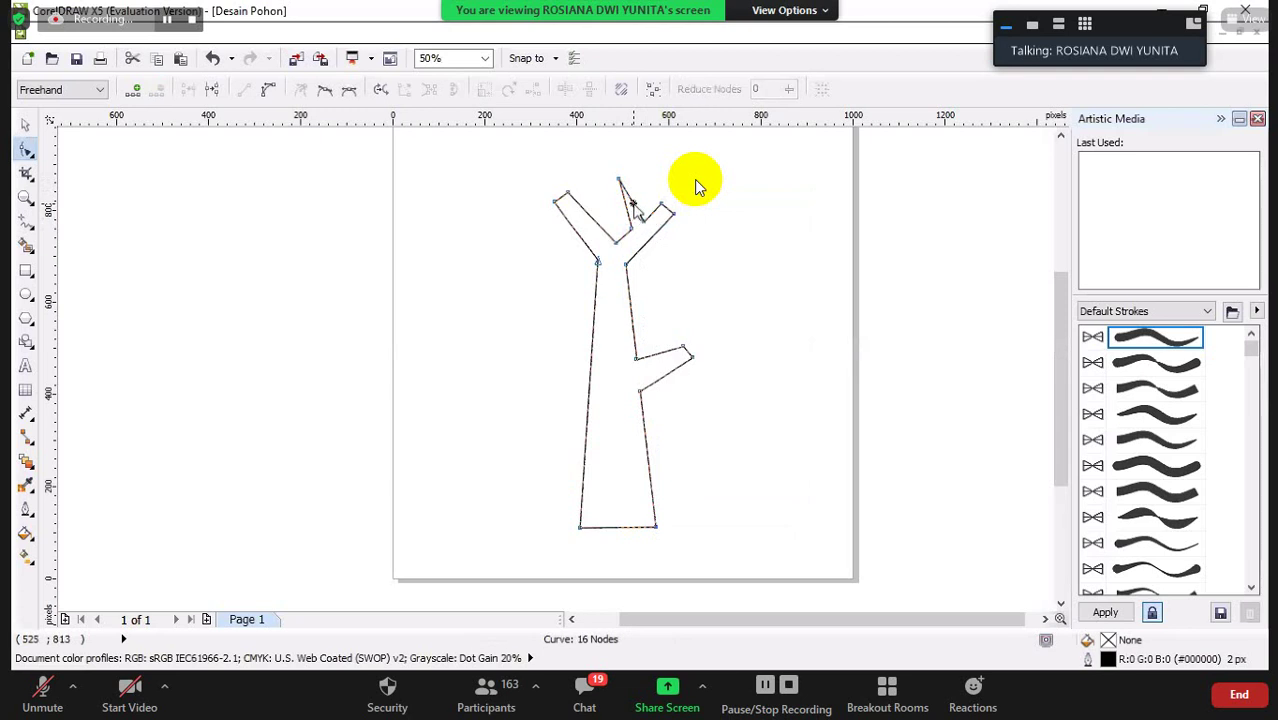
right_click(648, 217)
click(650, 216)
drag(633, 207, 628, 177)
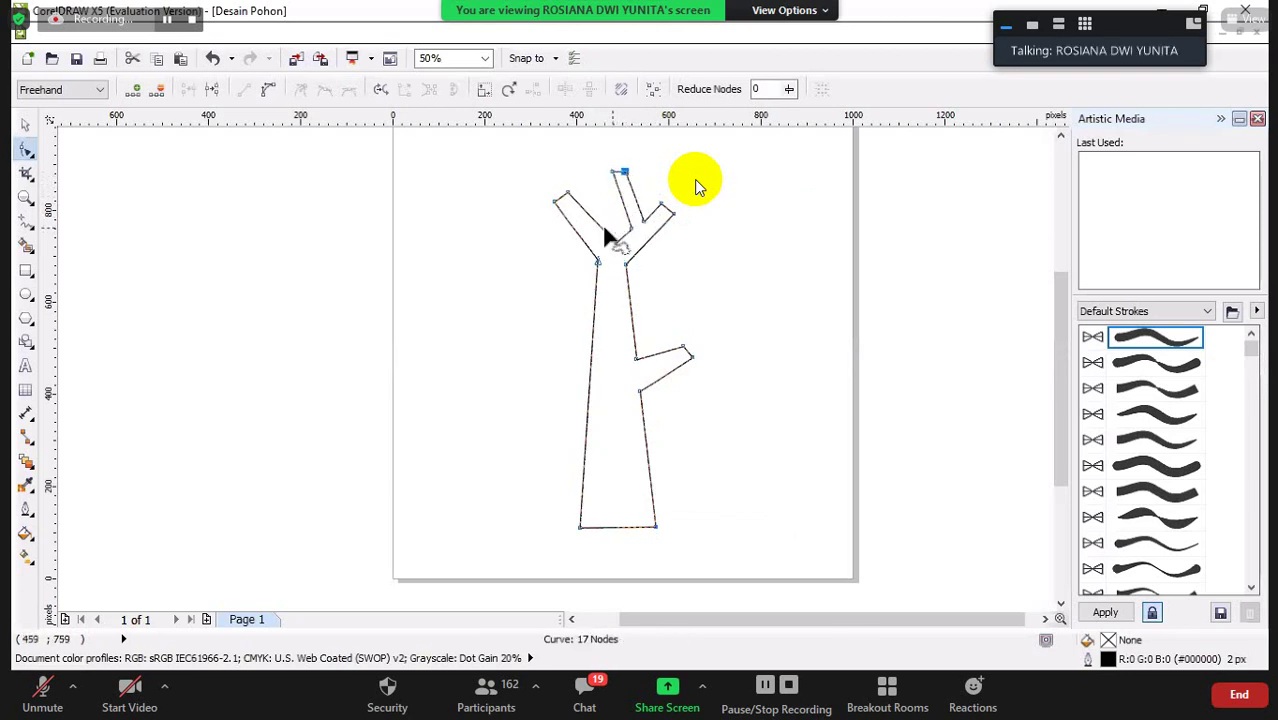
Lower the node in the fork between the upper branches and move the trunk's bottom-right corner outward to widen the base
drag(616, 242, 617, 257)
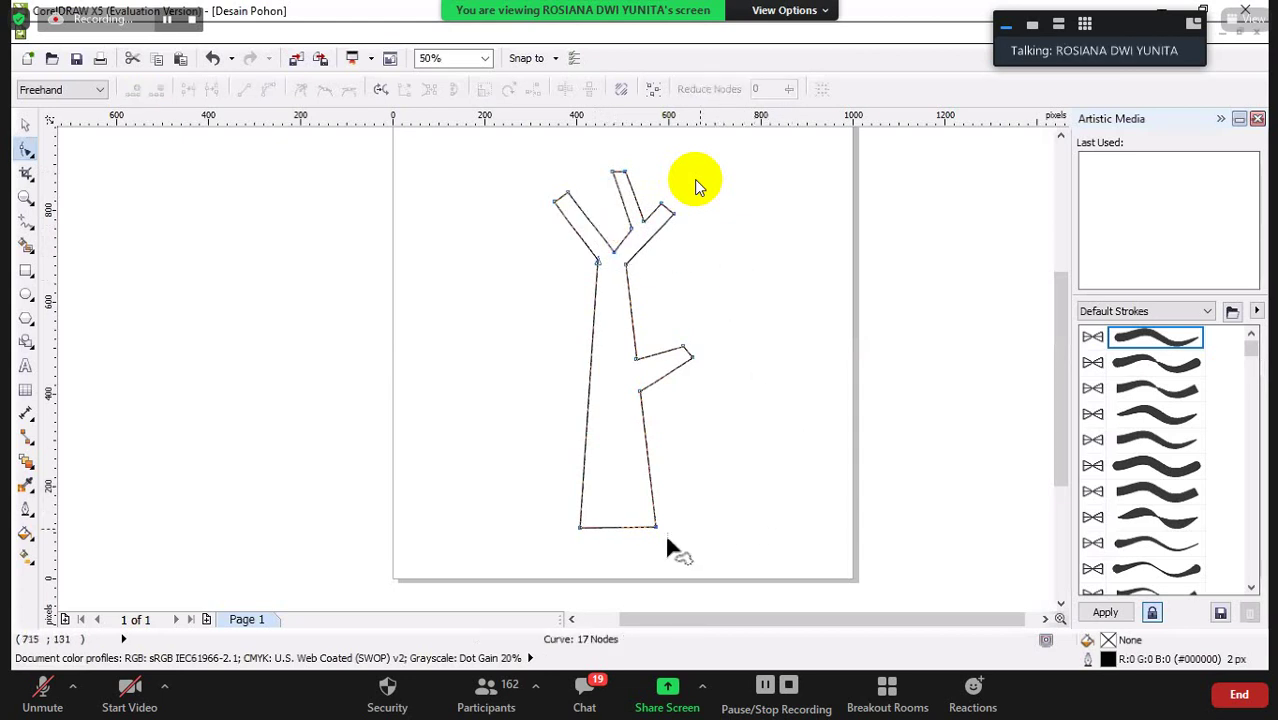
drag(656, 527, 666, 530)
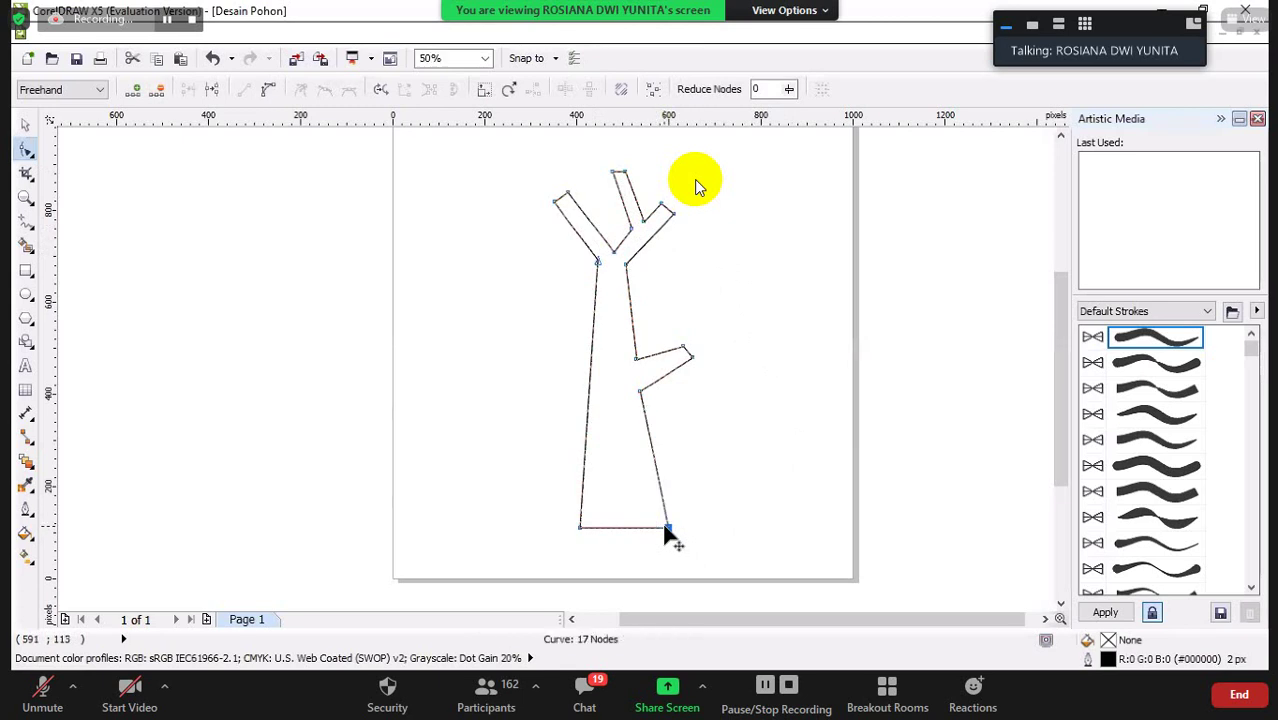
Convert the trunk's bottom edge to a curve and bend the trunk's left edge inward using its upper curve handle
click(578, 529)
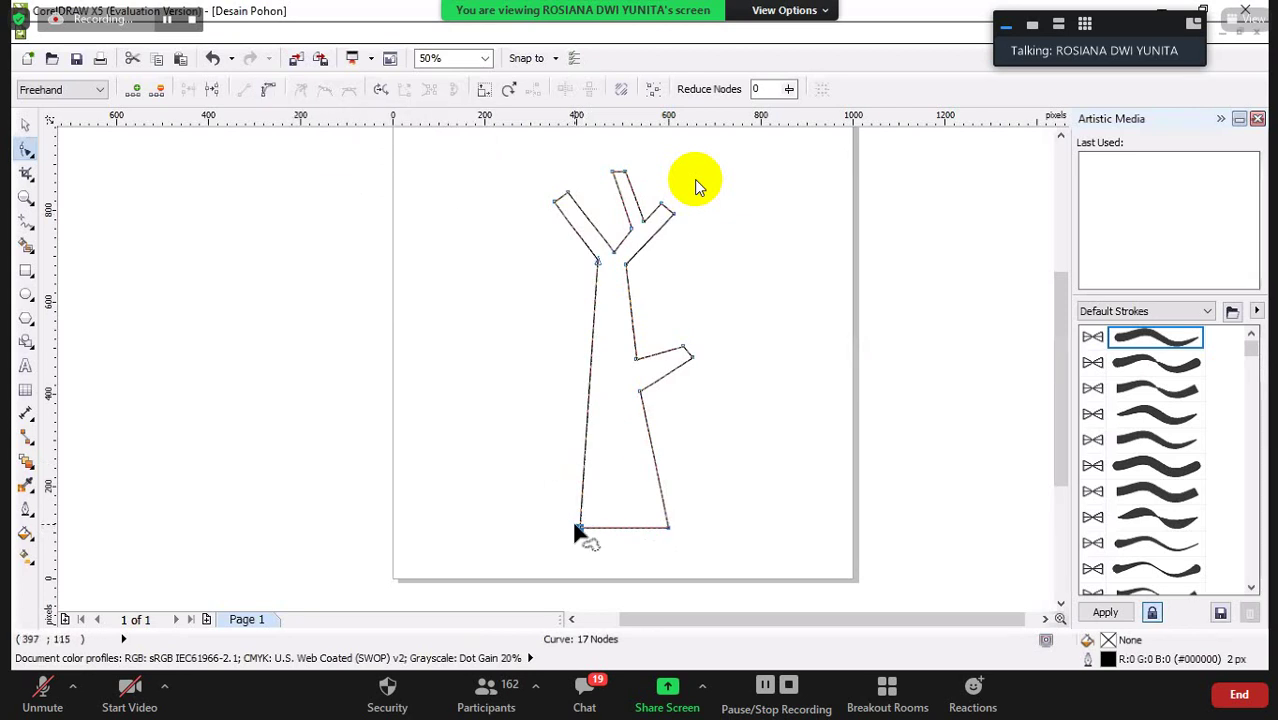
click(579, 527)
click(272, 92)
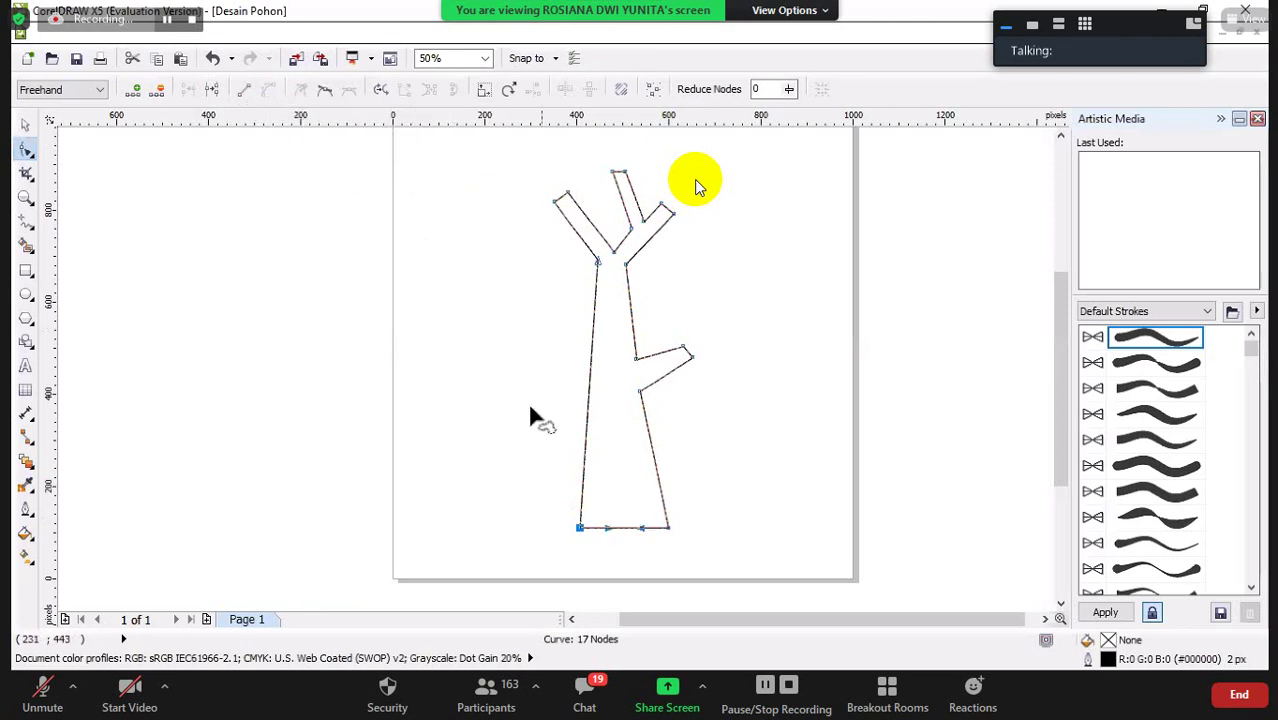
click(598, 262)
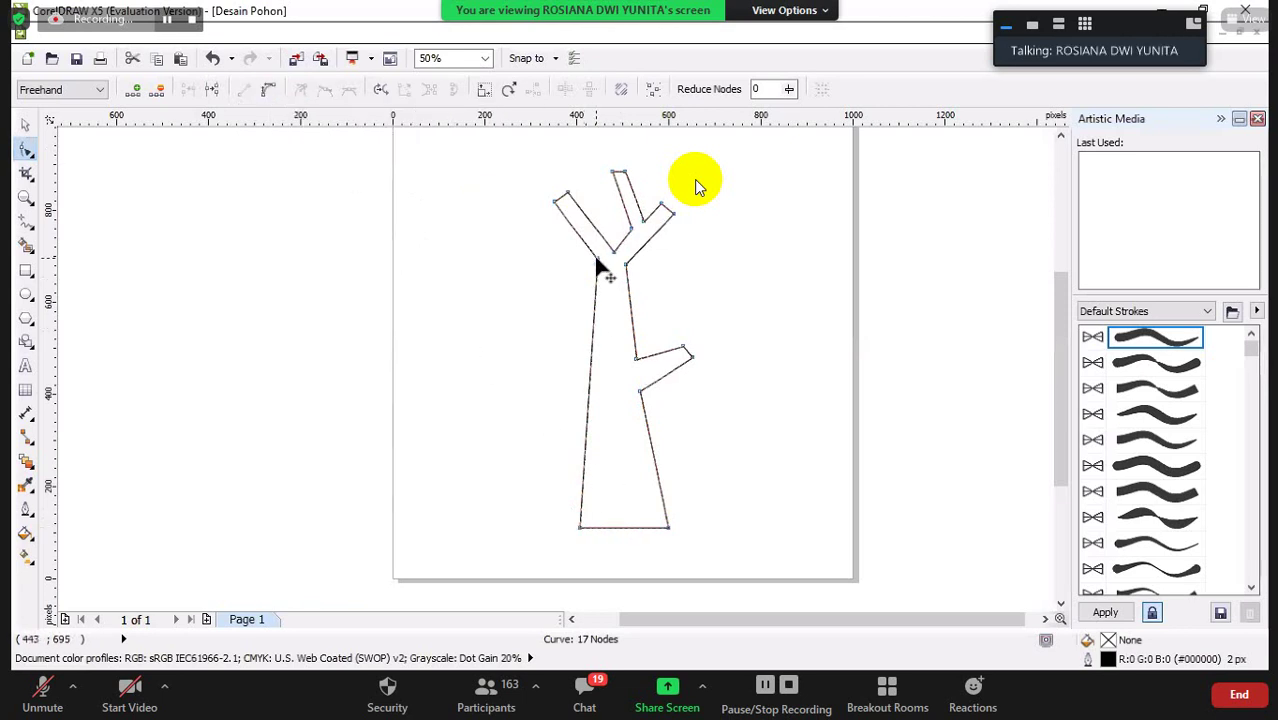
click(590, 368)
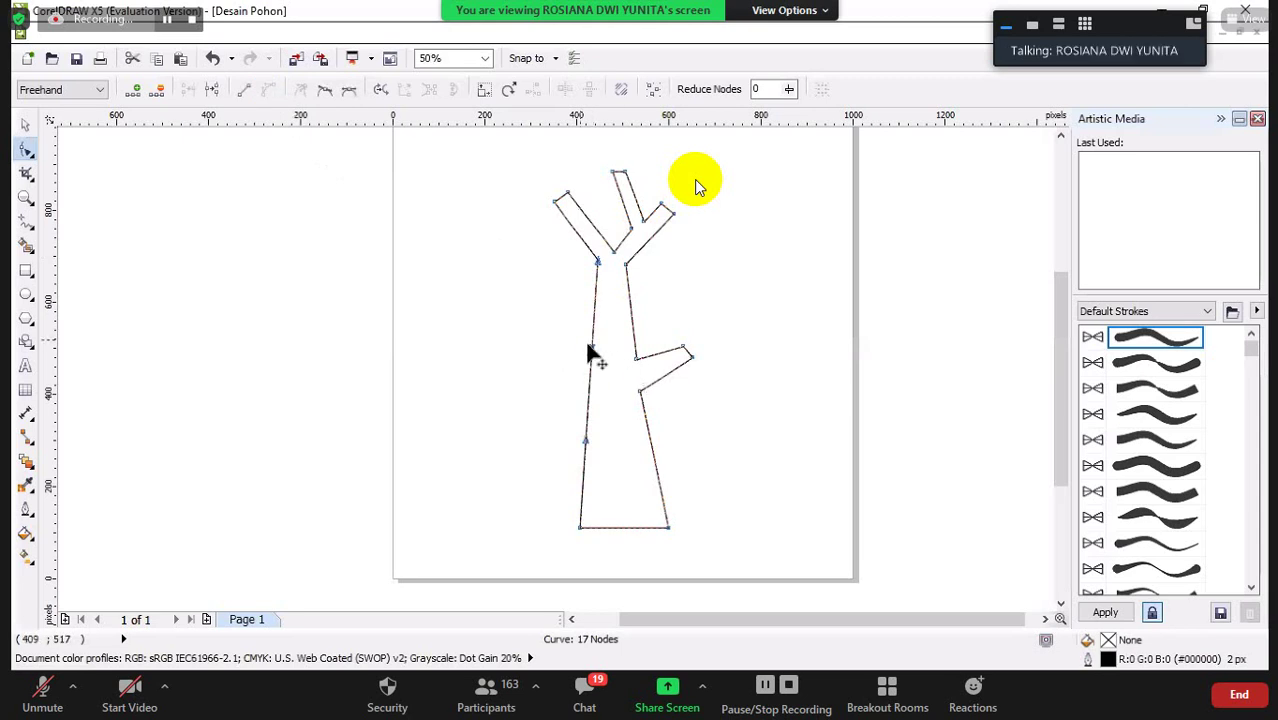
drag(590, 348, 605, 349)
drag(605, 355, 605, 352)
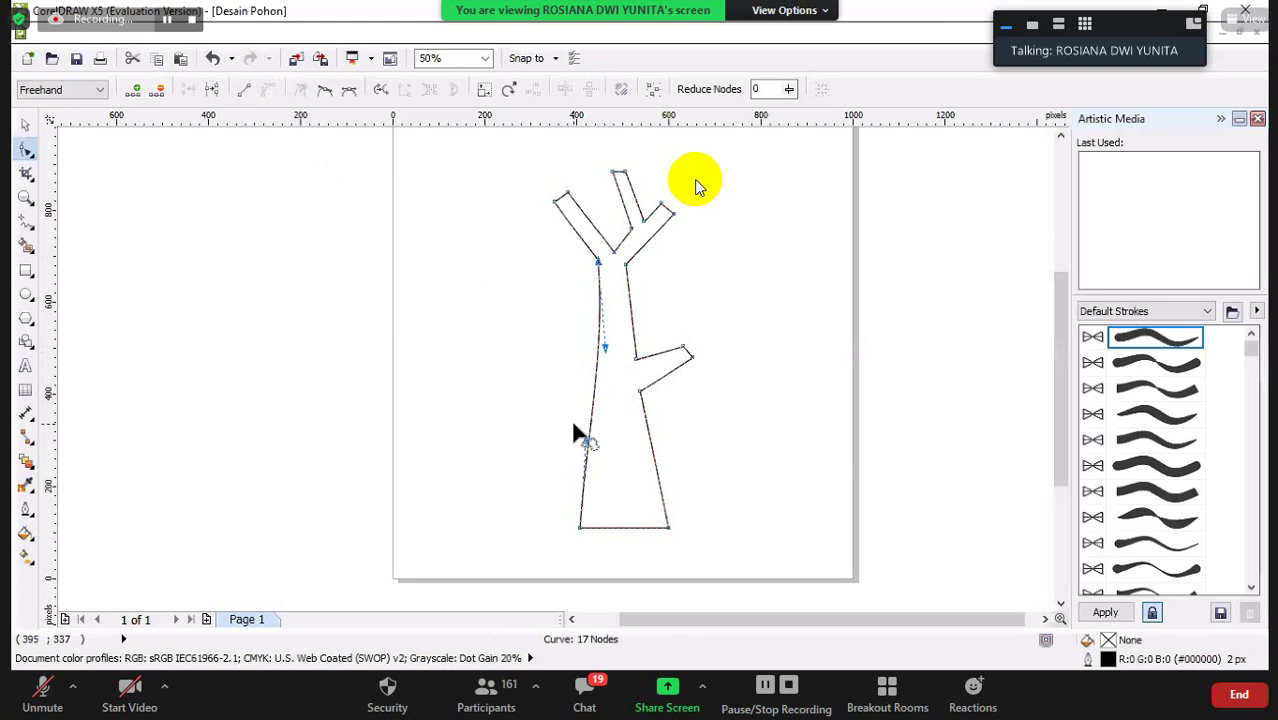
click(582, 436)
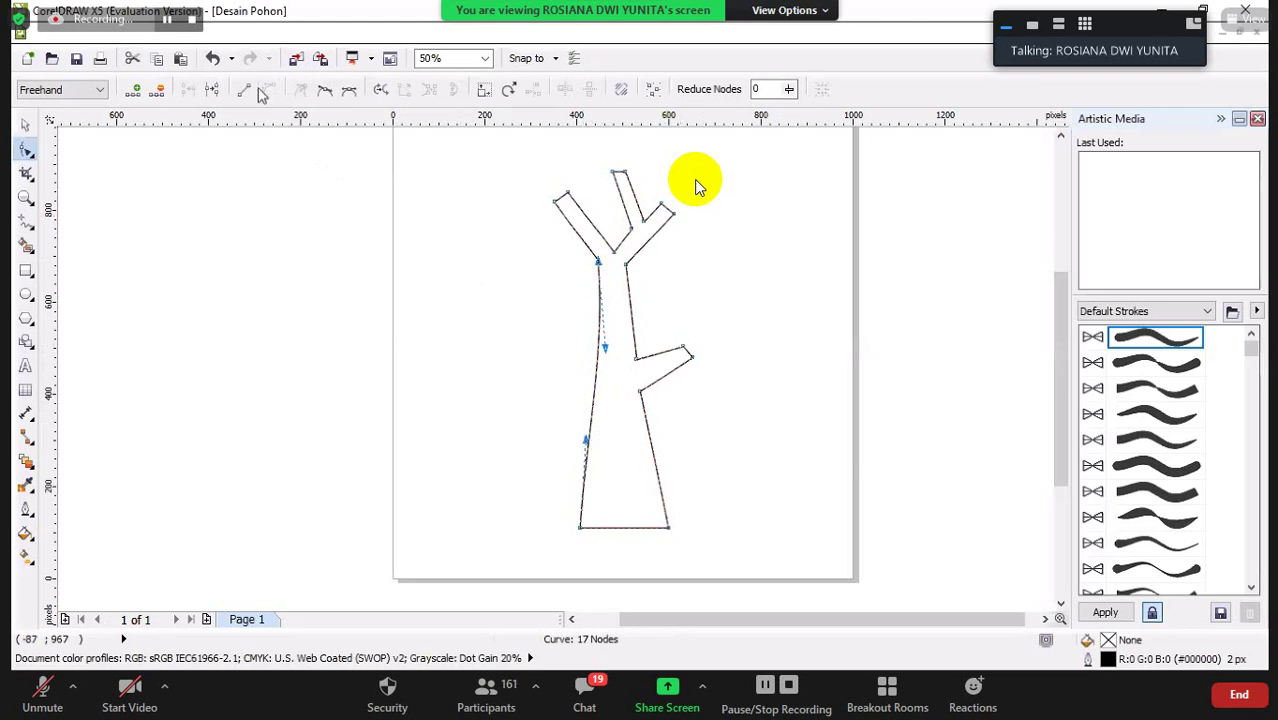
Convert the trunk's right edge above the side branch to a curve and bend it inward with both curve handles
click(636, 359)
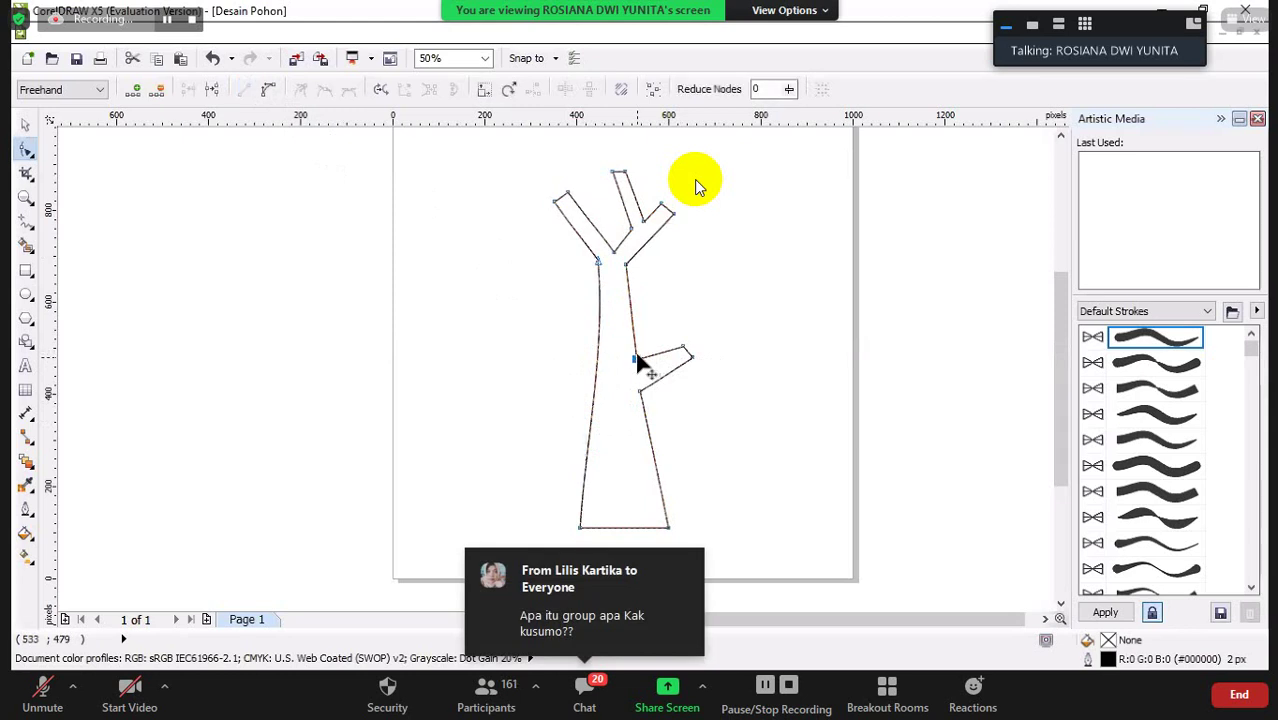
click(279, 89)
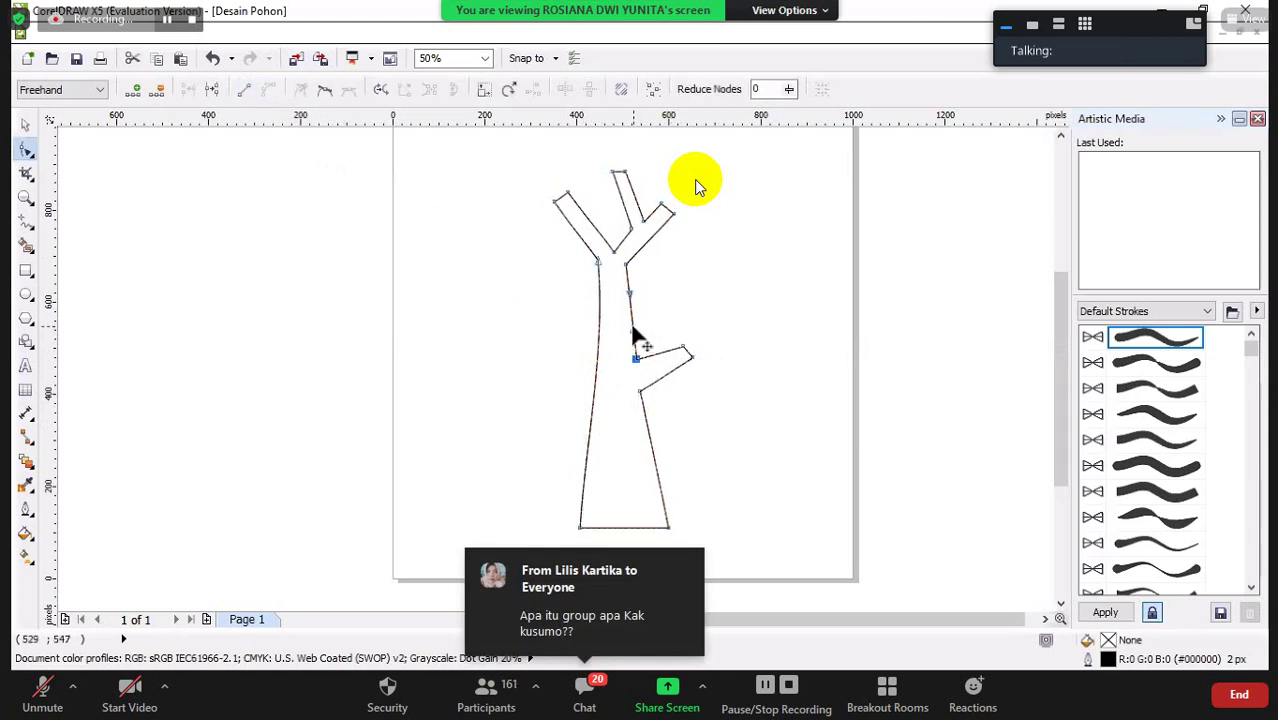
drag(632, 330, 628, 296)
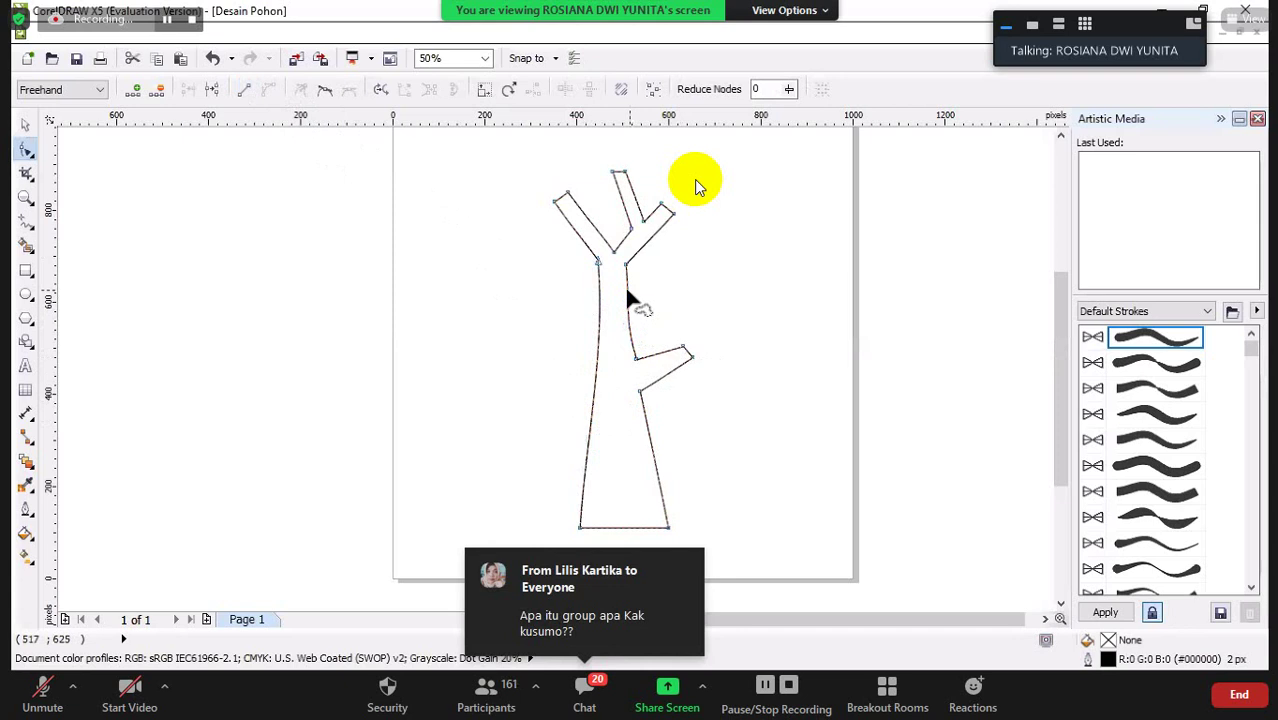
click(627, 292)
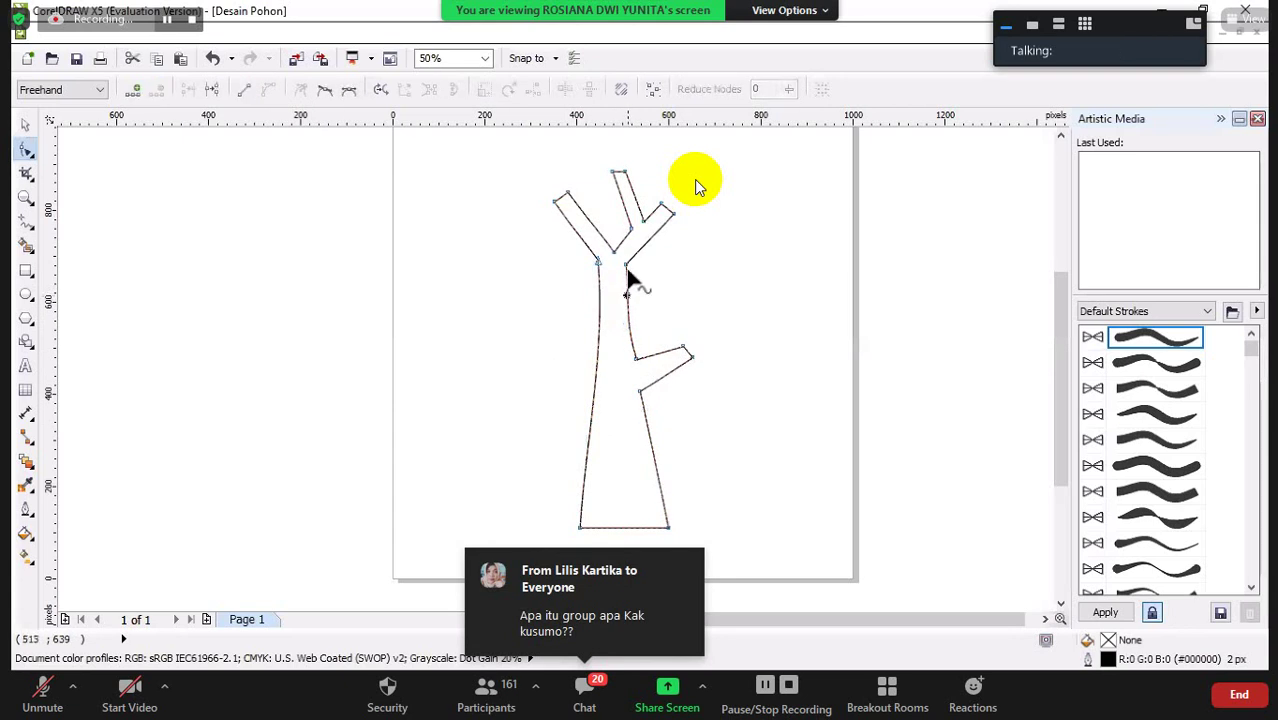
click(624, 266)
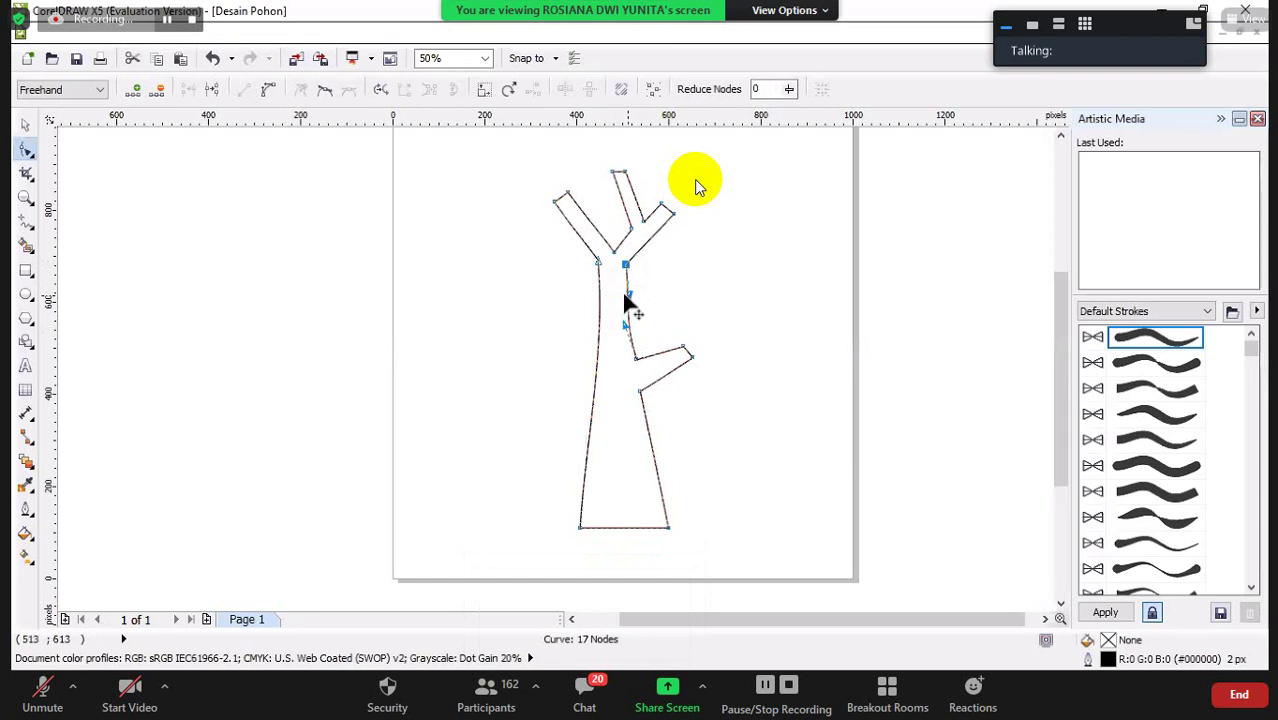
drag(624, 297, 621, 298)
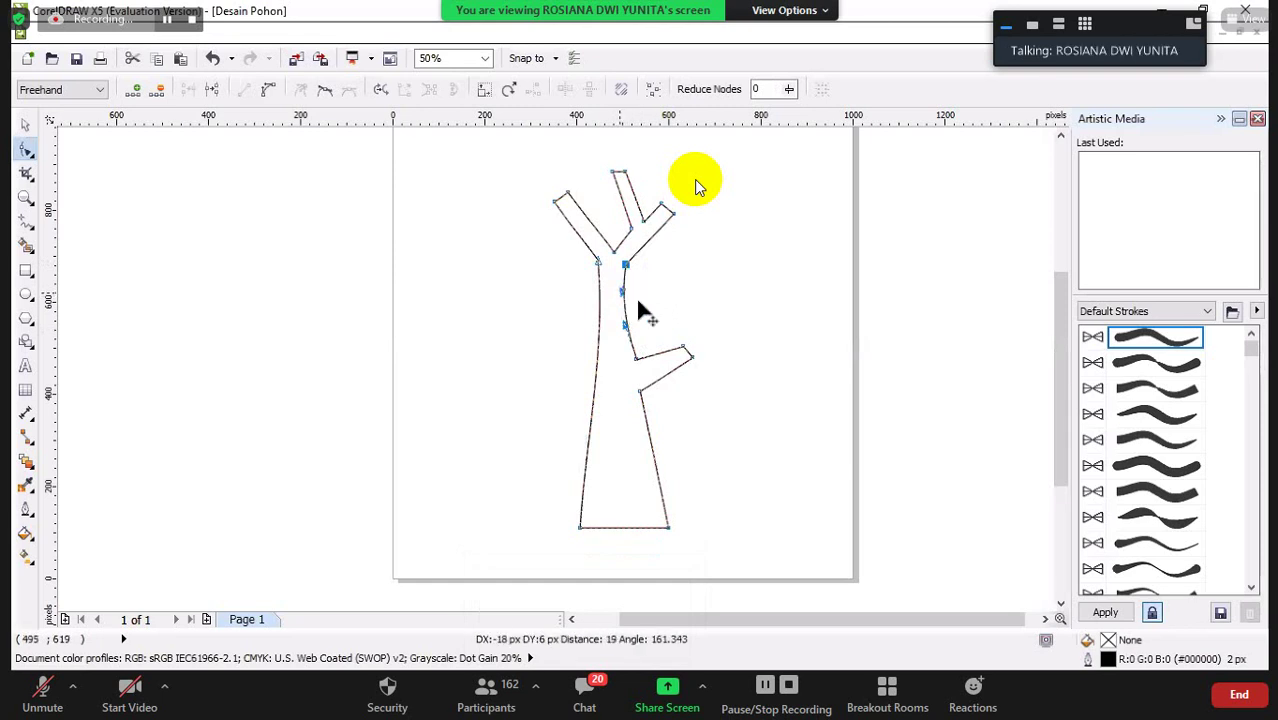
click(770, 451)
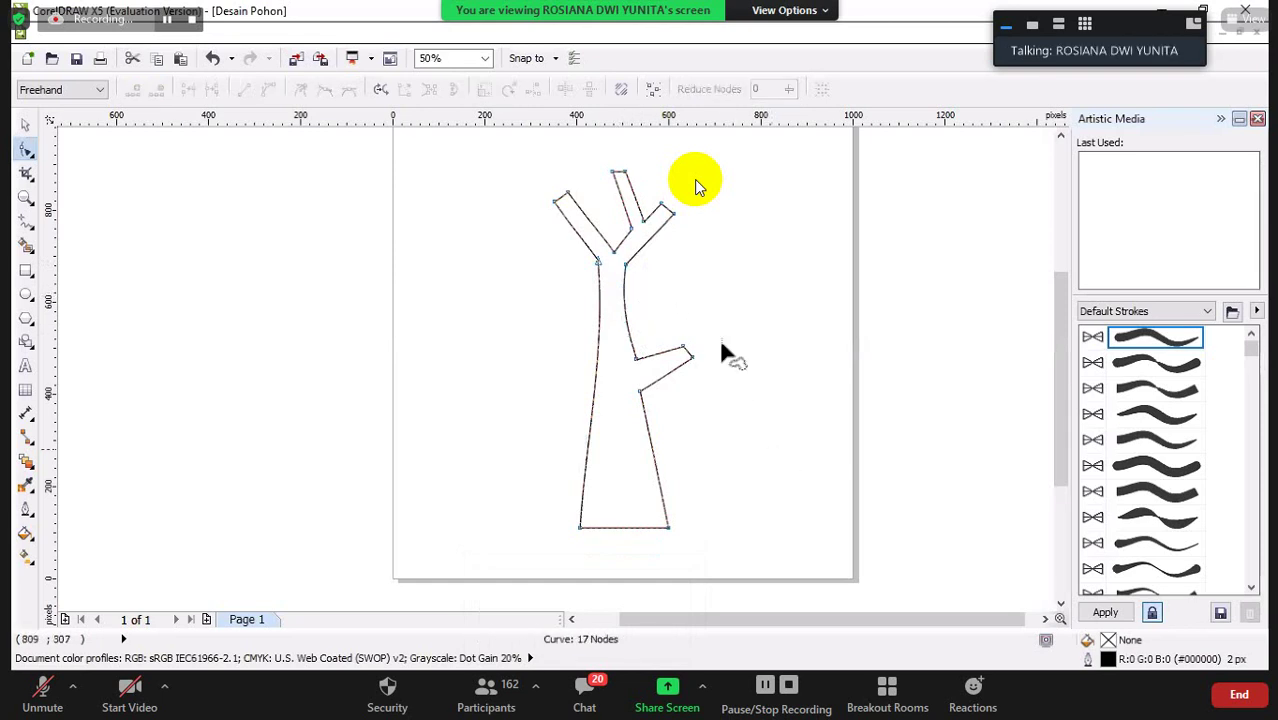
Convert the right side branch's lower edge to a curve and lower the node where its upper edge meets the trunk
click(668, 528)
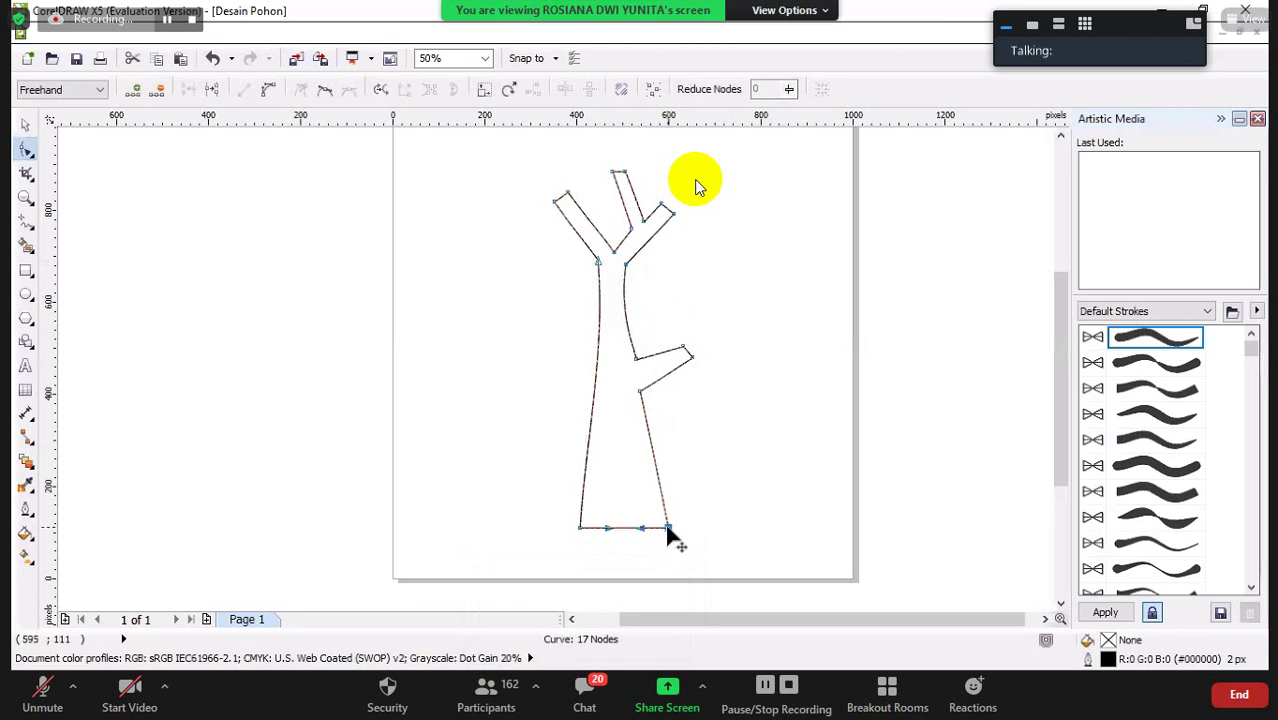
click(639, 392)
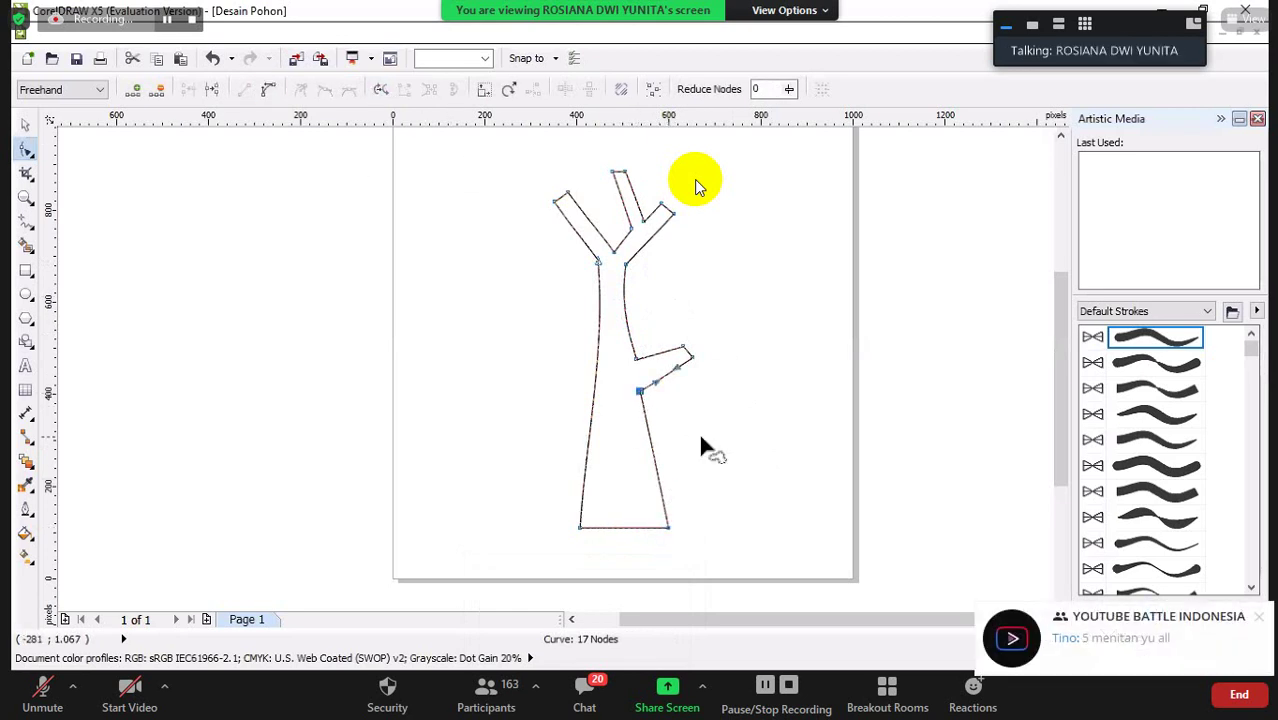
click(633, 369)
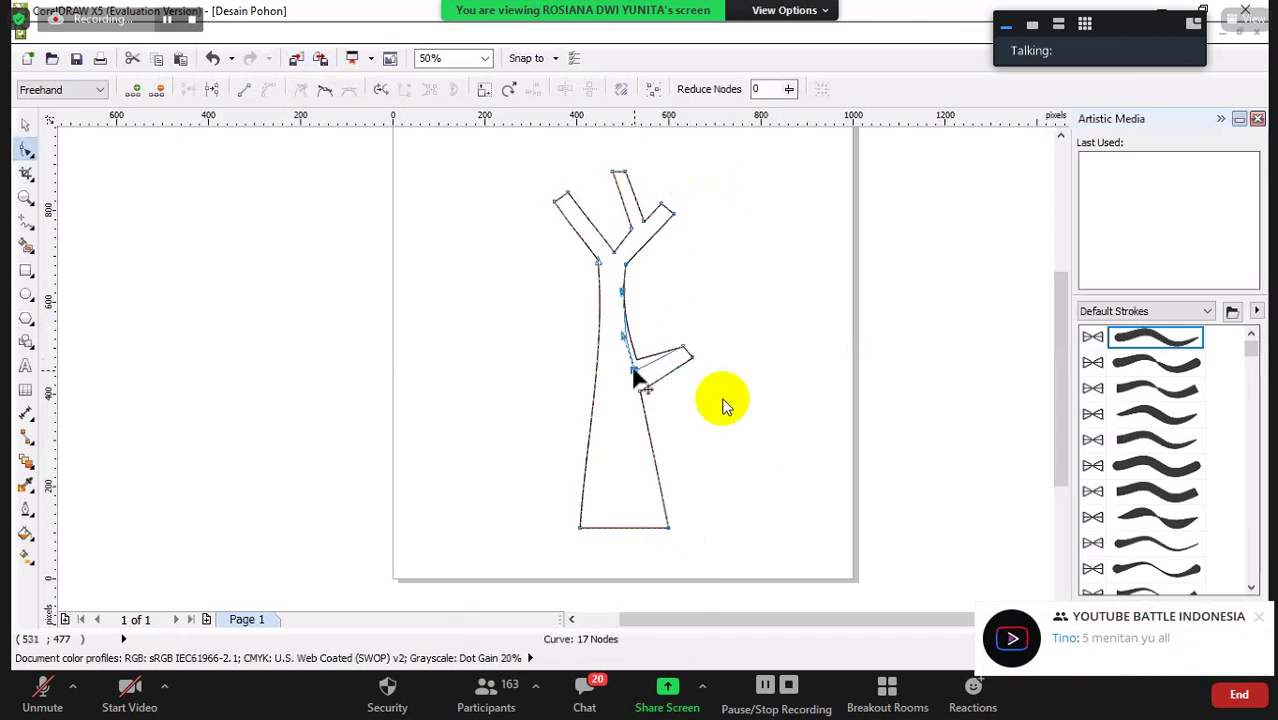
mouse_move(1258, 630)
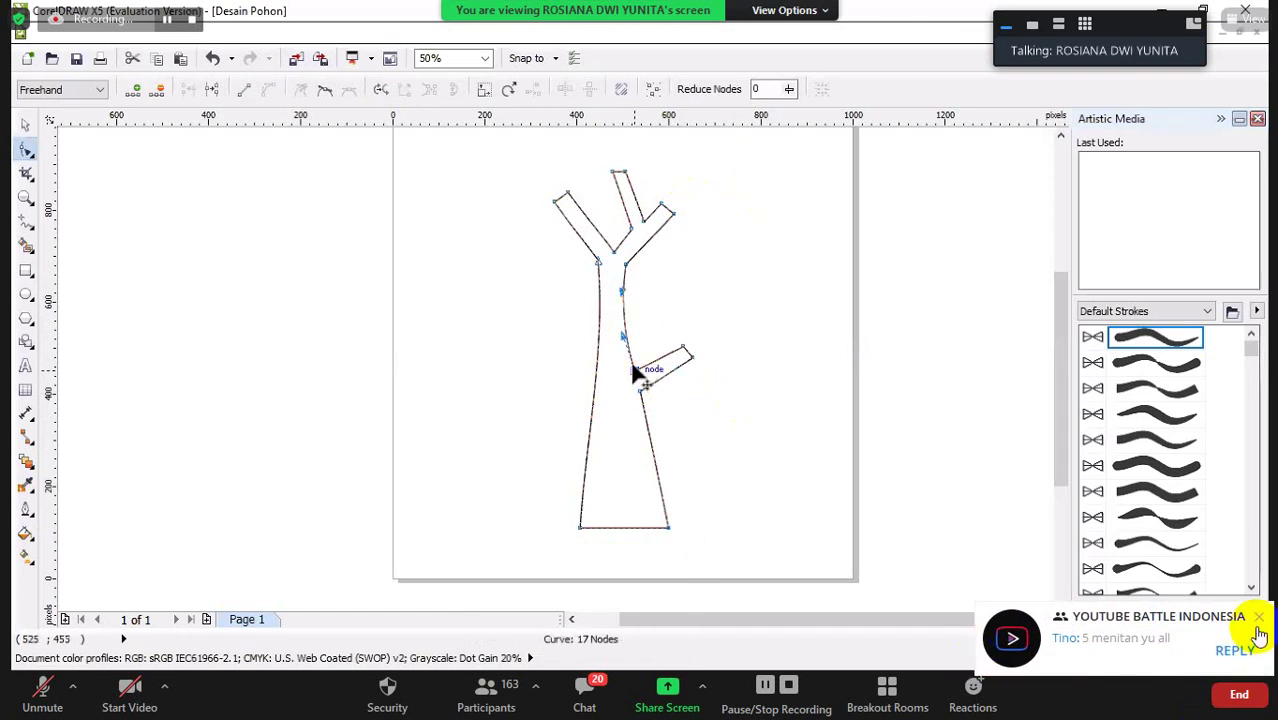
Bend the right side branch's lower edge downward with its curve handle, convert its upper edge to a curve and bend that downward
click(705, 403)
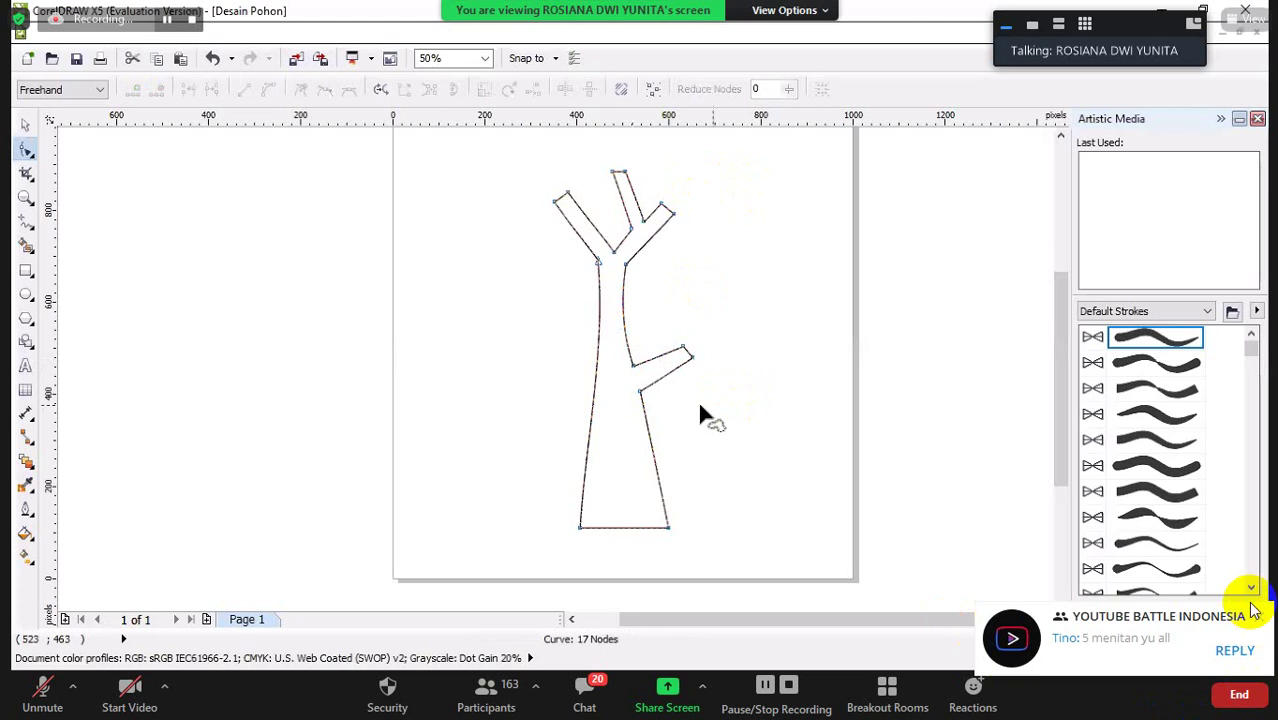
click(639, 393)
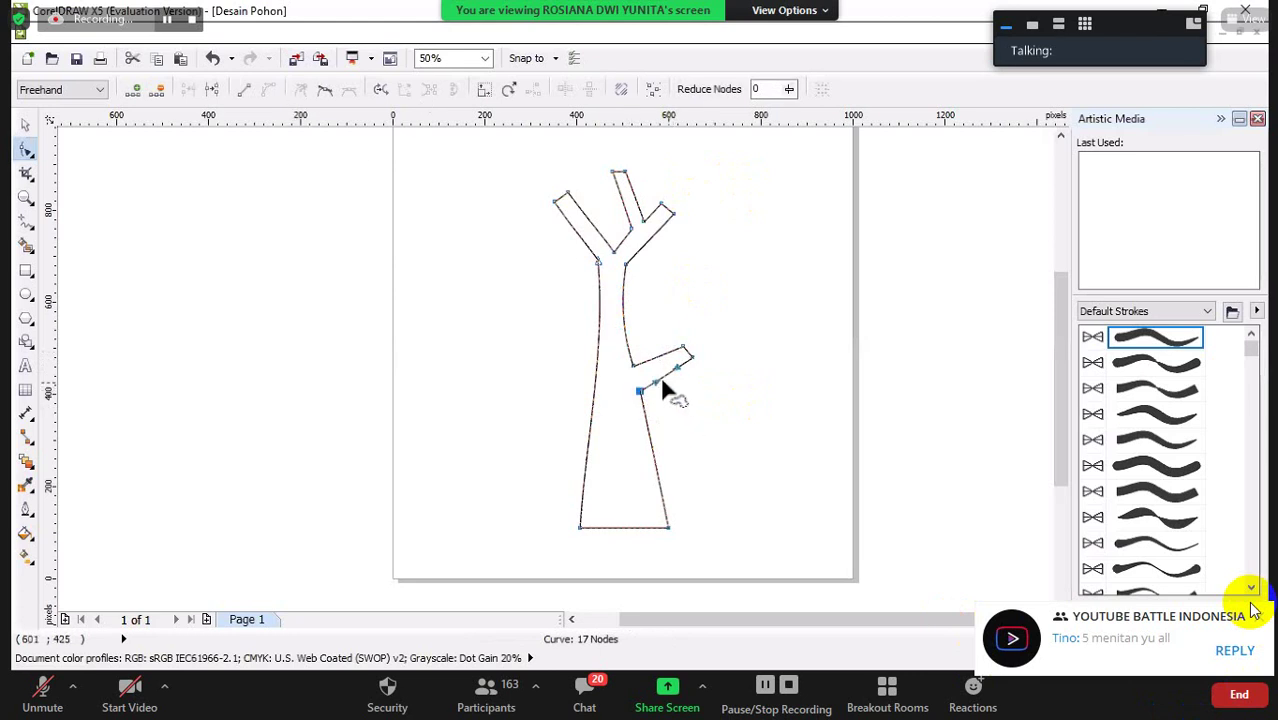
mouse_move(657, 383)
mouse_down()
mouse_move(685, 374)
mouse_move(642, 371)
mouse_up()
click(632, 366)
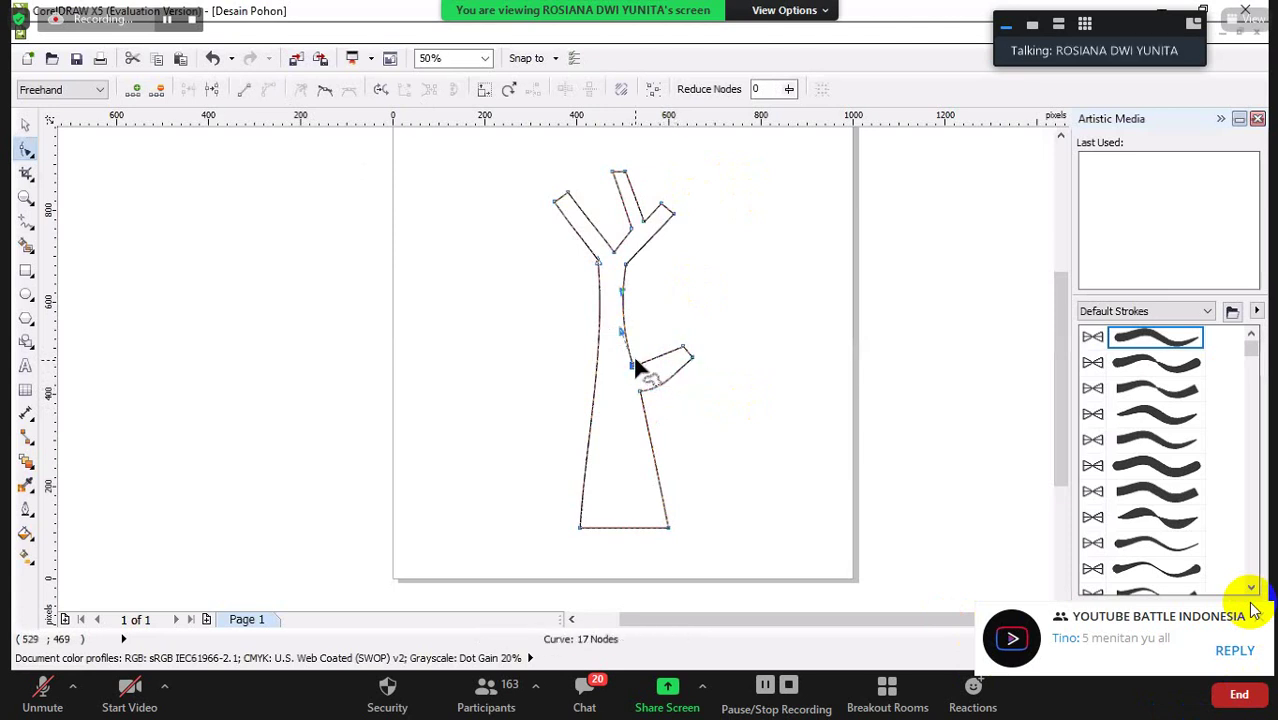
click(682, 349)
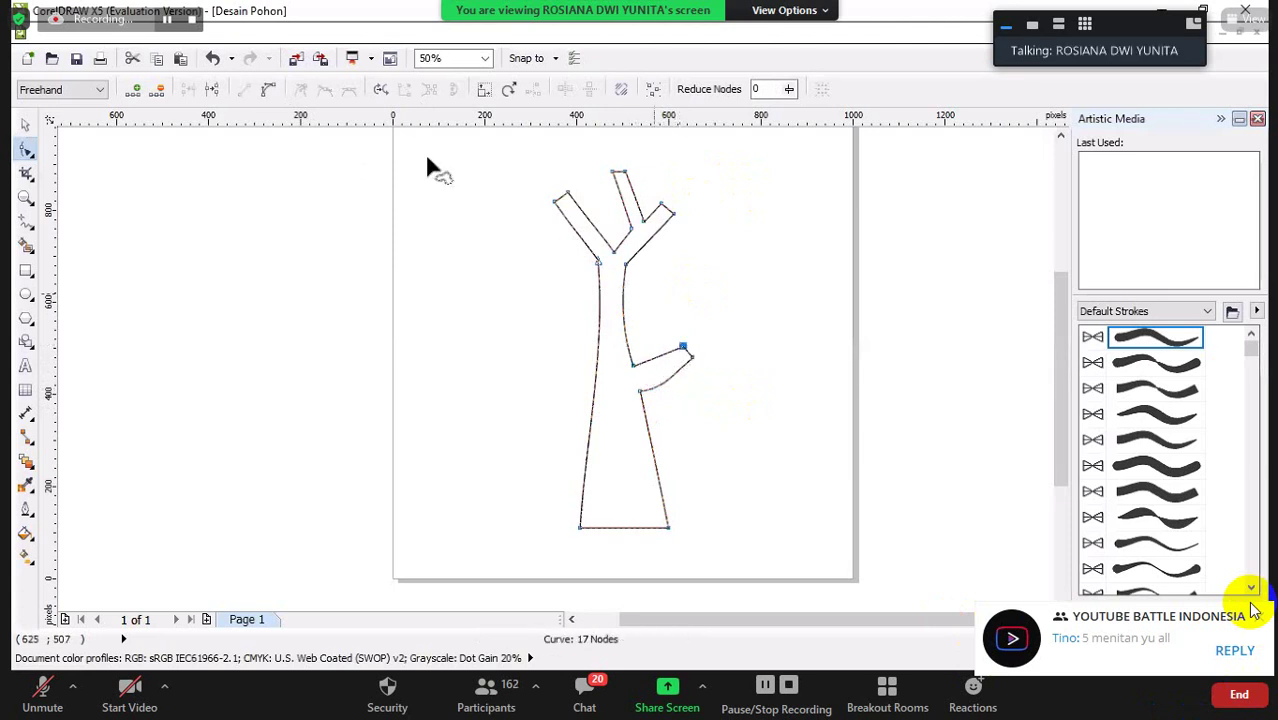
click(268, 89)
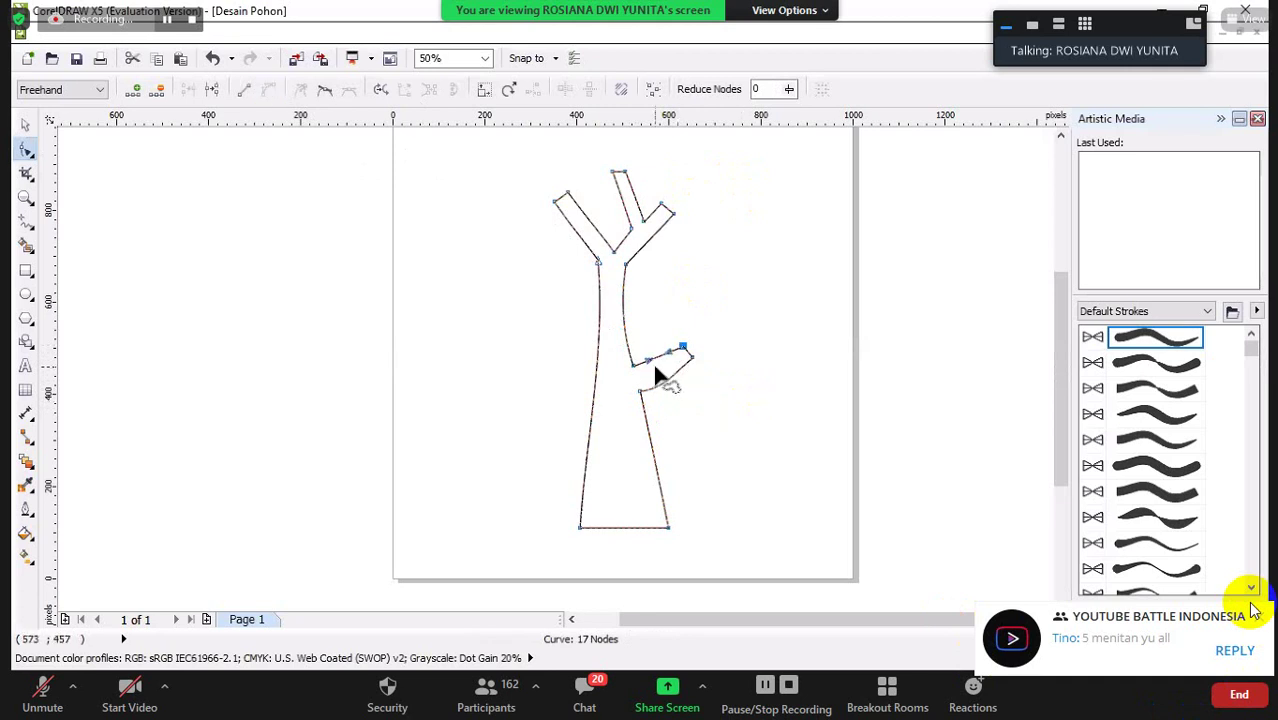
drag(652, 358, 653, 363)
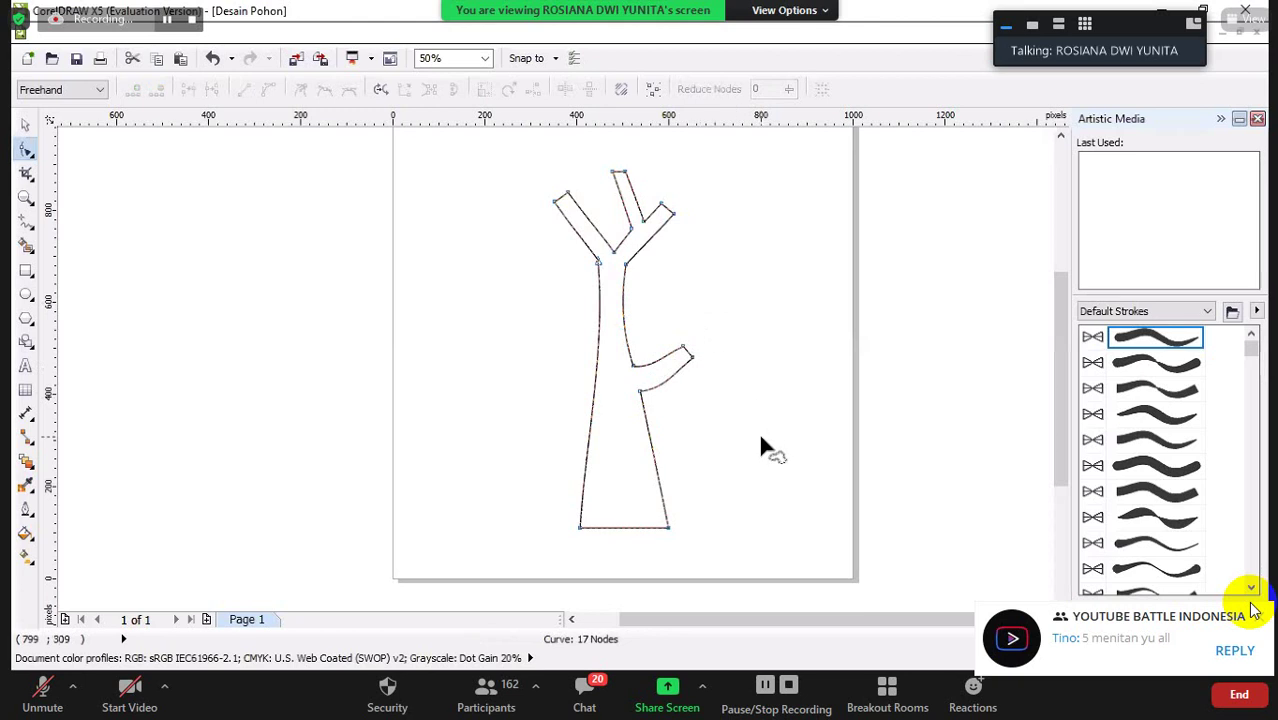
Round the right side branch's tip by converting its end edge to a curve and bending it outward
click(688, 358)
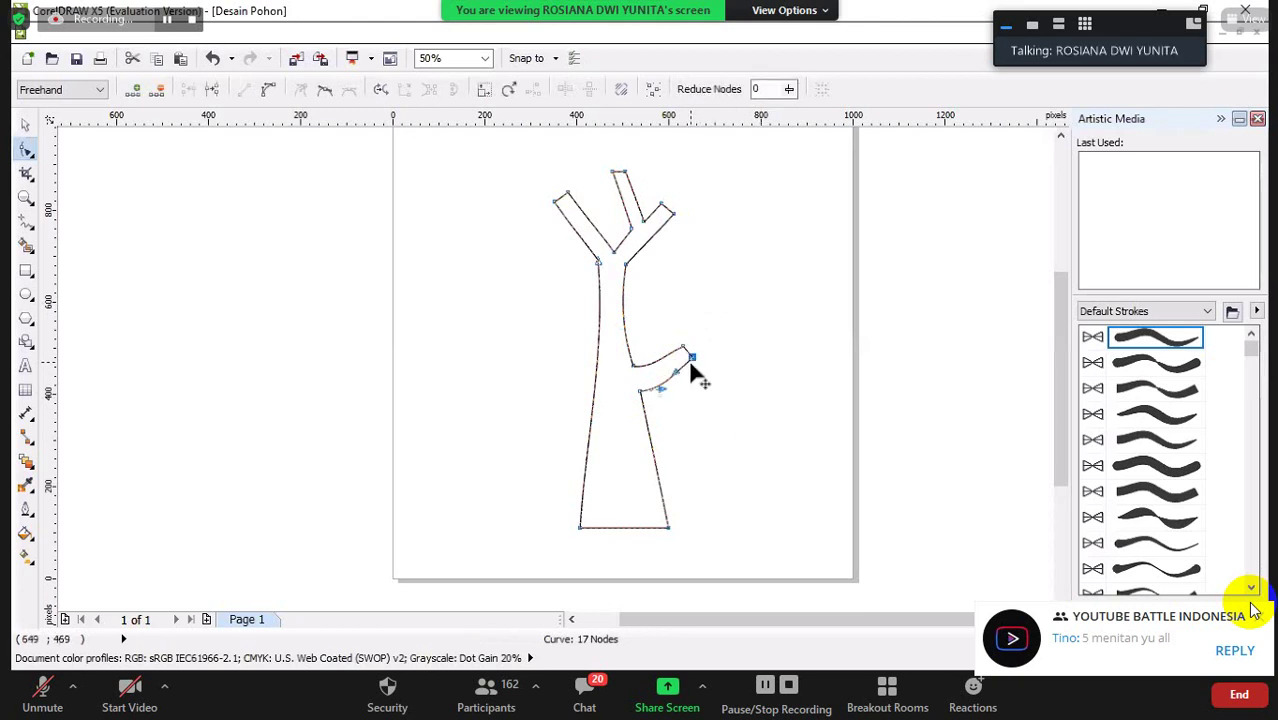
click(684, 348)
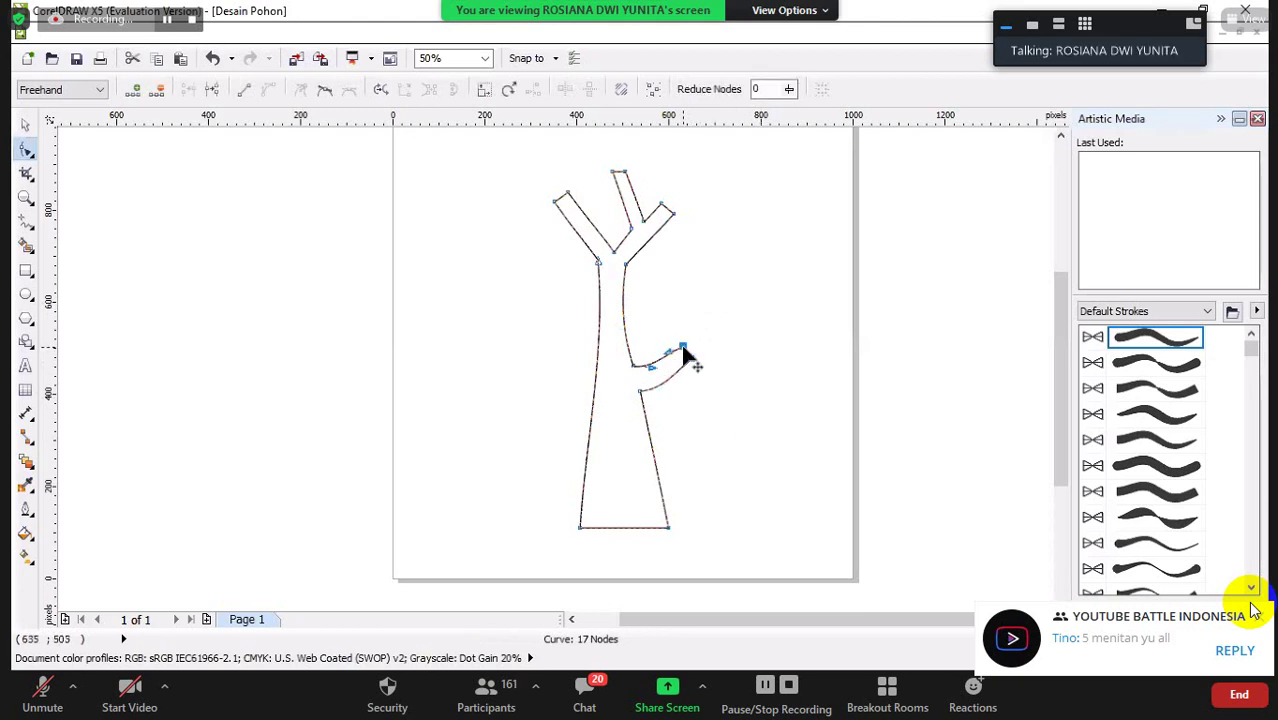
click(689, 358)
click(686, 352)
drag(689, 350, 689, 352)
scroll(704, 351, up, 1)
scroll(705, 354, up, 1)
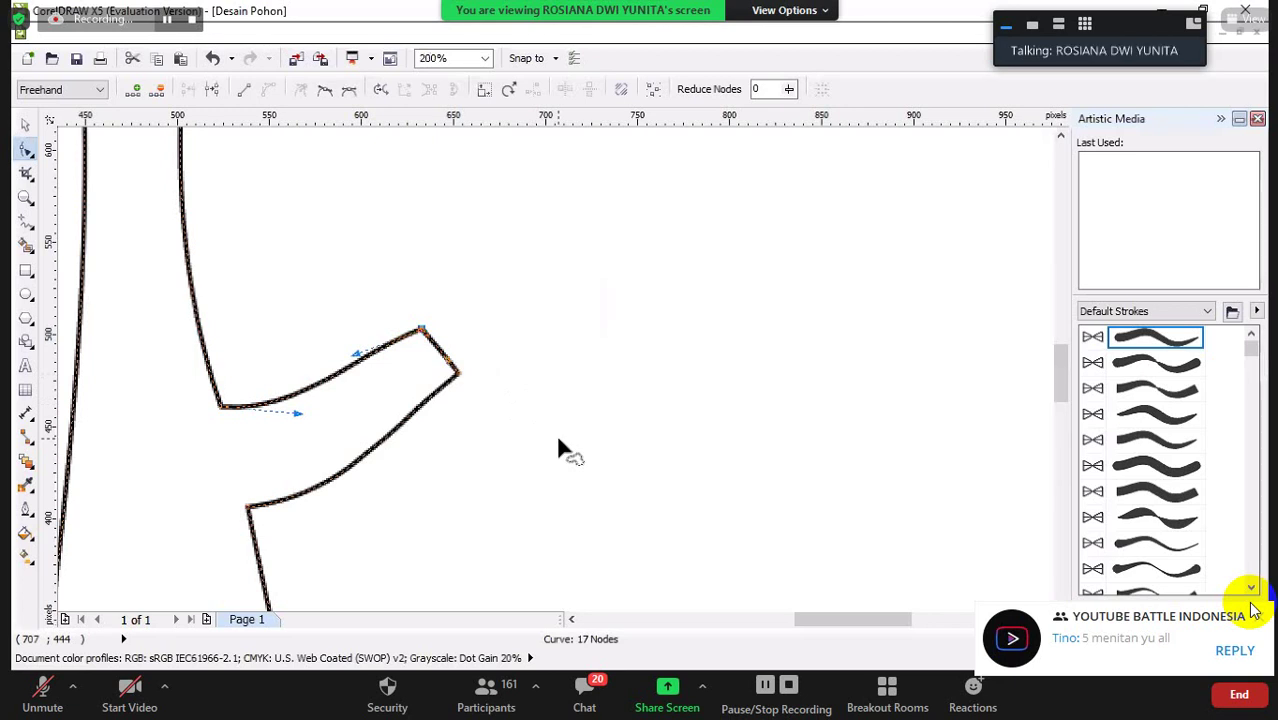
click(458, 370)
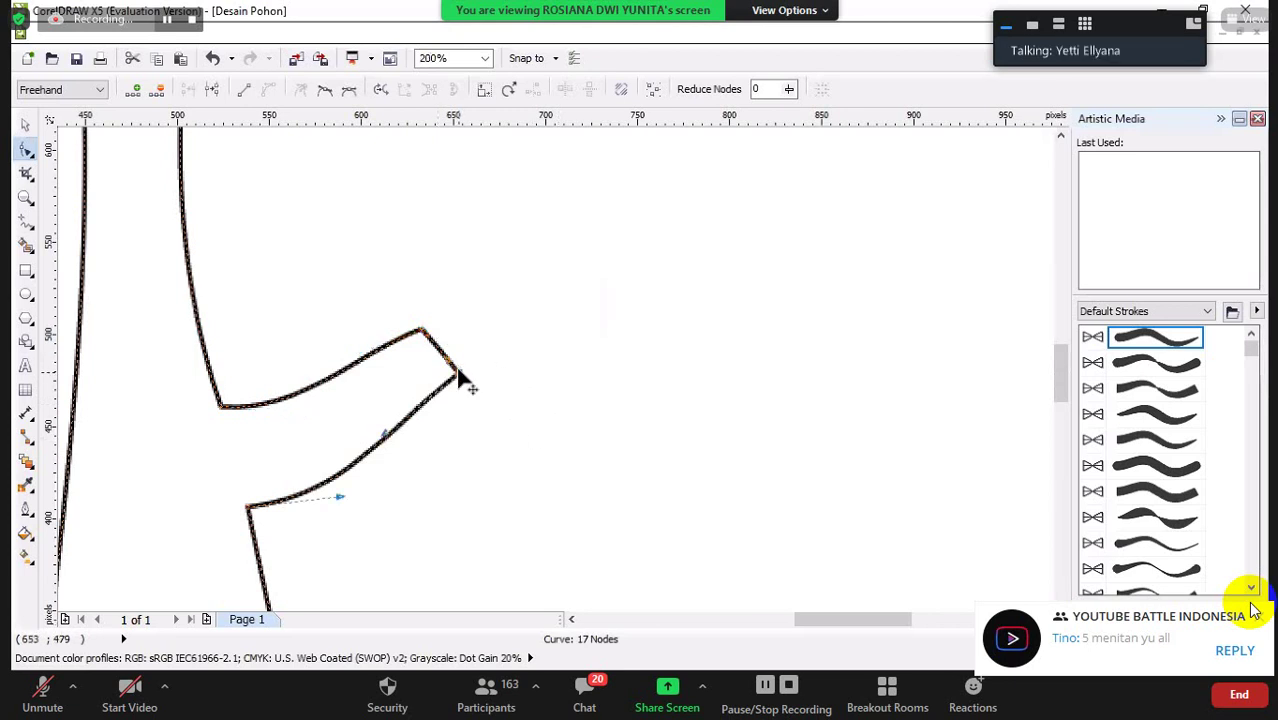
click(421, 332)
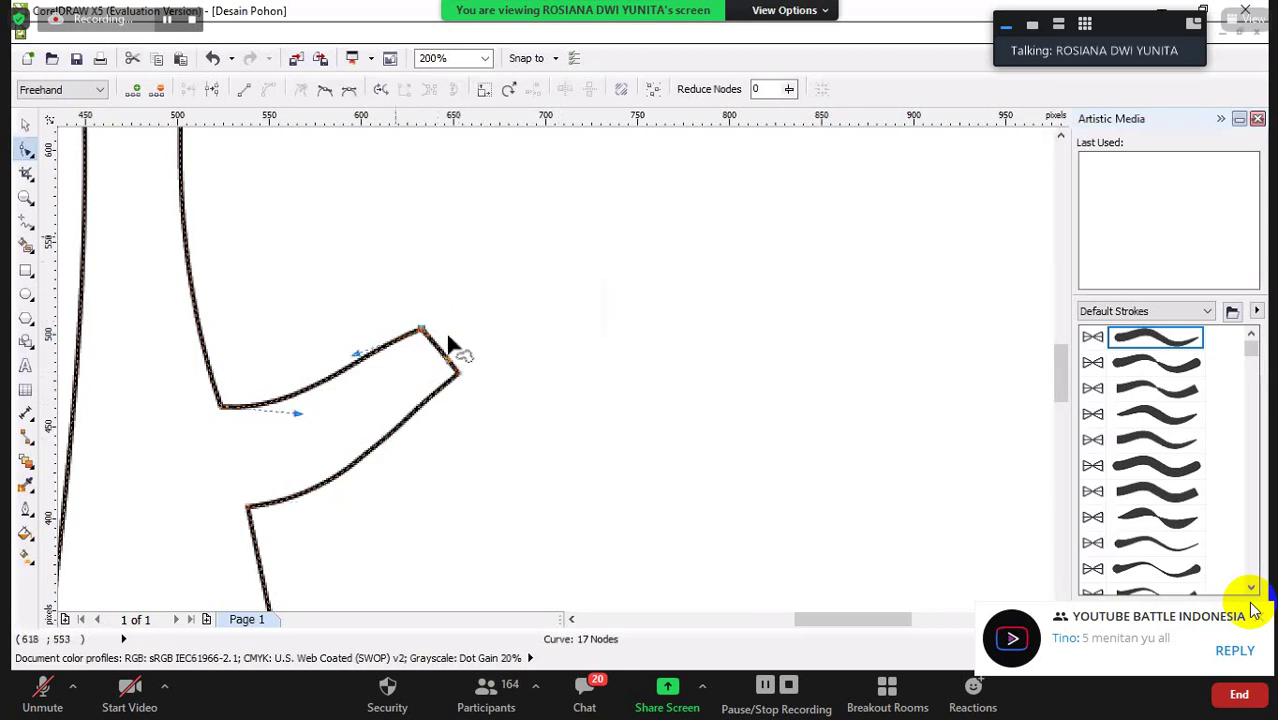
click(457, 373)
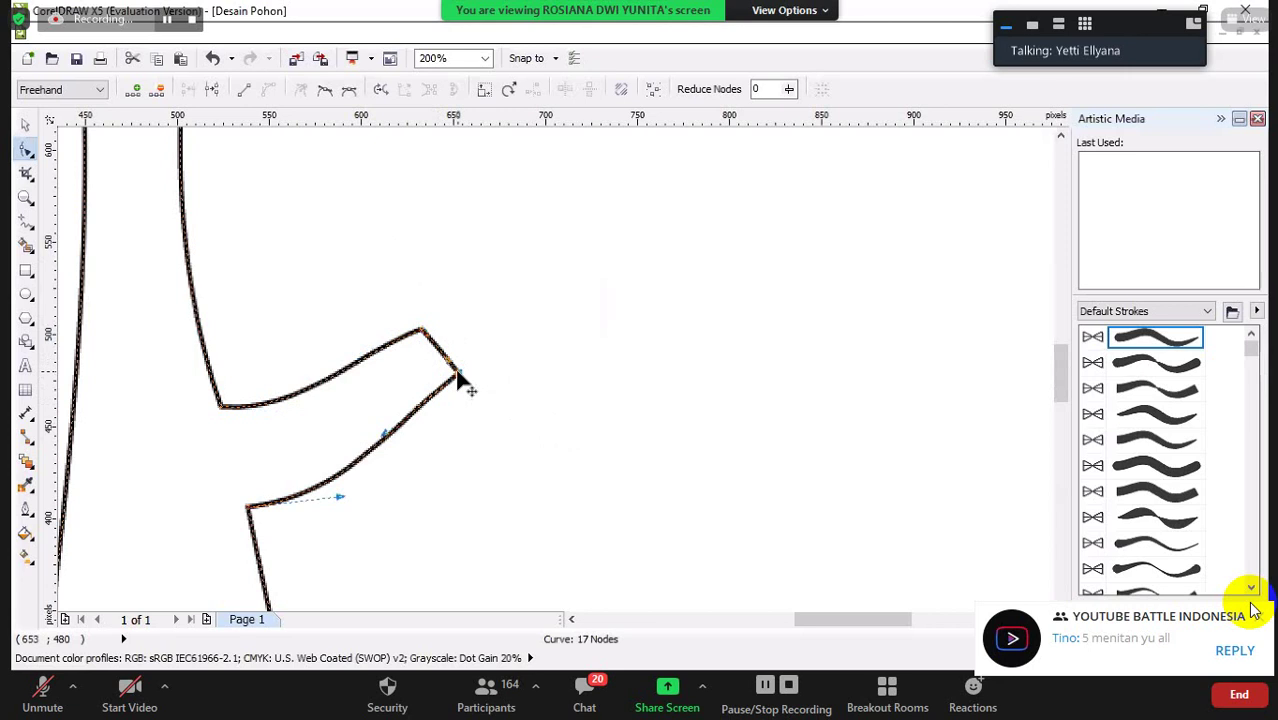
drag(447, 360, 476, 316)
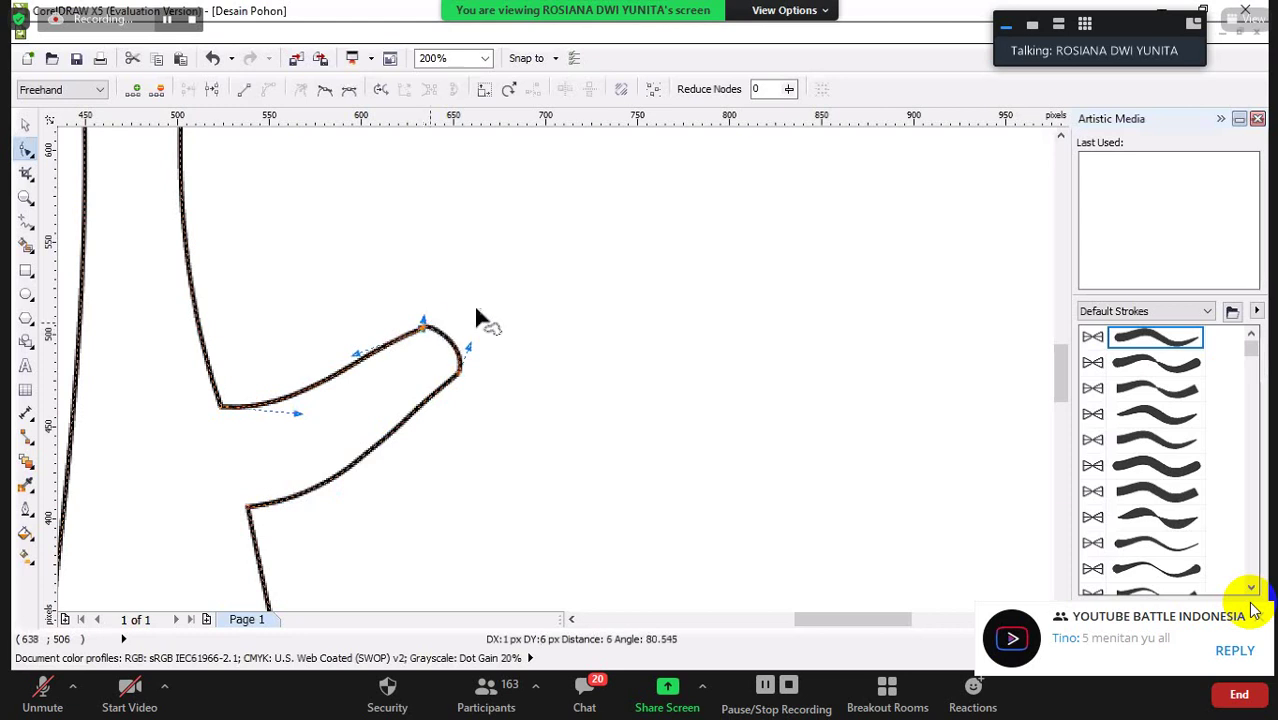
Convert the upper right branch's lower edge to a curve, bend it outward, and lower the fork node between this branch and the middle one
scroll(597, 408, down, 1)
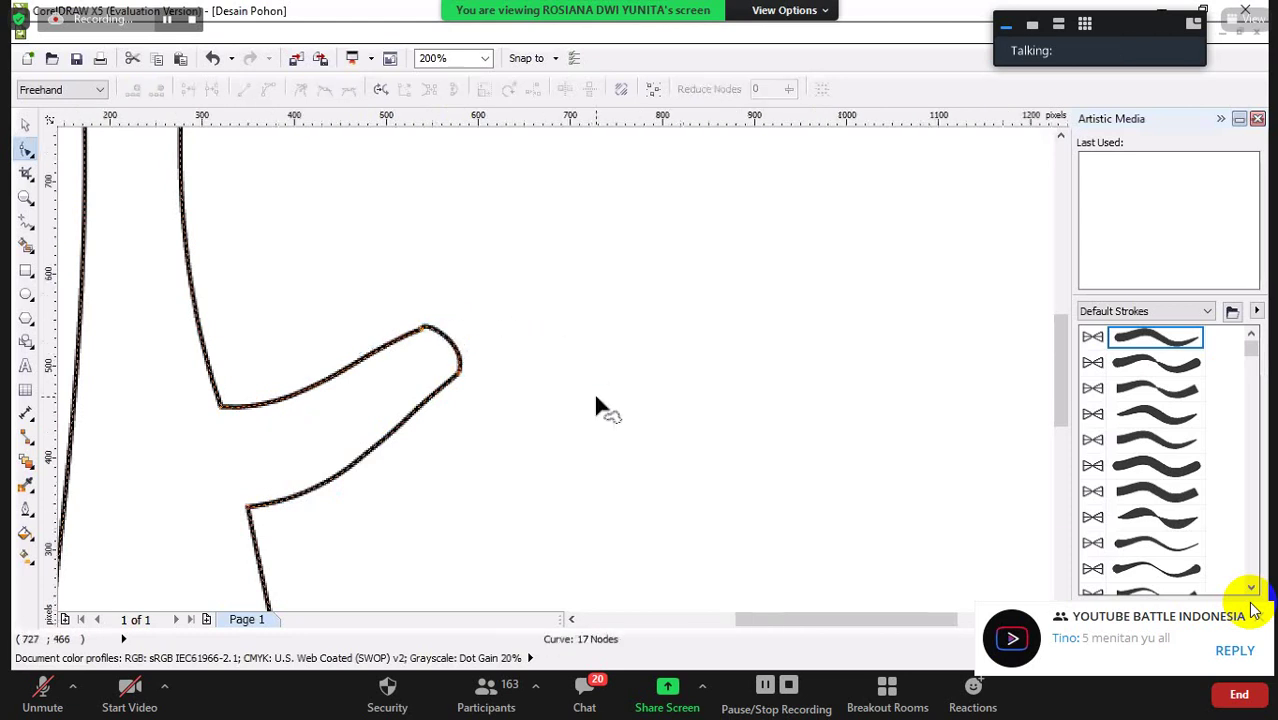
scroll(597, 405, down, 1)
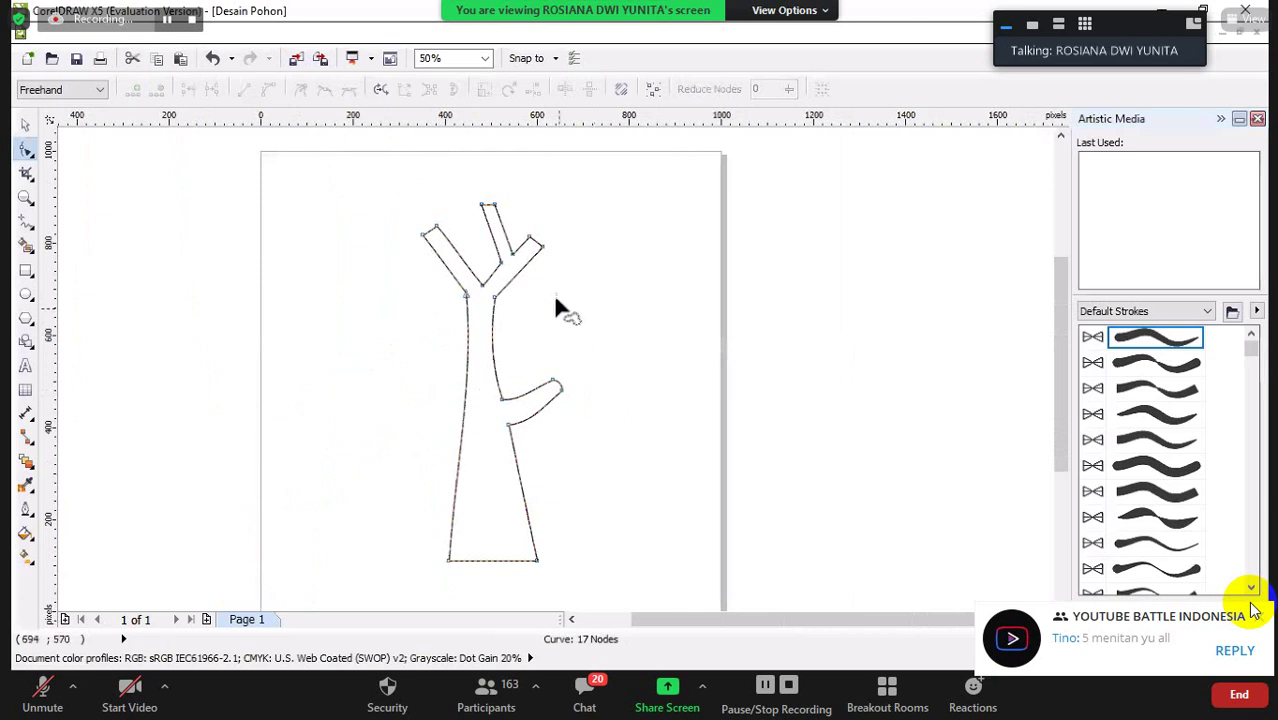
click(539, 248)
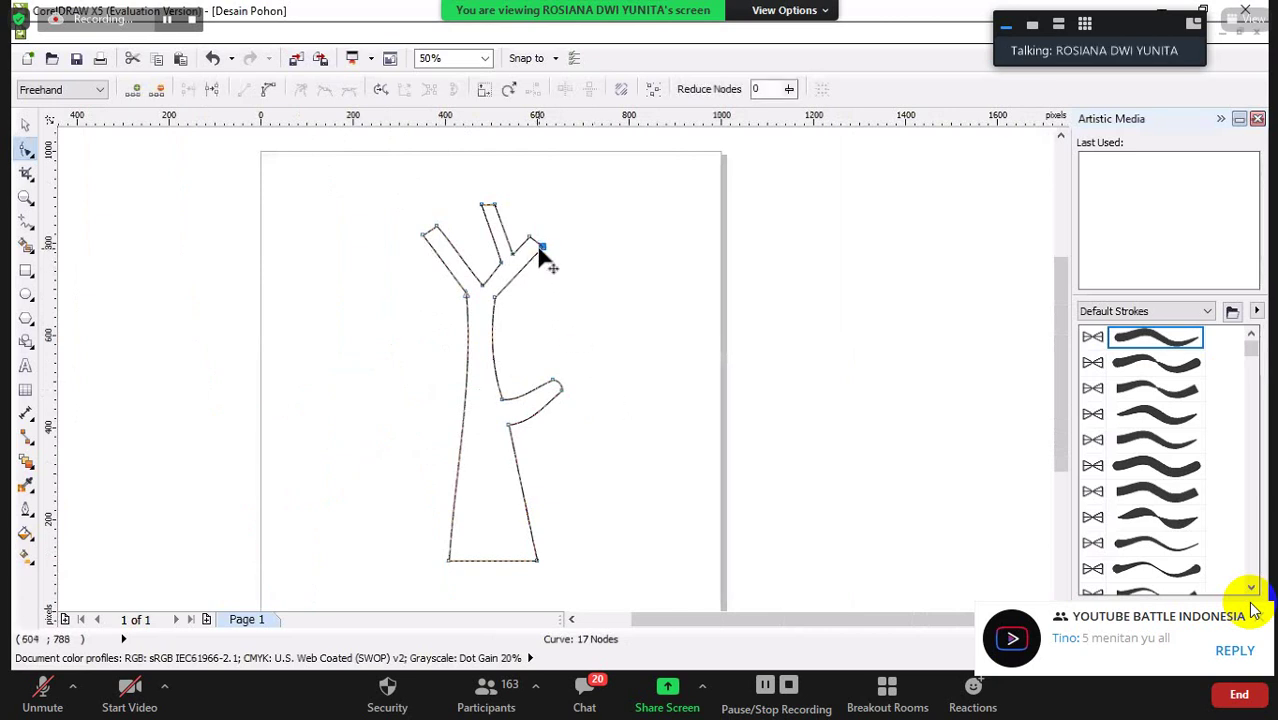
click(265, 95)
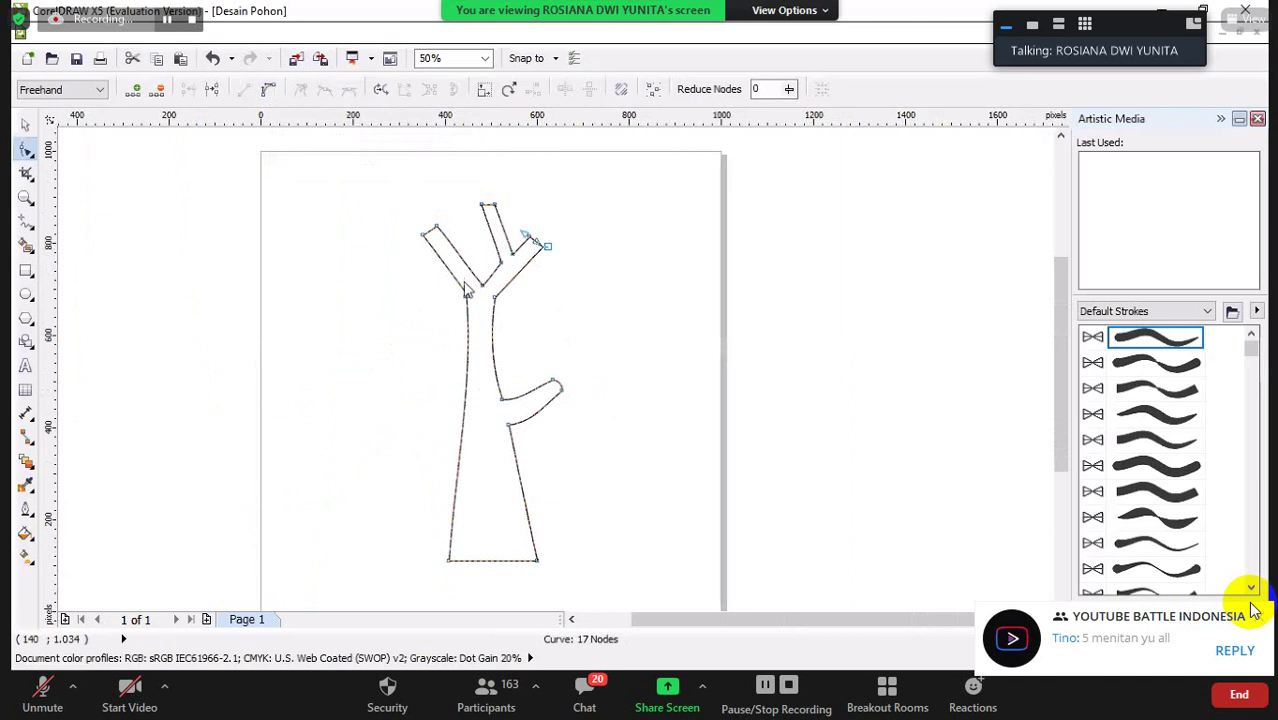
click(495, 297)
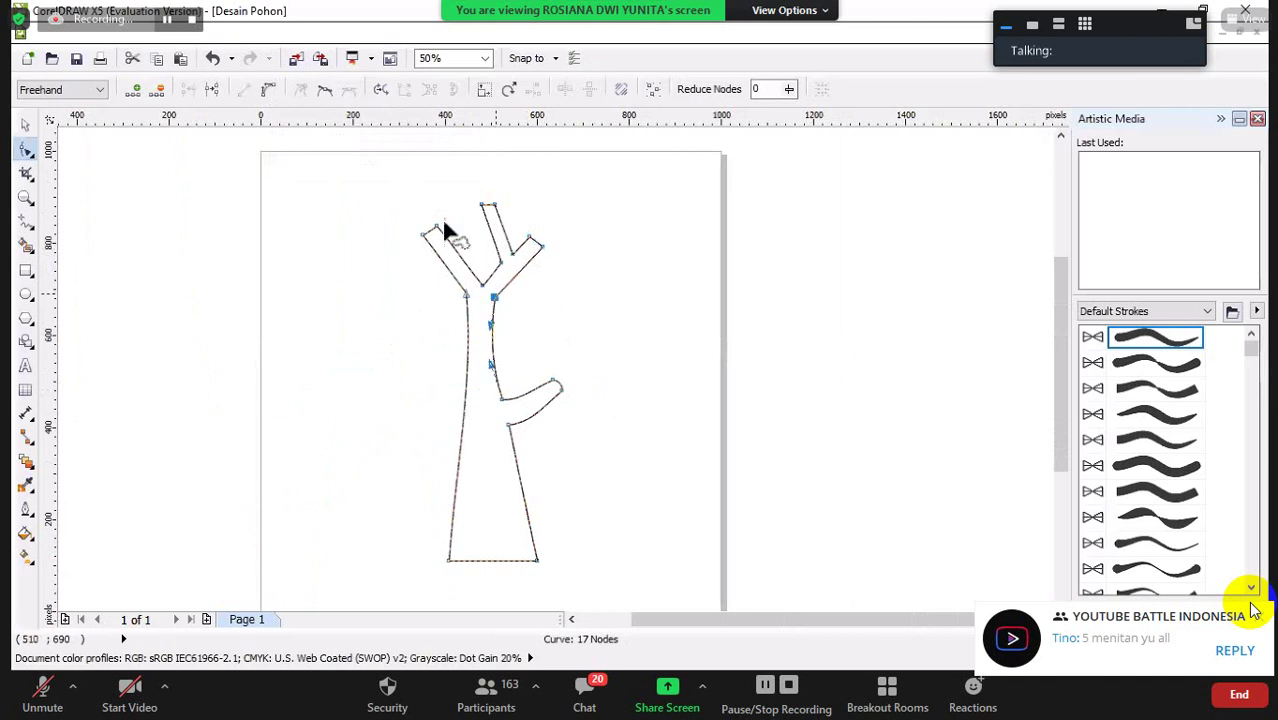
click(267, 90)
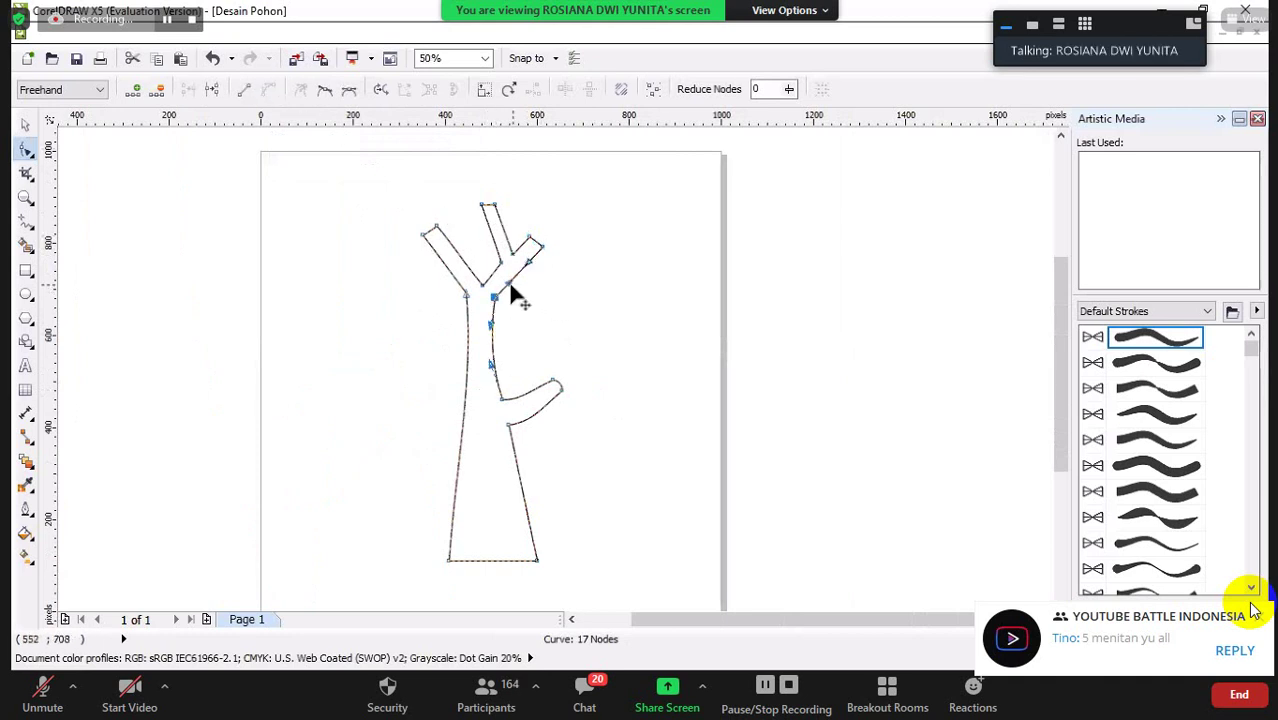
mouse_move(508, 290)
mouse_down()
mouse_move(506, 277)
mouse_move(533, 268)
mouse_move(520, 281)
mouse_move(528, 263)
mouse_move(503, 265)
mouse_up()
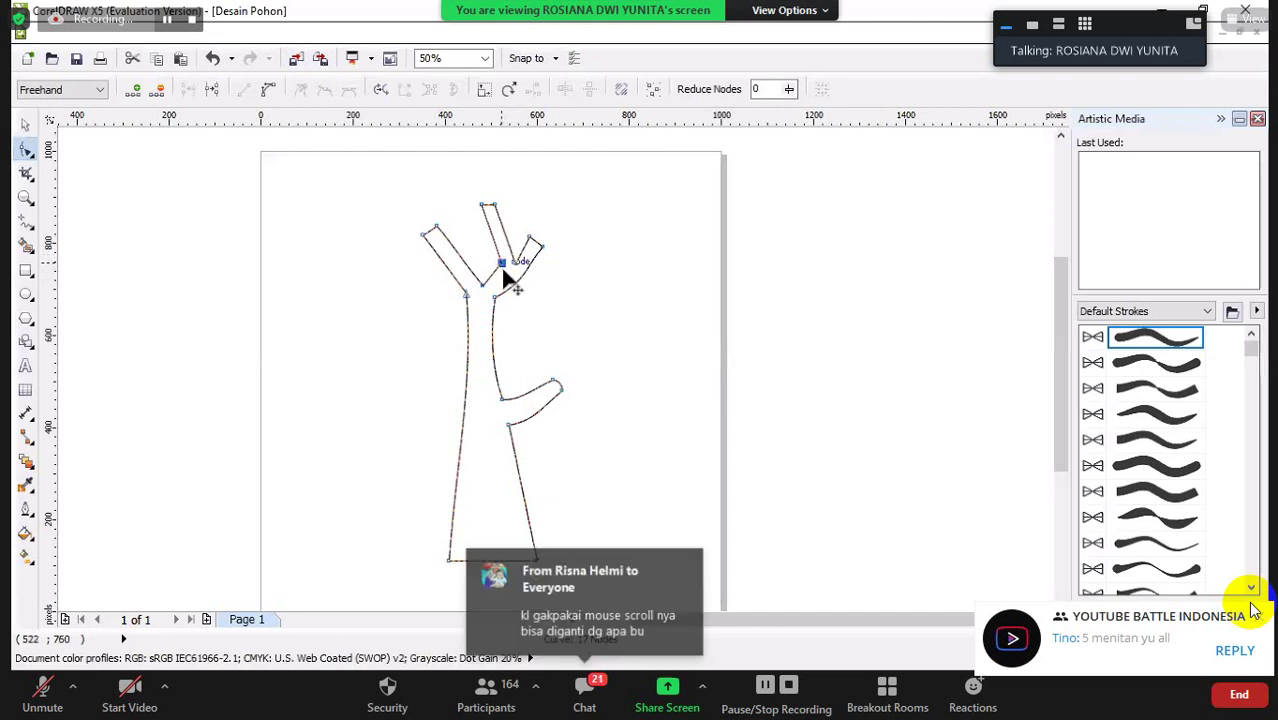
drag(502, 264, 502, 269)
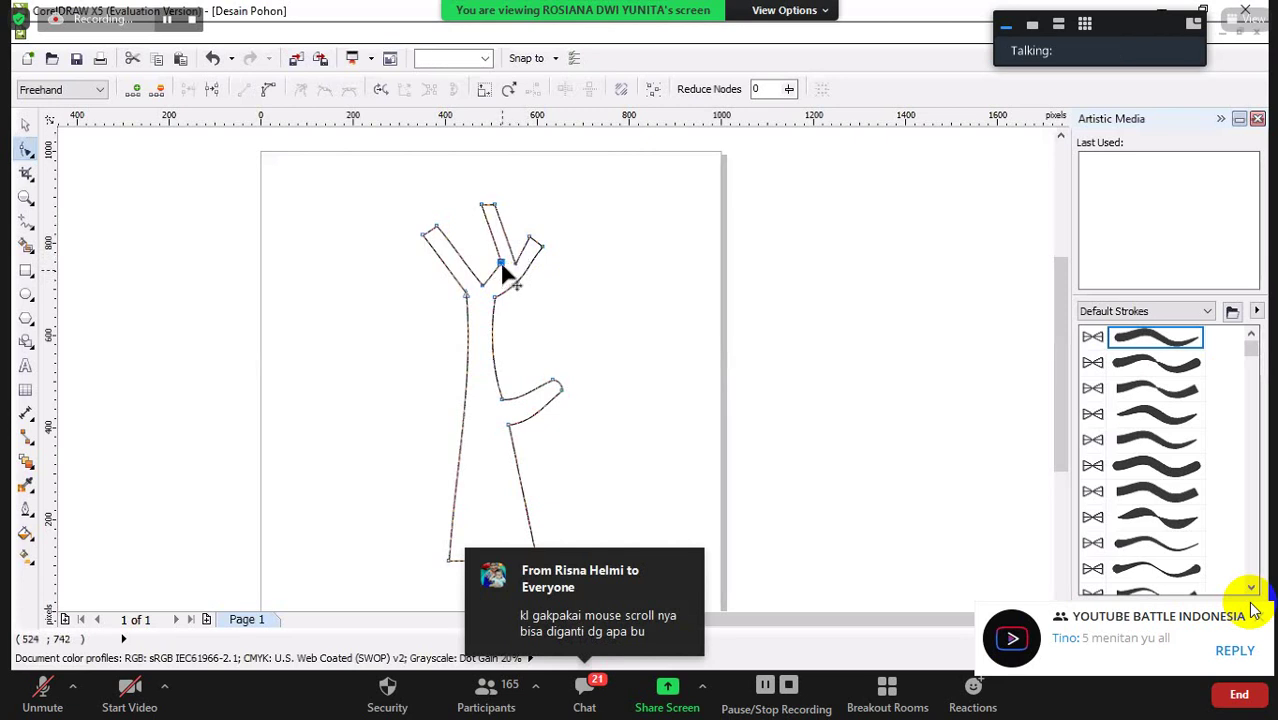
click(573, 258)
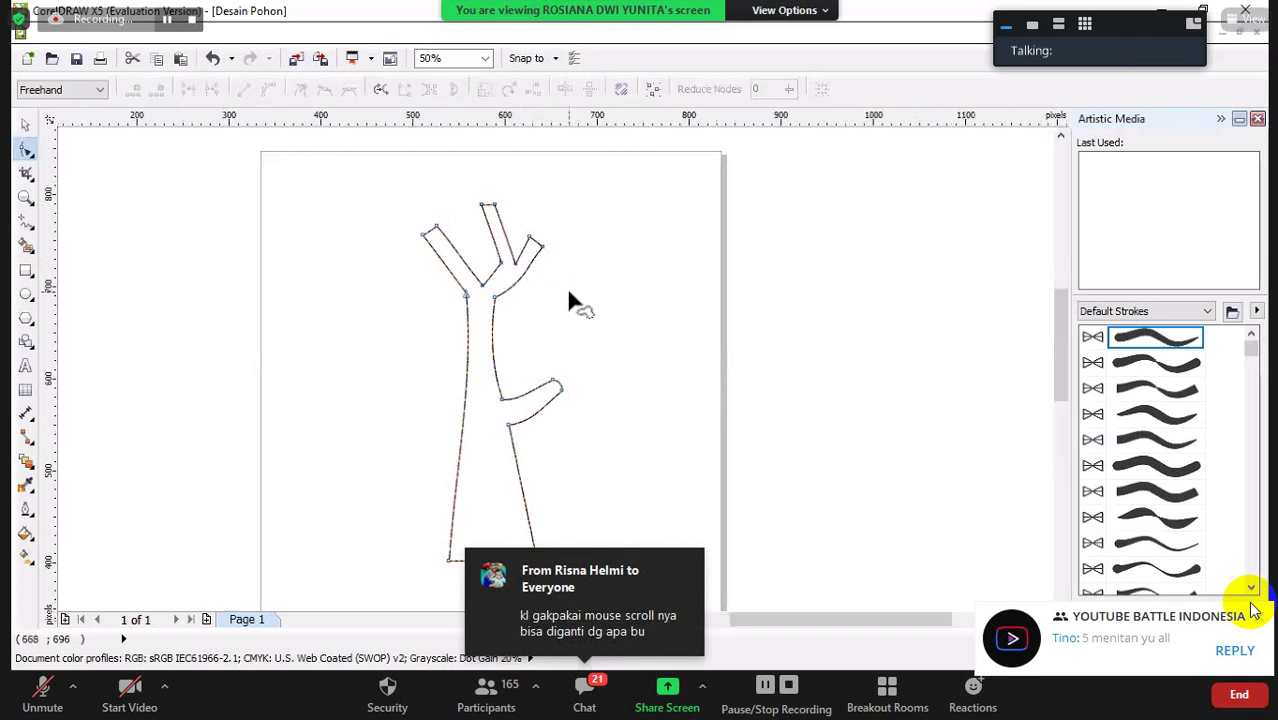
Delete the fork node between the middle and upper right branches and undo the deletion
scroll(566, 287, up, 1)
click(460, 233)
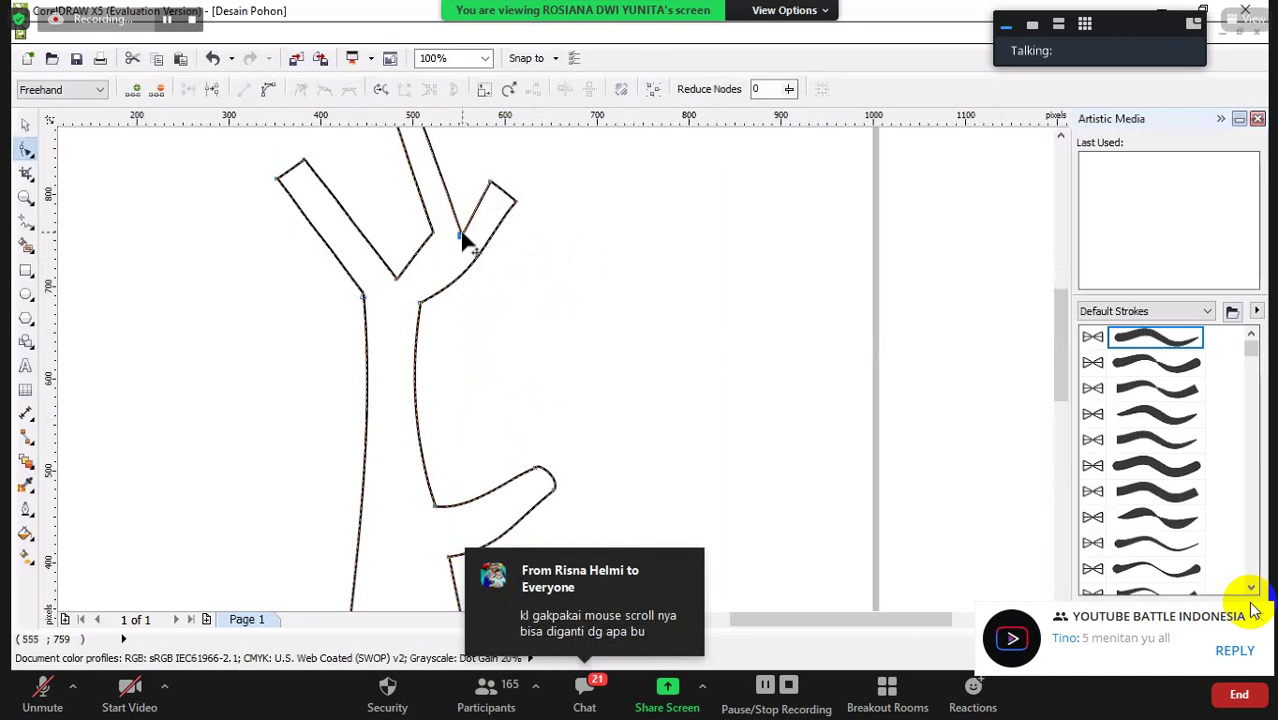
key(Delete)
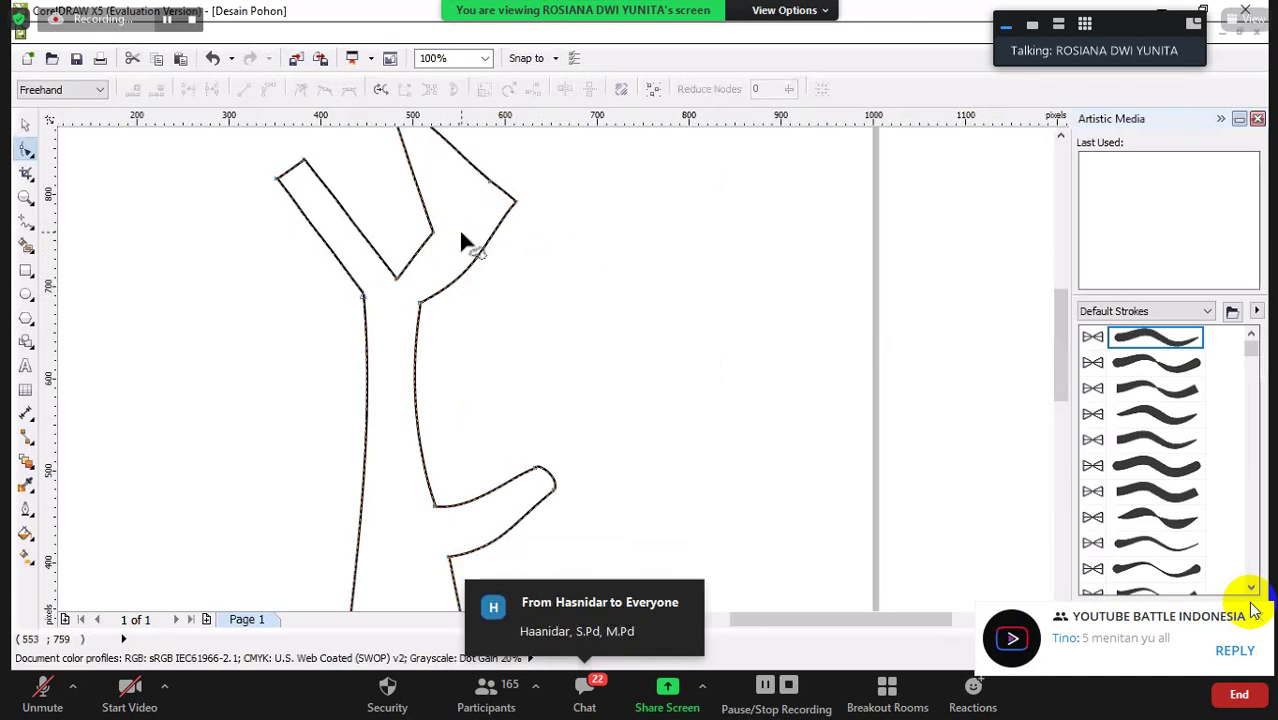
key(ctrl+z)
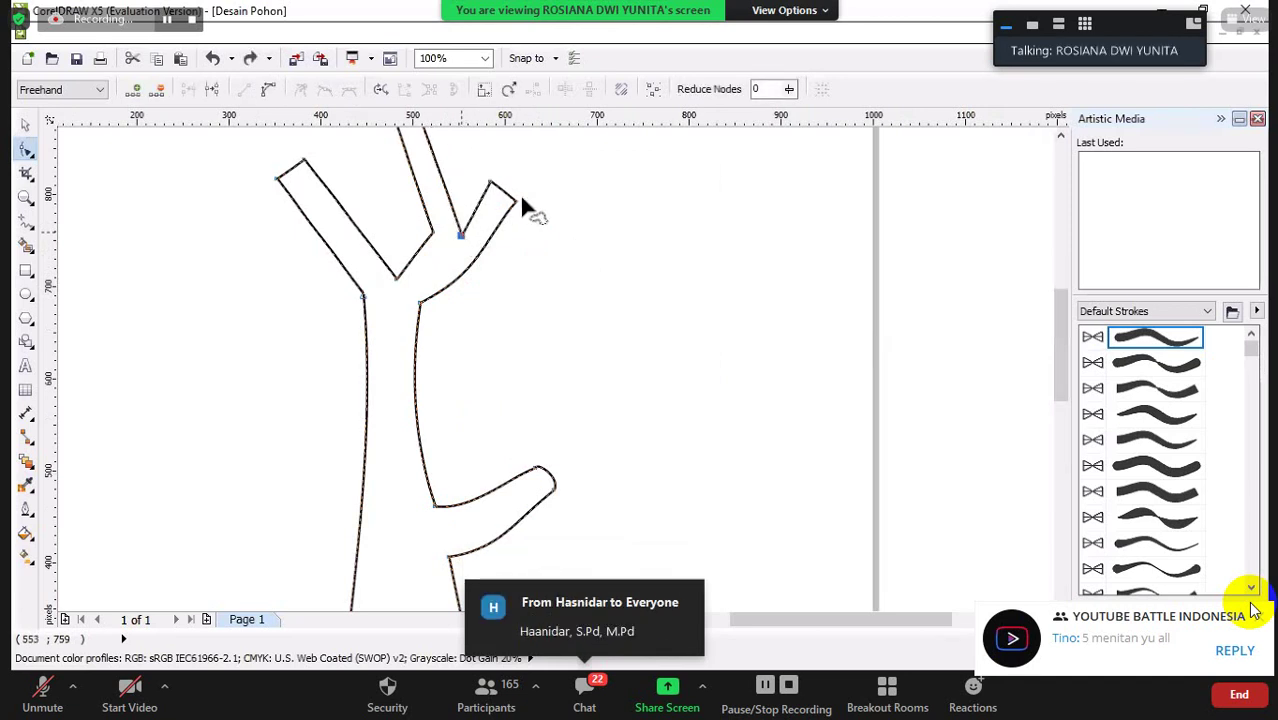
Convert the upper right branch's inner edge to a curve and bend it downward to follow the branch's outer edge
drag(1057, 356, 1057, 340)
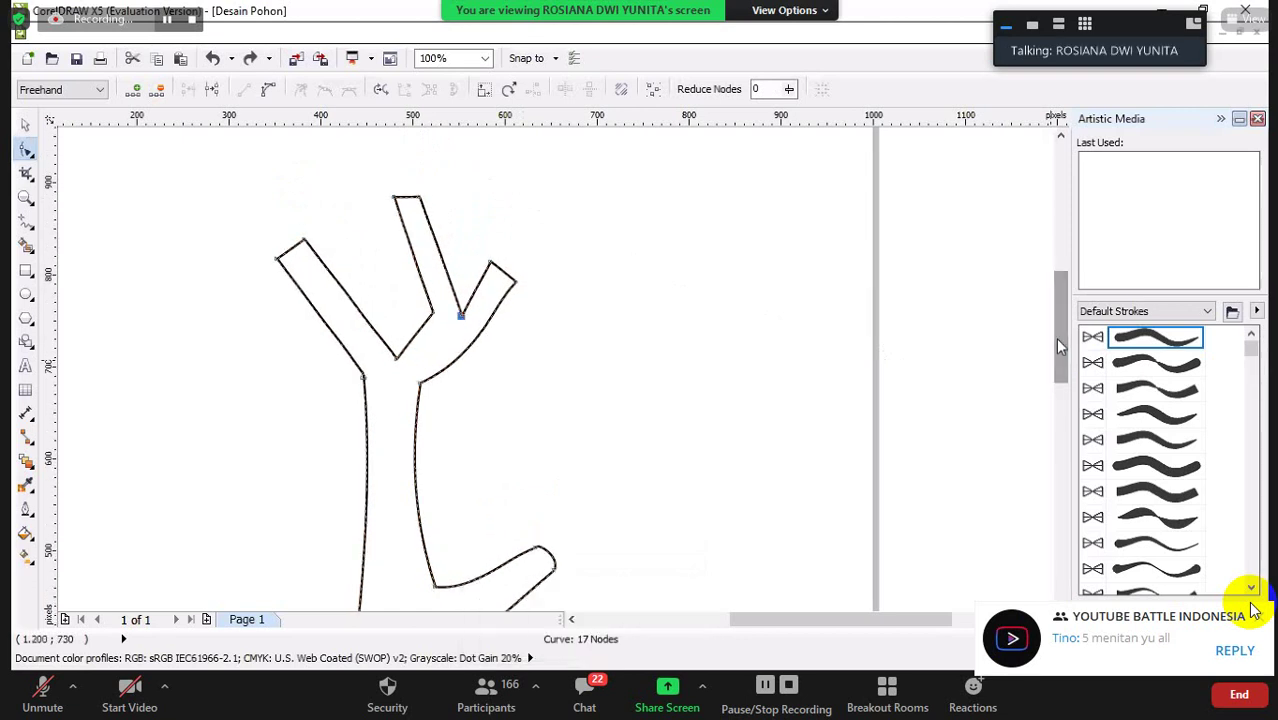
click(490, 264)
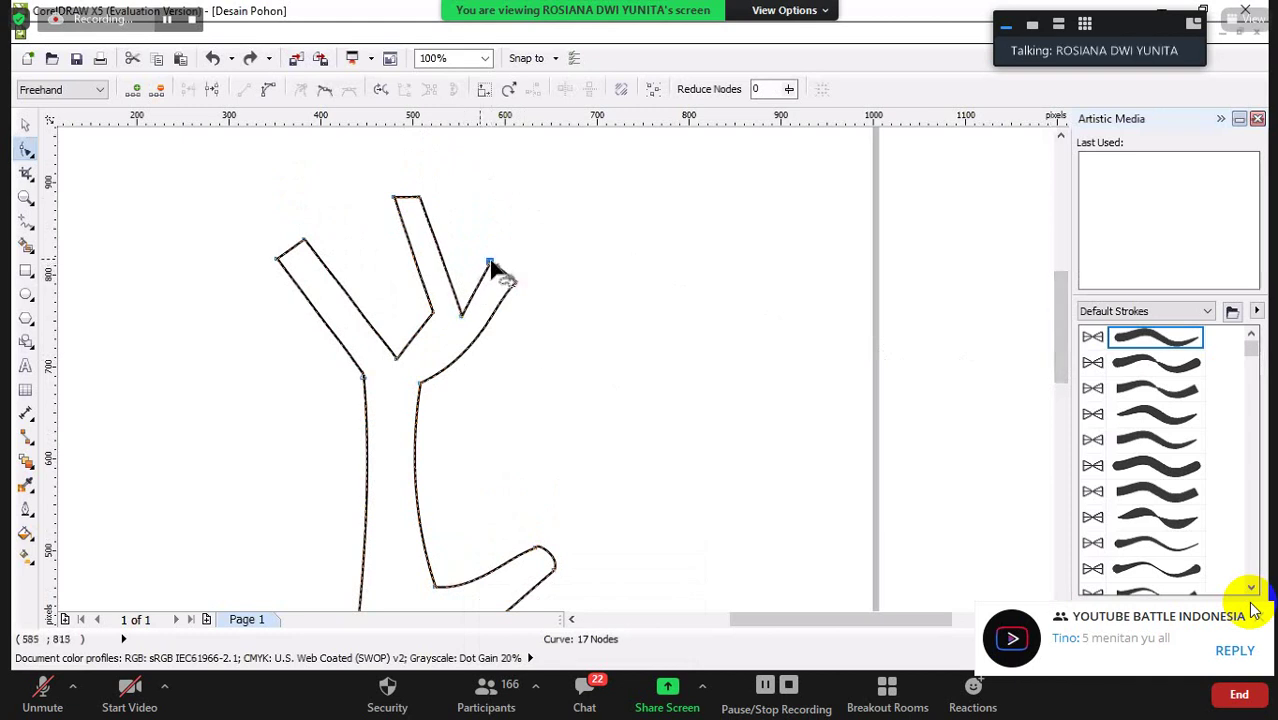
click(268, 89)
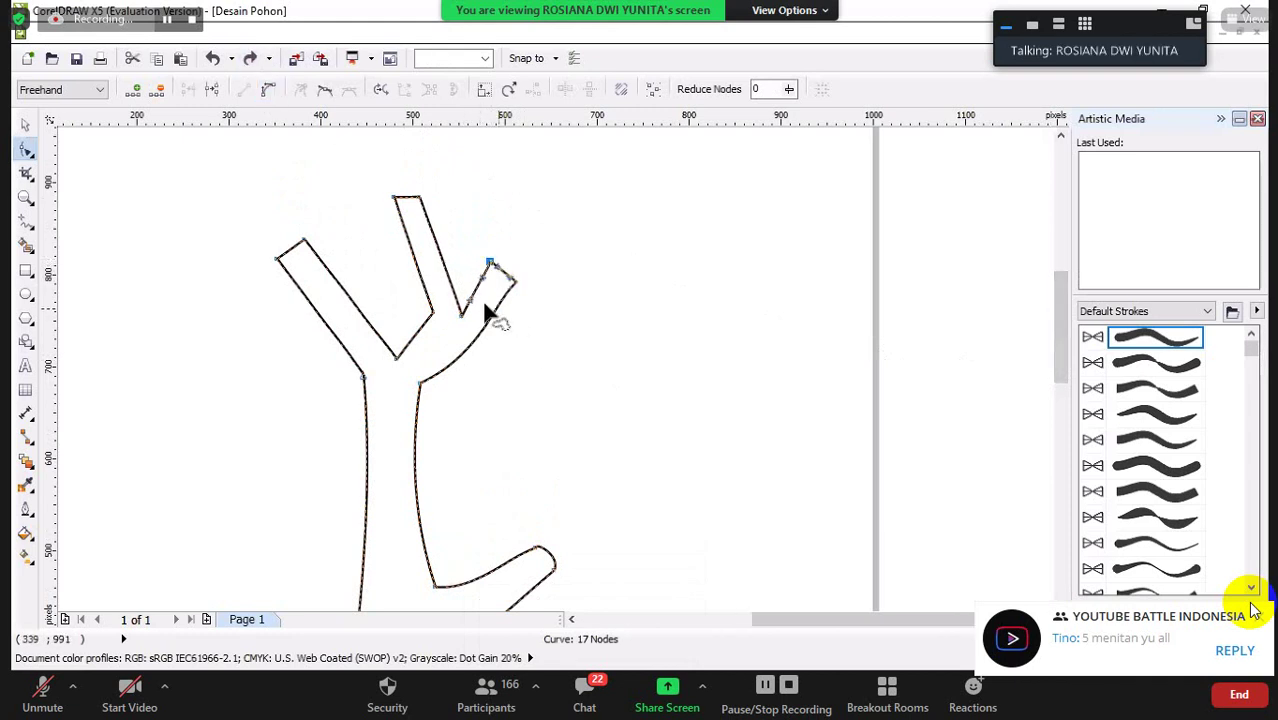
mouse_move(487, 313)
mouse_down()
mouse_move(475, 305)
mouse_move(488, 290)
mouse_up()
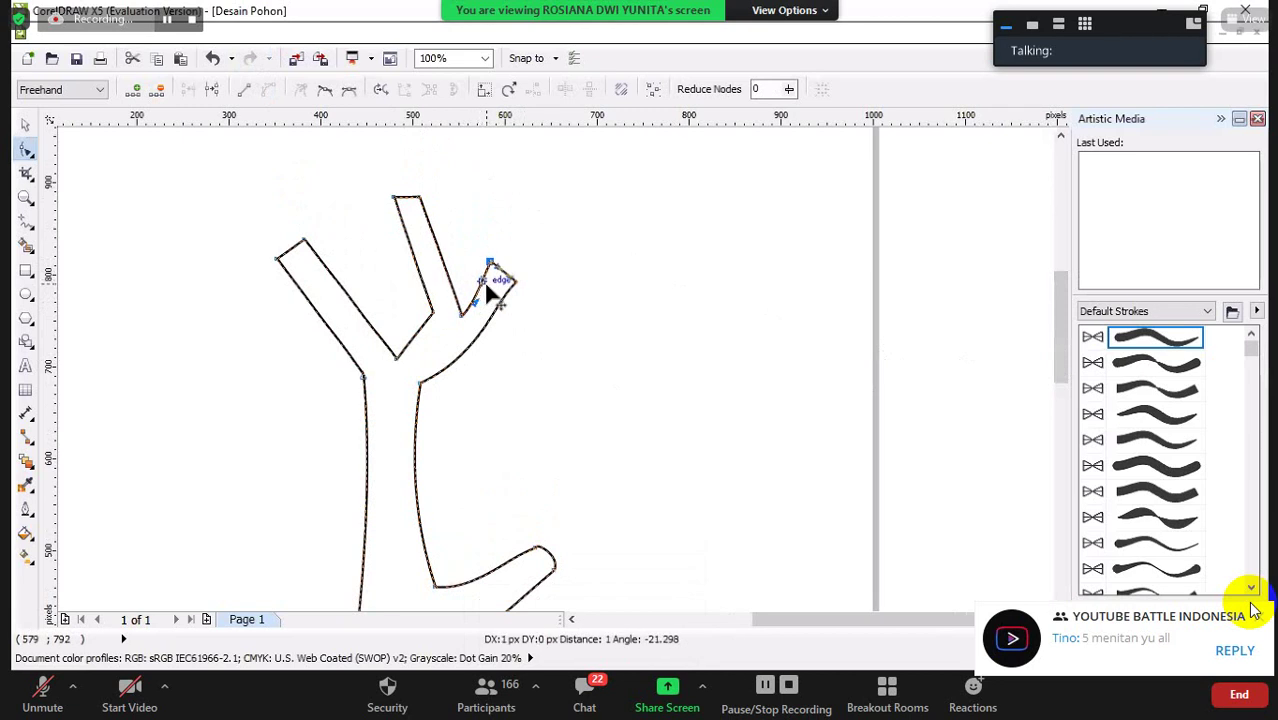
Convert the middle branch's left edge to a curve and bend it toward the right
click(422, 205)
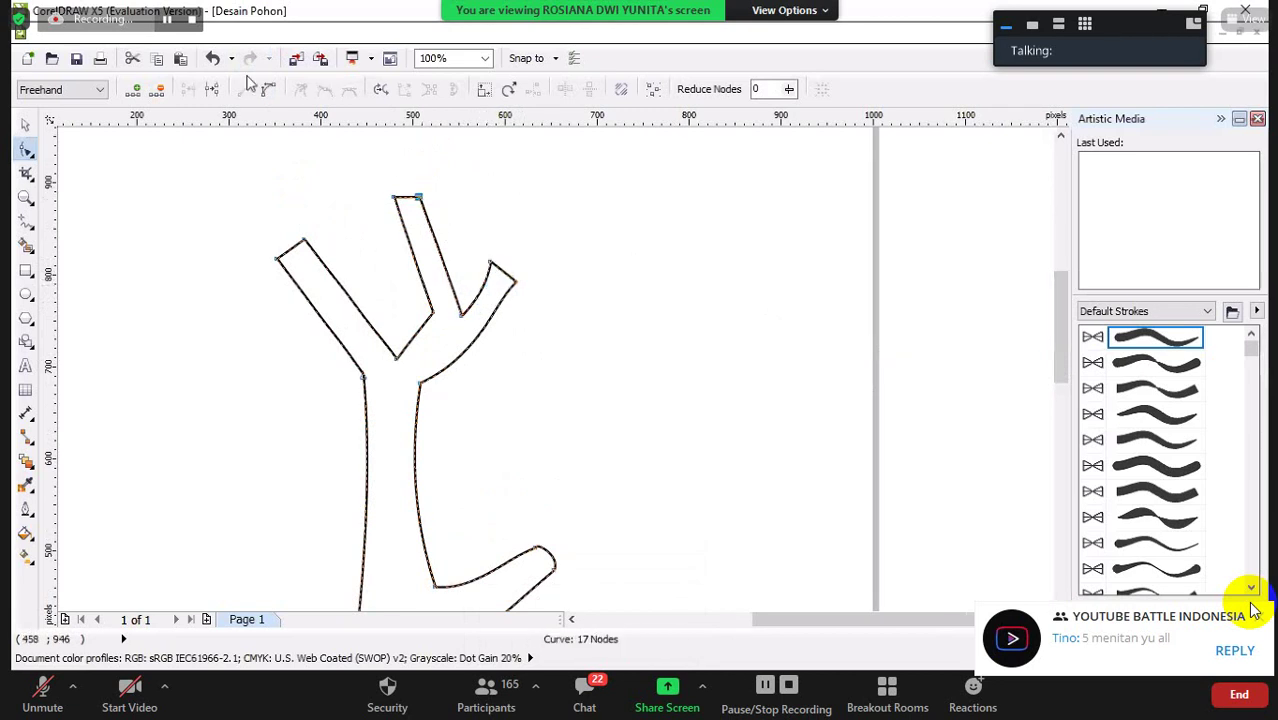
click(395, 198)
drag(418, 245, 408, 345)
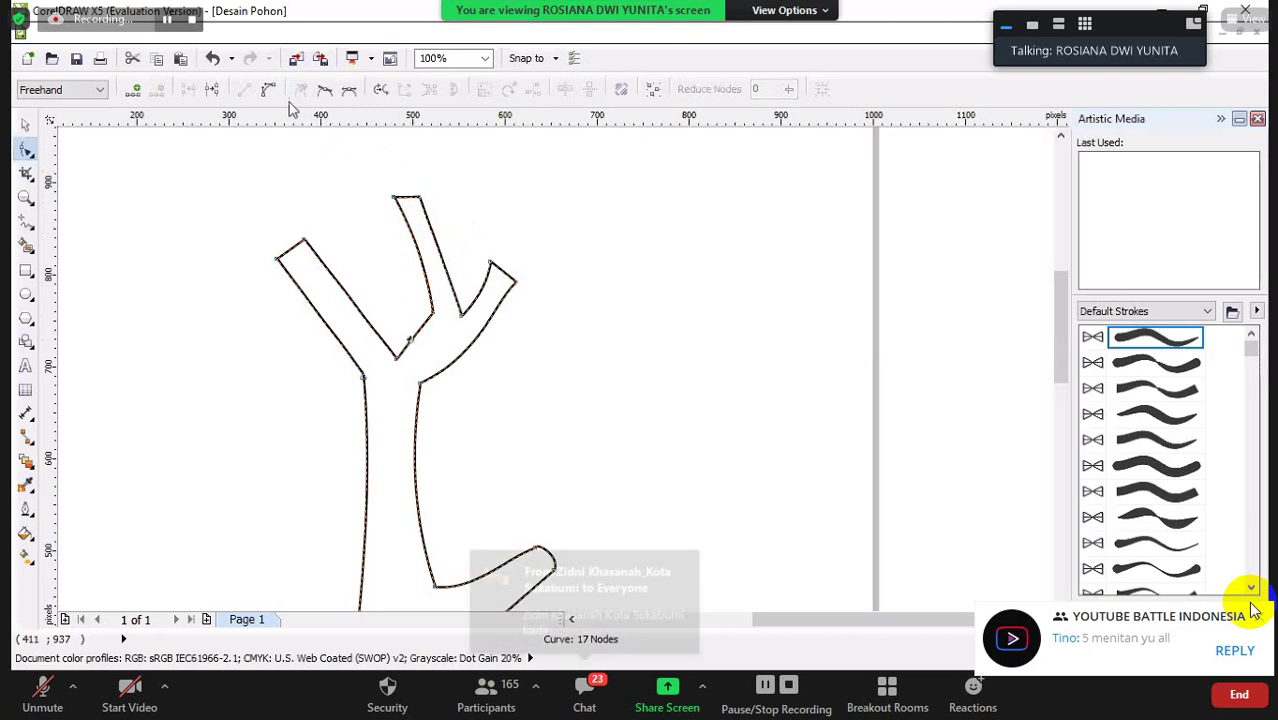
Bend the short edge between the middle branch's base and the left fork downward using both of its curve handles
click(432, 305)
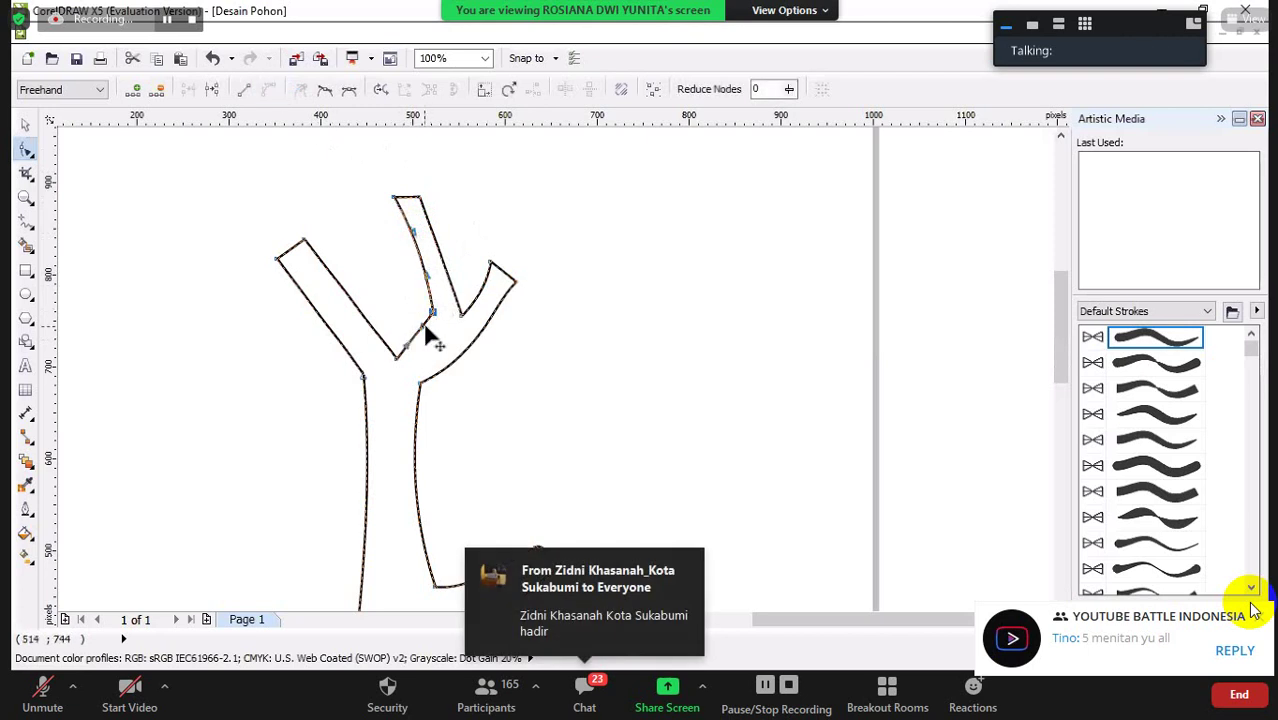
click(427, 336)
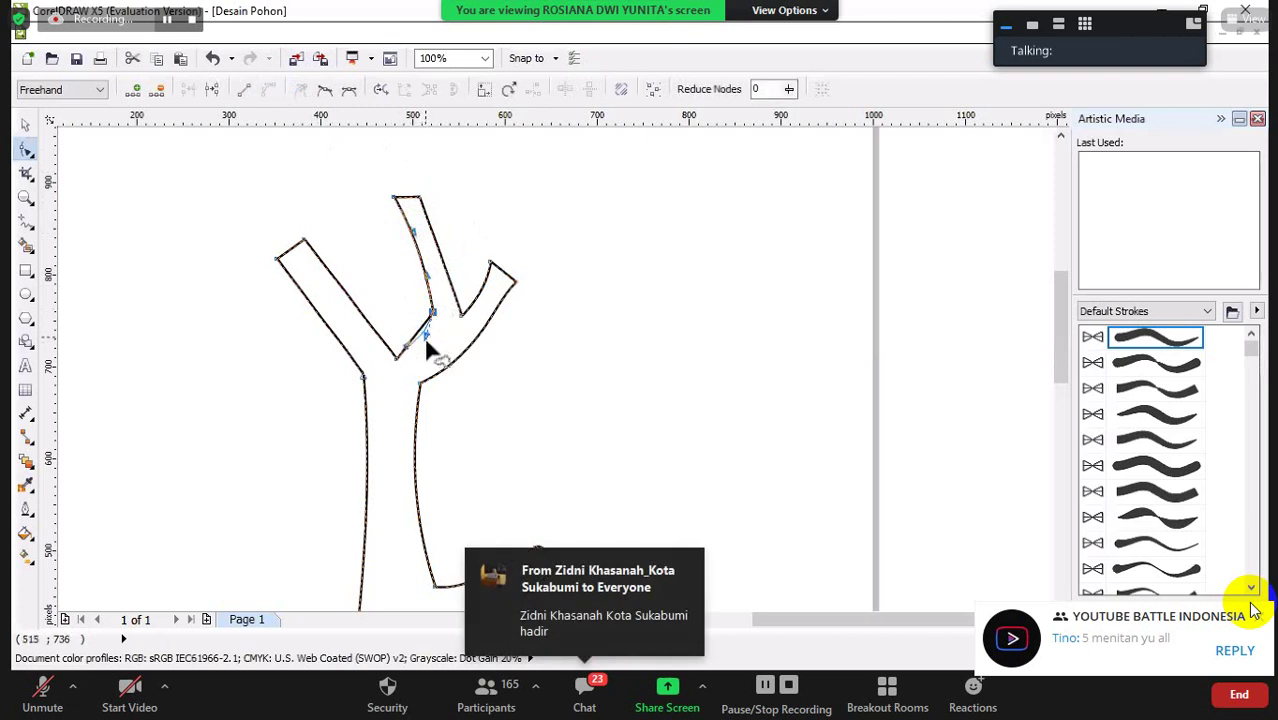
click(414, 346)
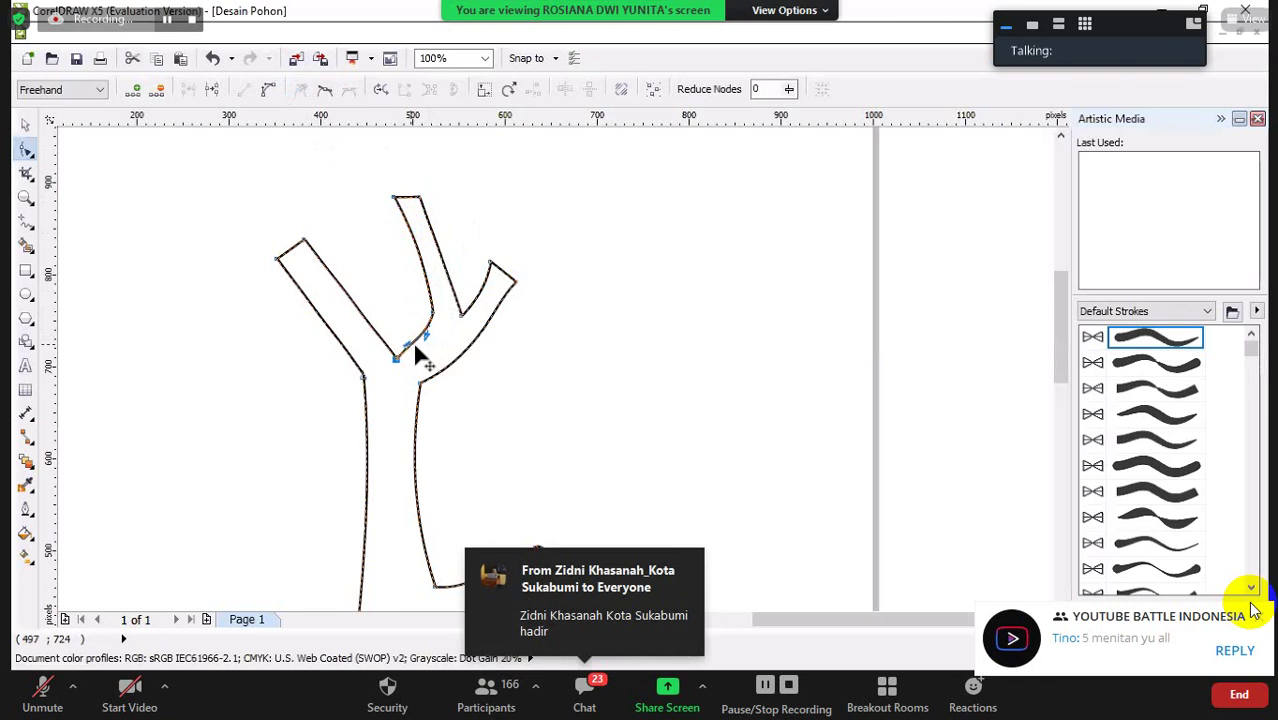
click(415, 344)
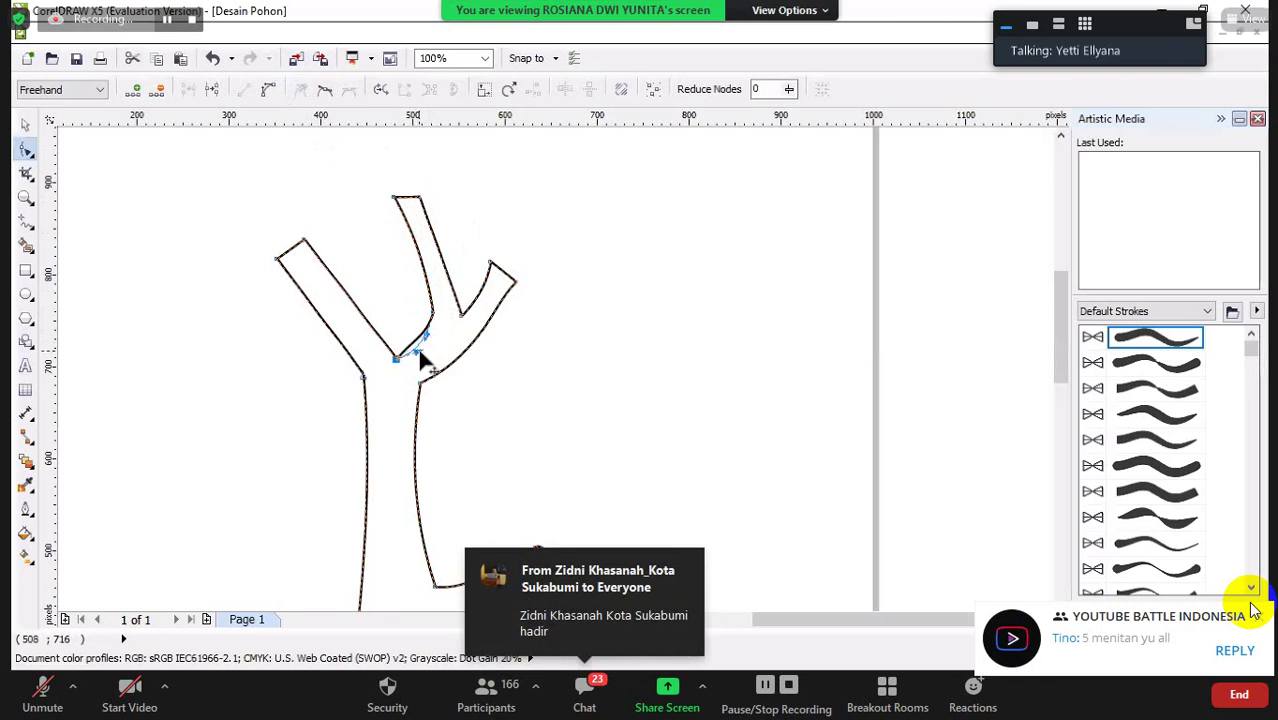
Convert the left branch's inner edge to a curve and bend it downward toward the fork
click(508, 345)
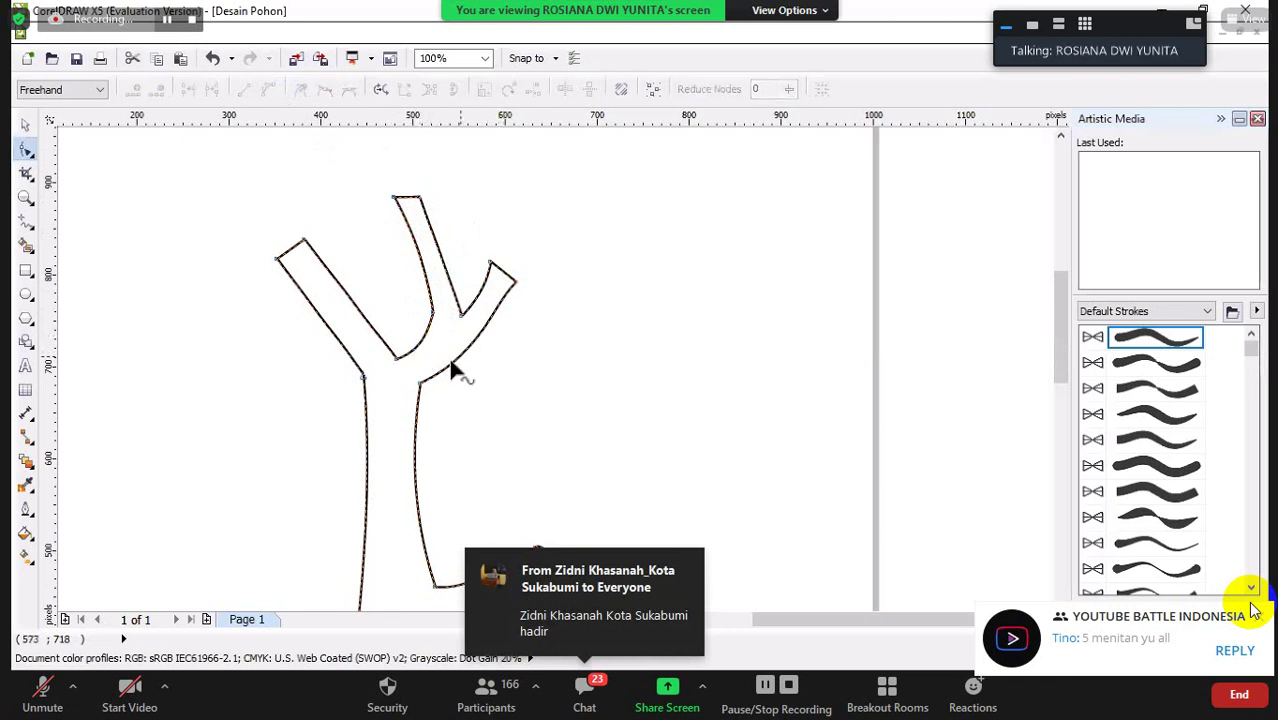
click(305, 243)
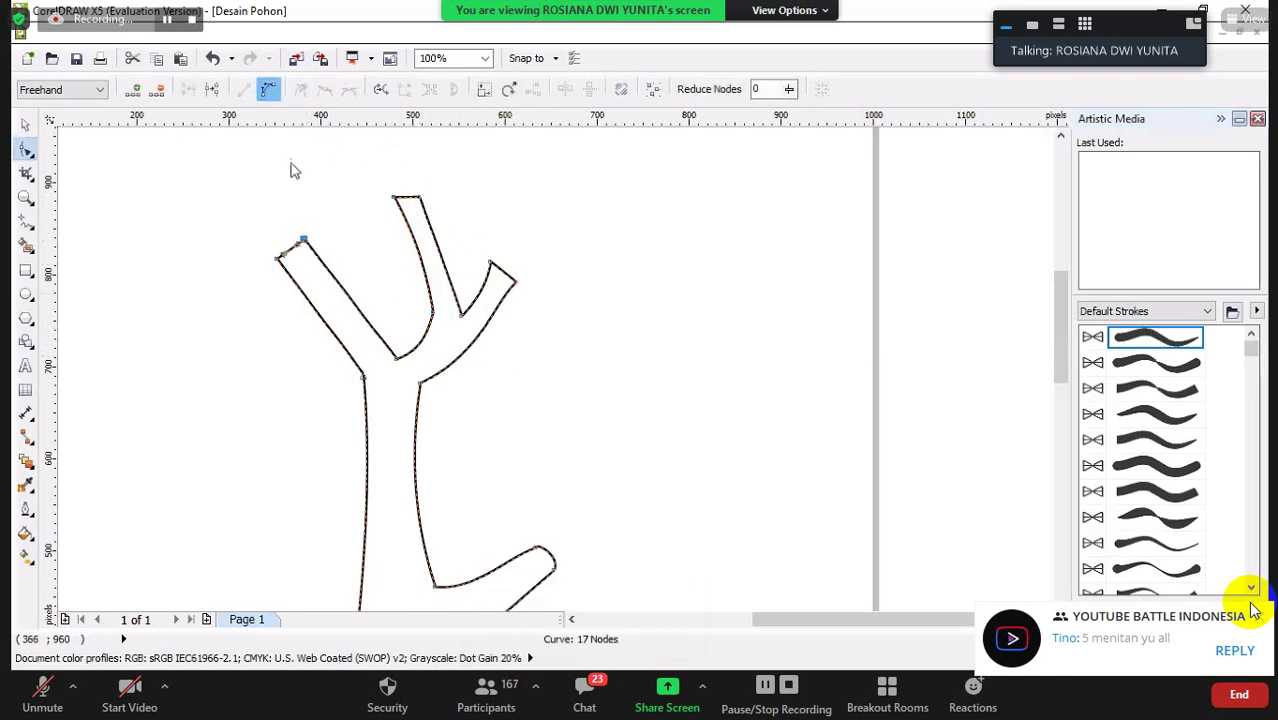
click(398, 358)
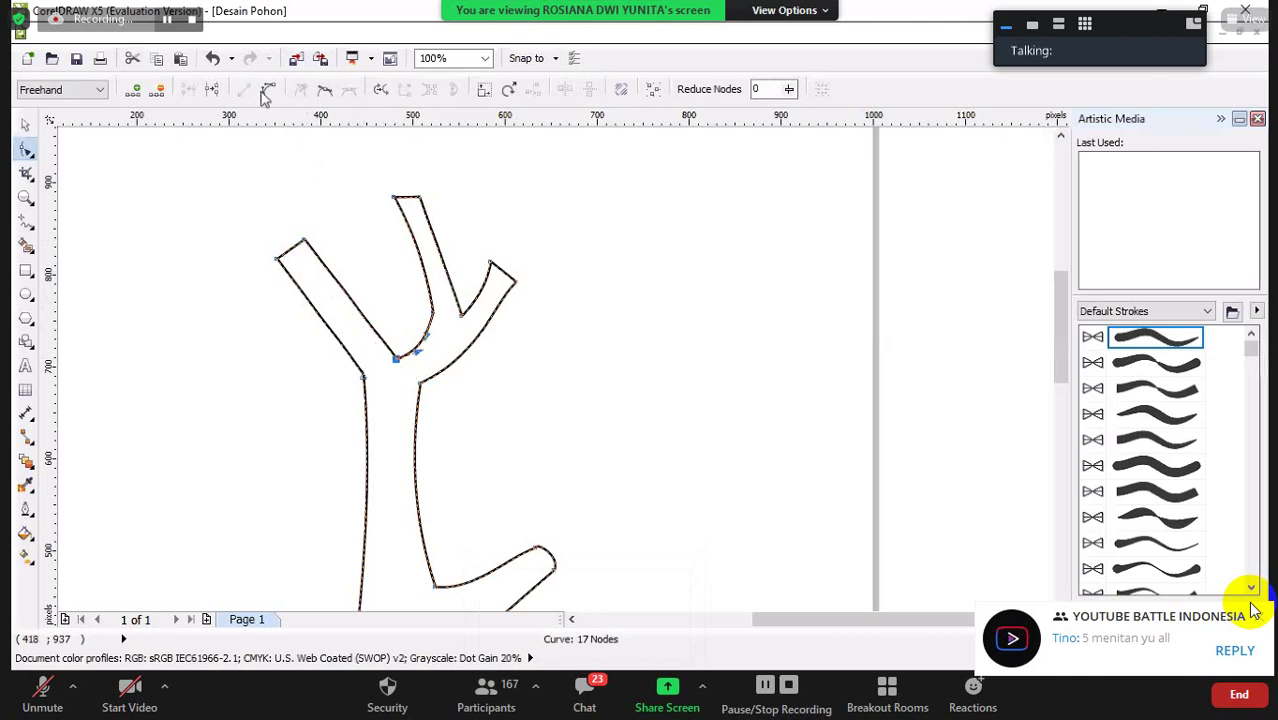
click(364, 330)
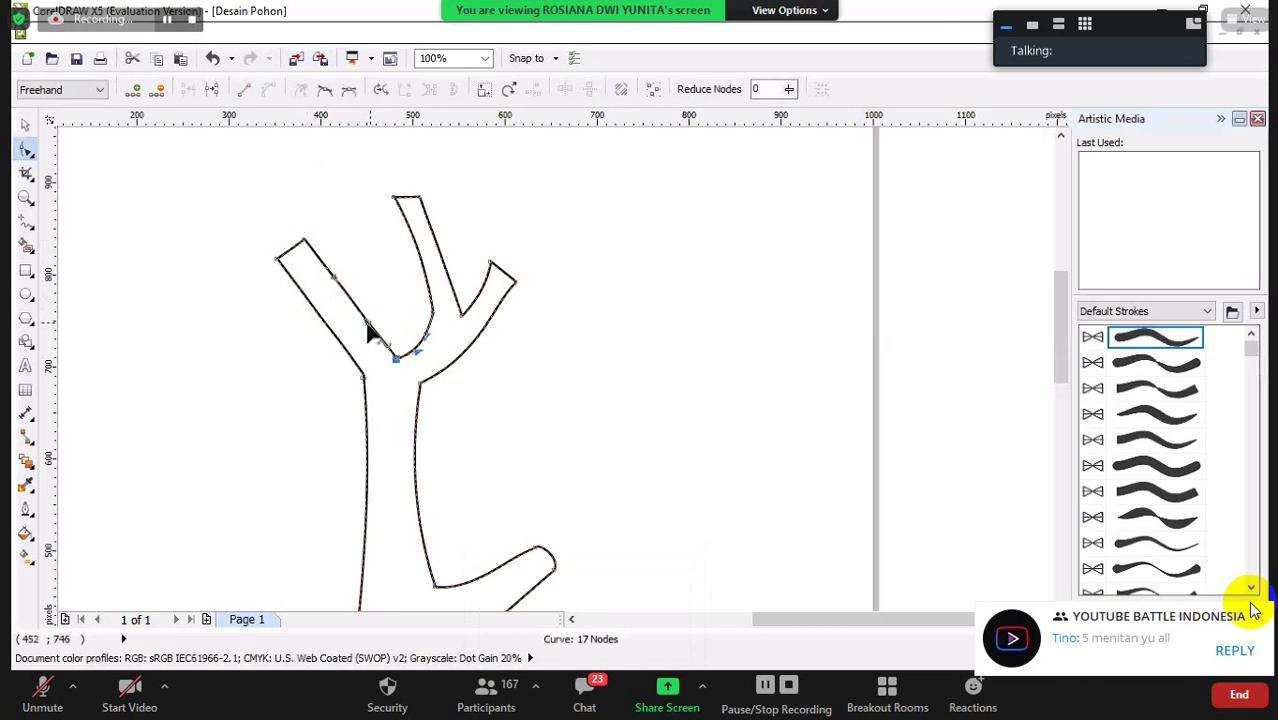
drag(367, 322, 358, 347)
Convert the left branch's outer edge to a curve and bend it to follow the branch's inner edge
click(365, 378)
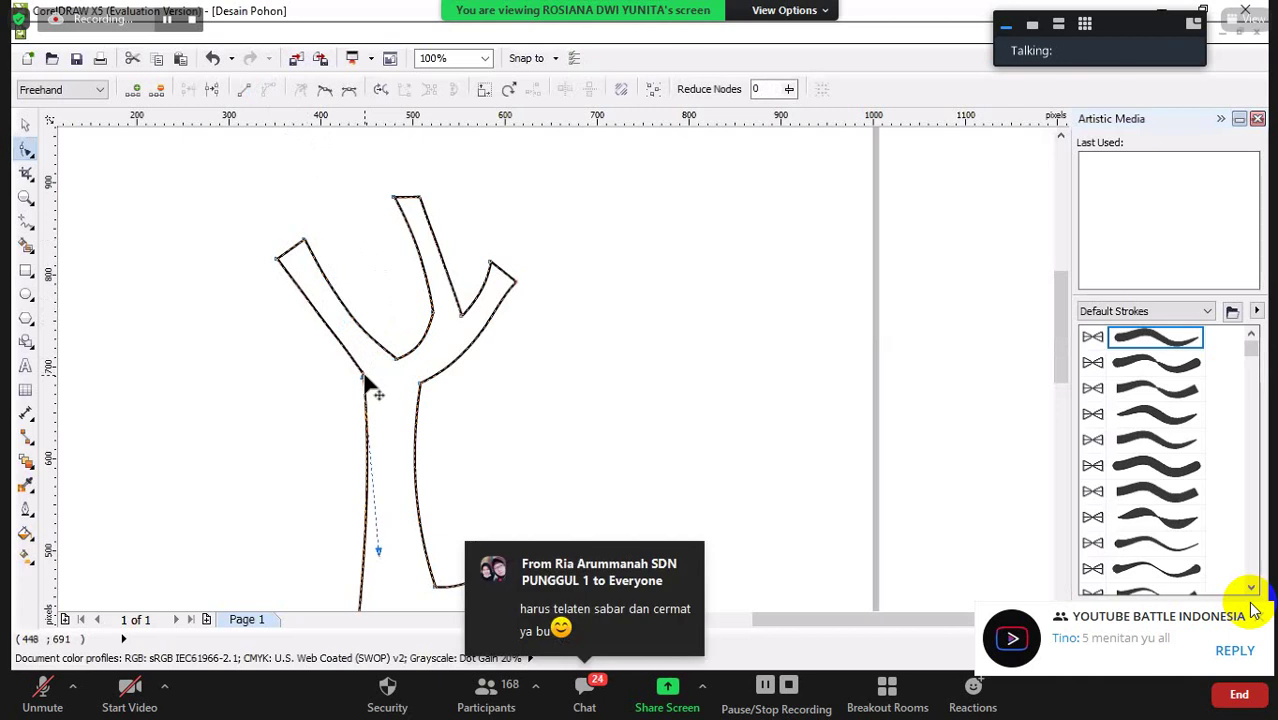
click(277, 260)
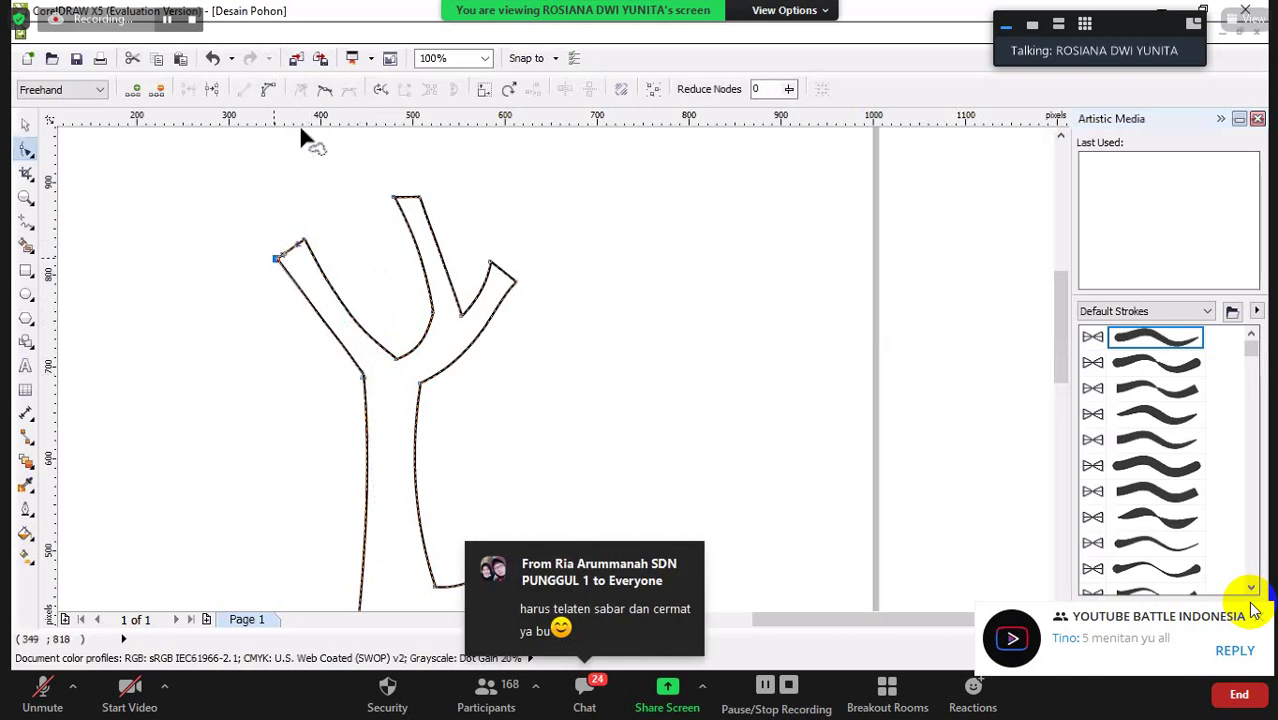
click(267, 90)
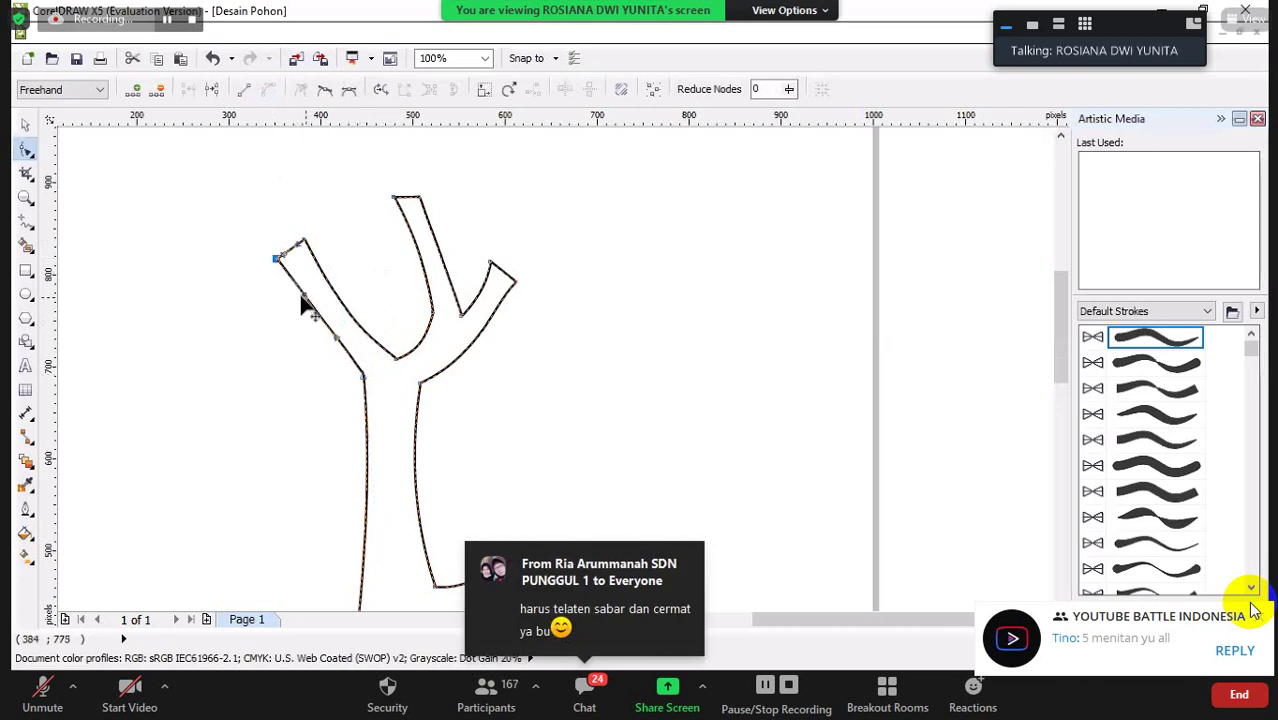
drag(290, 297, 333, 327)
Narrow the tips of the left, middle and upper right branches by moving one corner node of each inward
drag(310, 241, 293, 248)
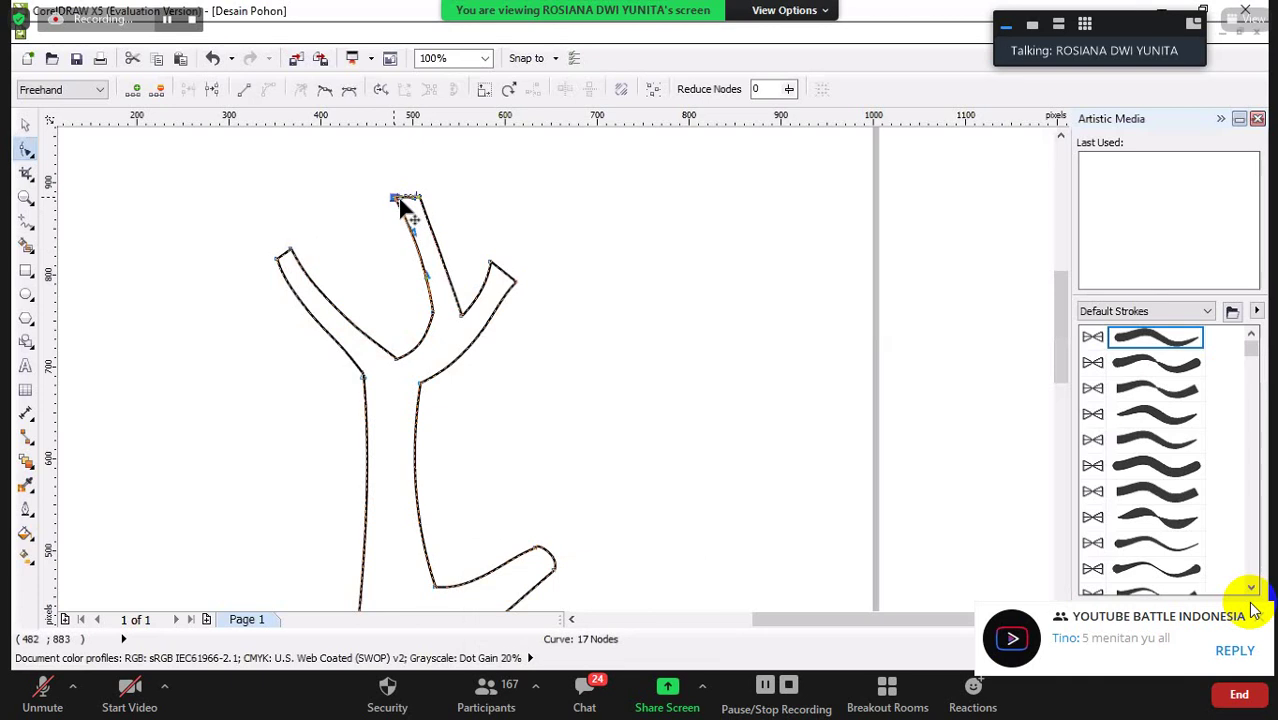
drag(396, 198, 403, 201)
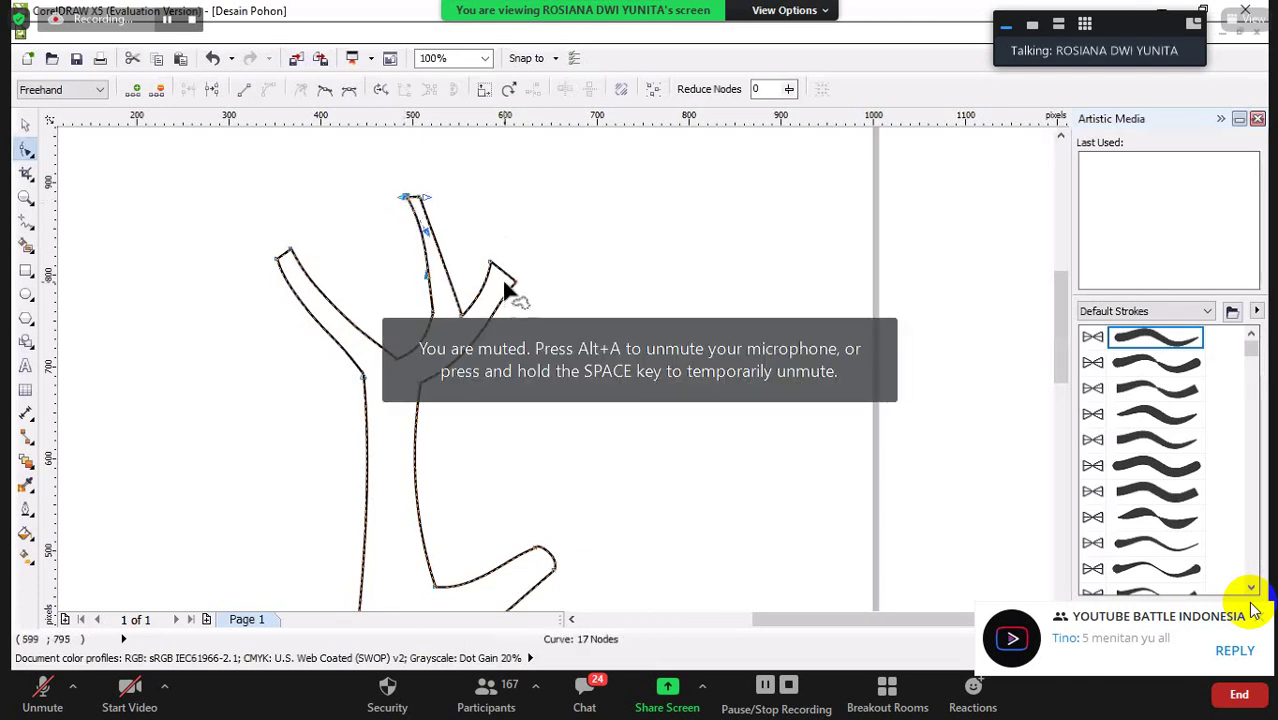
drag(520, 292, 513, 286)
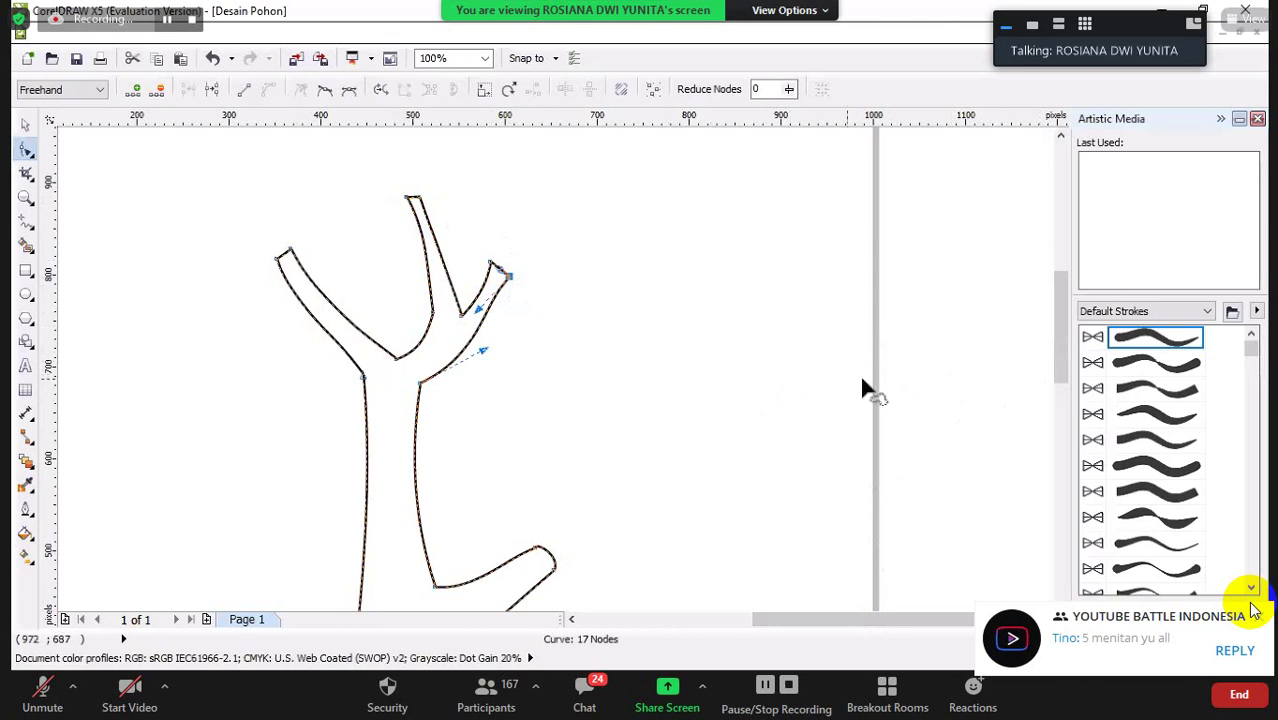
Draw an ellipse about 114 px wide and 124 px high at the page's right edge, beside the tree
drag(872, 620, 850, 620)
key(F3)
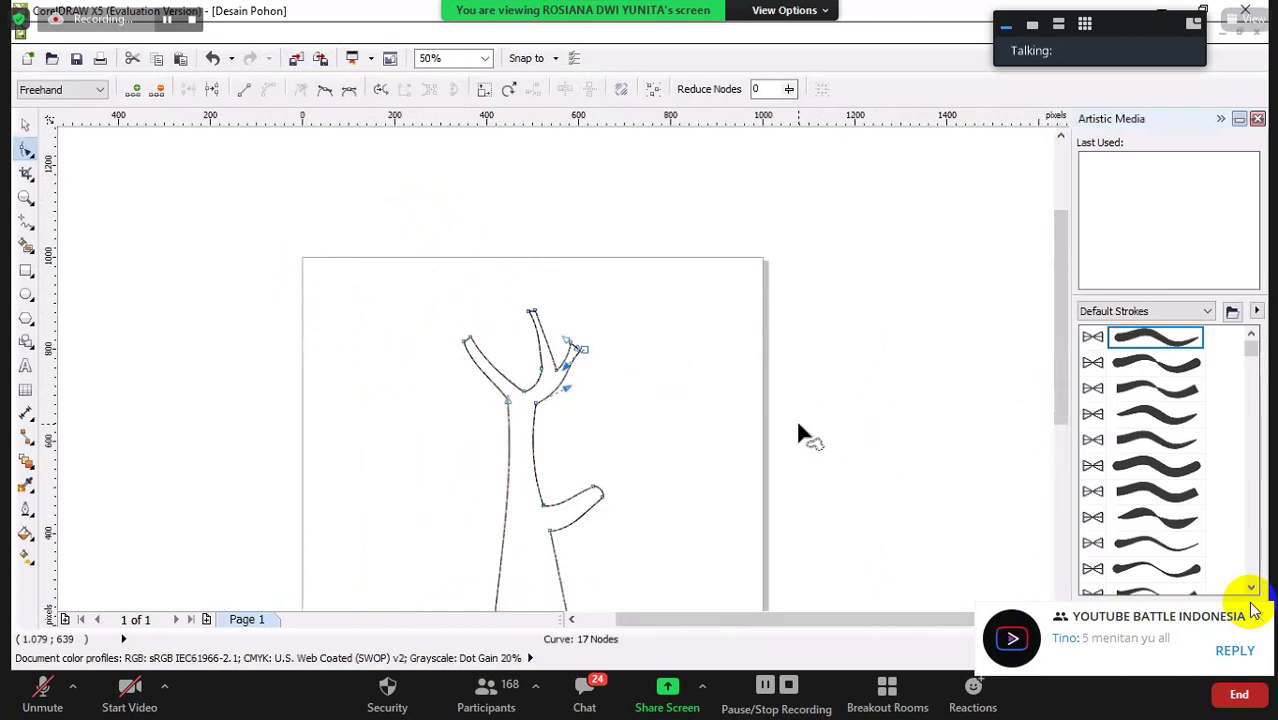
drag(1060, 313, 1060, 358)
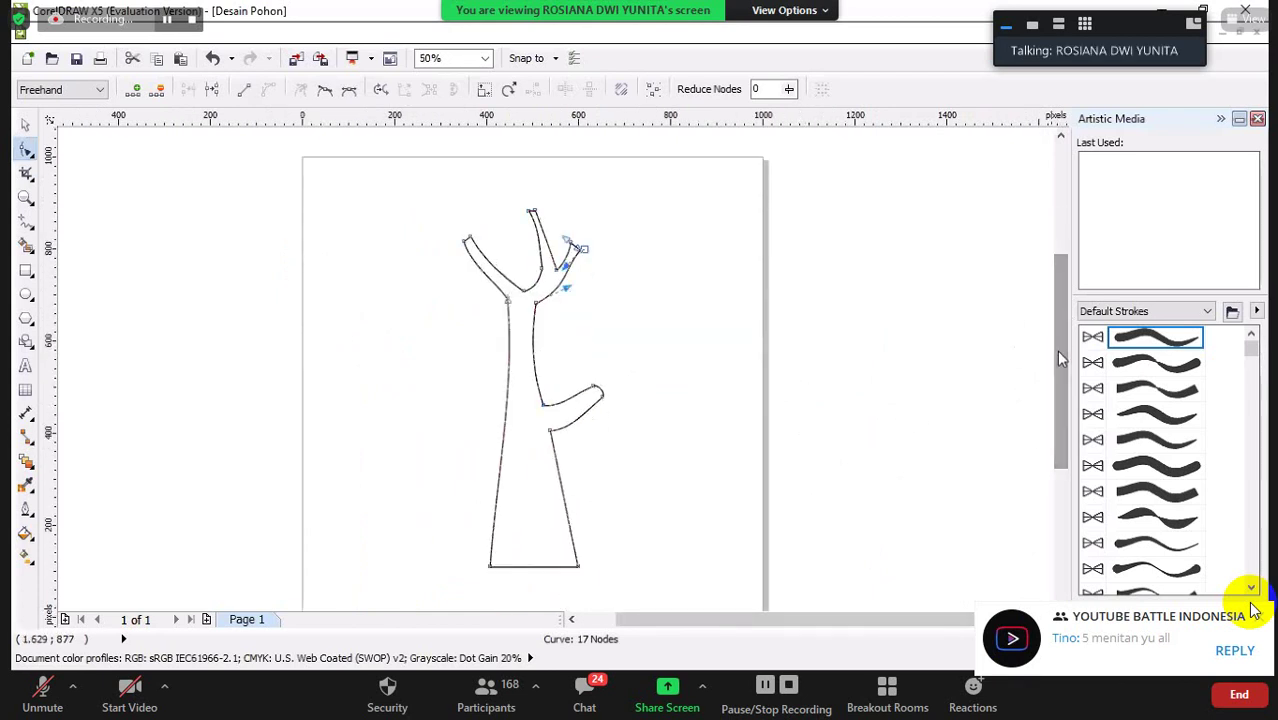
drag(802, 621, 815, 626)
drag(1053, 433, 1054, 441)
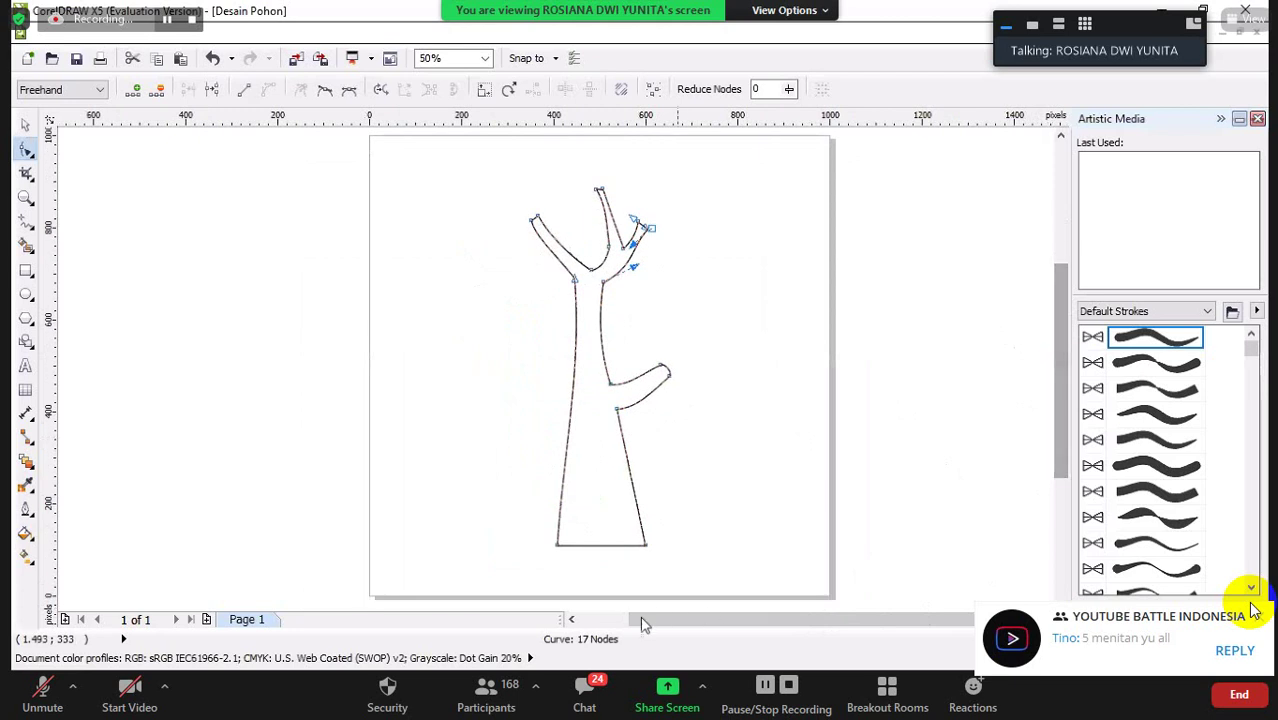
drag(645, 624, 799, 624)
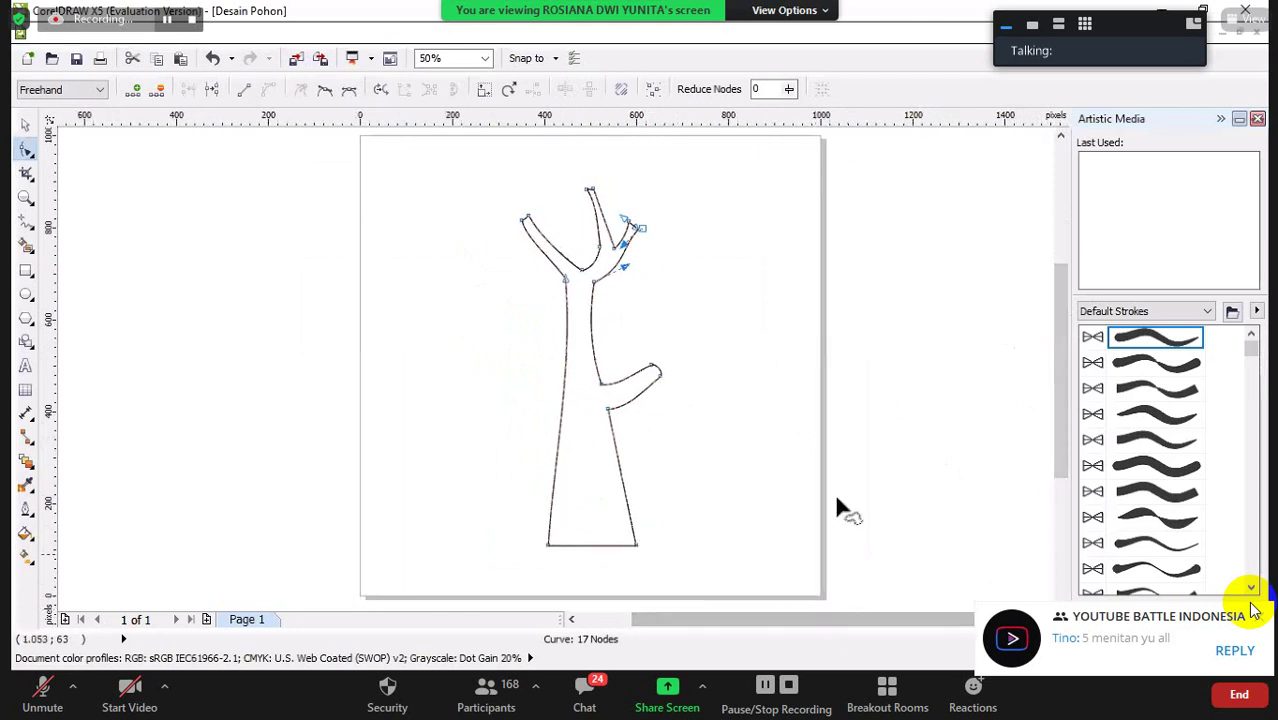
drag(1063, 436, 1070, 395)
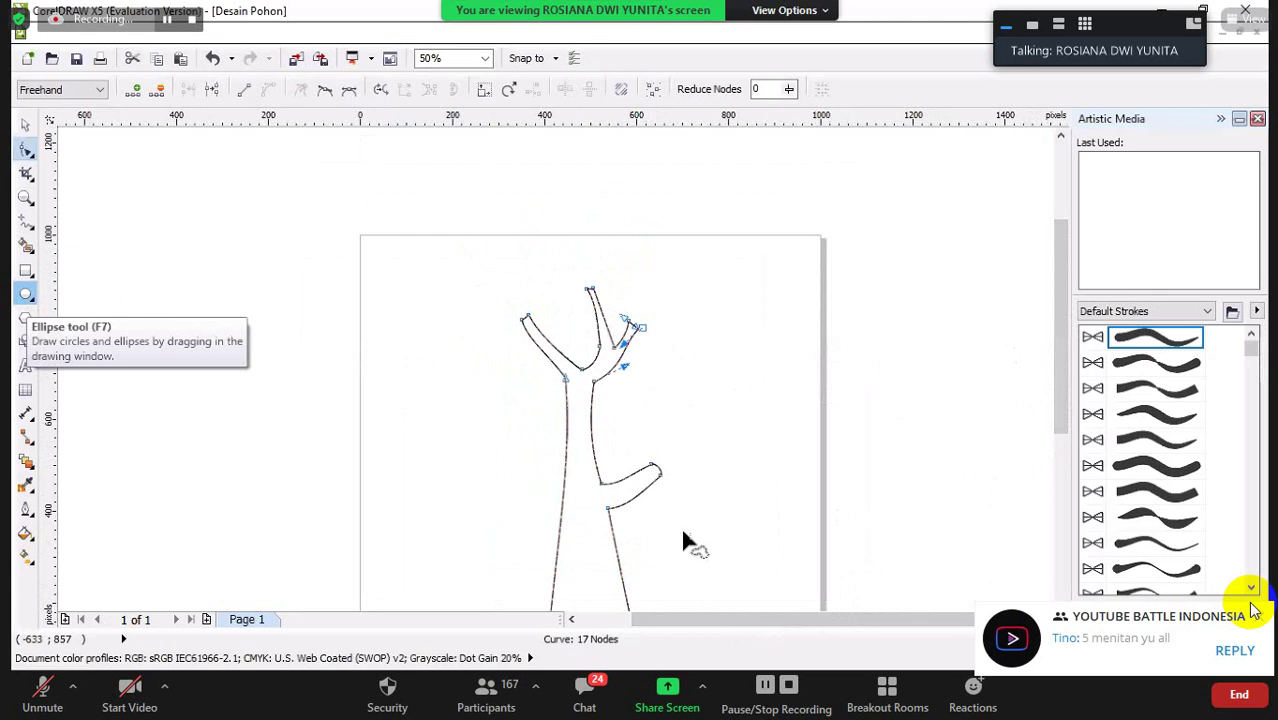
scroll(313, 338, right, 5)
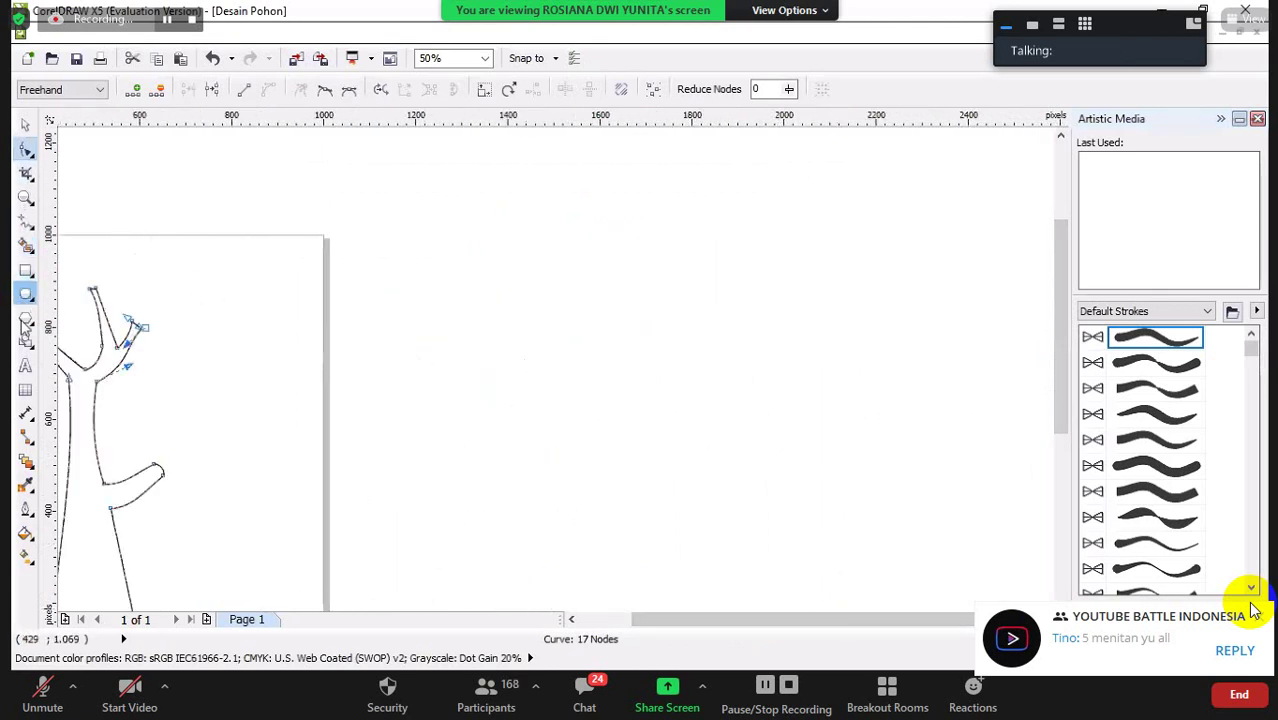
click(25, 293)
drag(286, 253, 340, 316)
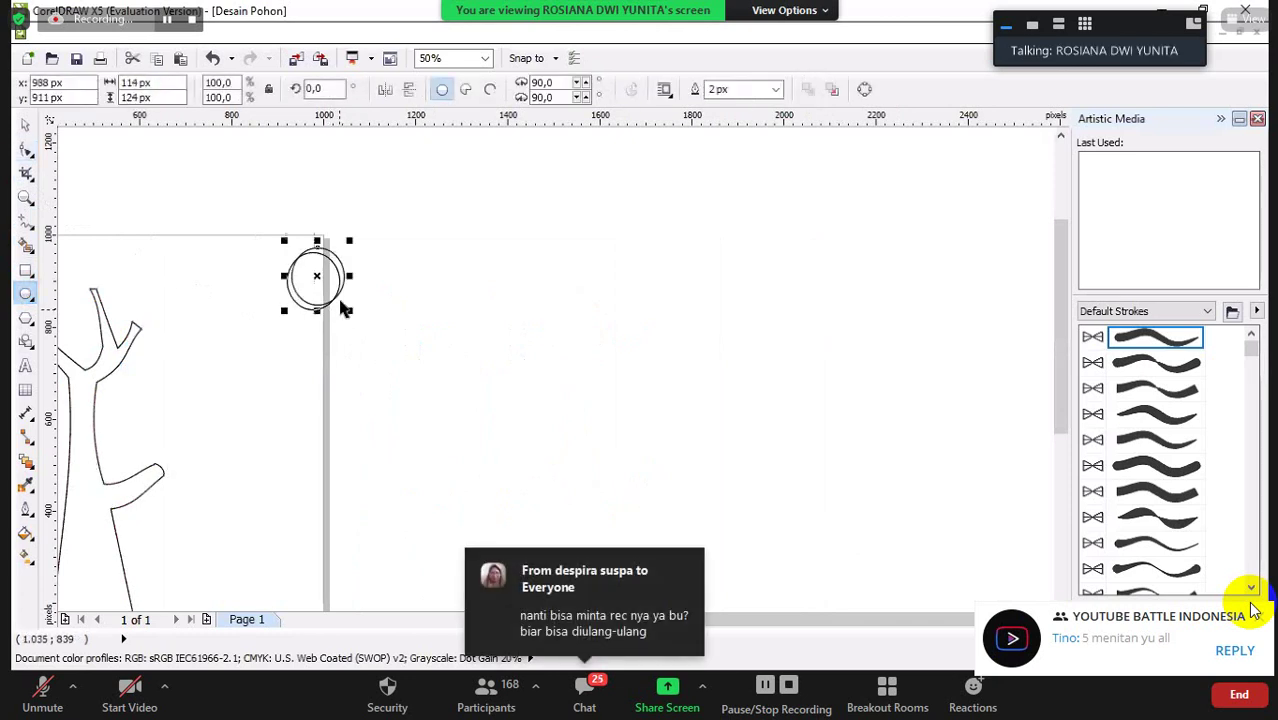
Duplicate the ellipse four times and arrange the overlapping copies into the upper and left parts of a ring
key(space)
drag(340, 265, 404, 233)
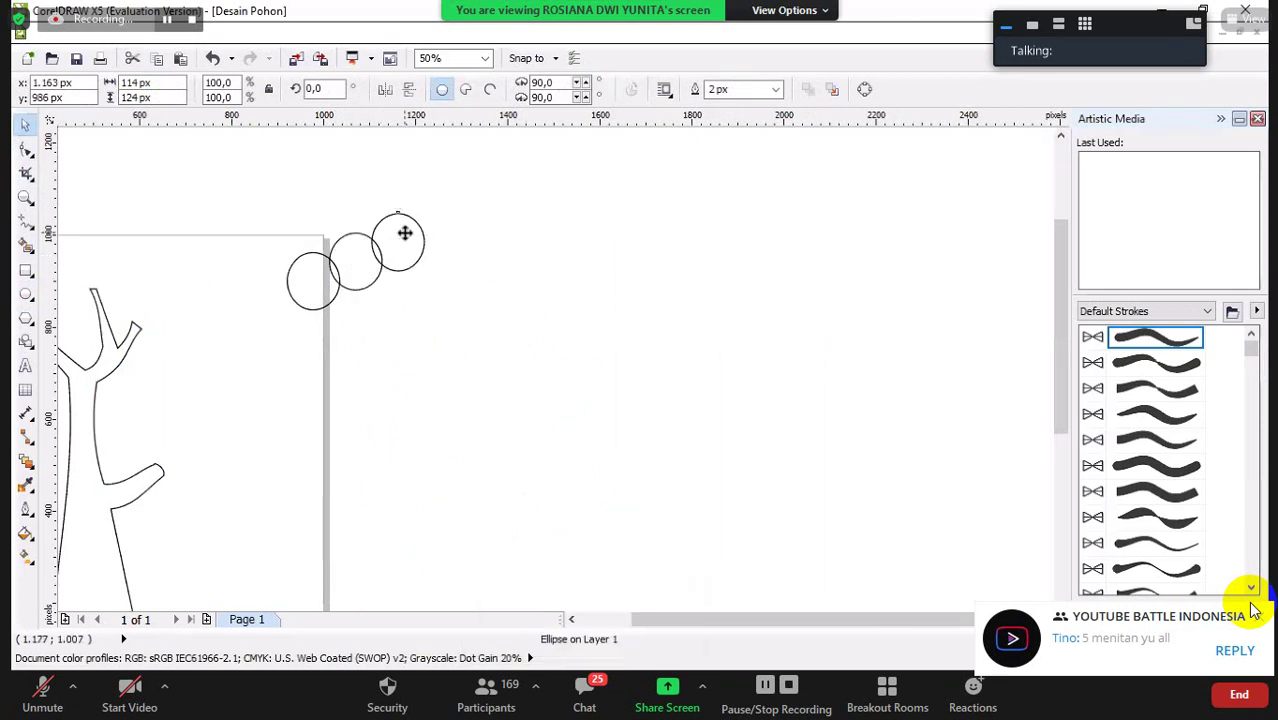
click(406, 238)
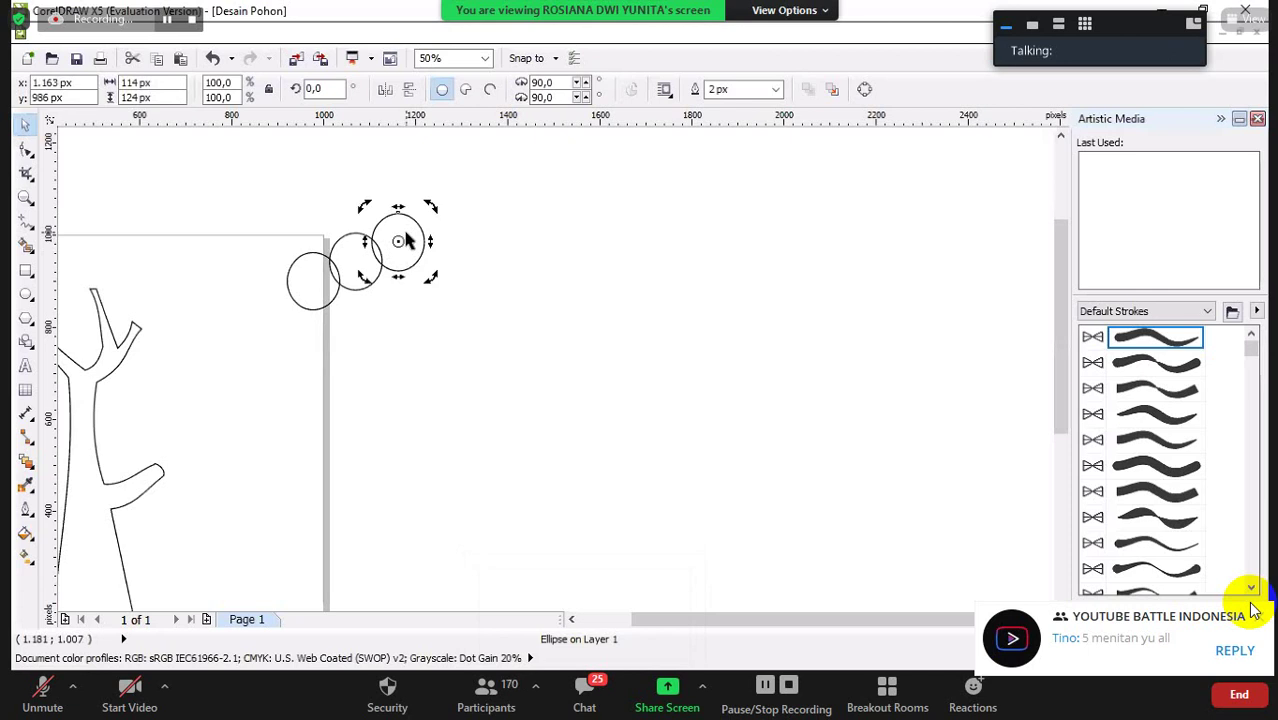
key(ctrl+d)
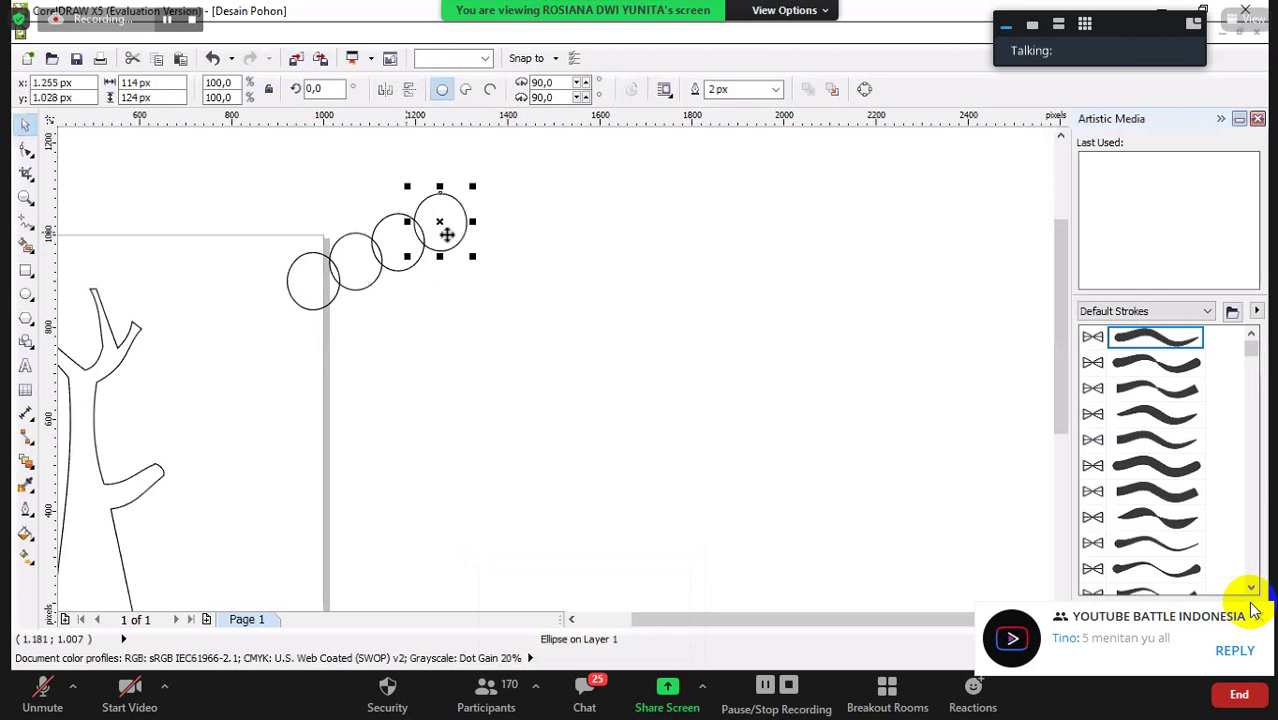
drag(322, 300, 334, 334)
drag(422, 228, 367, 360)
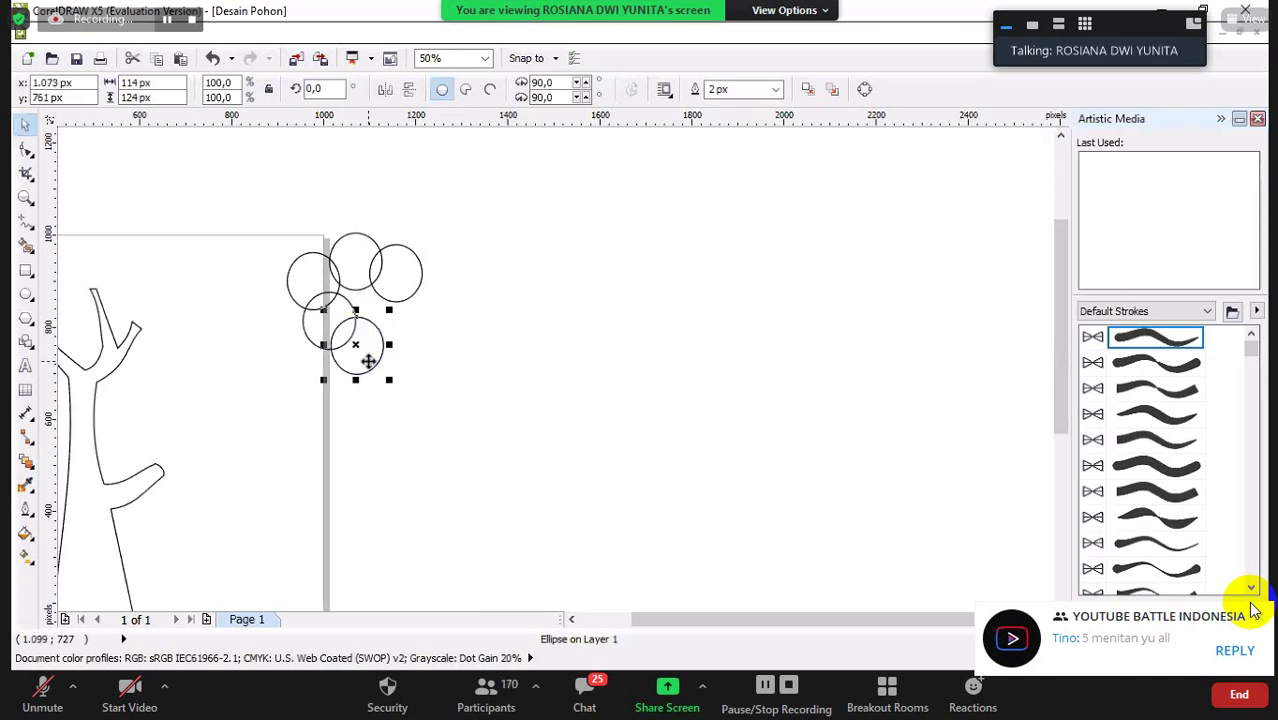
Paste three more copies of the ellipse and position them overlapping to close the ring's lower and right sides
key(ctrl+v)
drag(318, 415, 401, 356)
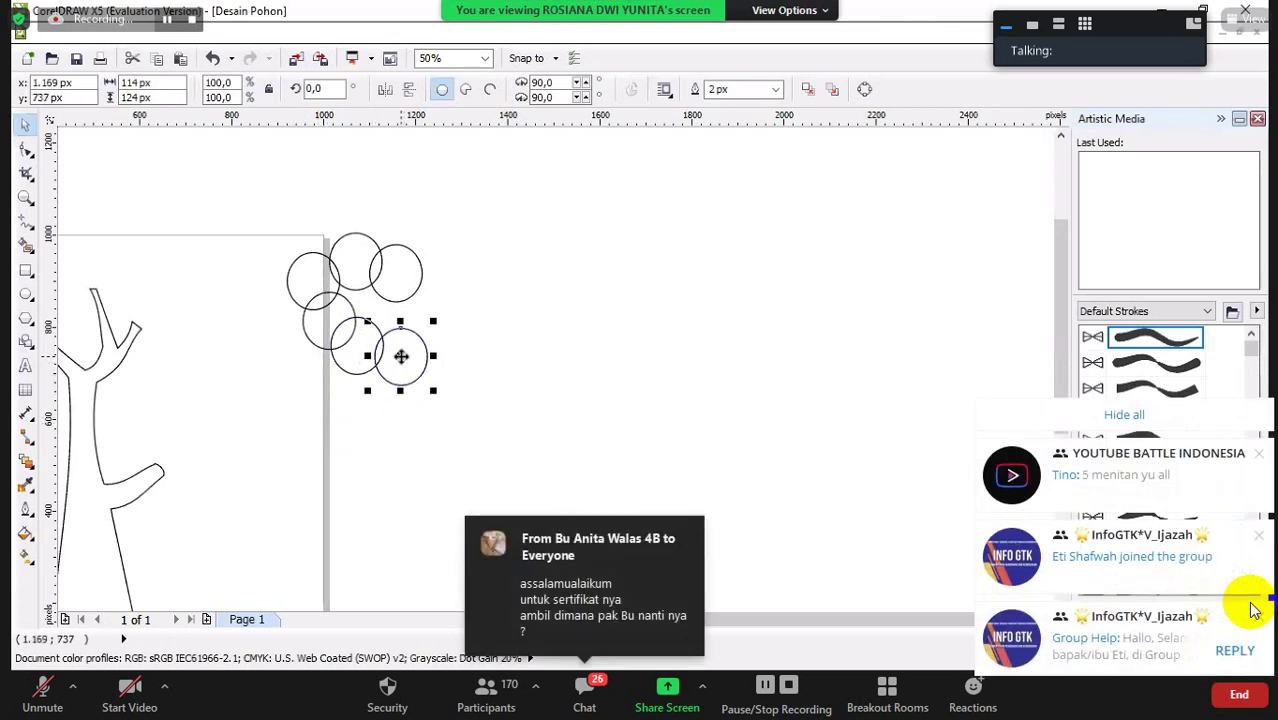
key(ctrl+v)
drag(408, 363, 422, 271)
key(ctrl+v)
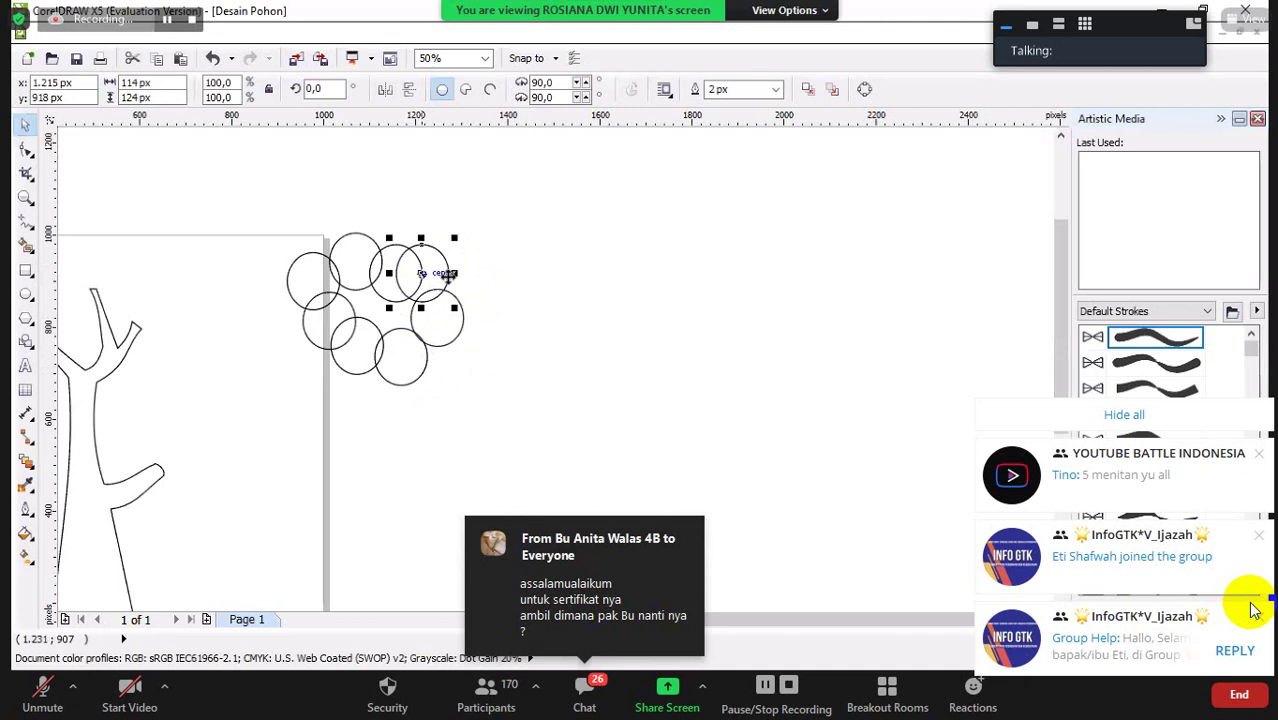
click(436, 325)
drag(436, 325, 426, 327)
click(446, 270)
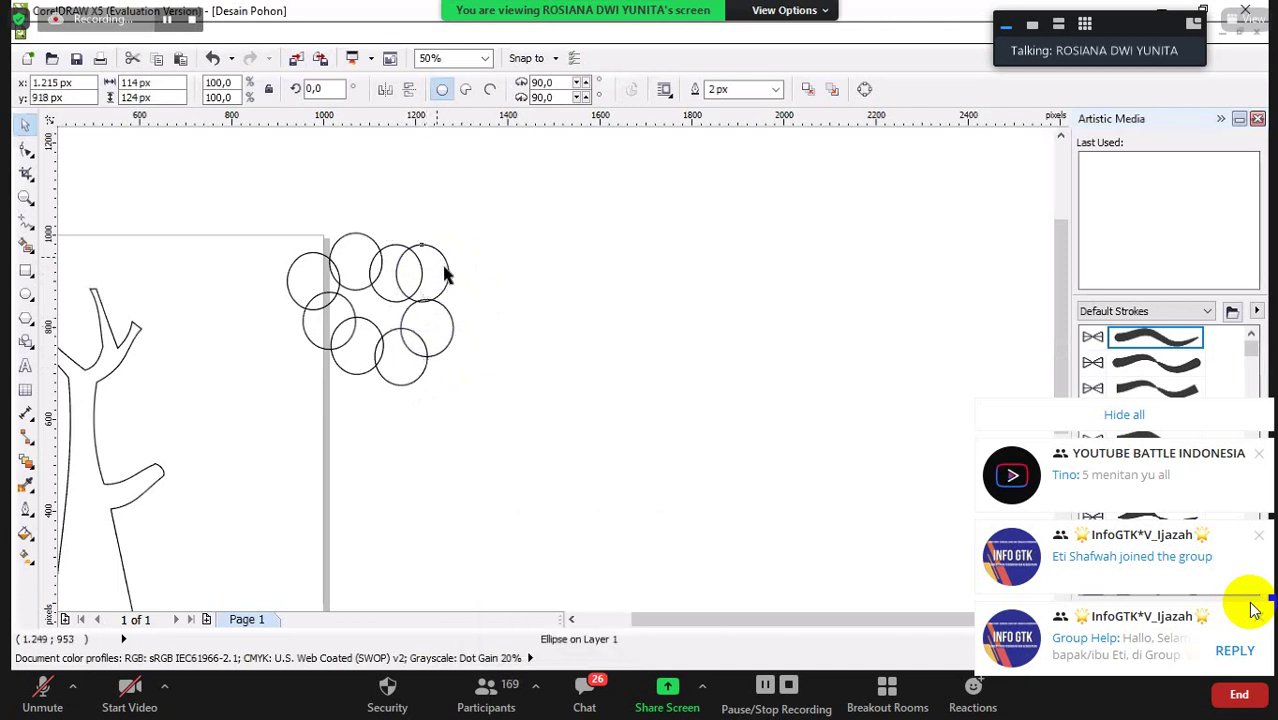
drag(447, 272, 458, 290)
click(528, 258)
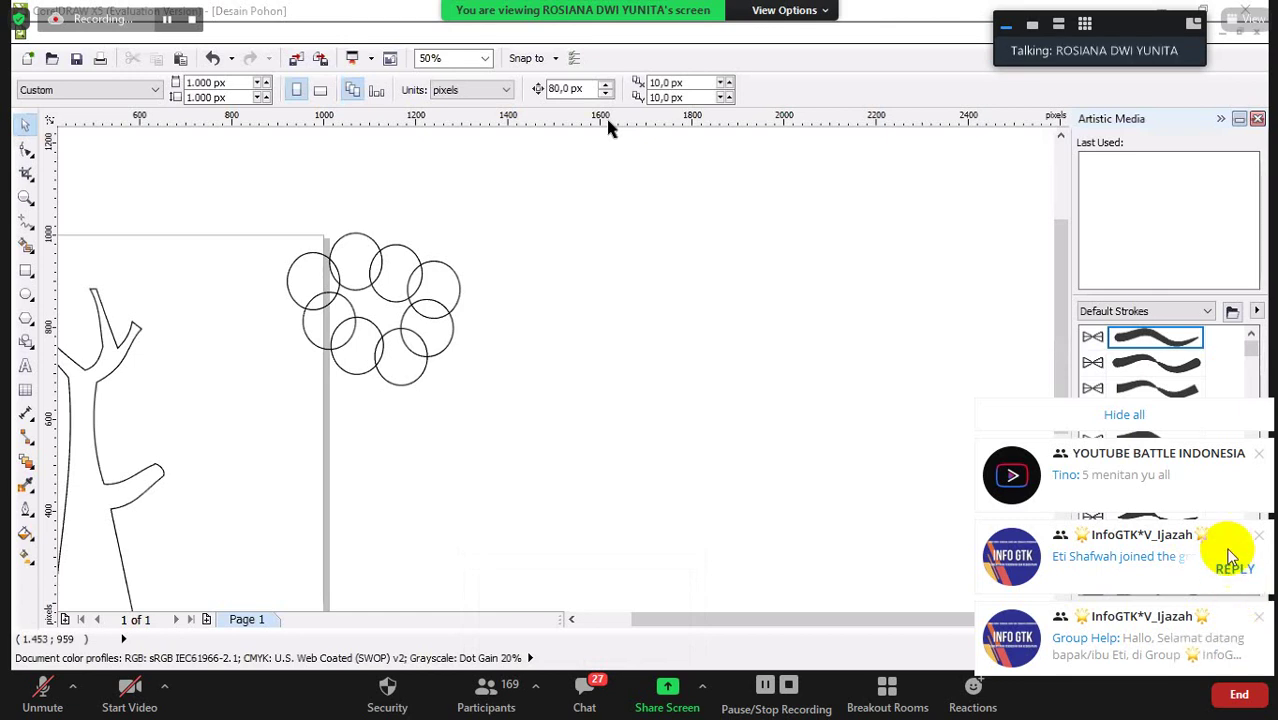
Draw a near-circle about 266 by 272 px right of the ellipse ring and a rectangle about 374 by 304 px overlapping it
click(1204, 428)
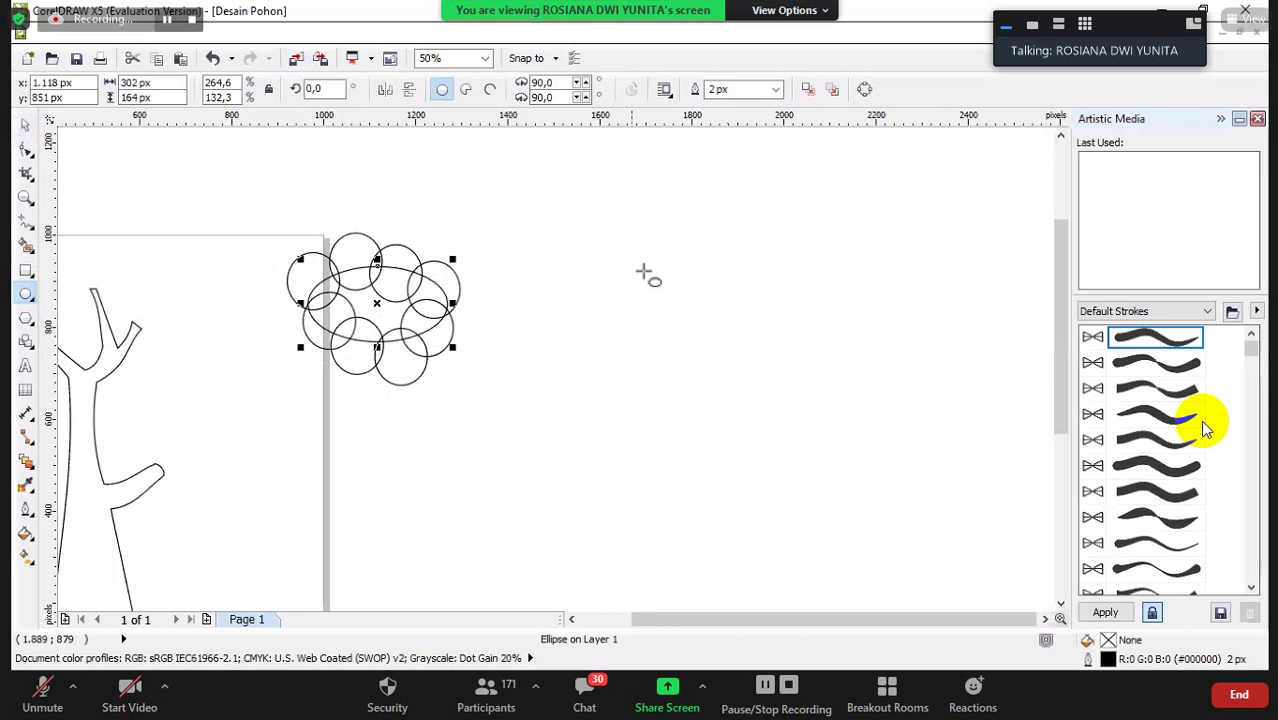
drag(567, 256, 689, 385)
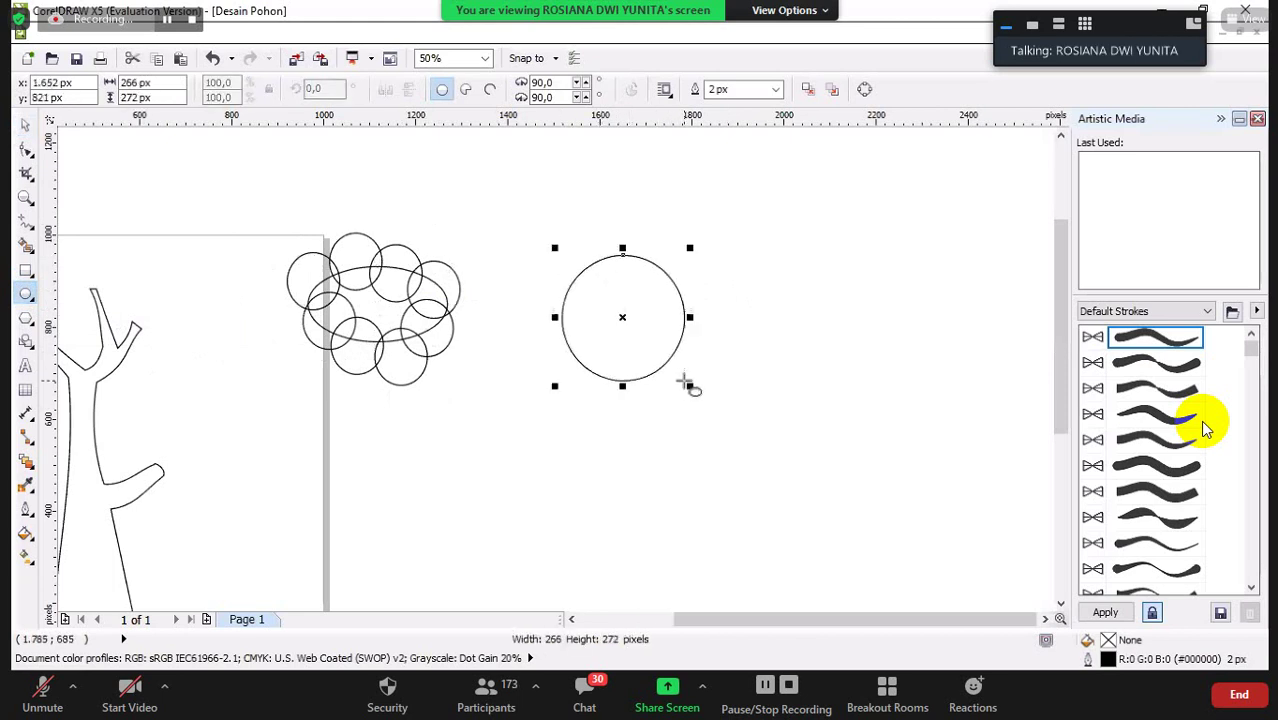
click(26, 270)
drag(644, 241, 816, 381)
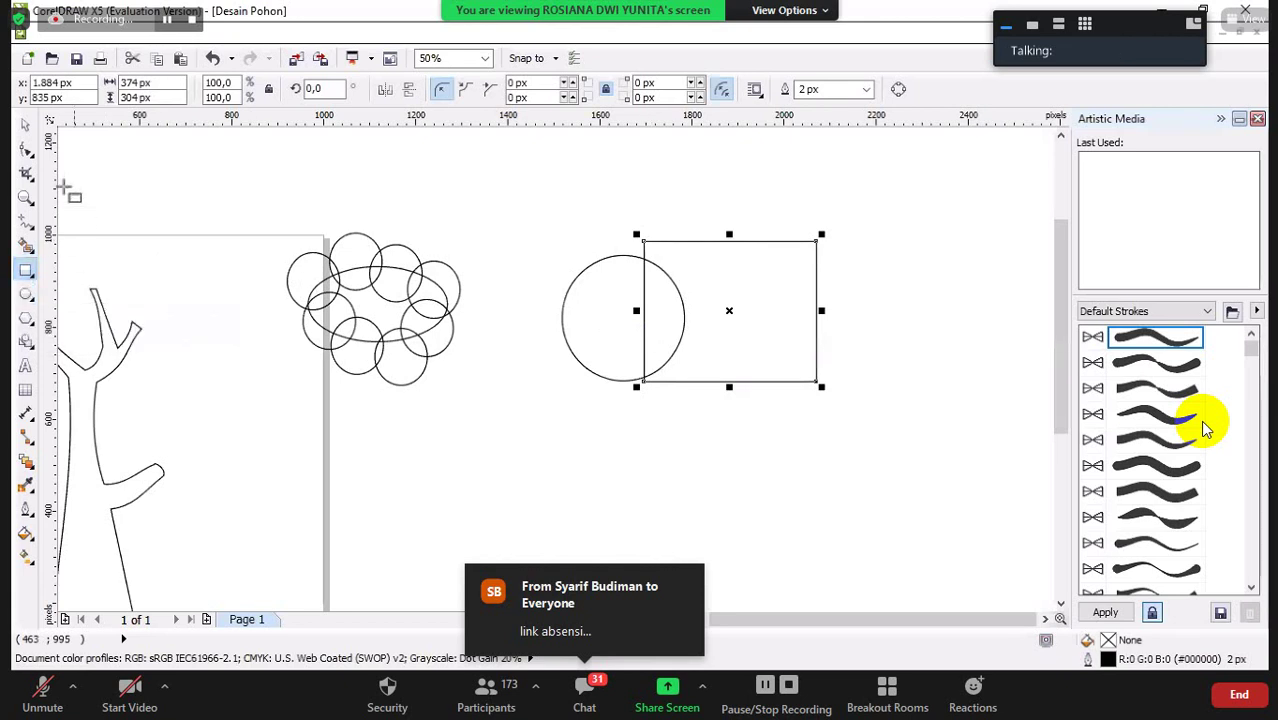
Weld the near-circle and the overlapping rectangle into a single shape
click(28, 128)
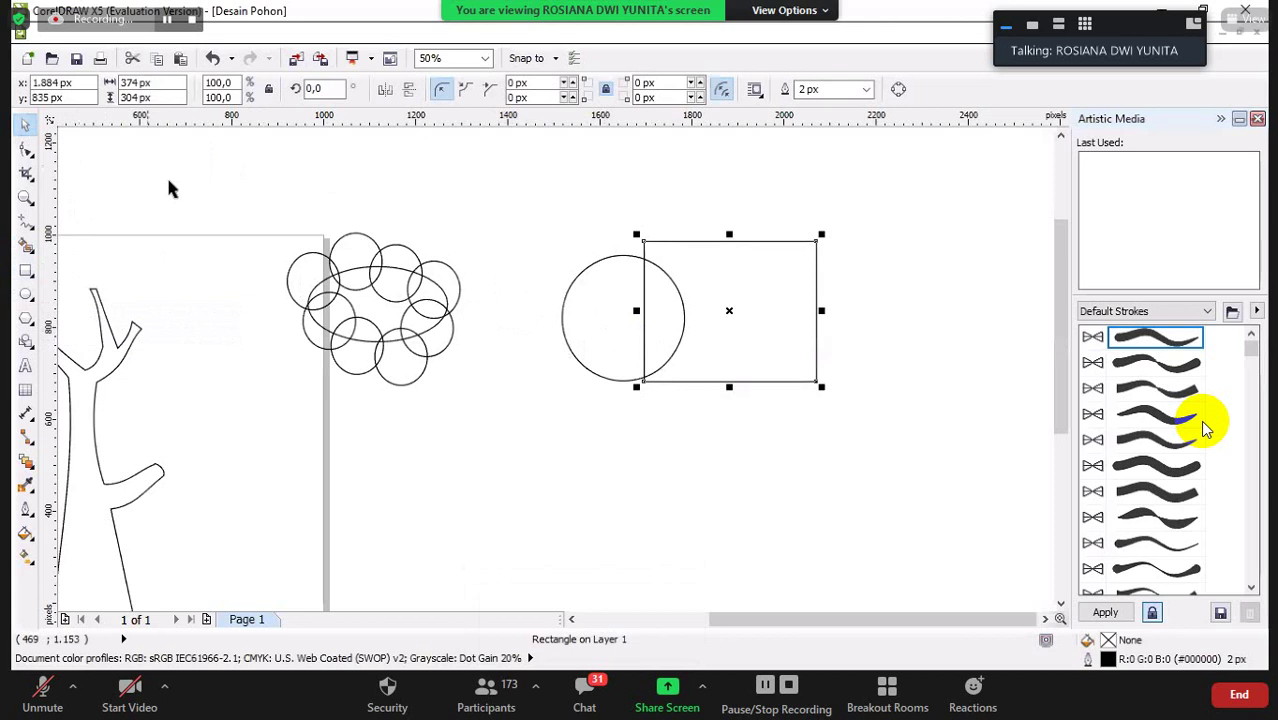
click(712, 198)
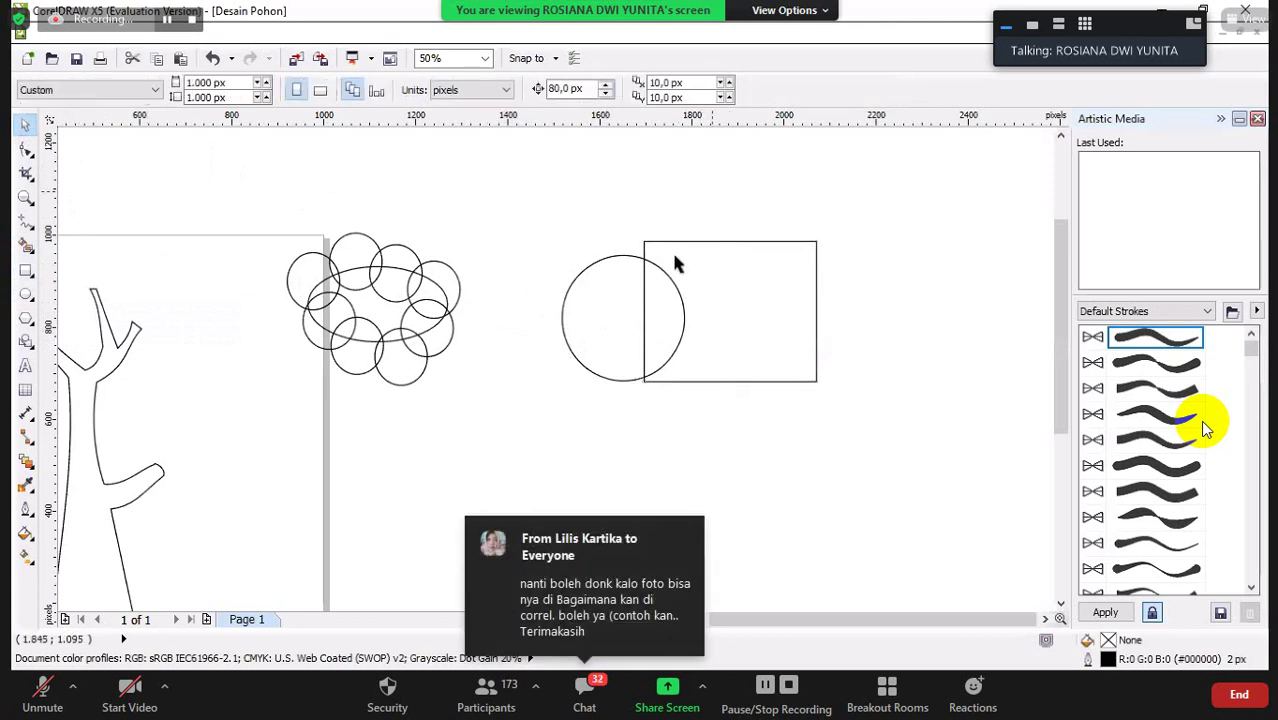
click(613, 299)
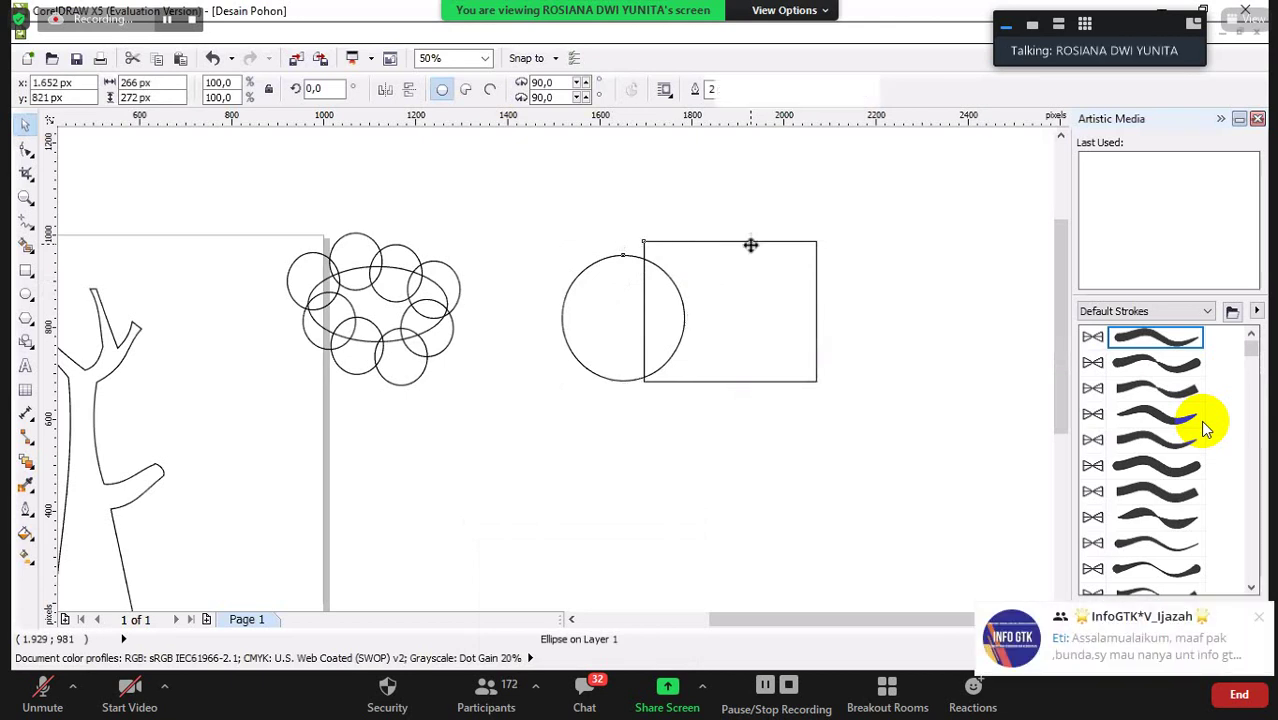
shift+click(751, 242)
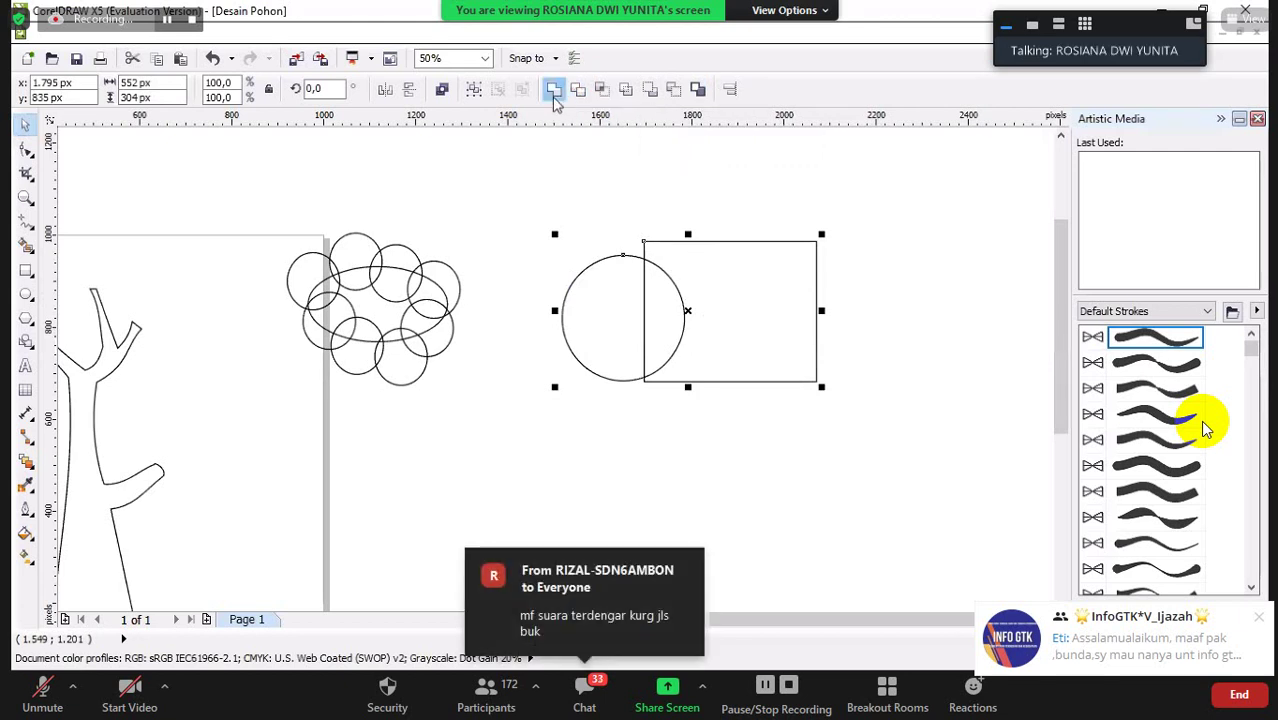
click(555, 97)
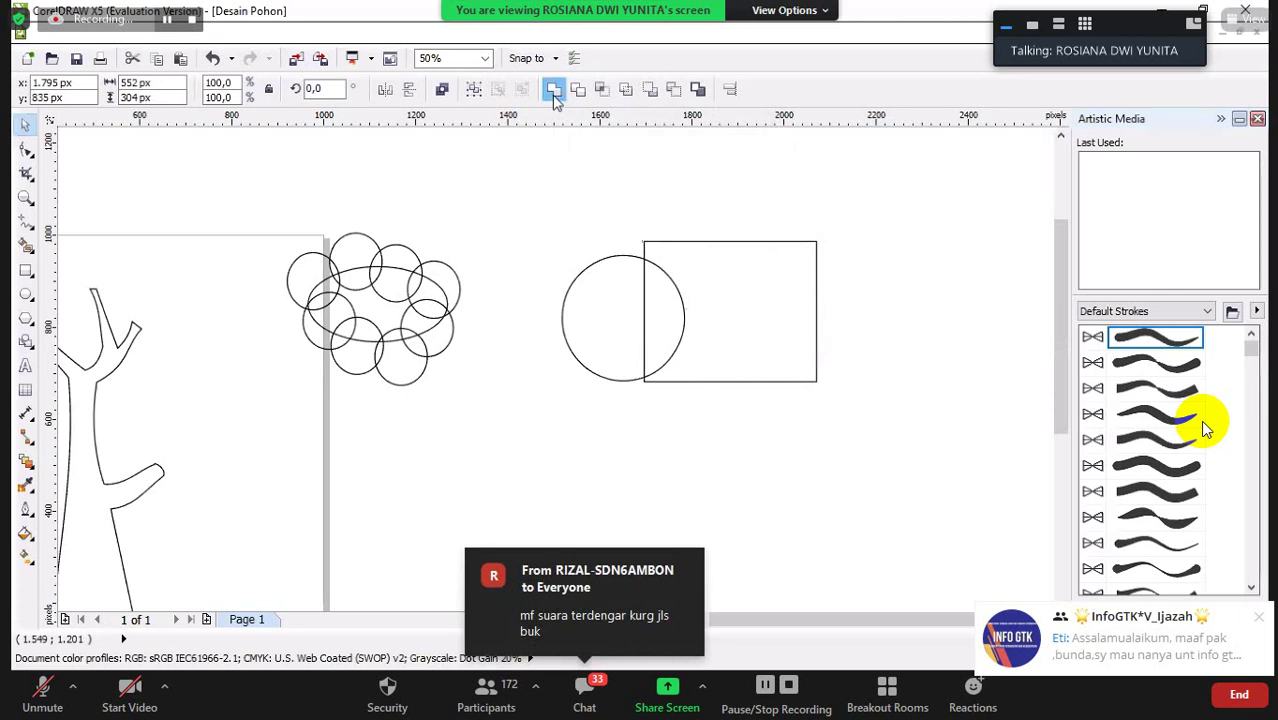
Move the welded circle-and-rectangle shape slightly and undo the move
click(765, 306)
drag(765, 339, 769, 319)
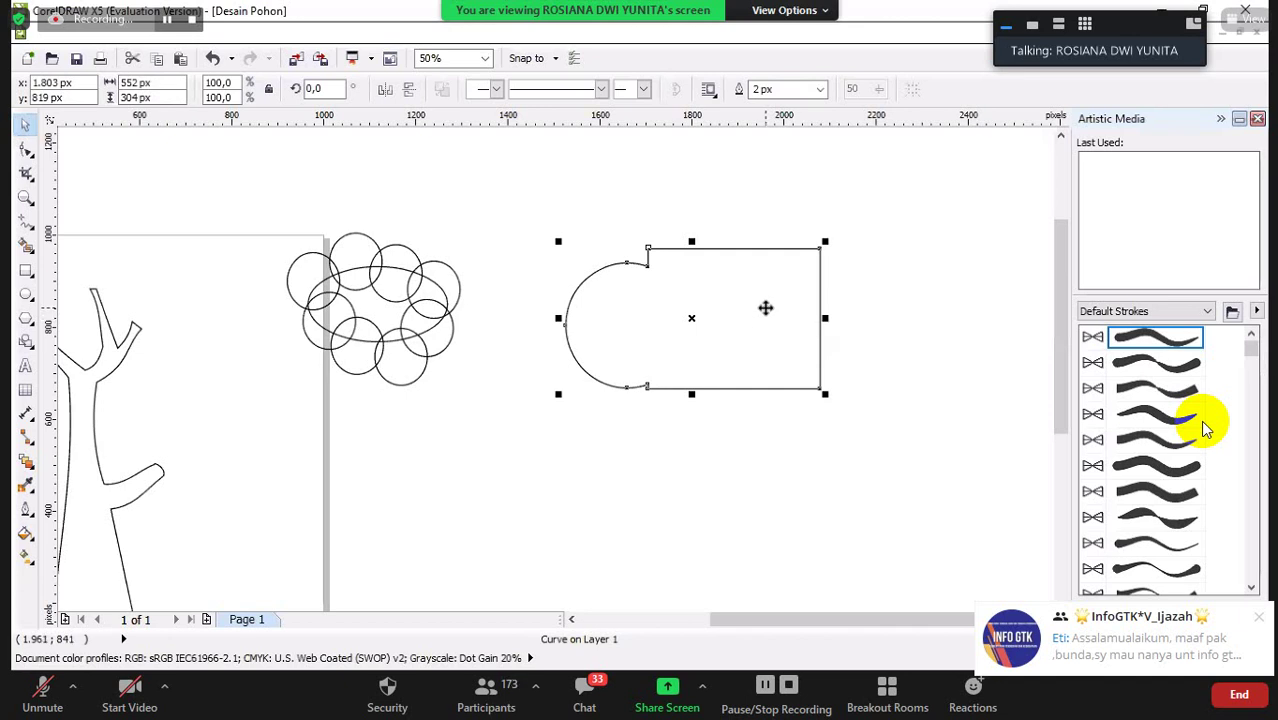
key(ctrl+z)
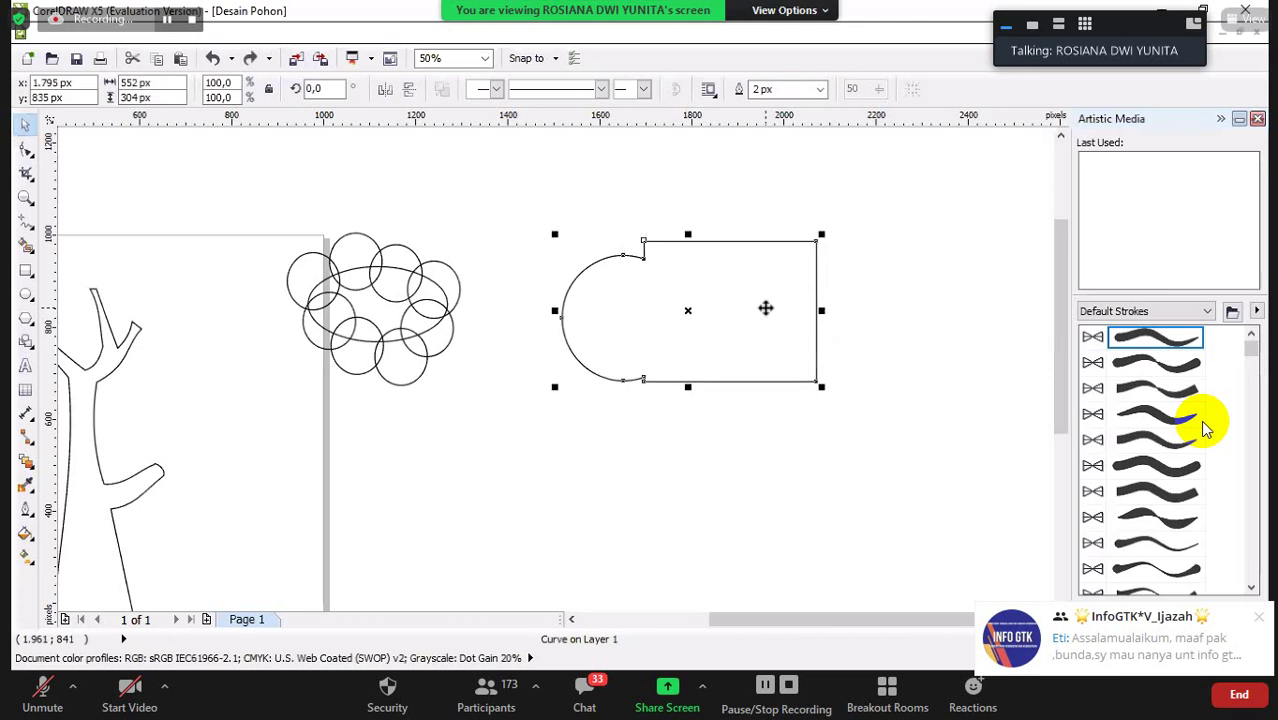
Undo the weld and trim the near-circle with the overlapping rectangle
key(ctrl+z)
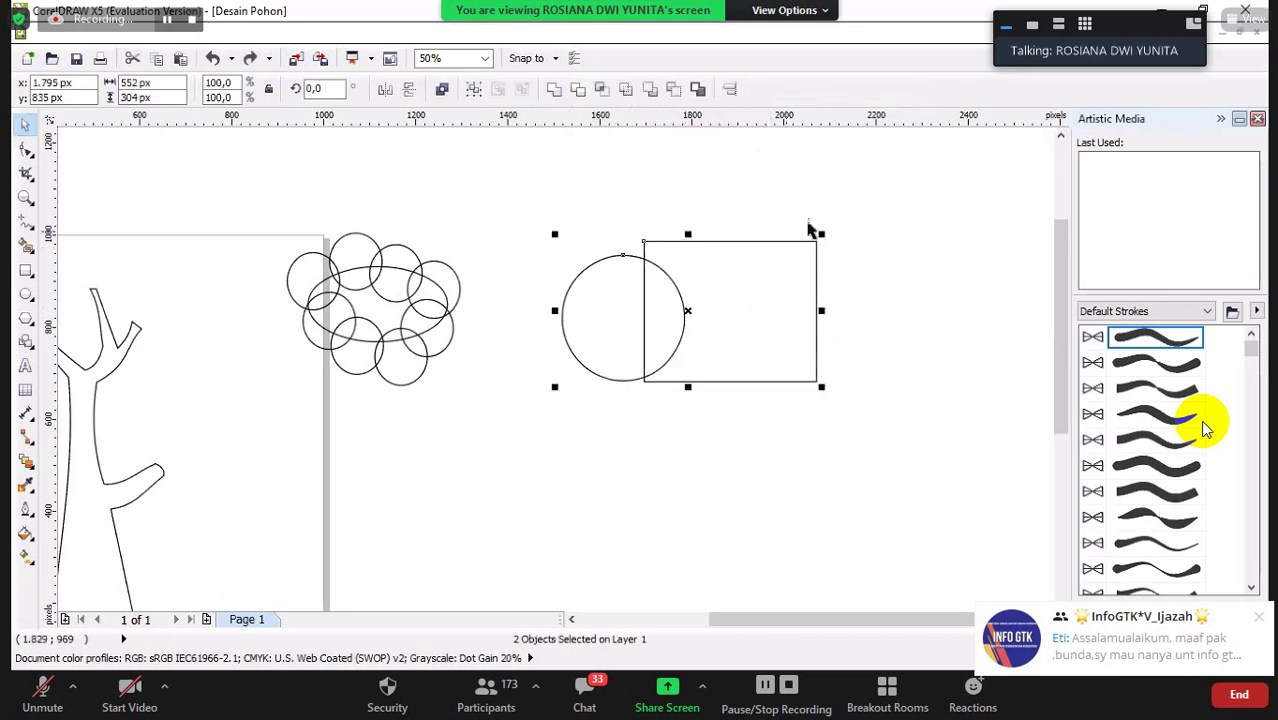
click(890, 207)
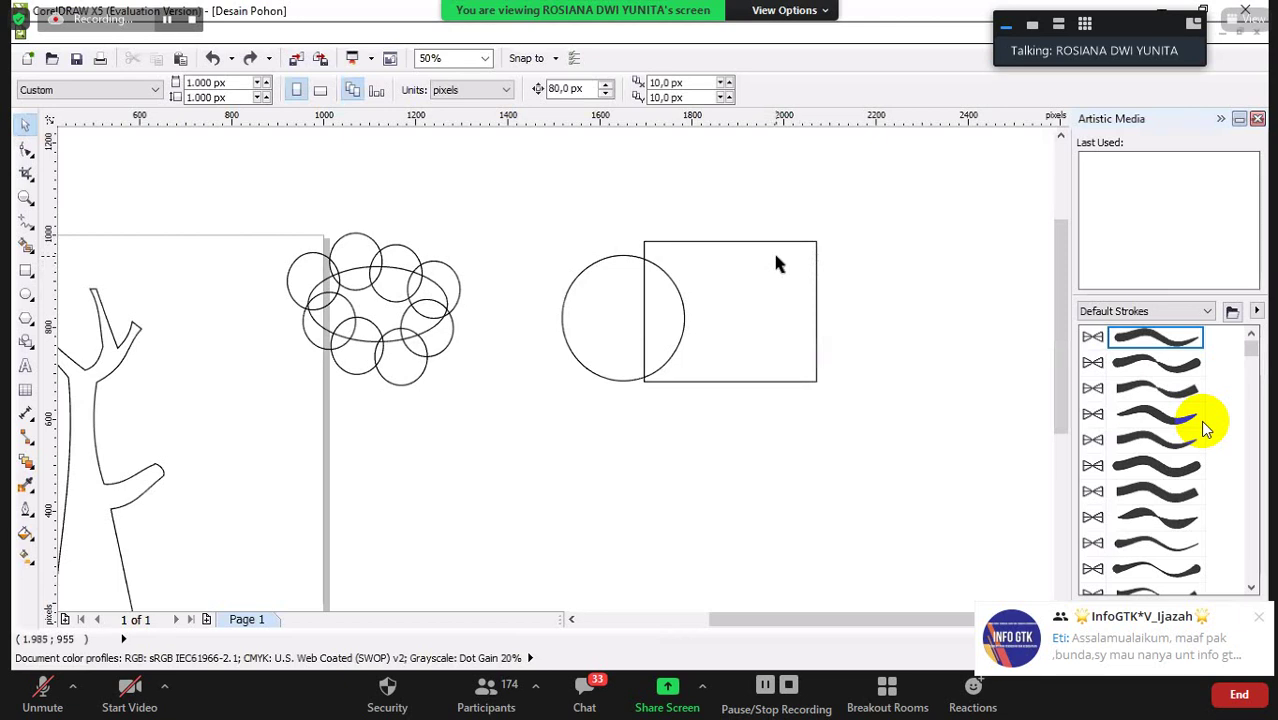
click(777, 257)
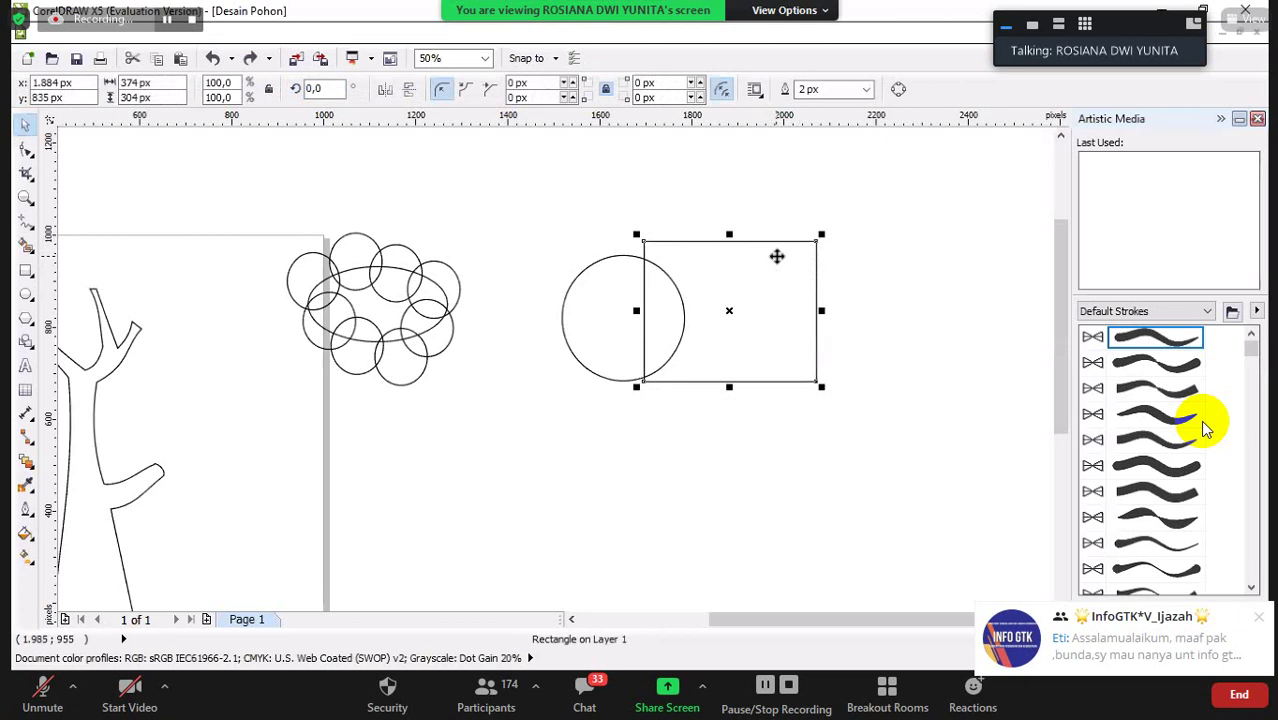
shift+click(613, 268)
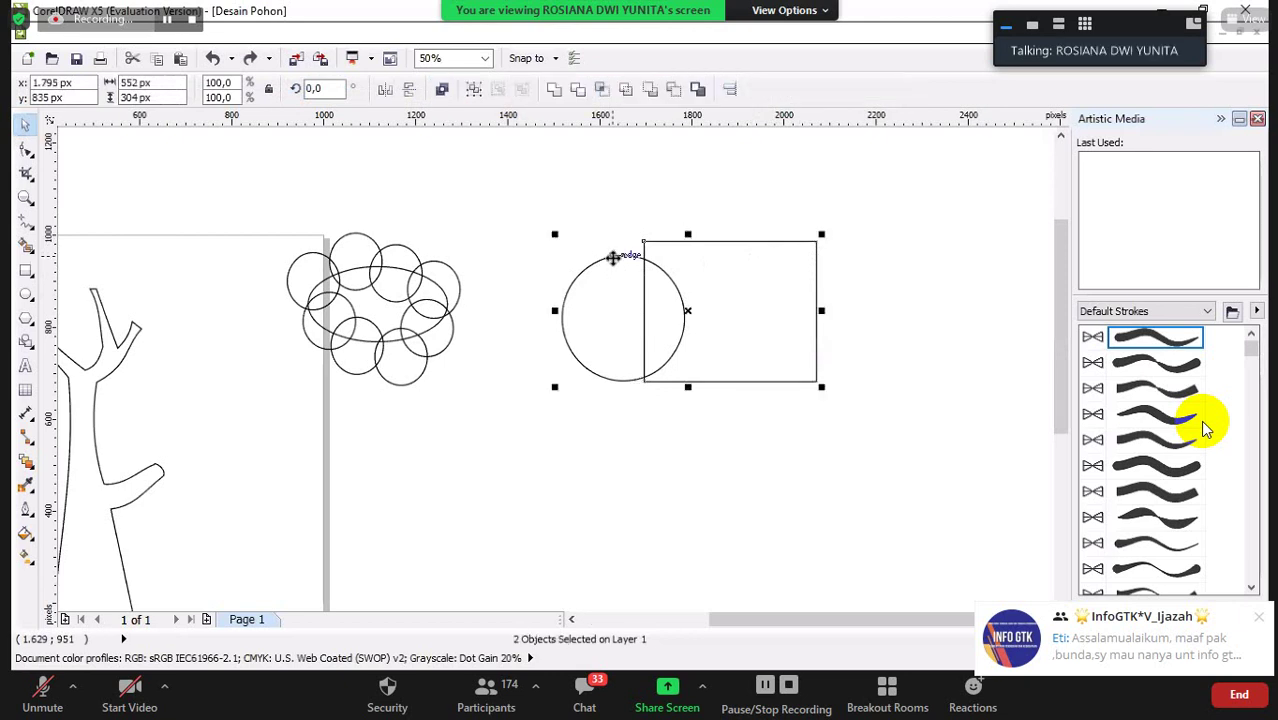
click(580, 90)
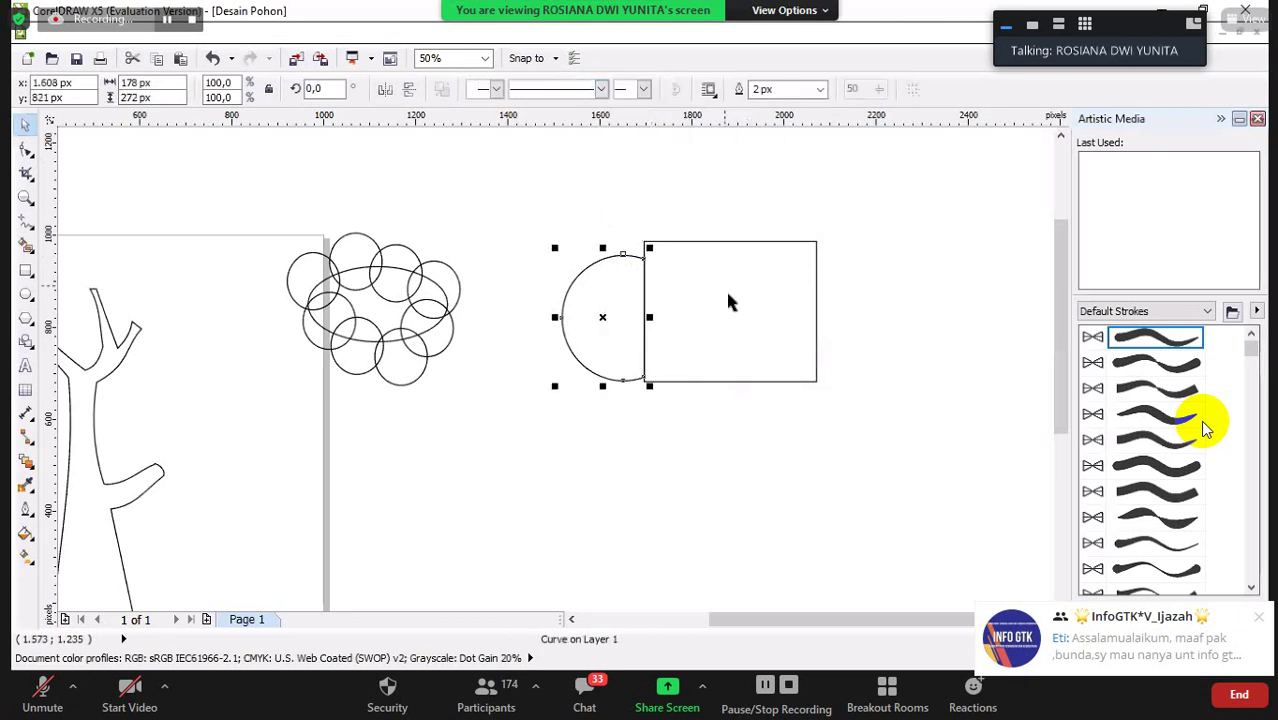
Move the rectangle away from the trimmed circle, and undo both the move and the trim
drag(728, 295, 845, 313)
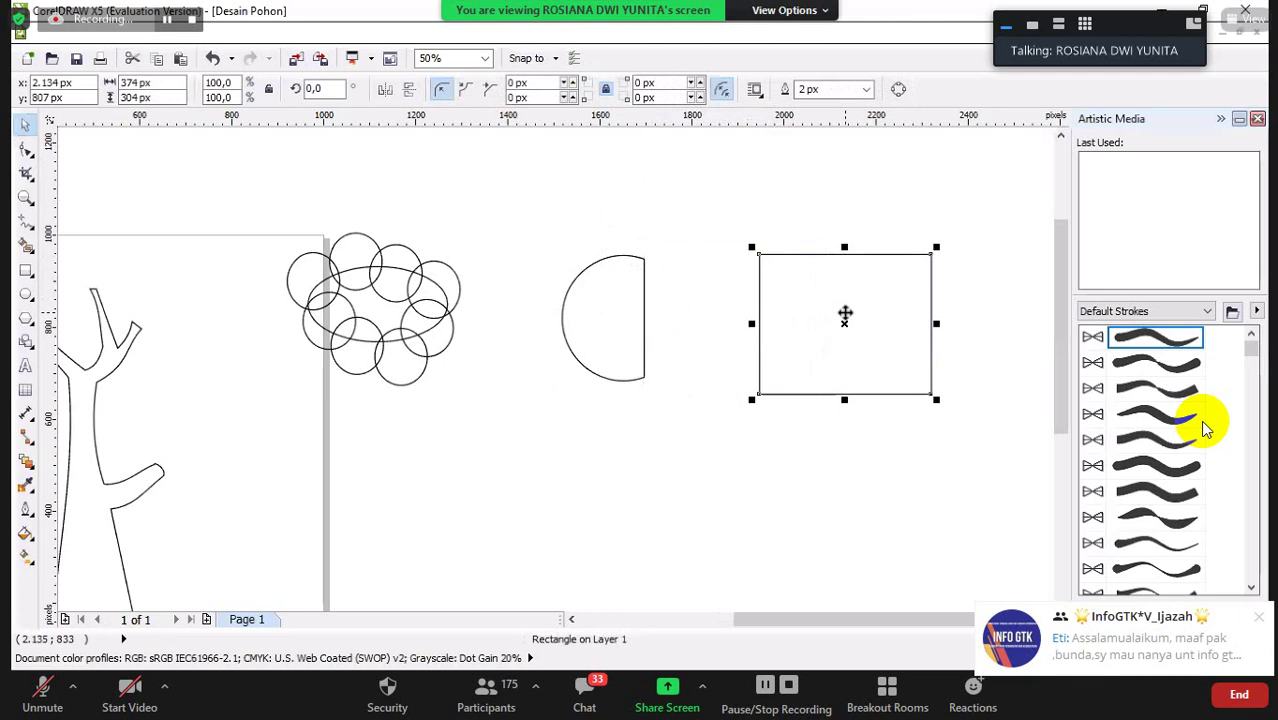
key(ctrl+z)
key(ctrl+z)
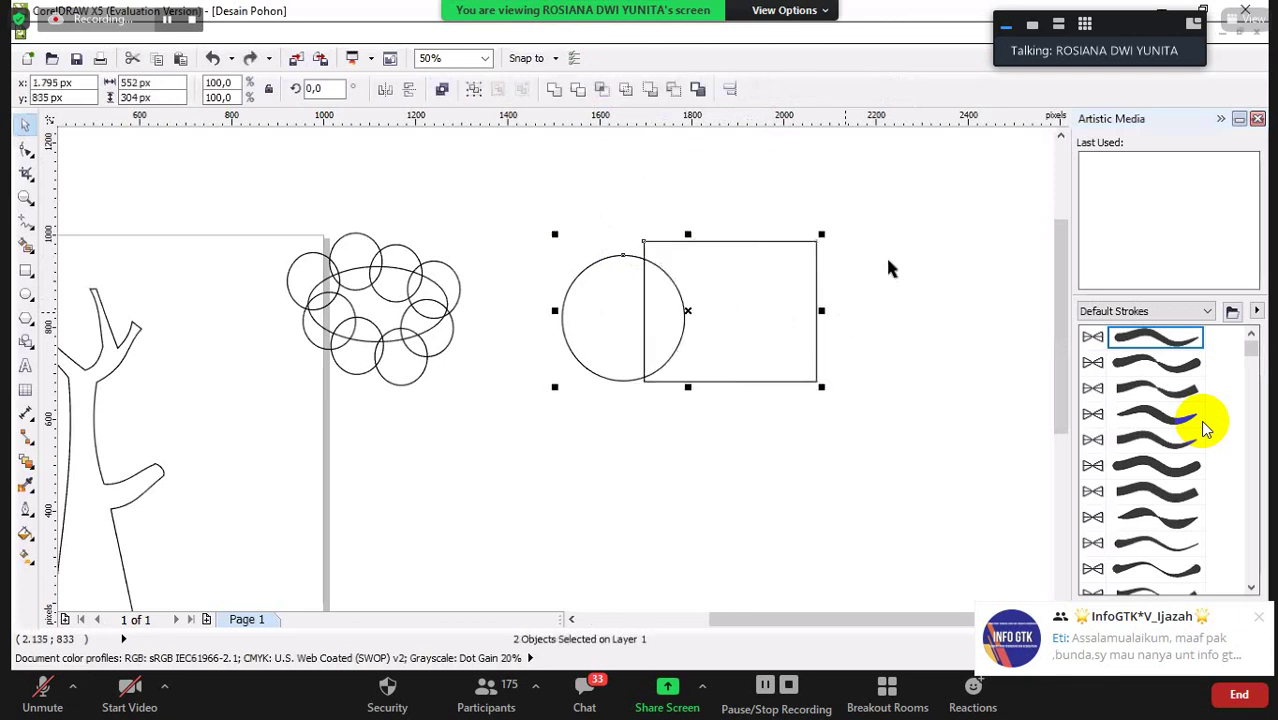
click(888, 255)
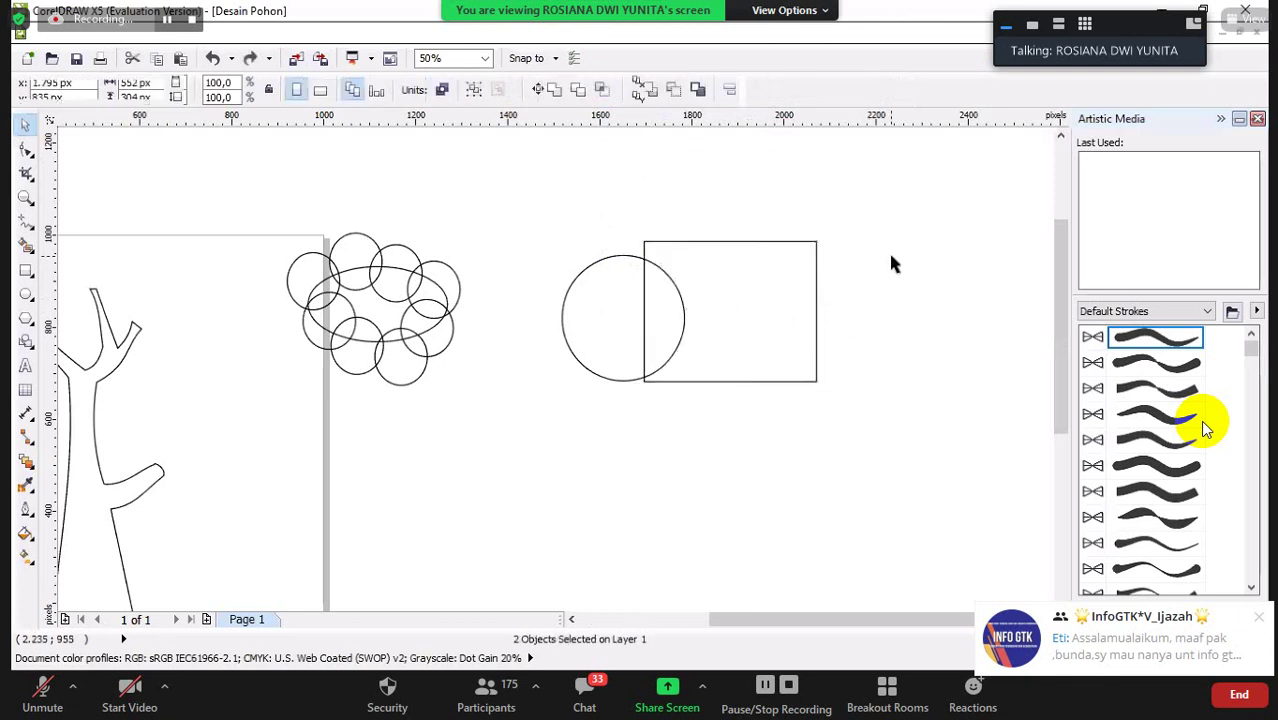
Trim the rectangle with the overlapping near-circle and undo the trim
click(602, 278)
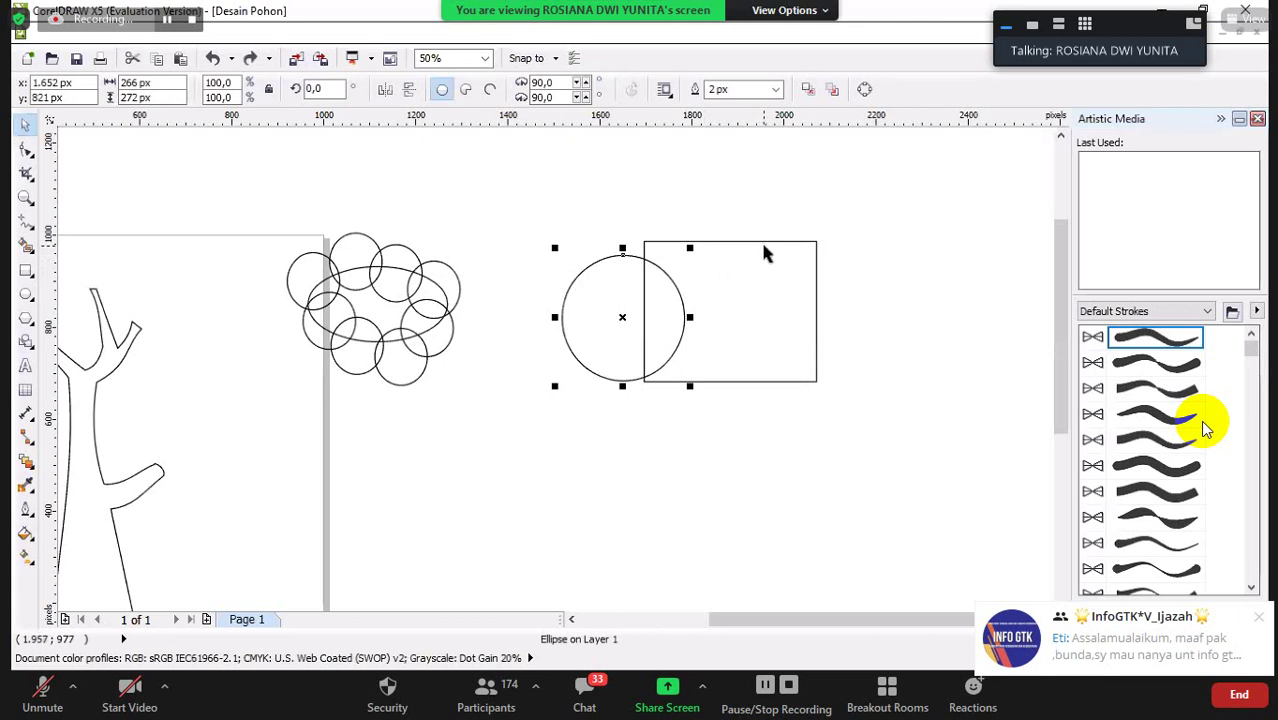
shift+click(762, 242)
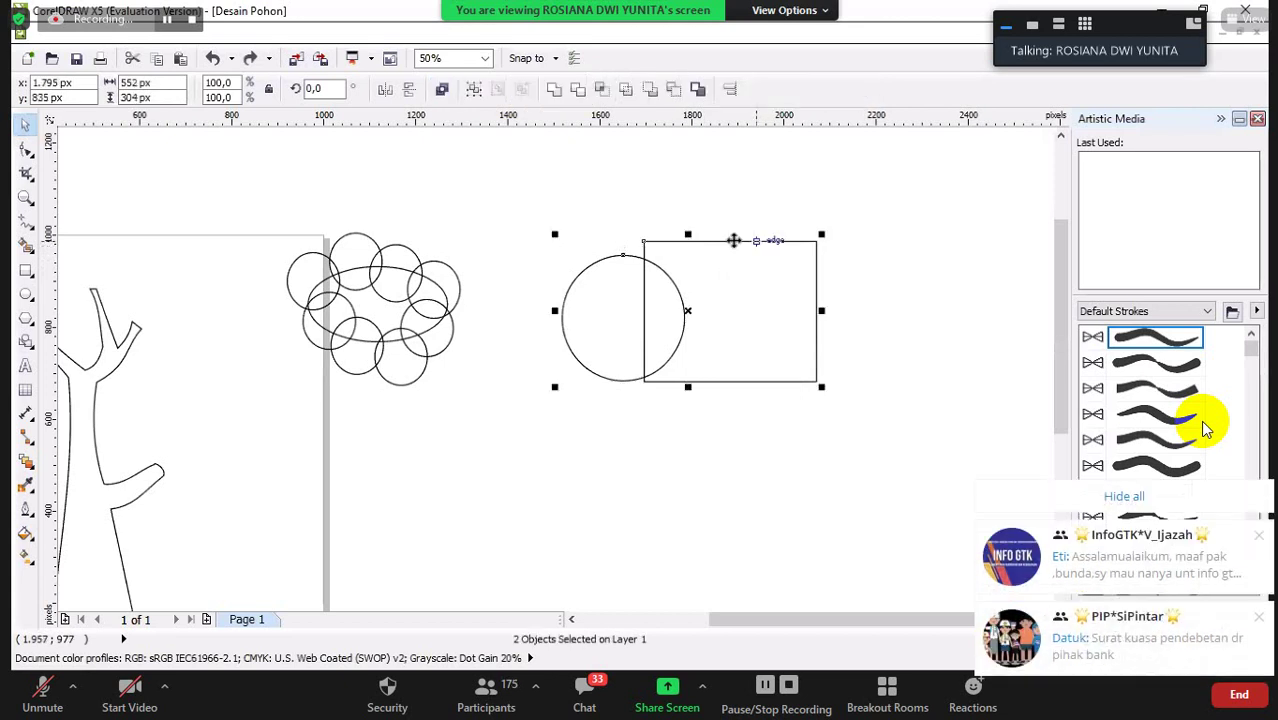
click(580, 90)
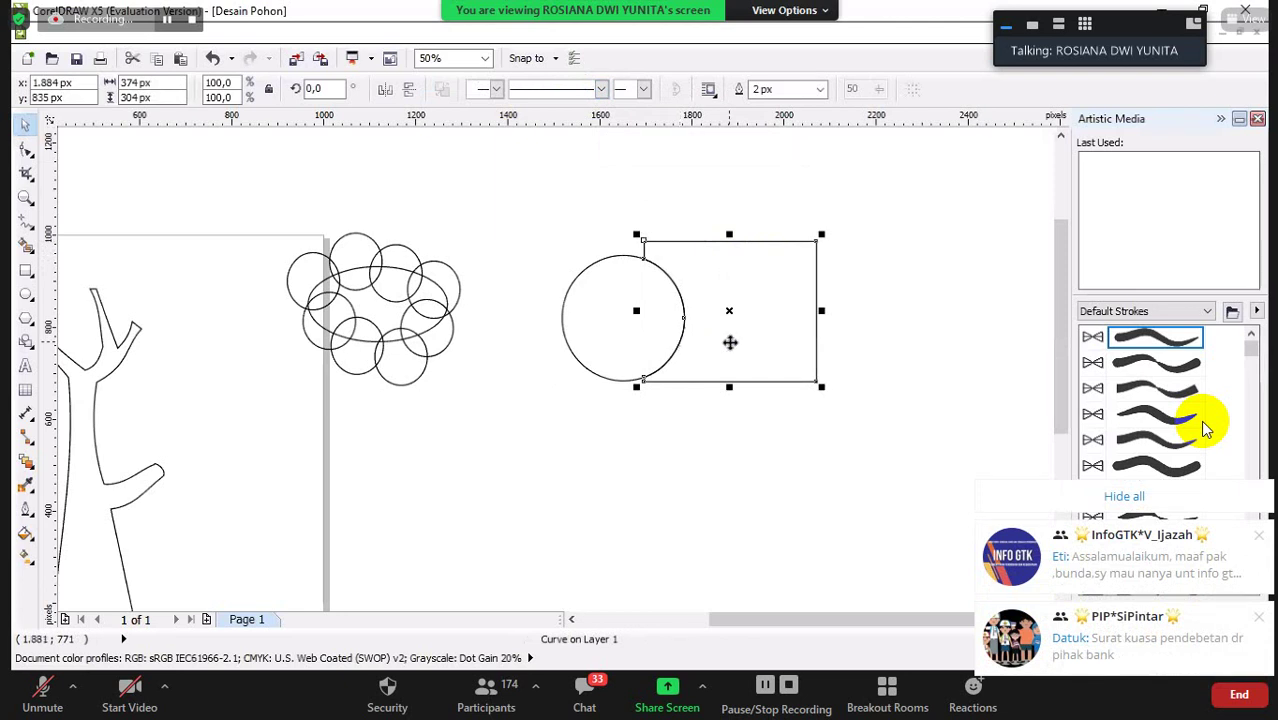
key(ctrl+z)
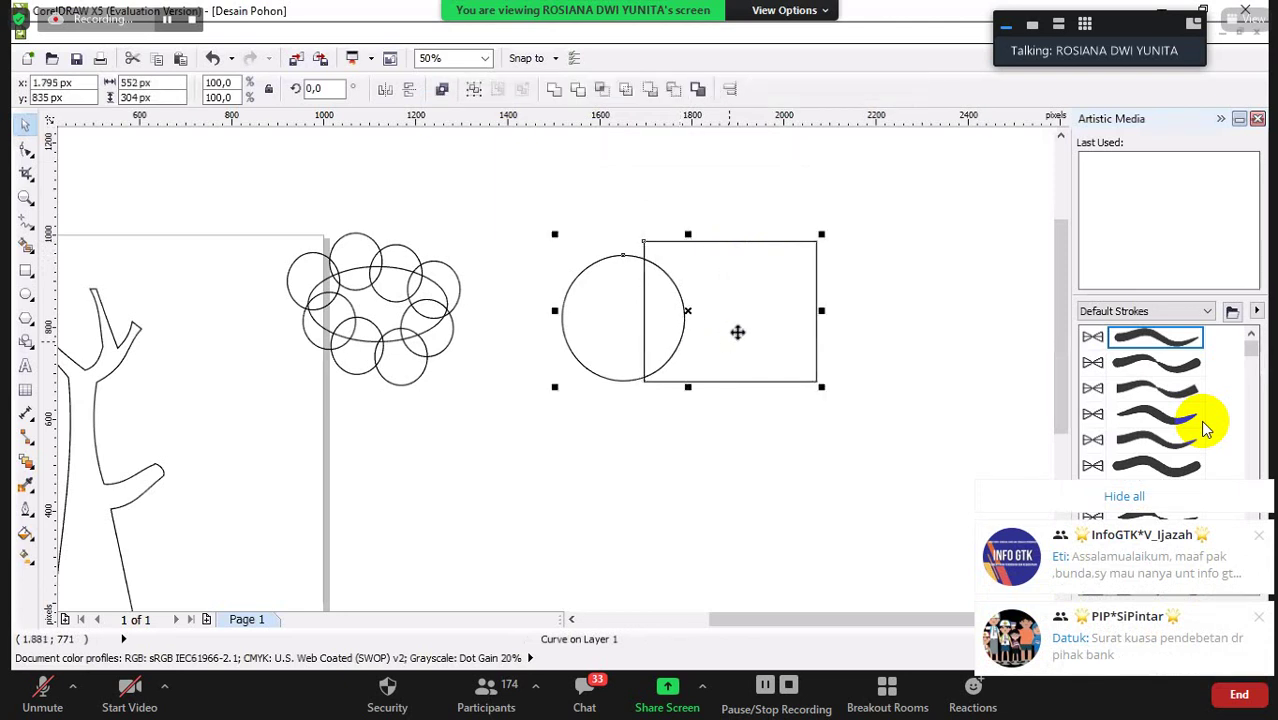
click(939, 211)
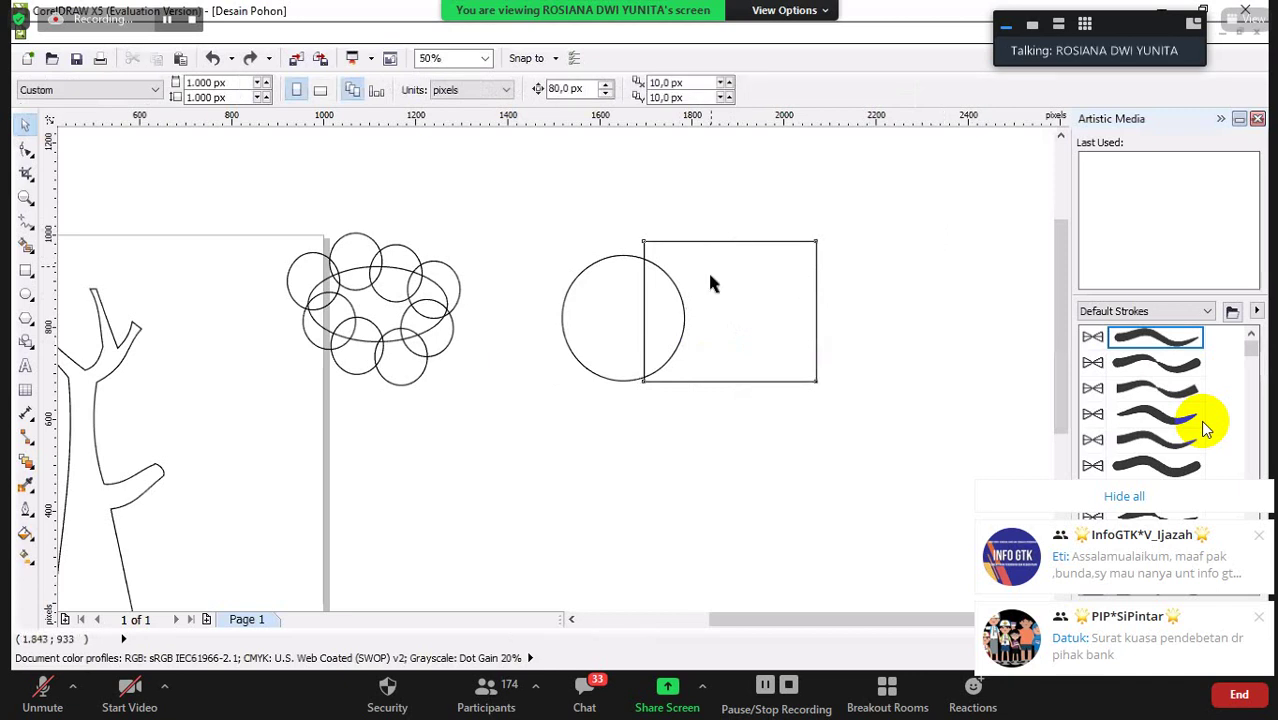
Intersect the rectangle and near-circle, and move the rectangle and the overlap piece away from the circle
click(679, 320)
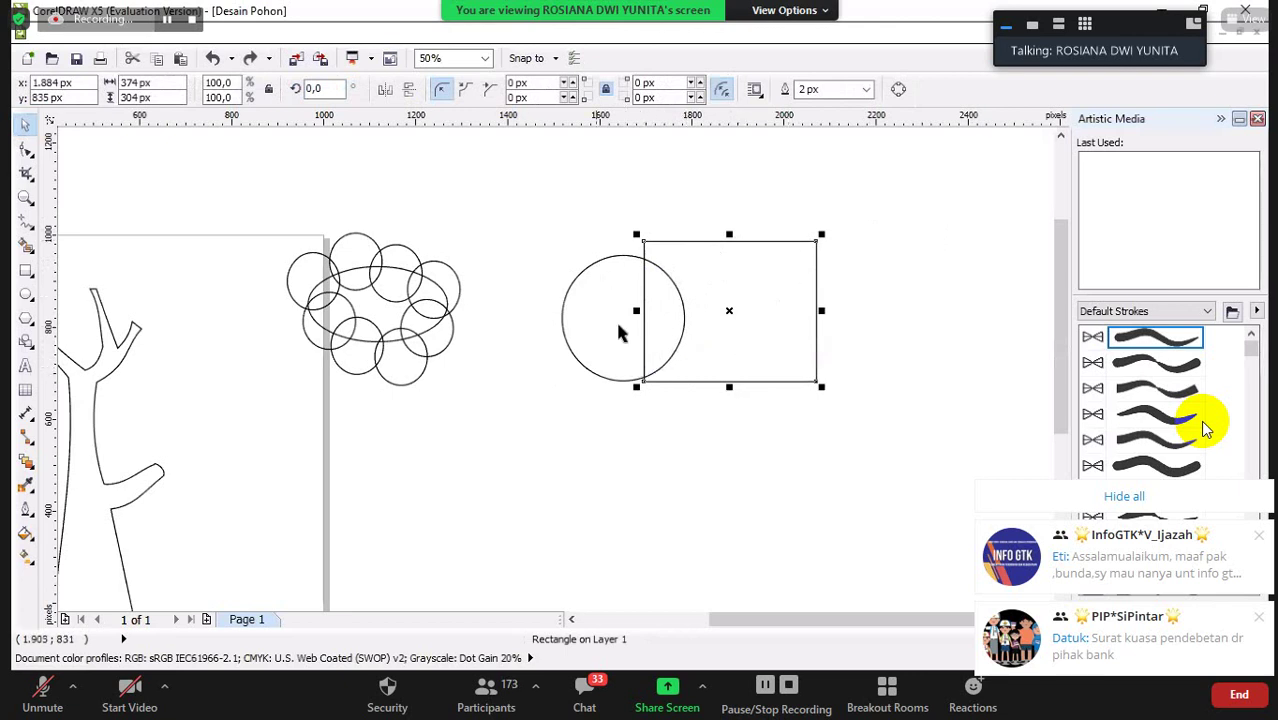
shift+click(602, 293)
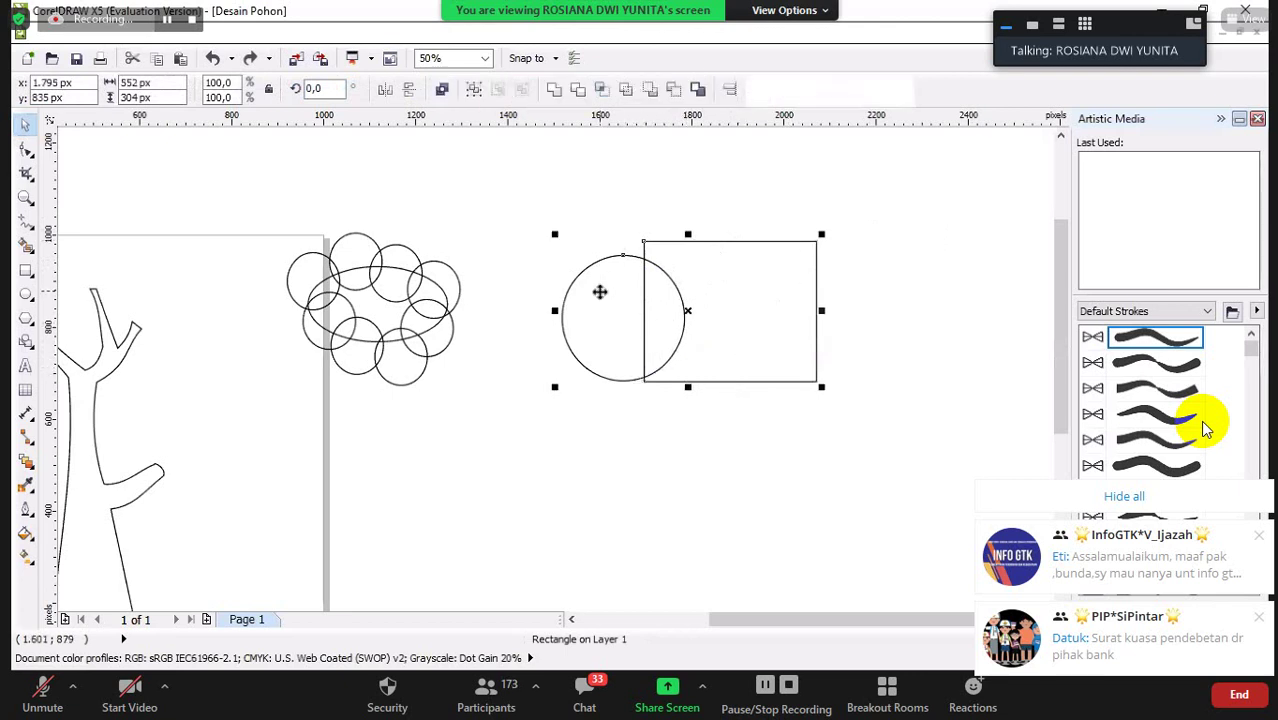
click(602, 90)
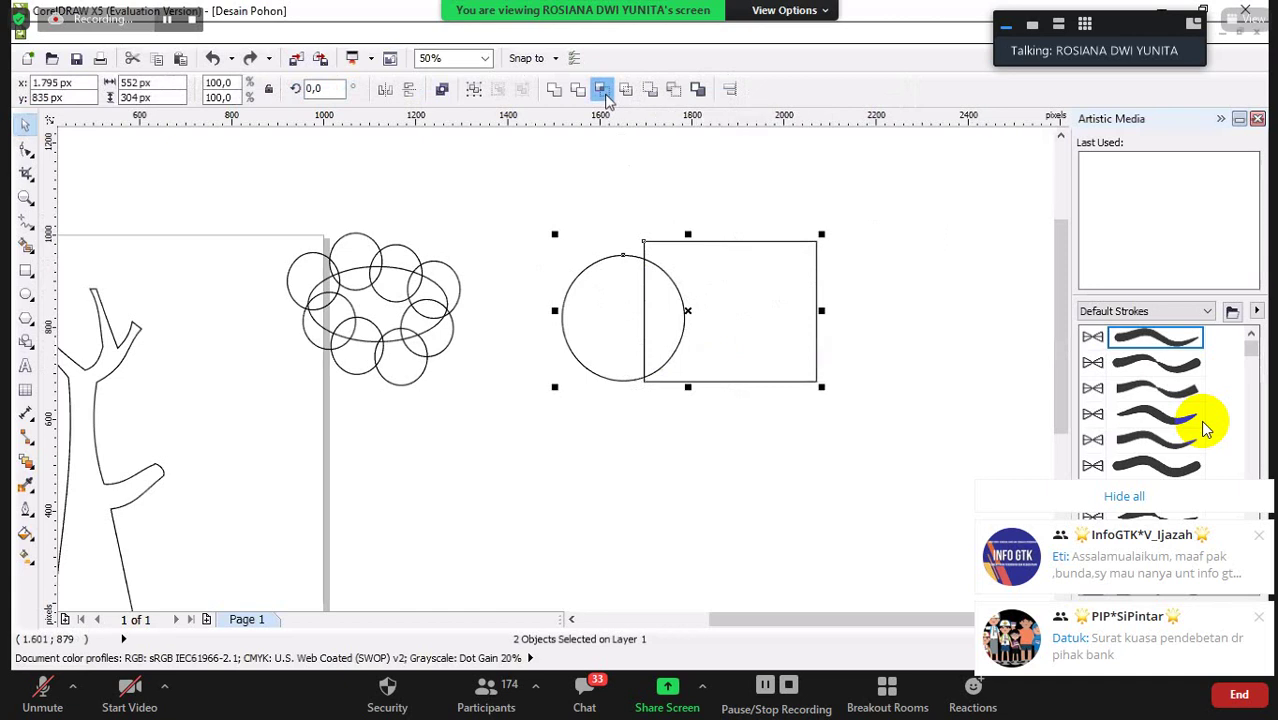
drag(660, 245, 842, 298)
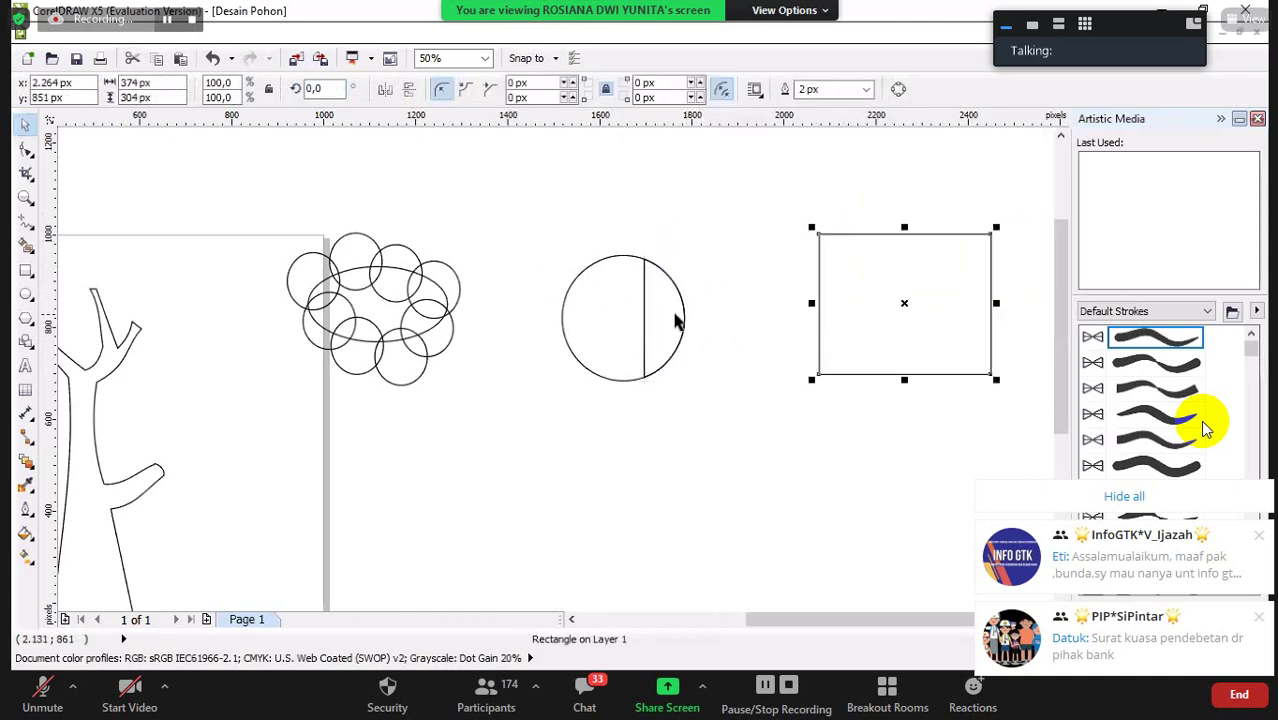
drag(681, 319, 749, 449)
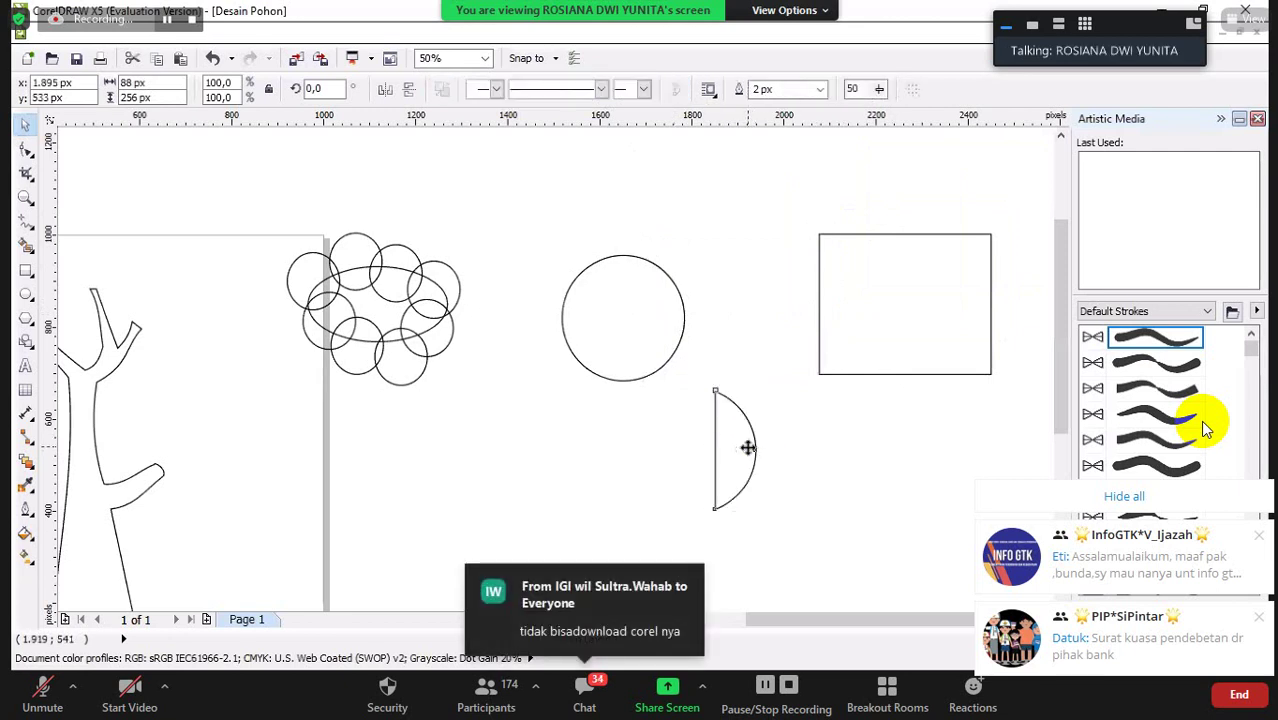
drag(748, 449, 732, 427)
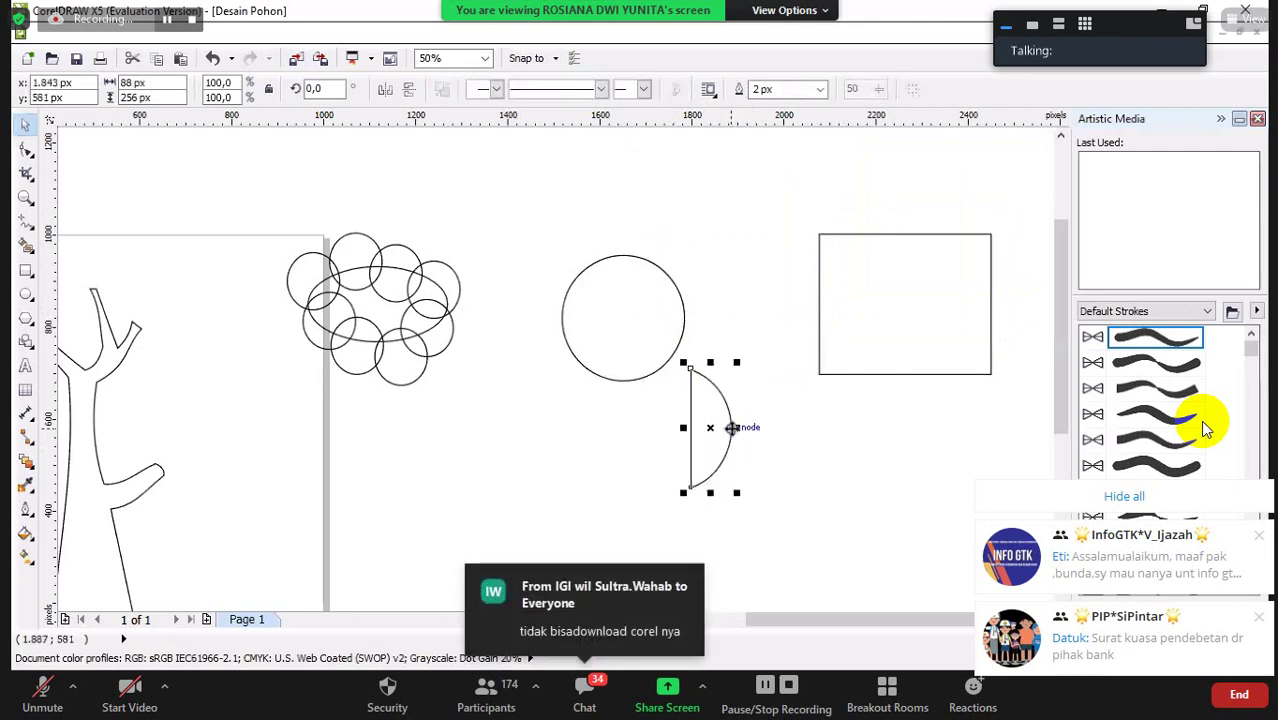
Undo the moves and the intersection so the near-circle and rectangle overlap as before, and clear the selection
key(ctrl+z)
key(ctrl+z)
key(ctrl+z)
key(ctrl+z)
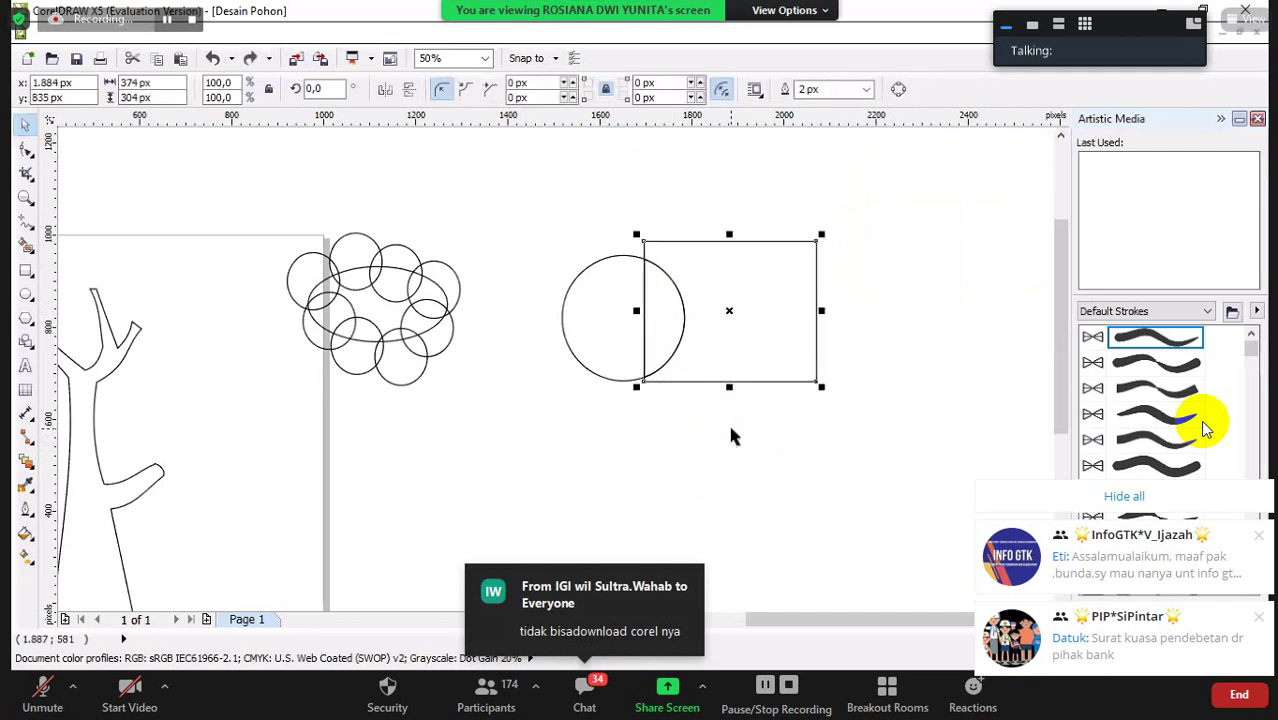
key(ctrl+z)
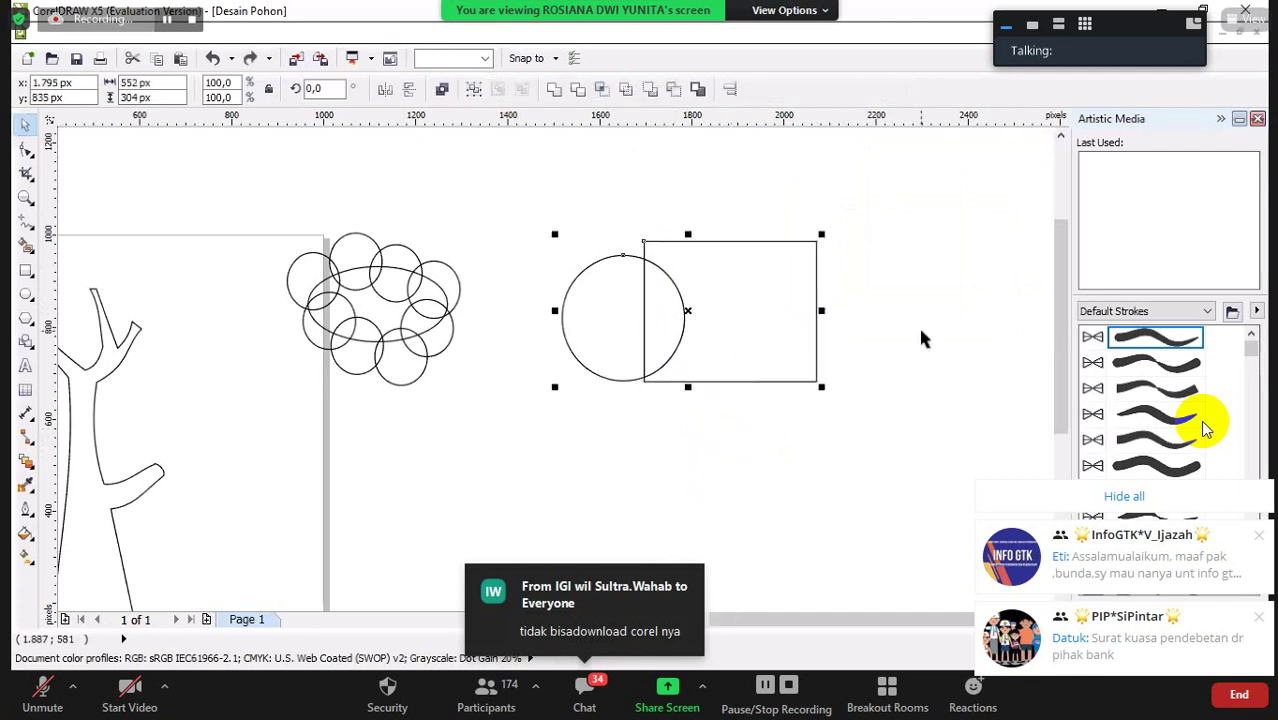
click(921, 332)
Simplify the overlapping rectangle and near-circle, and move the two shapes together across the empty area
click(643, 300)
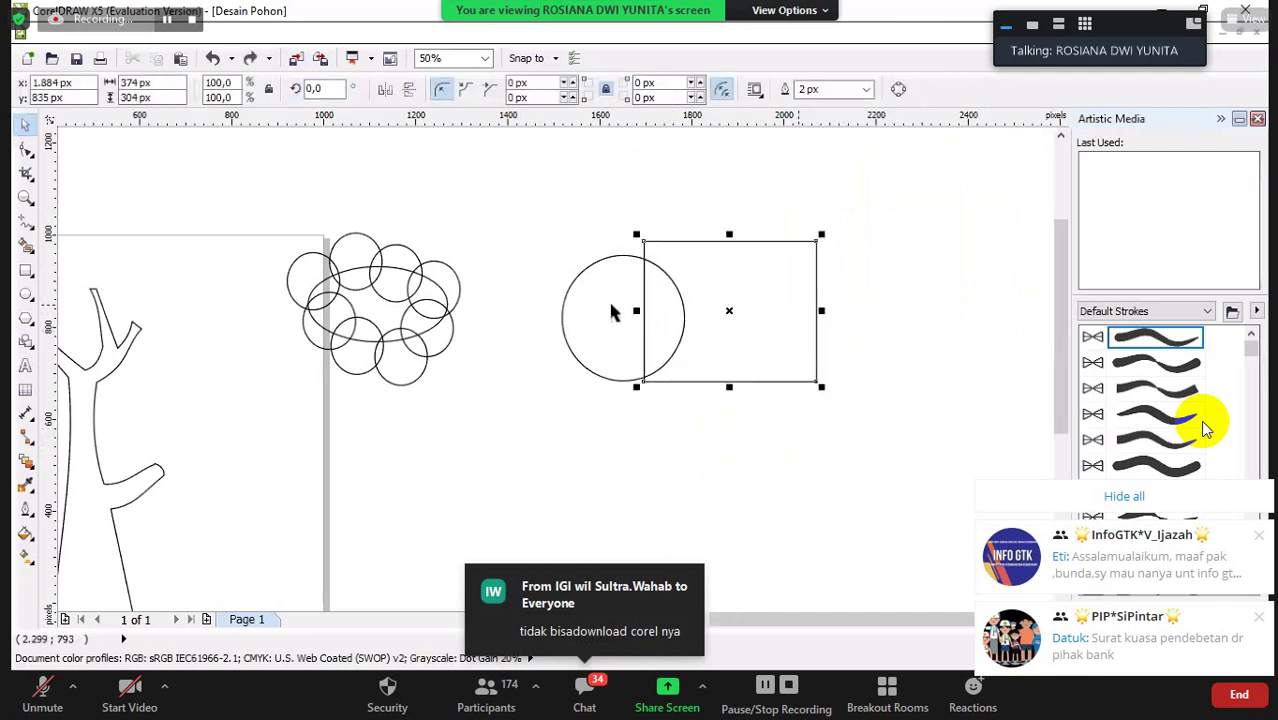
shift+click(612, 312)
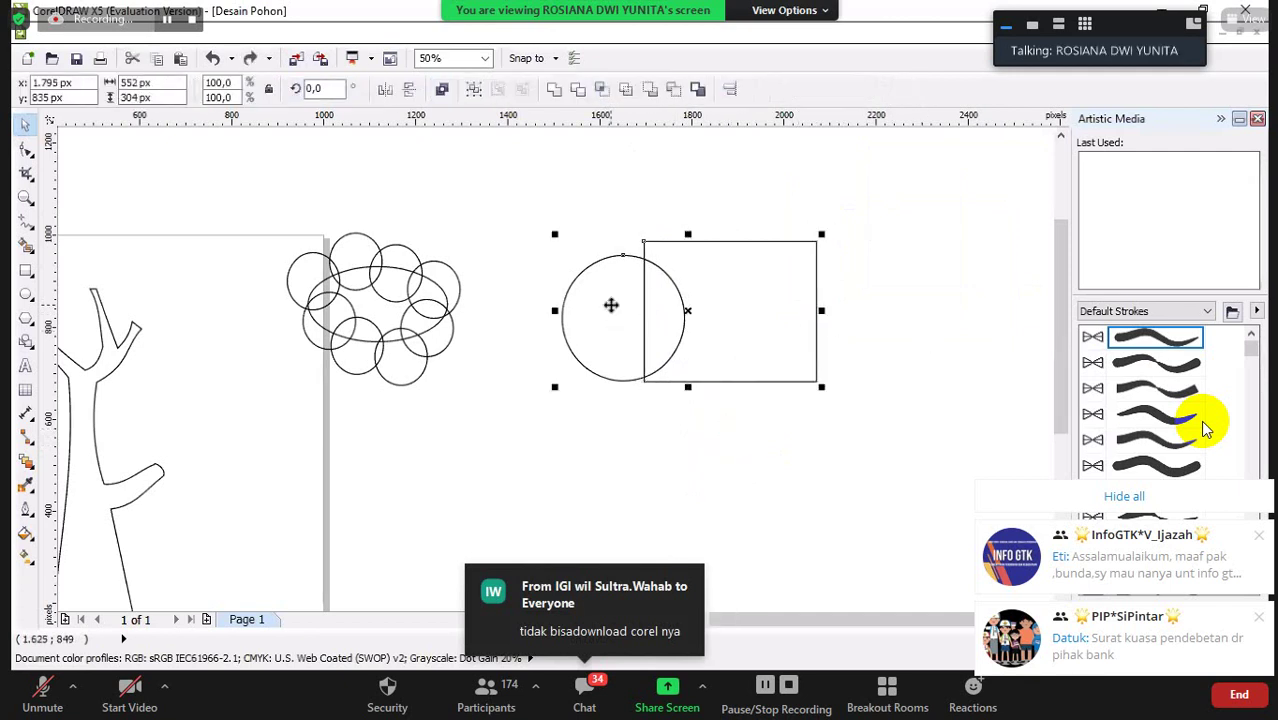
click(626, 91)
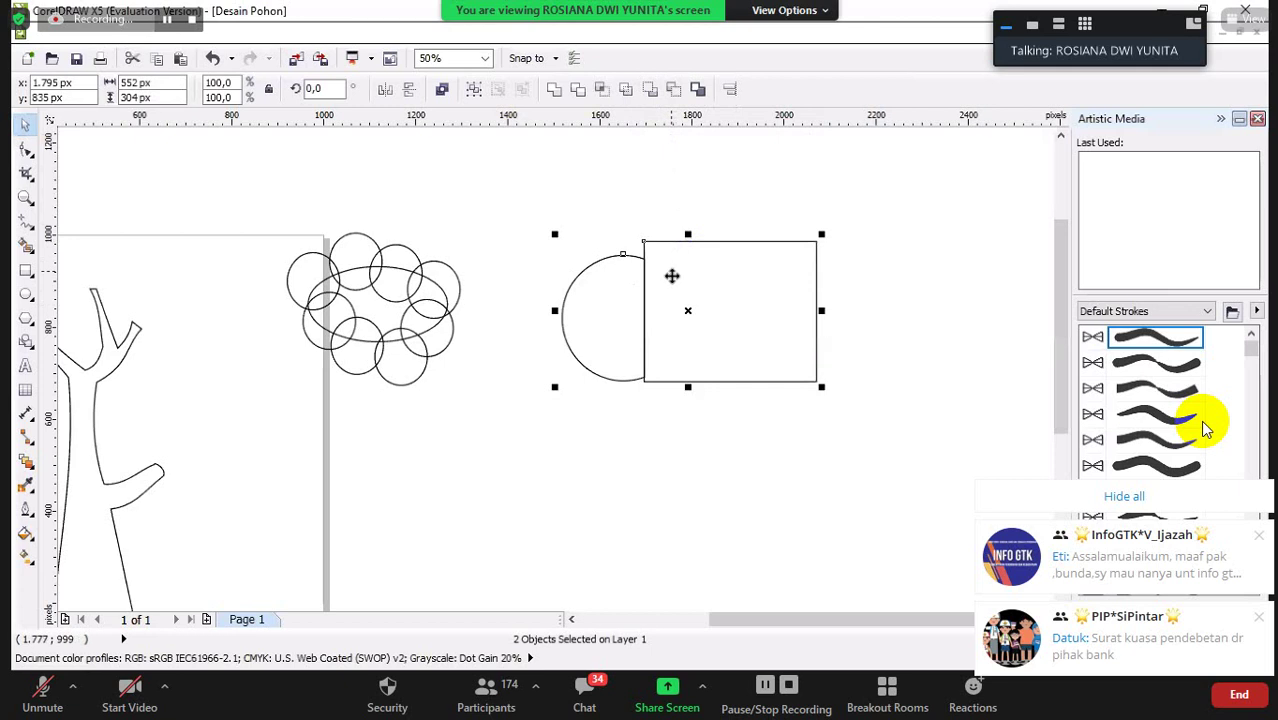
drag(673, 277, 742, 271)
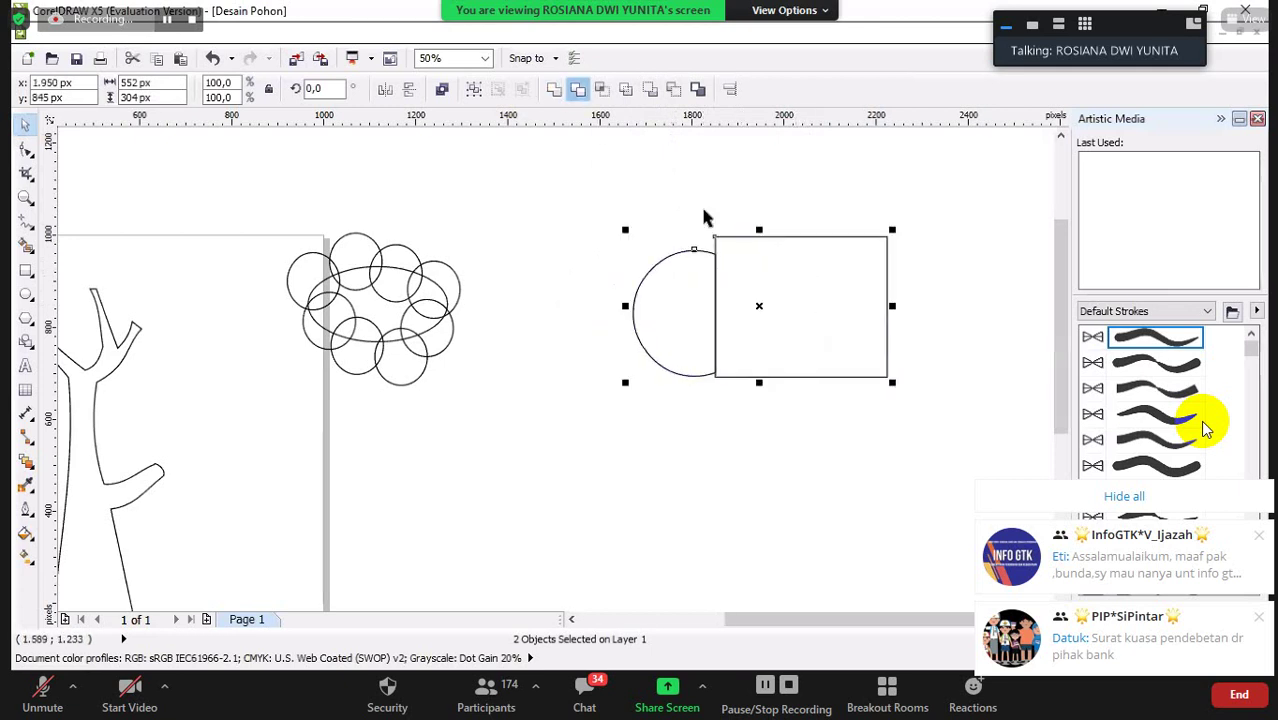
drag(748, 281, 703, 276)
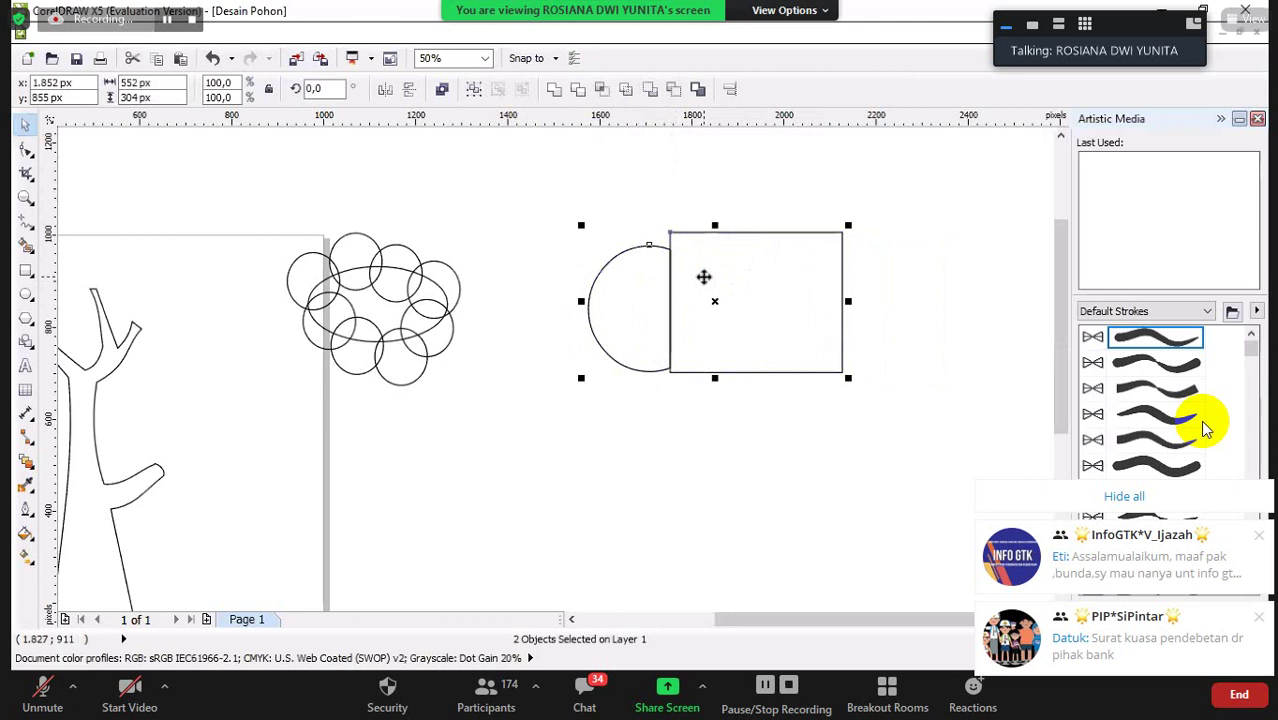
Undo the moves and the simplification of the two shapes, and deselect them
key(ctrl+z)
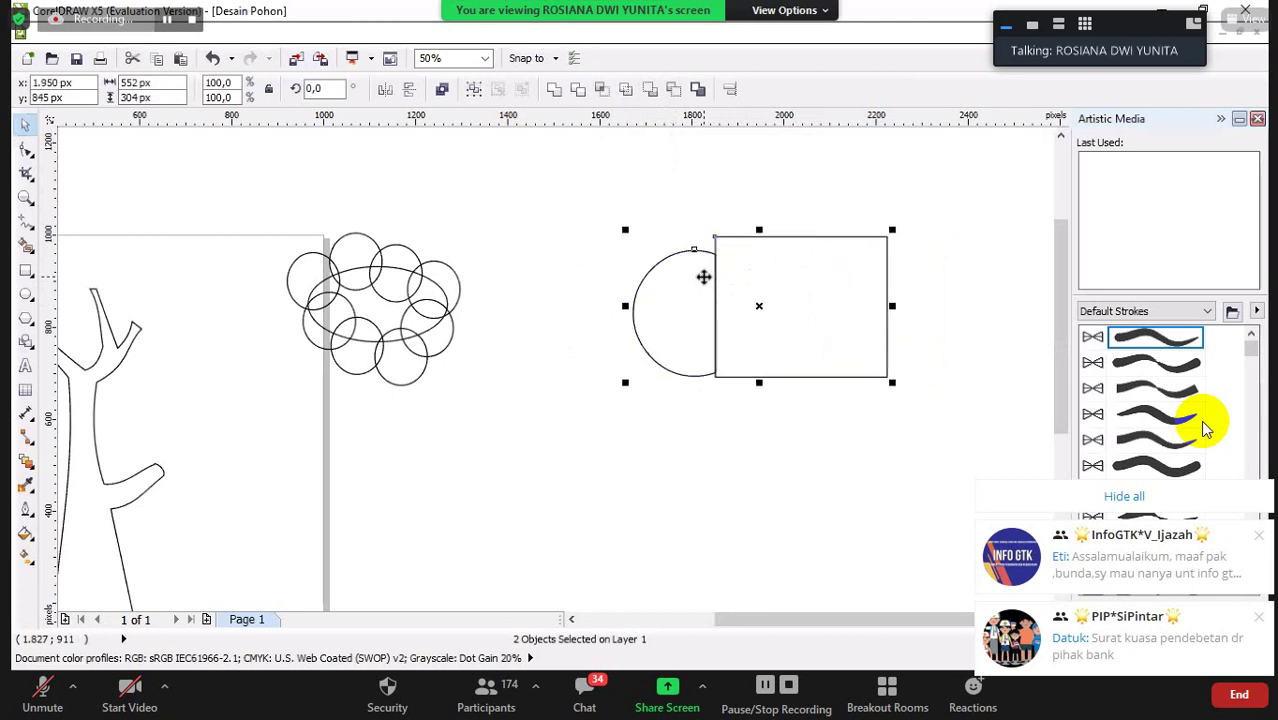
key(ctrl+z)
key(ctrl+z)
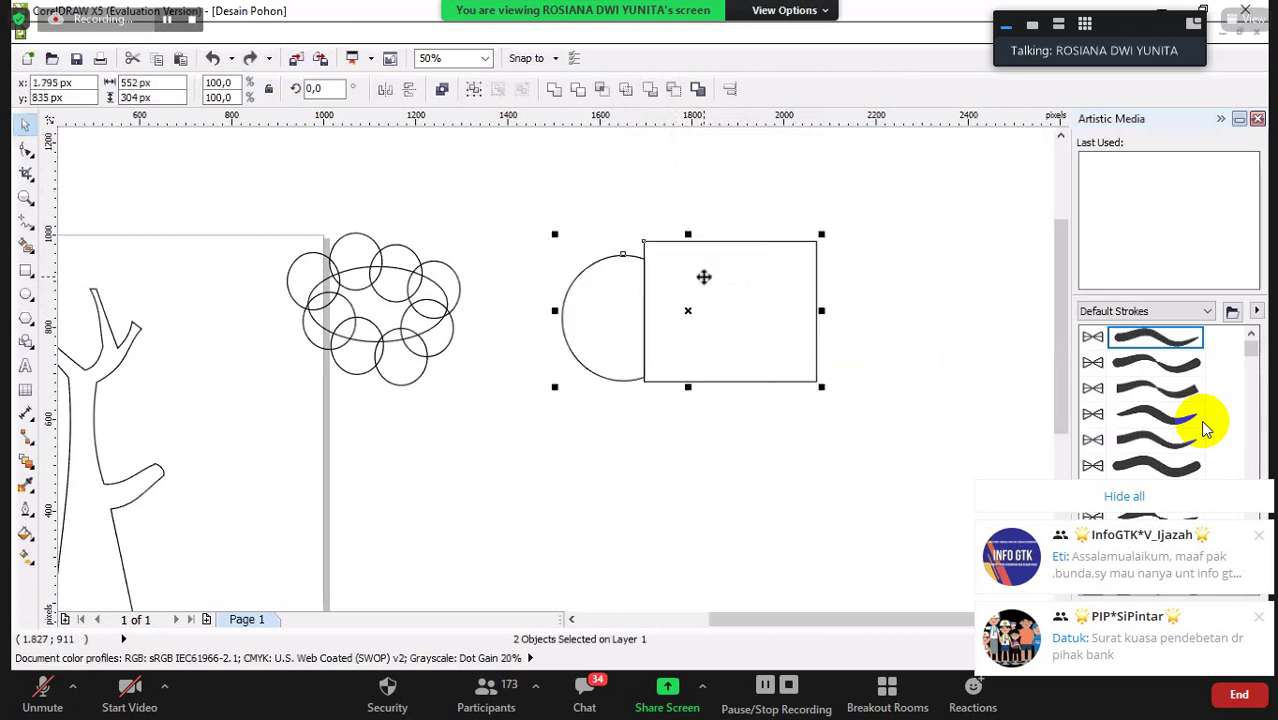
key(ctrl+z)
click(878, 245)
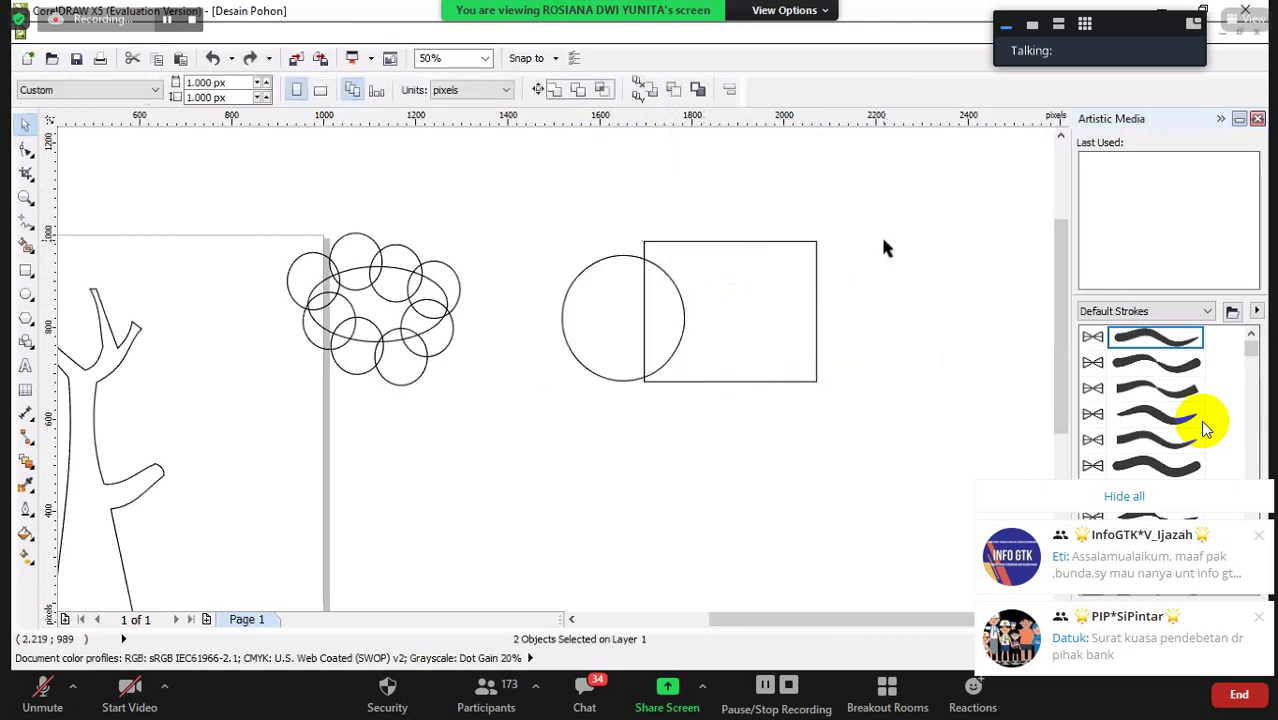
Simplify the near-circle and rectangle once more, shift both shapes slightly, and undo the shift and the simplification
click(596, 303)
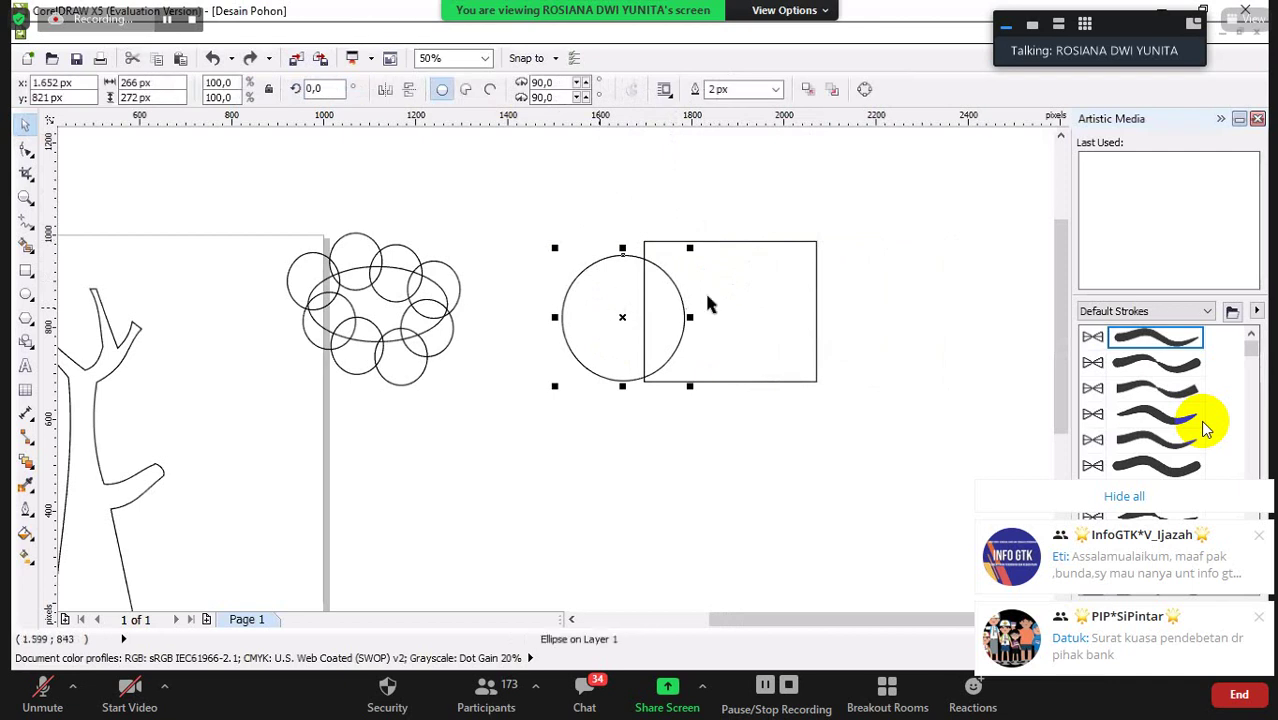
shift+click(780, 243)
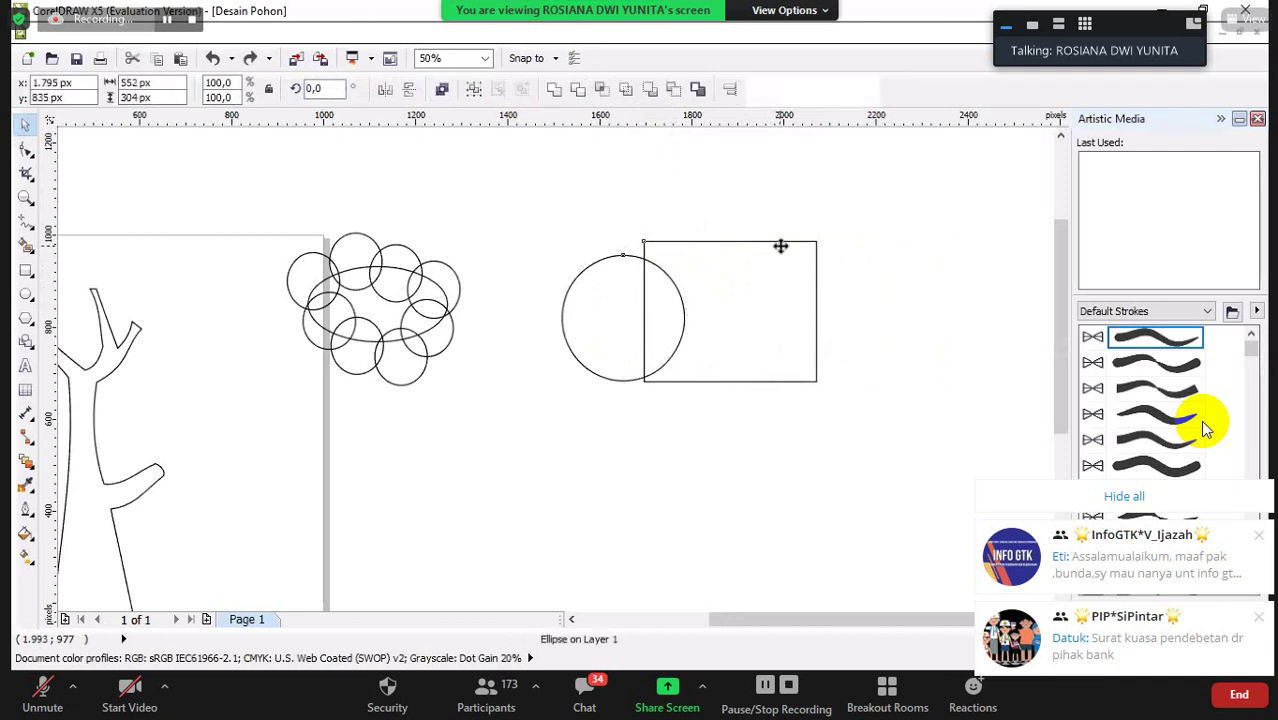
click(626, 90)
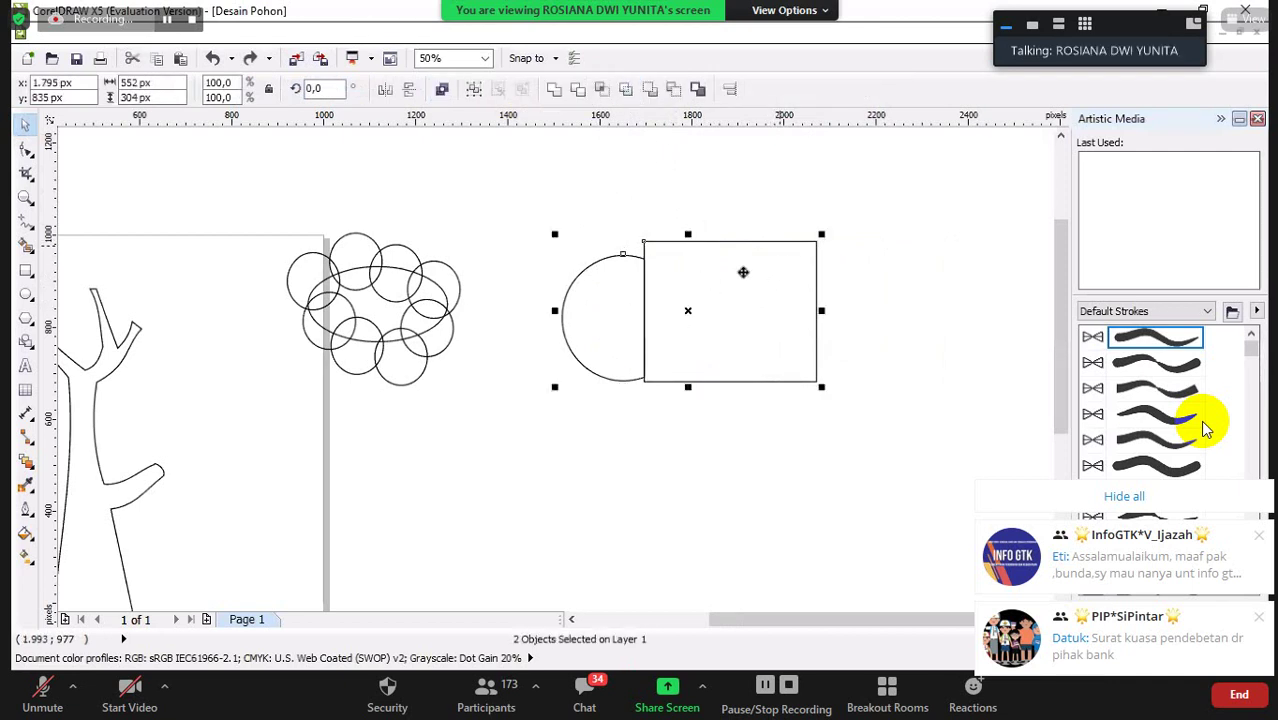
mouse_move(745, 271)
mouse_down()
mouse_move(834, 260)
mouse_move(723, 265)
mouse_up()
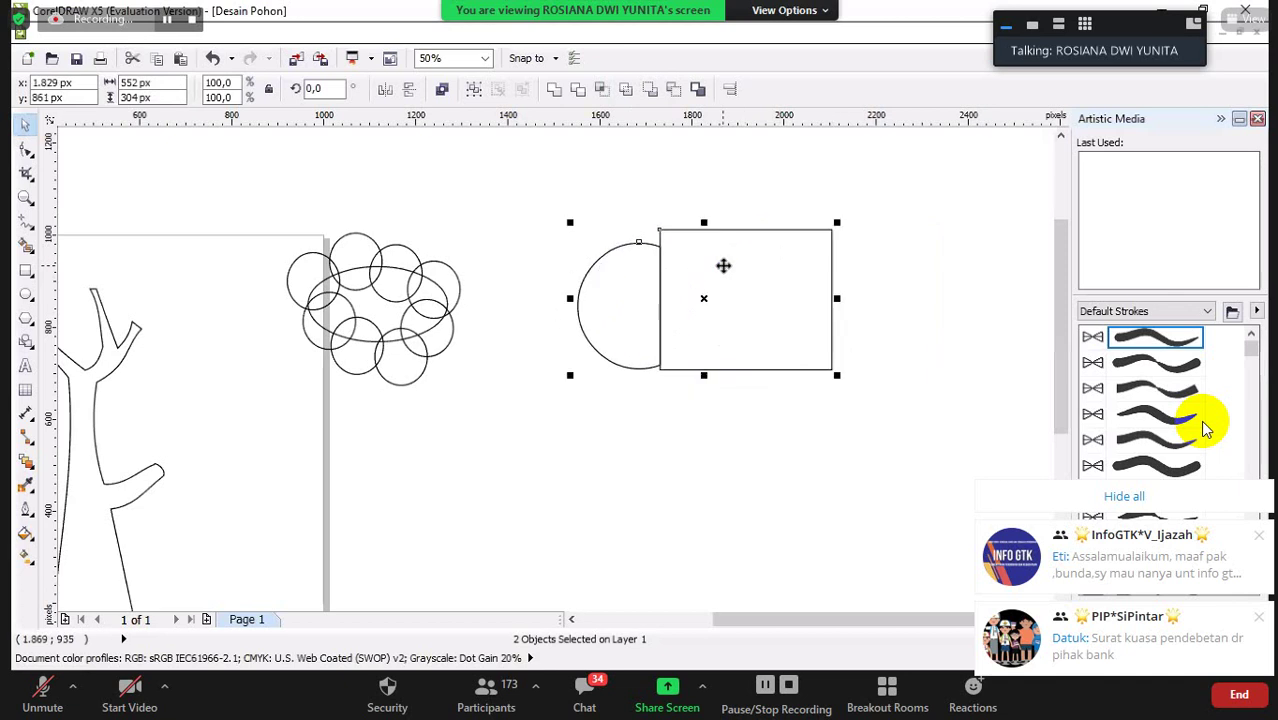
key(ctrl+z)
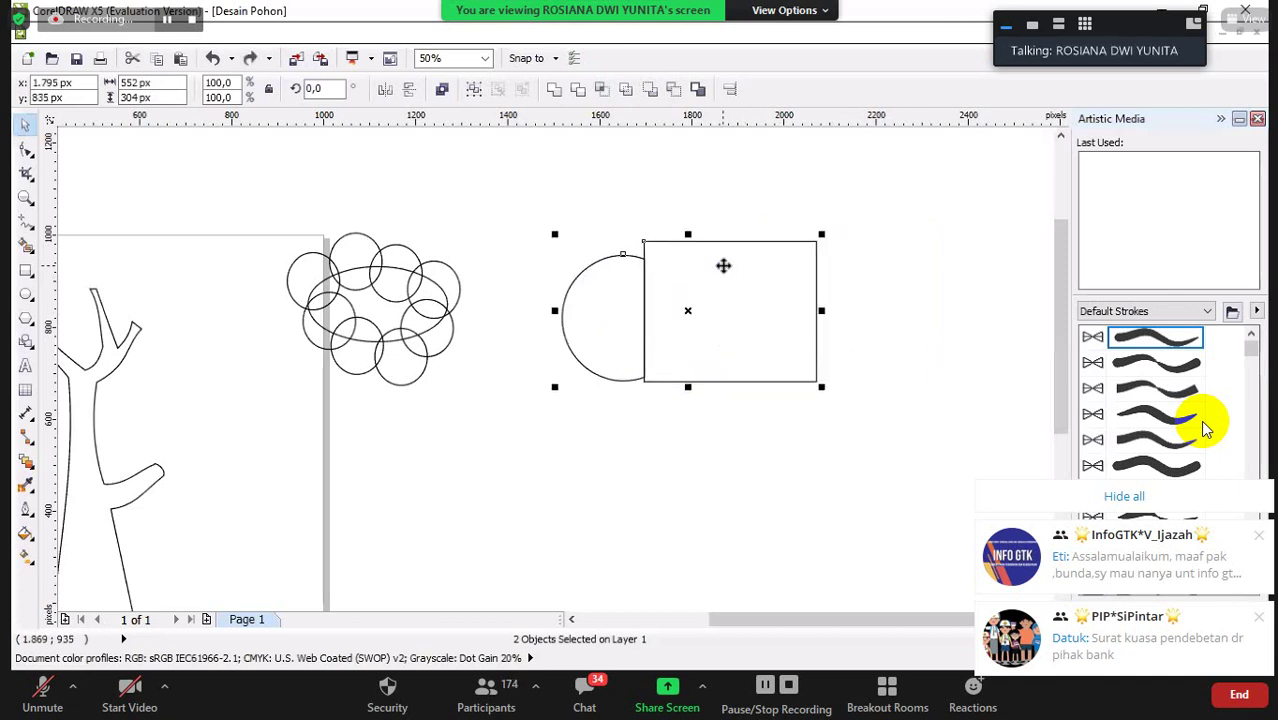
key(ctrl+z)
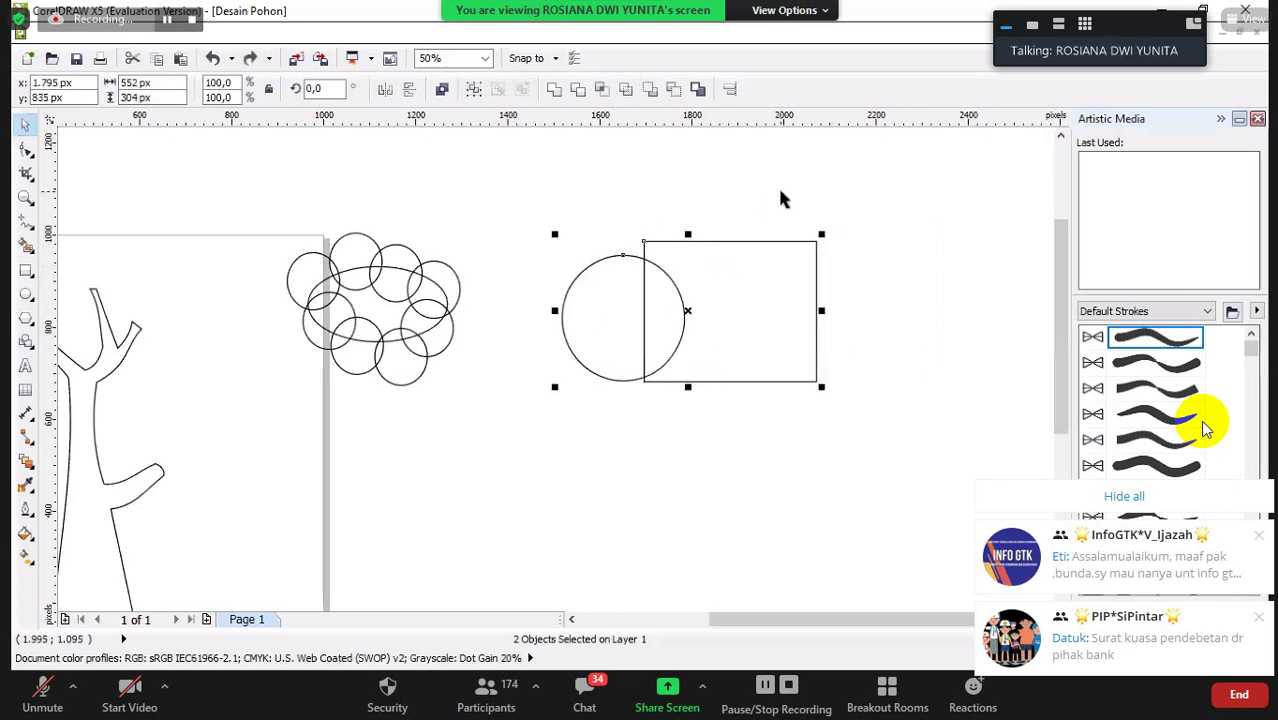
Cut the near-circle out of the rectangle with Front minus back, shift the result, and undo the shift and the cut
click(781, 198)
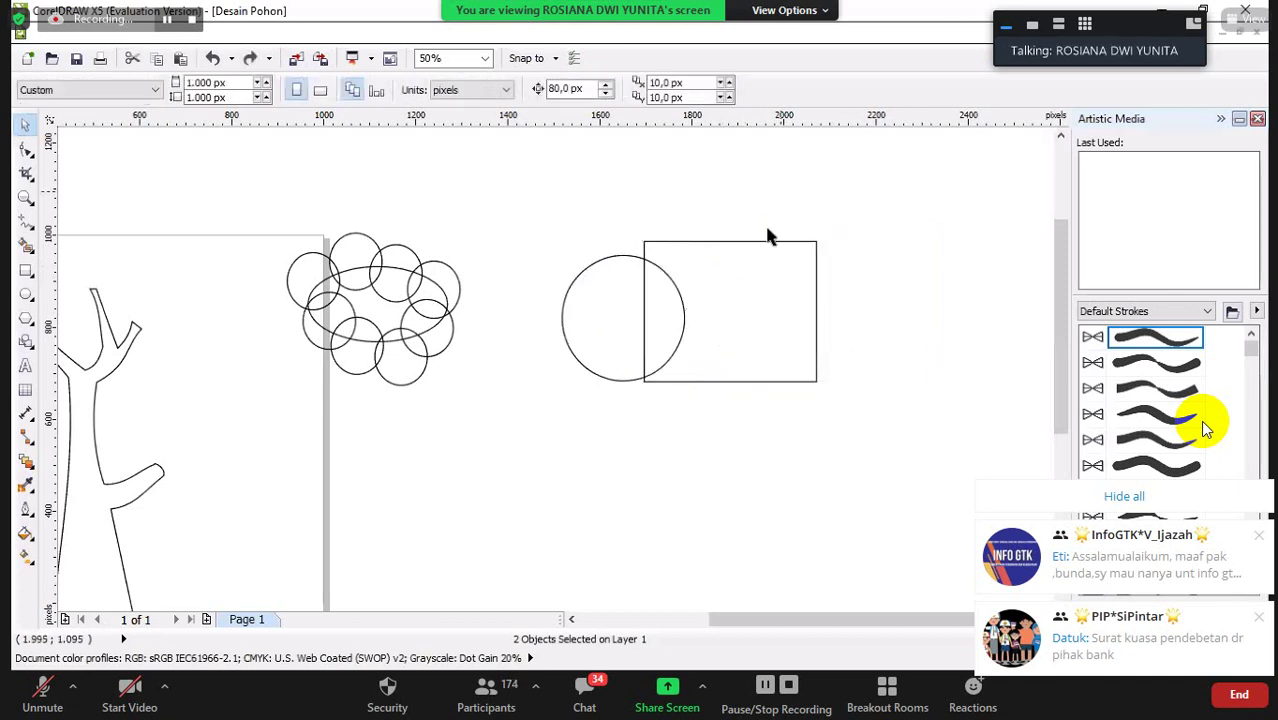
click(705, 287)
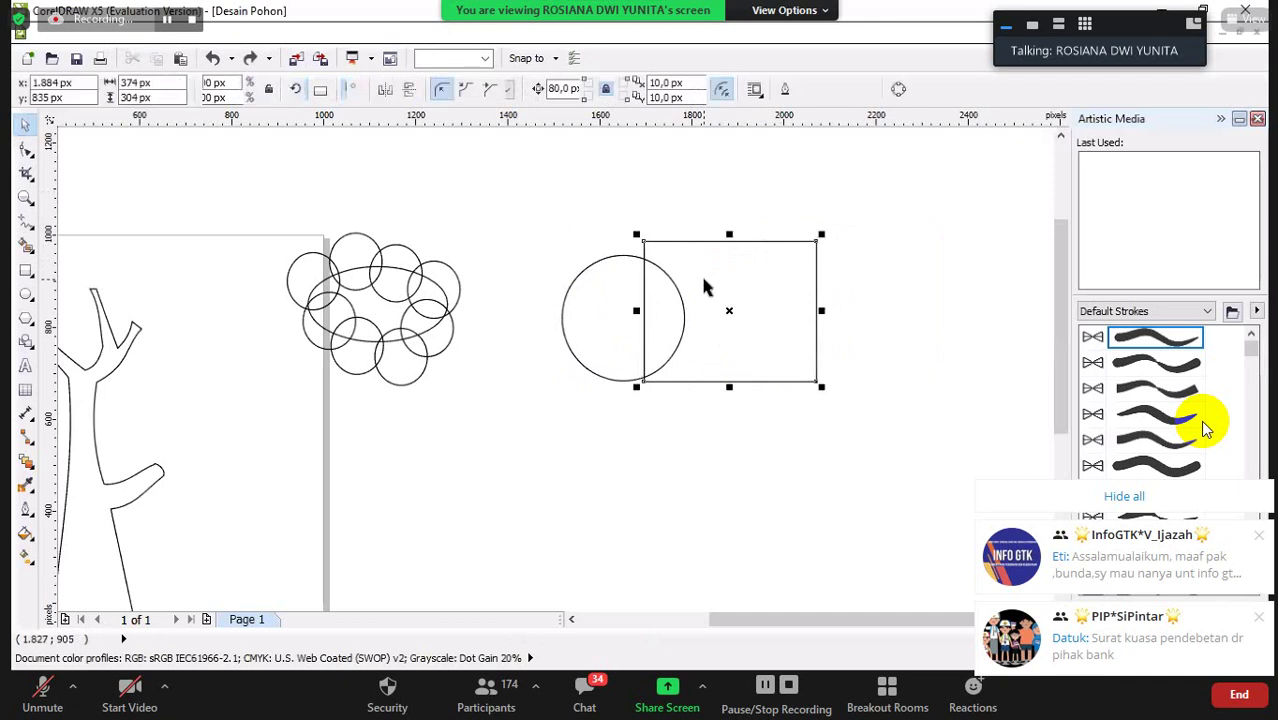
shift+click(588, 281)
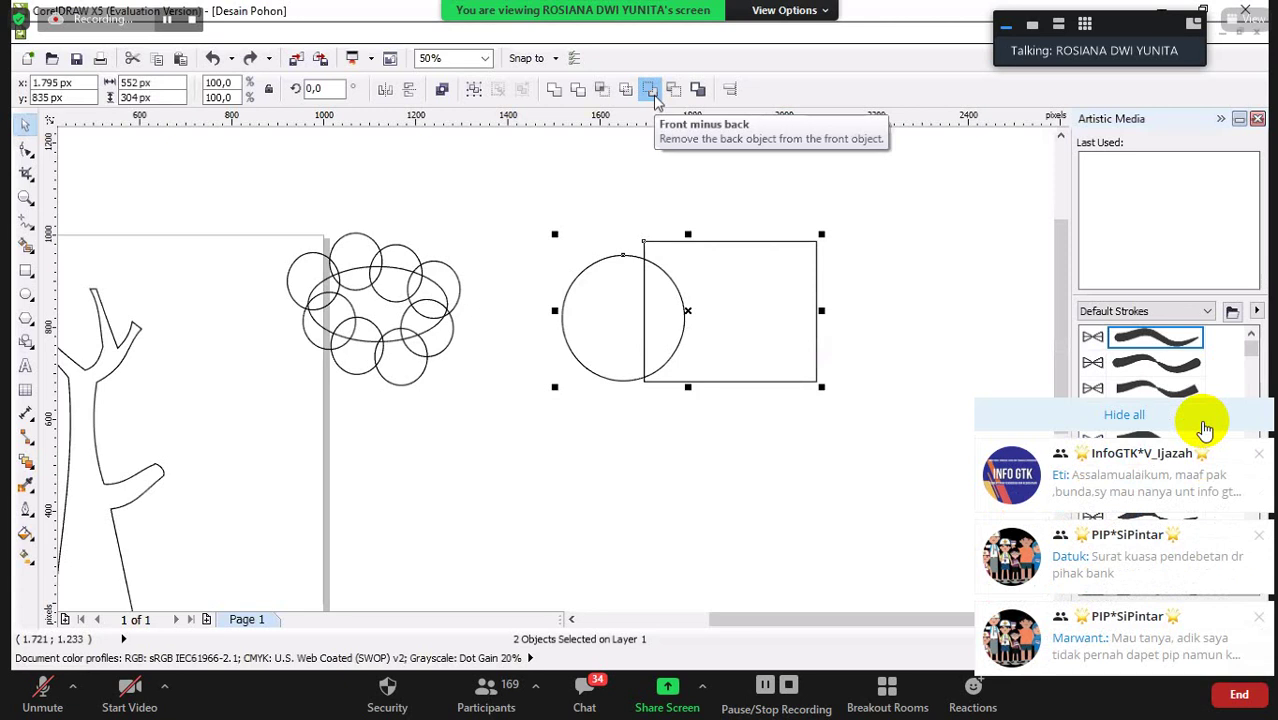
click(652, 94)
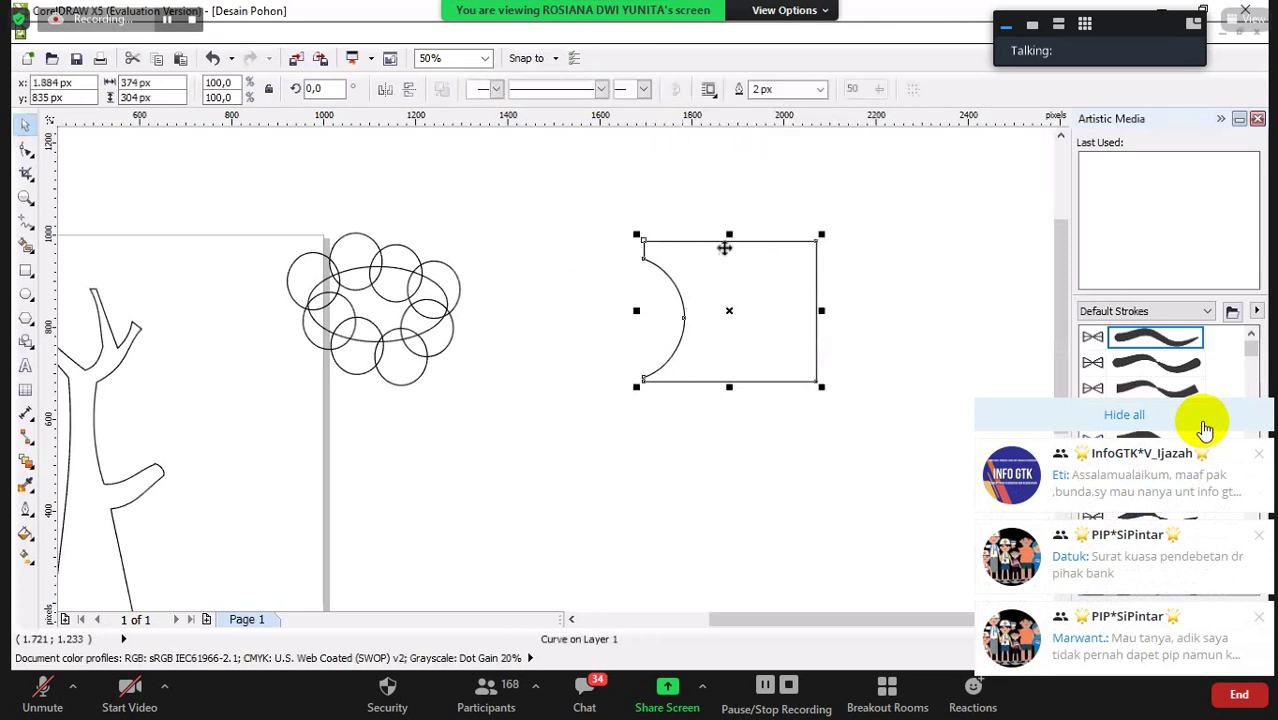
drag(756, 325, 787, 345)
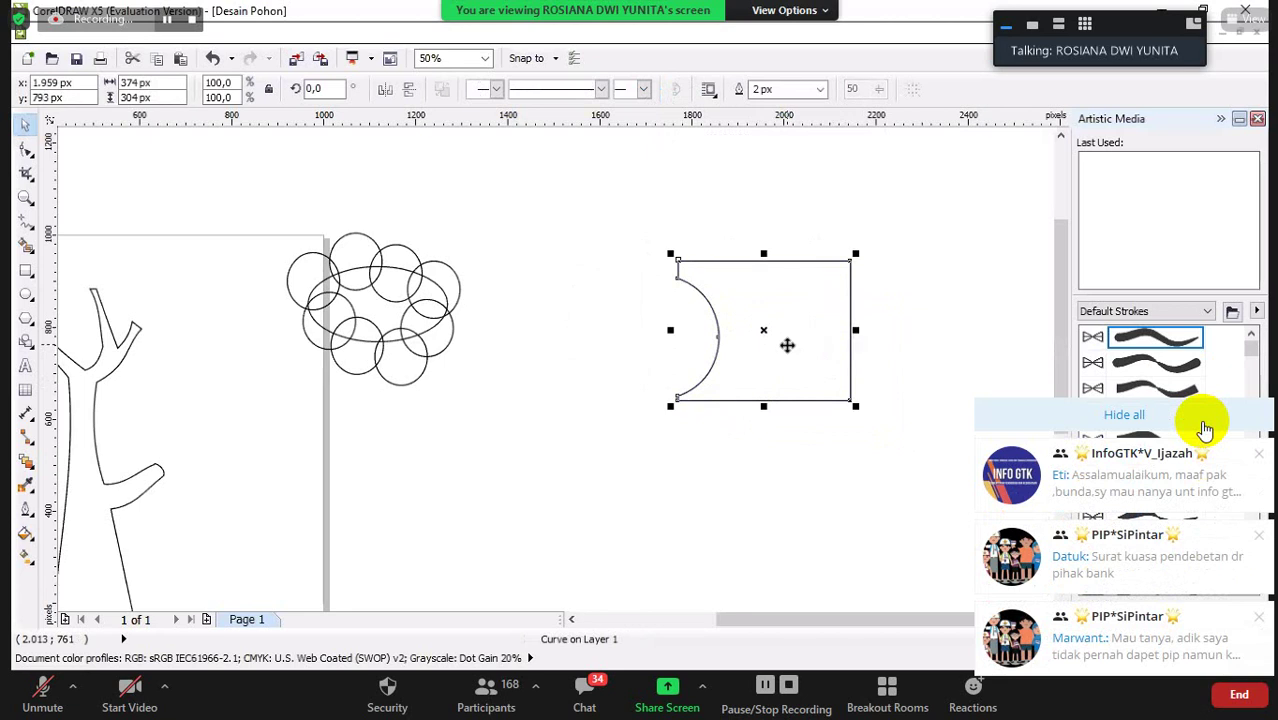
key(ctrl+z)
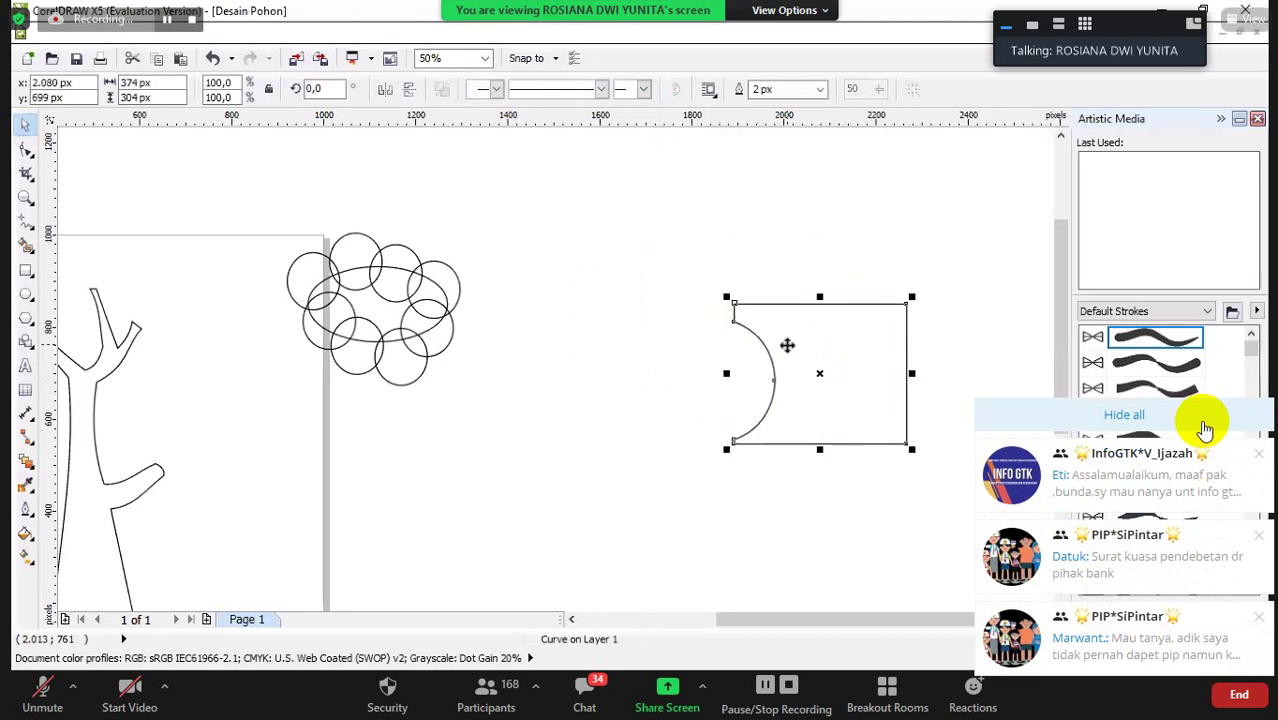
key(ctrl+z)
key(ctrl+z)
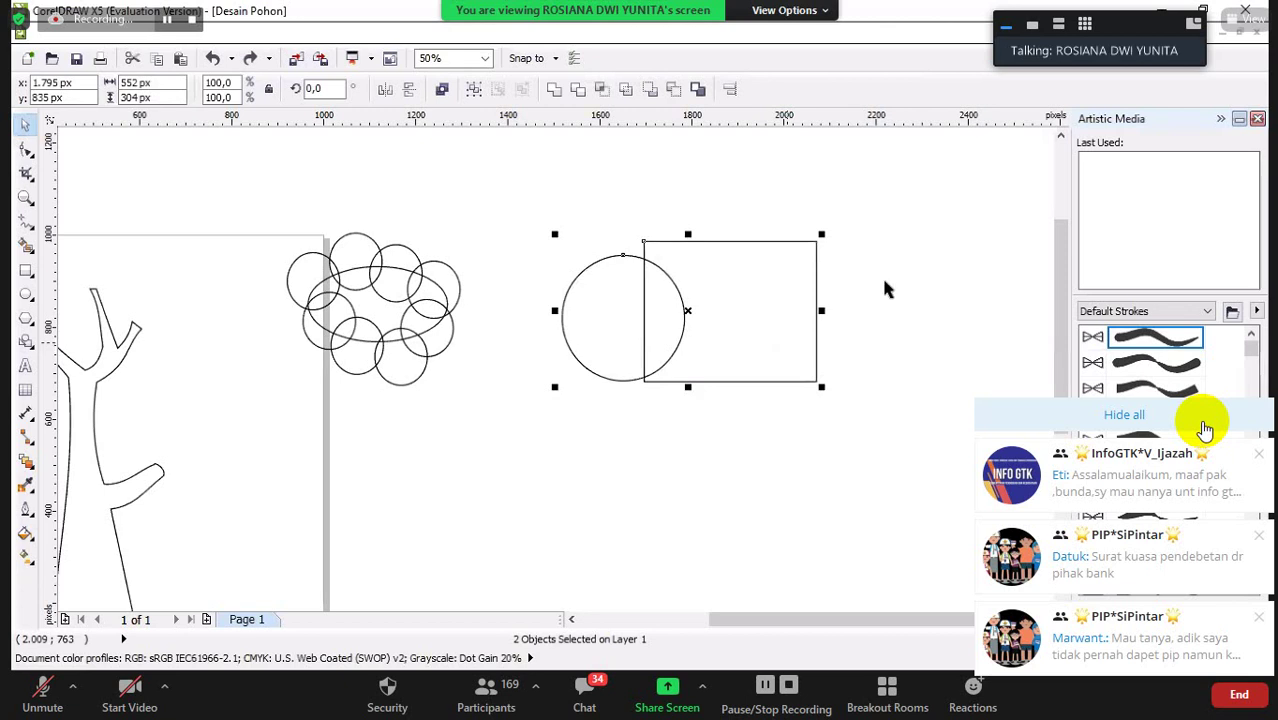
Subtract the rectangle from the near-circle with Back minus front, and undo the subtraction
click(674, 90)
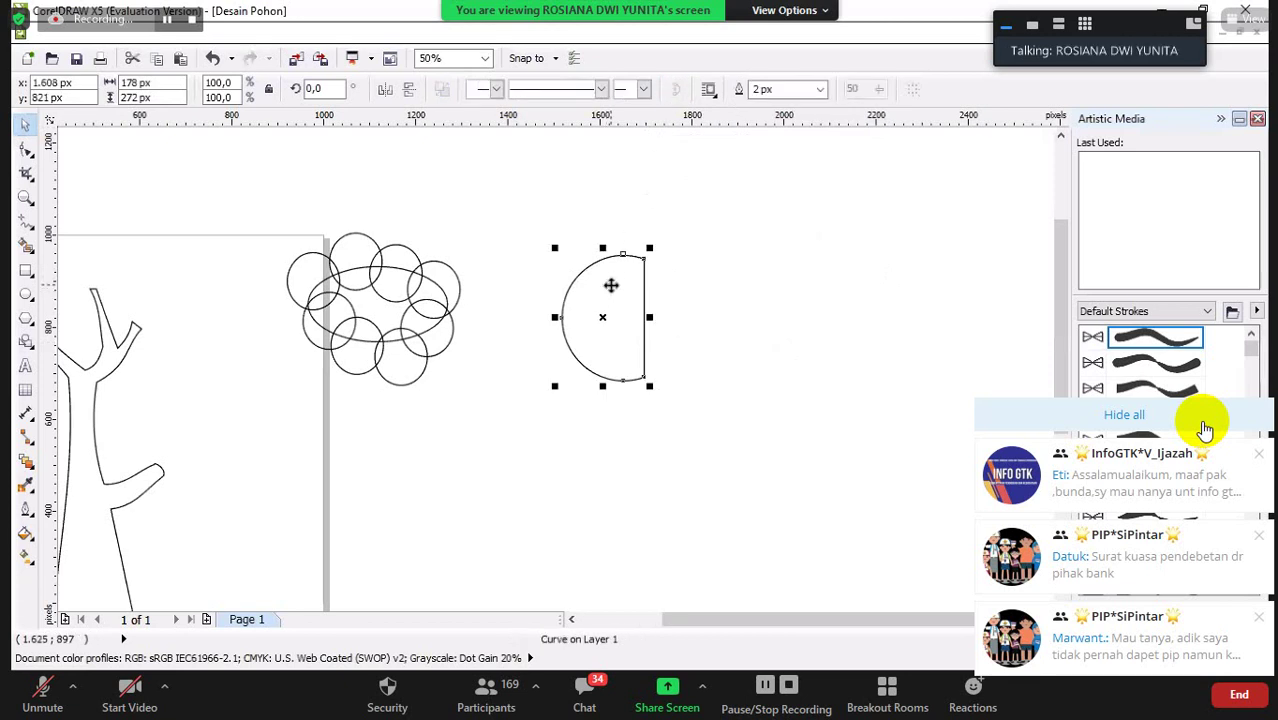
key(ctrl+z)
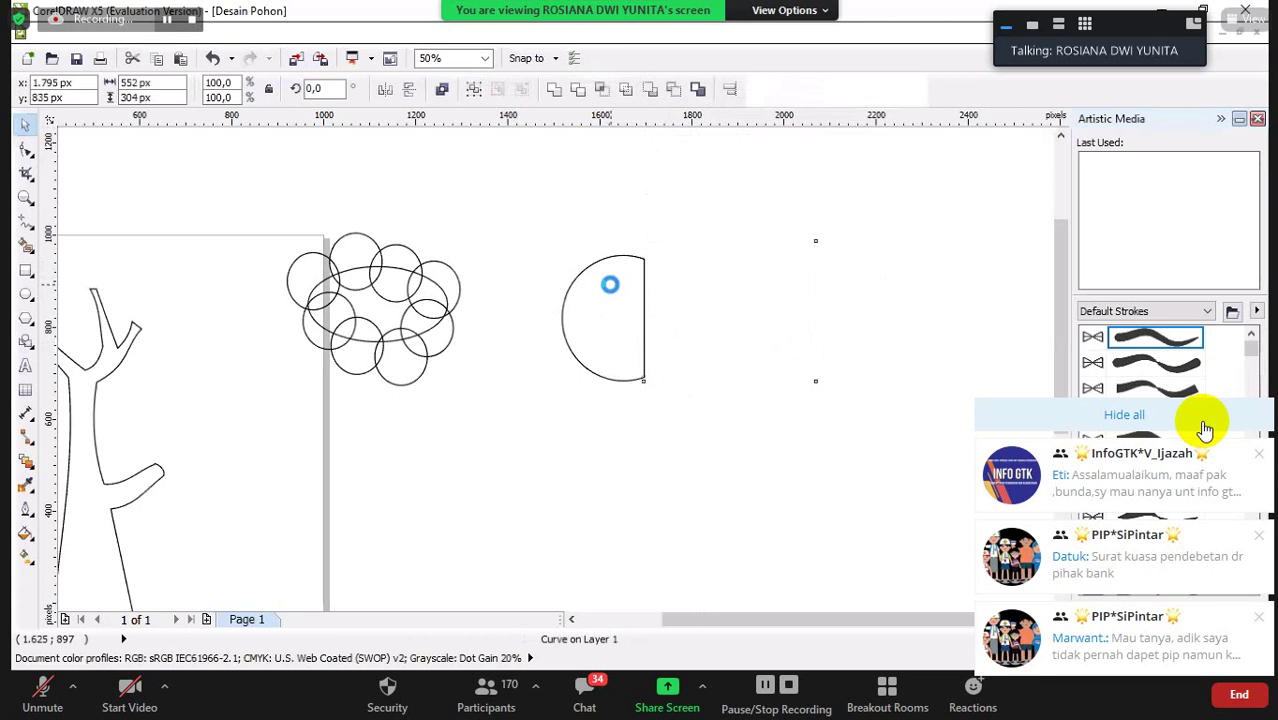
Create a boundary around the overlapping near-circle and rectangle, move the boundary outline below them, and delete it
click(699, 90)
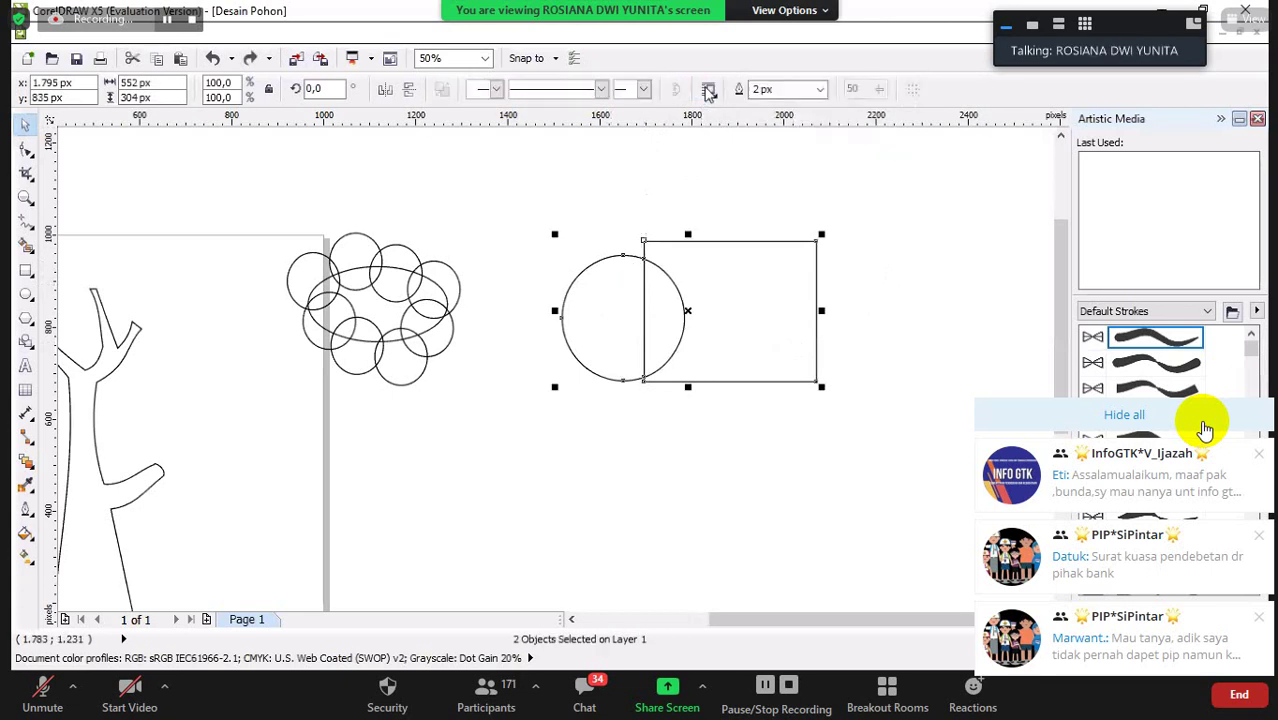
drag(717, 292, 641, 472)
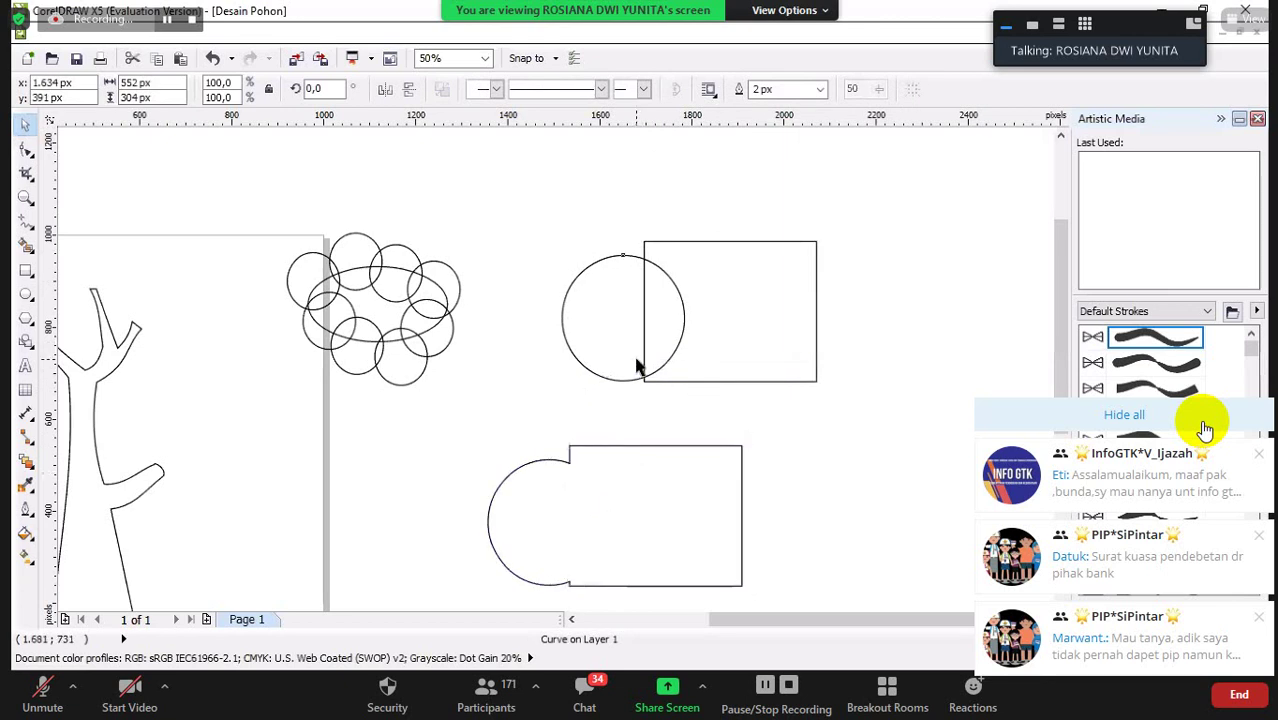
mouse_move(635, 361)
mouse_down()
mouse_move(580, 342)
mouse_move(632, 362)
mouse_up()
click(648, 511)
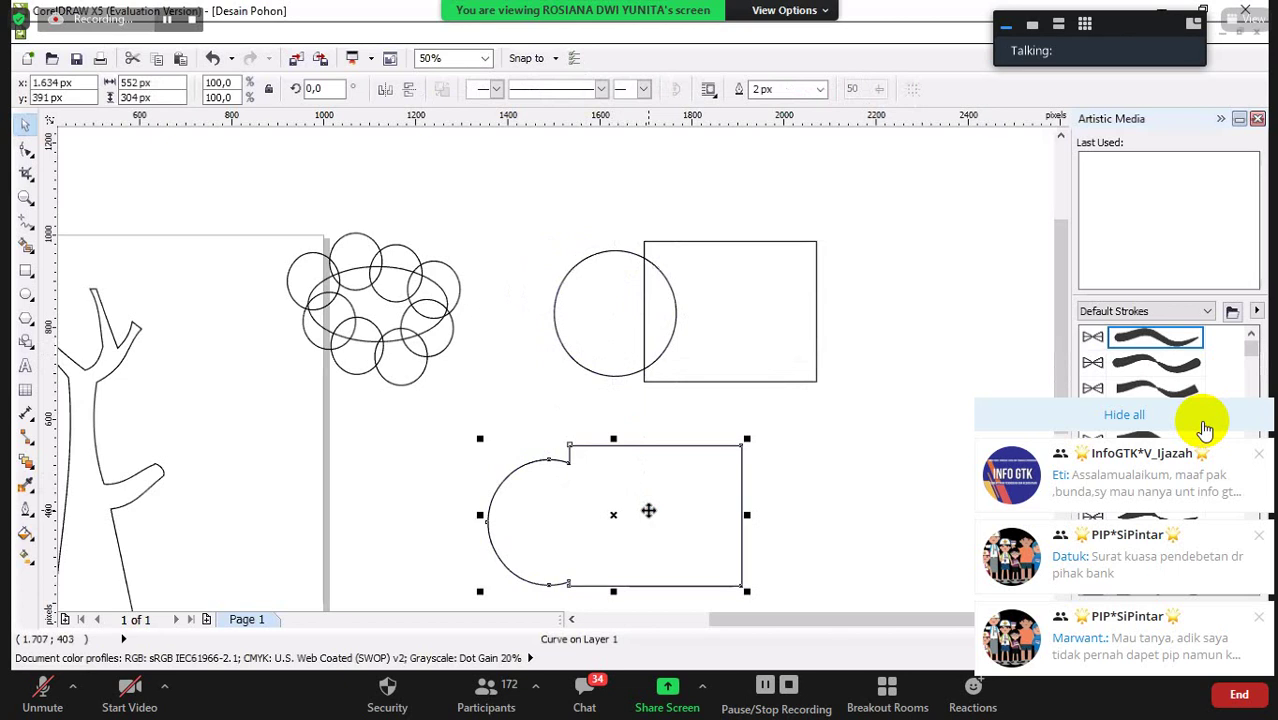
key(Delete)
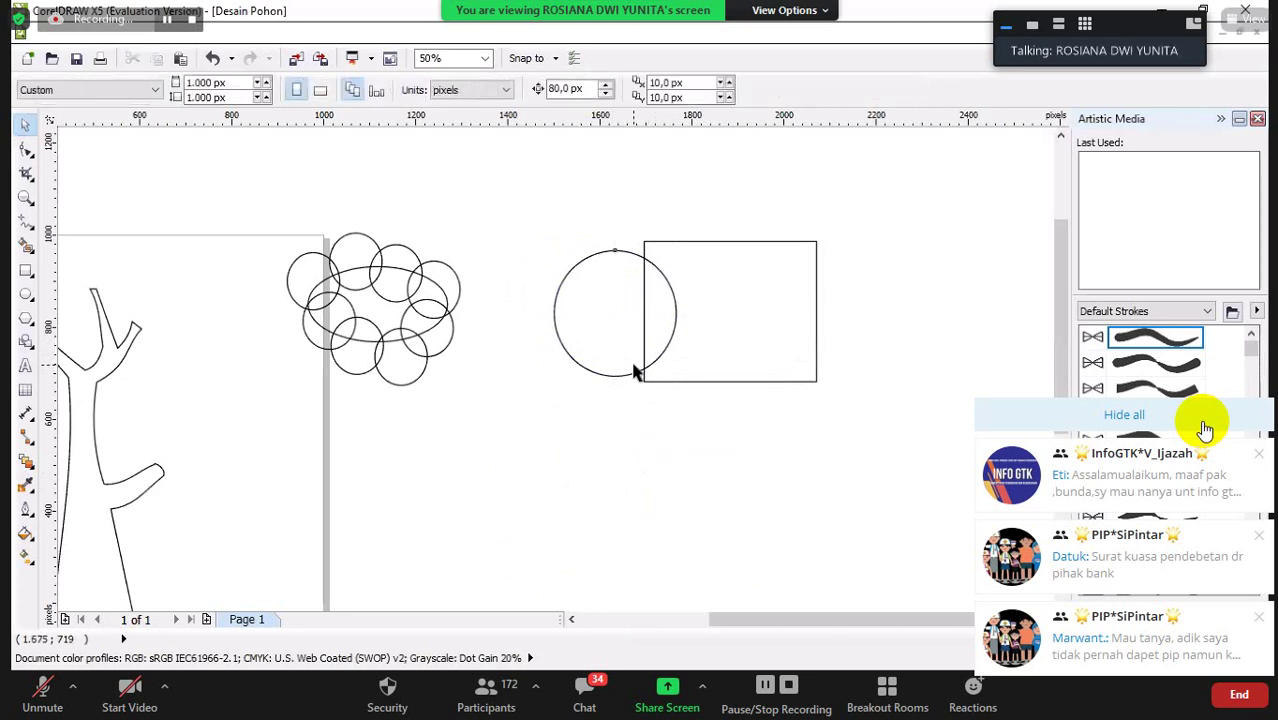
Delete the demonstration near-circle and rectangle from the area beside the page
click(634, 372)
key(Delete)
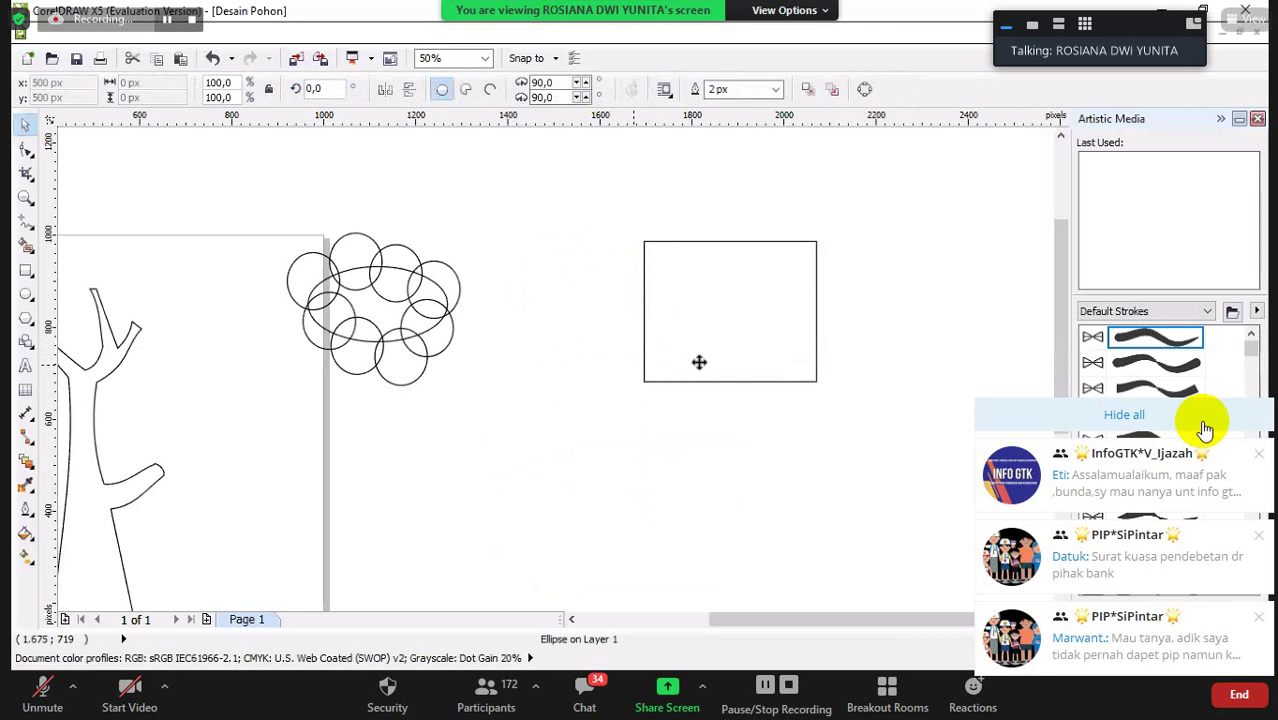
click(699, 362)
key(Delete)
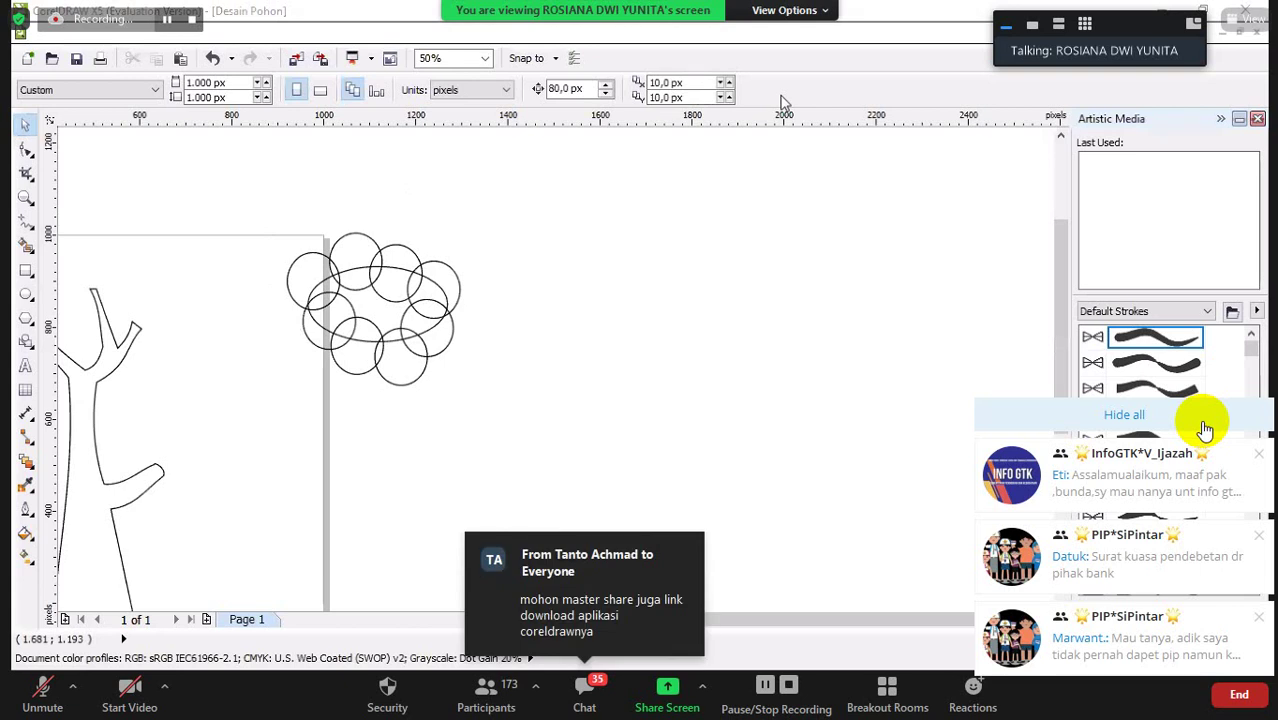
Weld the nine overlapping foliage ellipses into one cloud-shaped outline and move it over the tree's left branches
click(1204, 427)
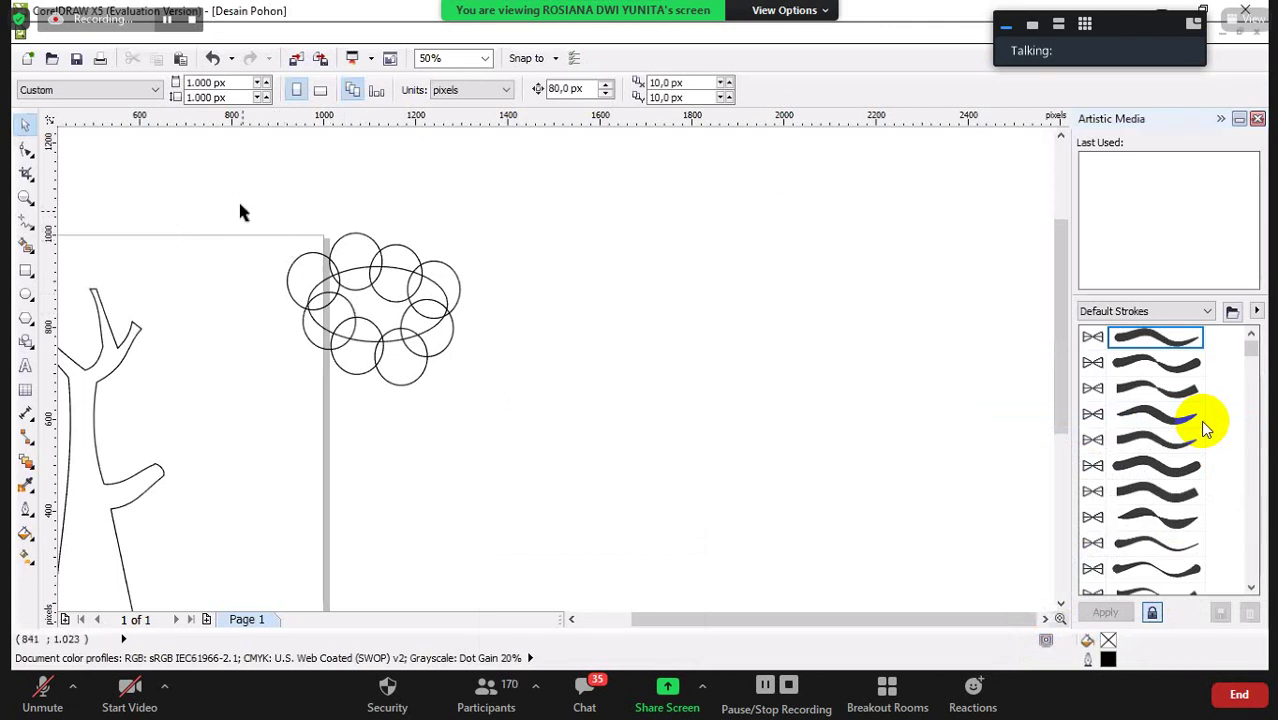
drag(238, 200, 513, 416)
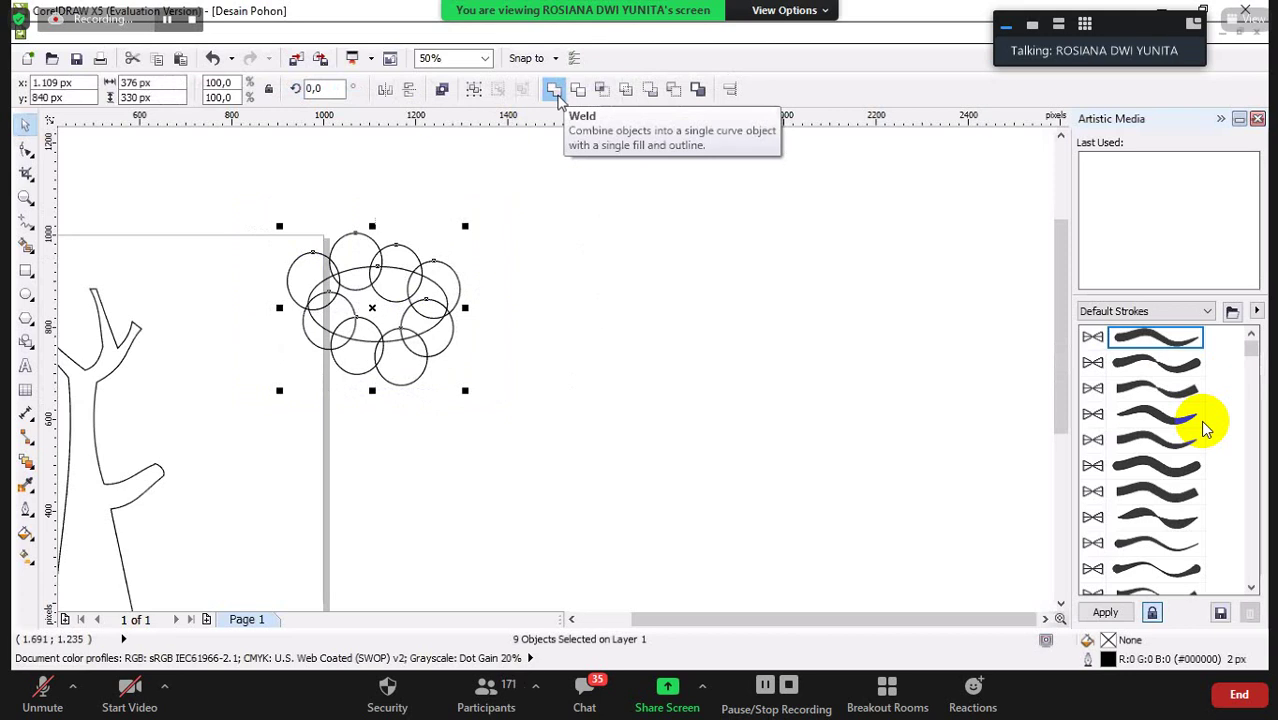
click(558, 100)
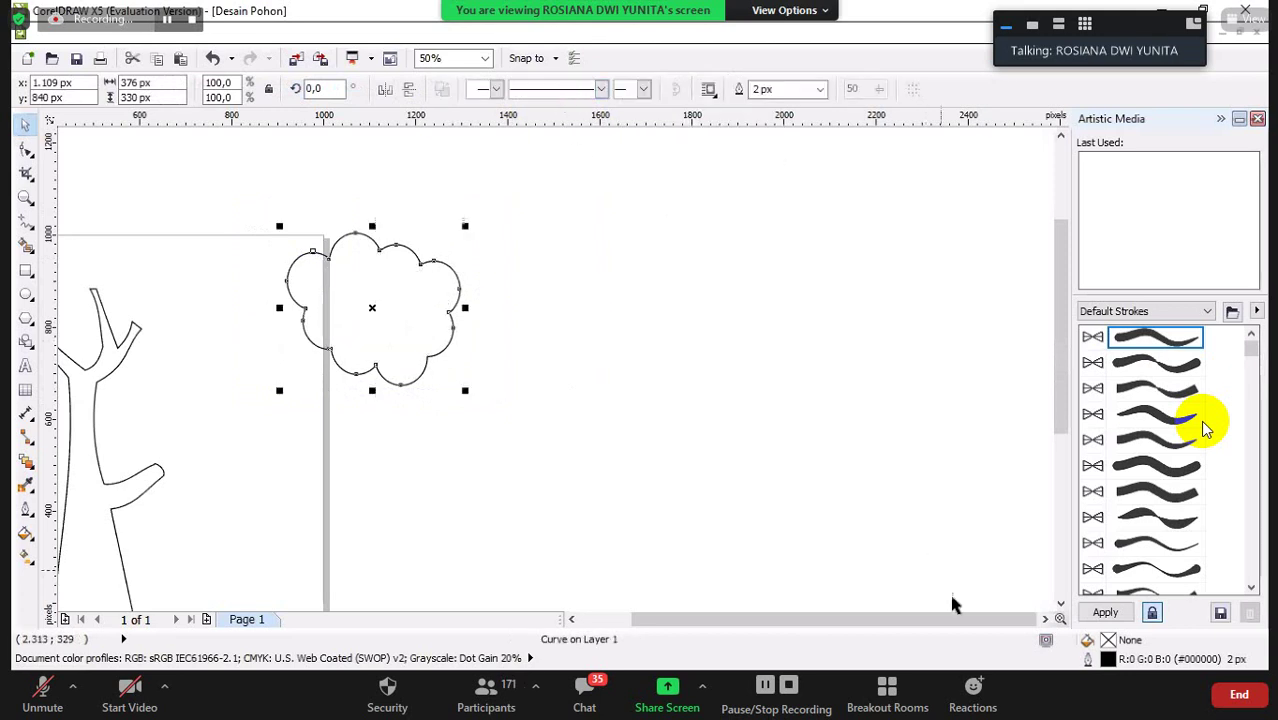
drag(950, 628, 916, 628)
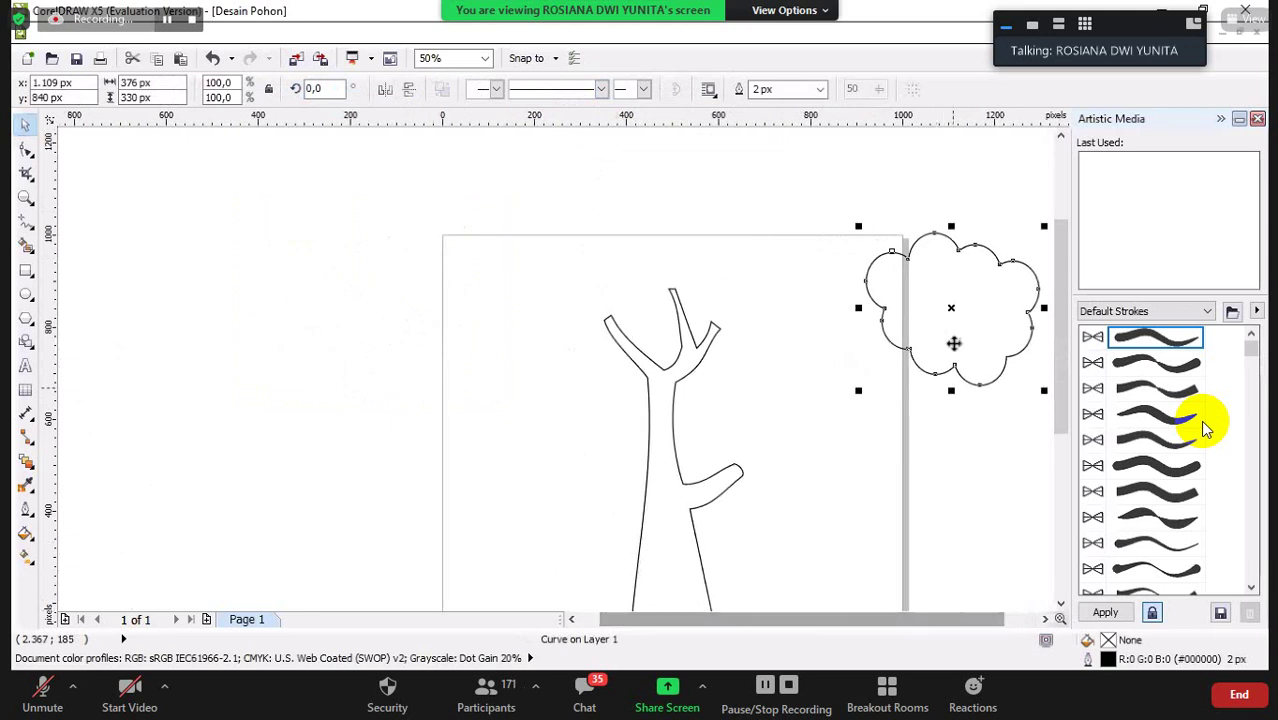
drag(926, 327, 581, 327)
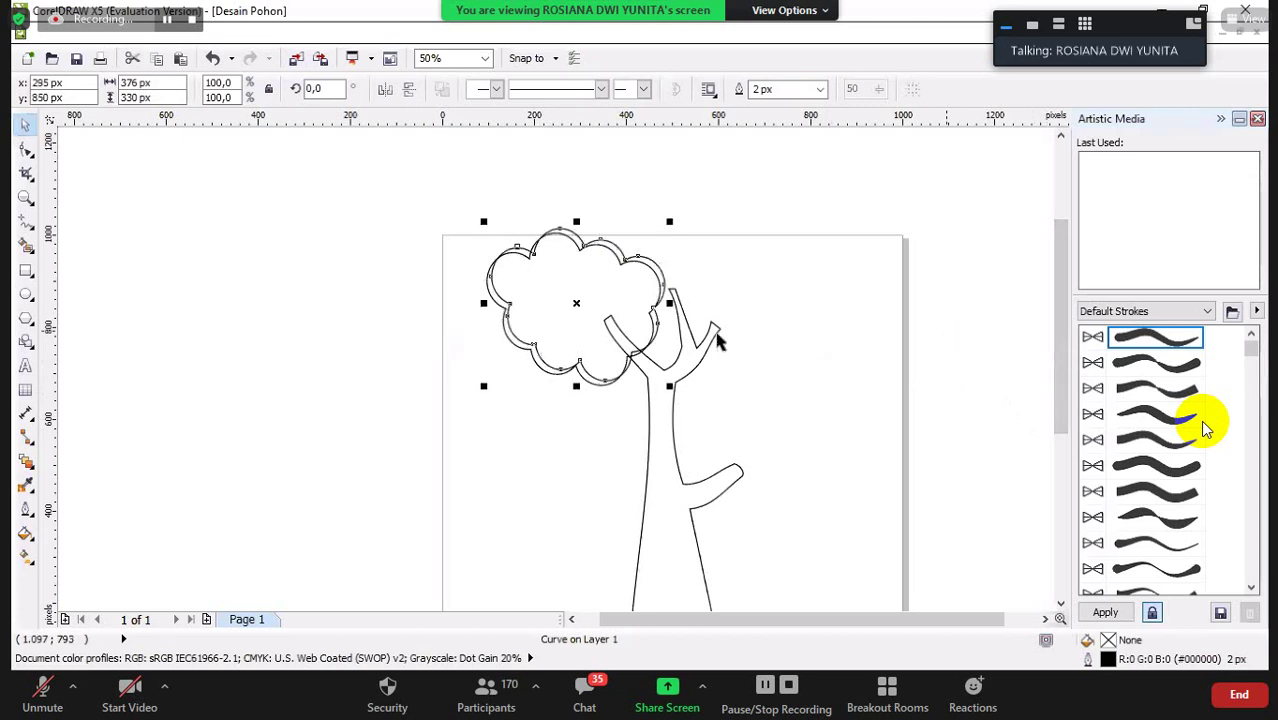
Copy the foliage outline to the right of the tree, try to rotate the copy, and undo the attempt
drag(650, 305, 878, 287)
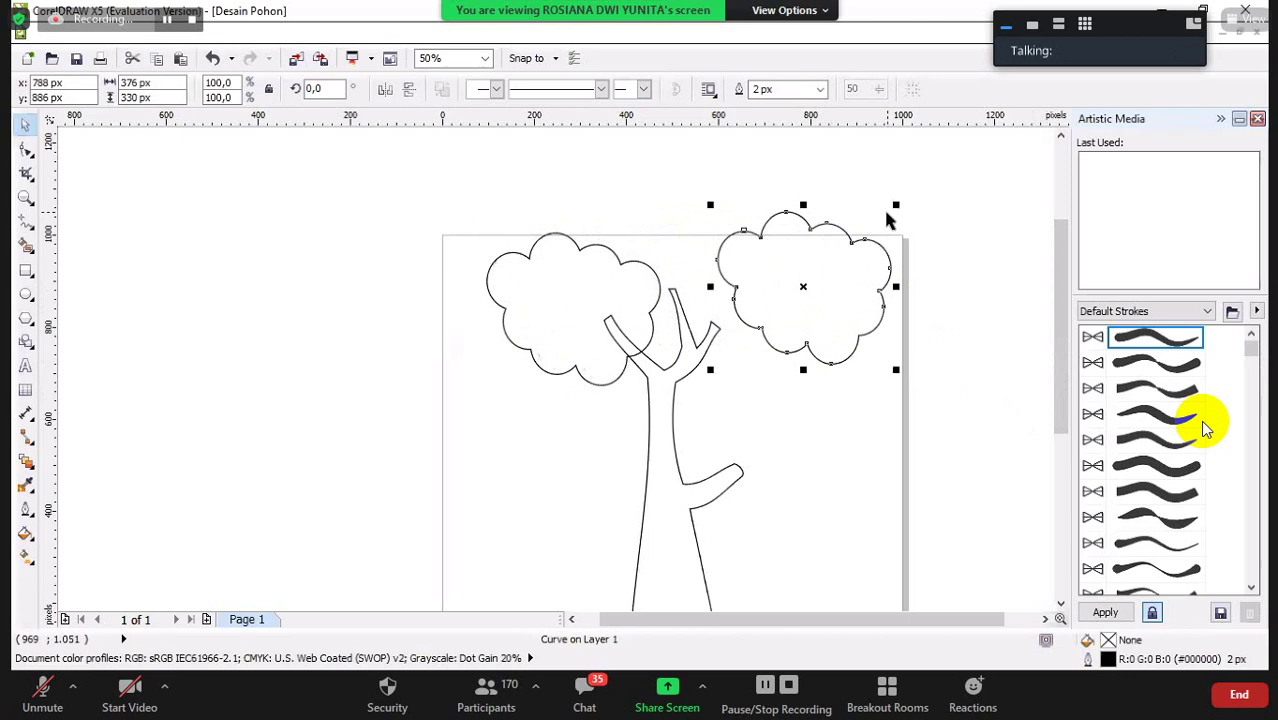
click(842, 284)
click(842, 288)
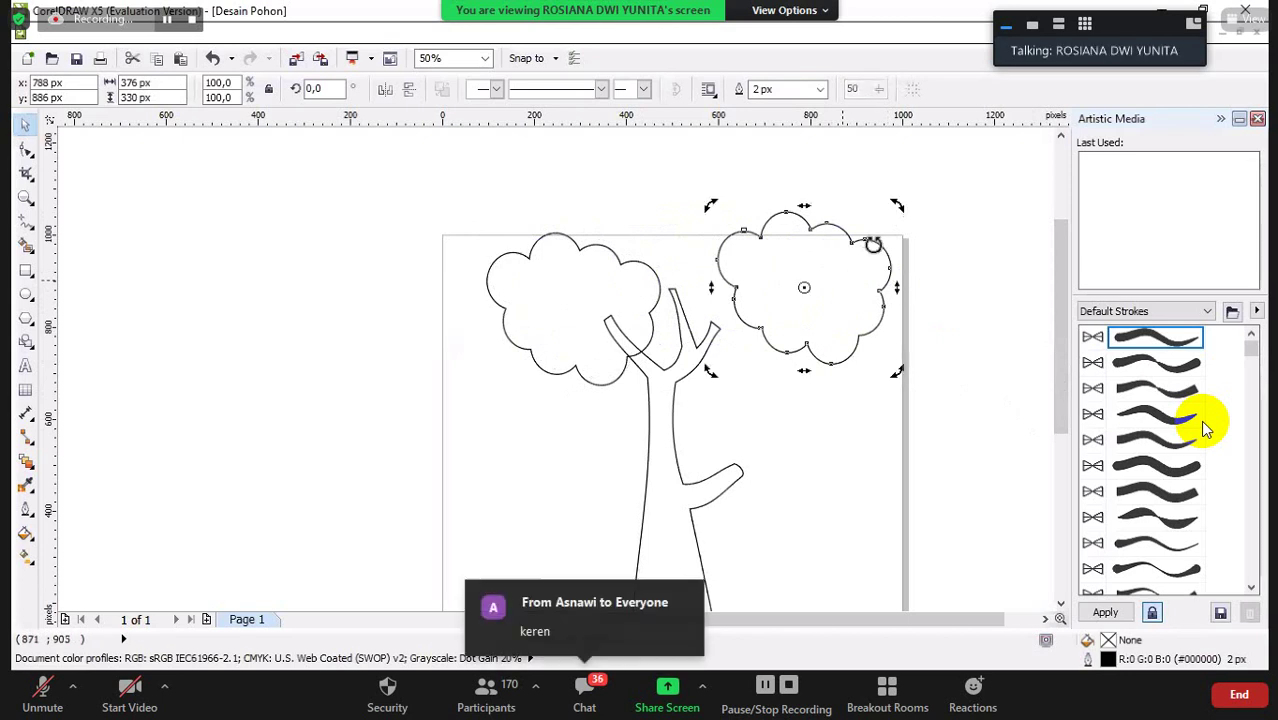
mouse_move(875, 207)
mouse_down()
mouse_move(893, 205)
mouse_move(910, 228)
mouse_move(921, 298)
mouse_move(901, 368)
mouse_move(807, 414)
mouse_move(773, 471)
mouse_move(770, 391)
mouse_up()
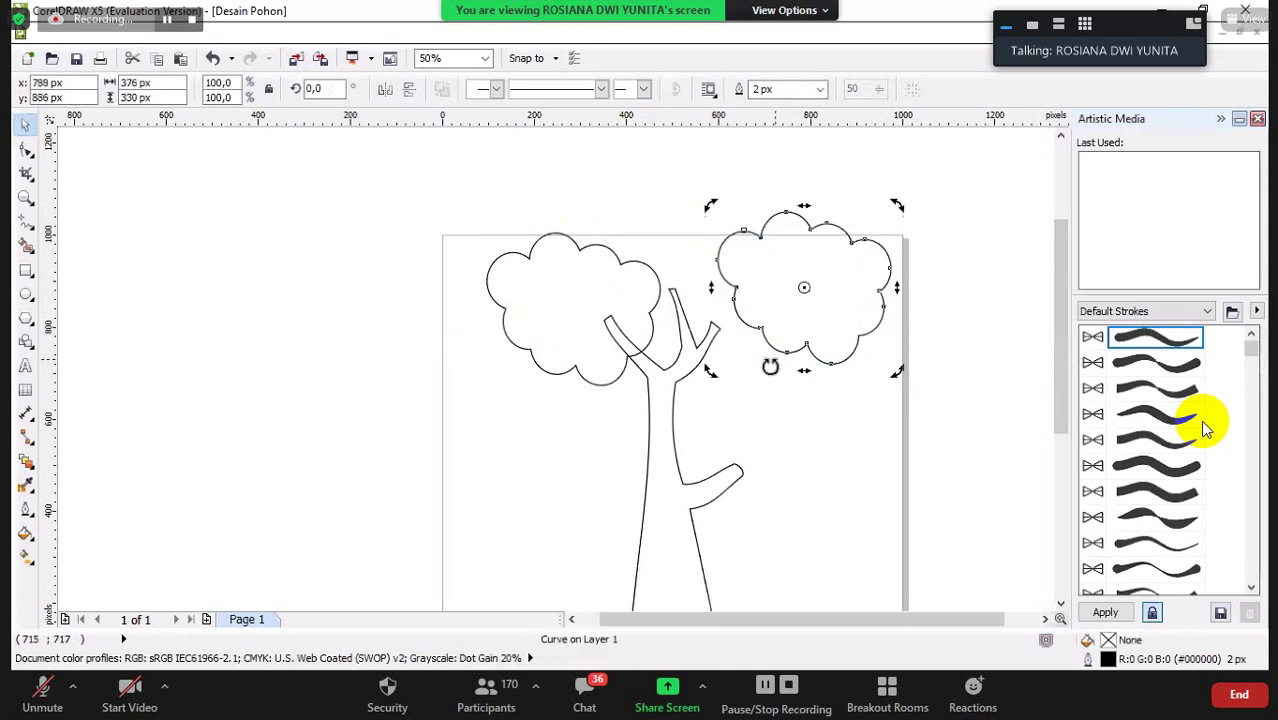
key(ctrl+z)
Mirror a copy of the foliage outline horizontally and place it over the tree's right branches
drag(648, 284, 904, 256)
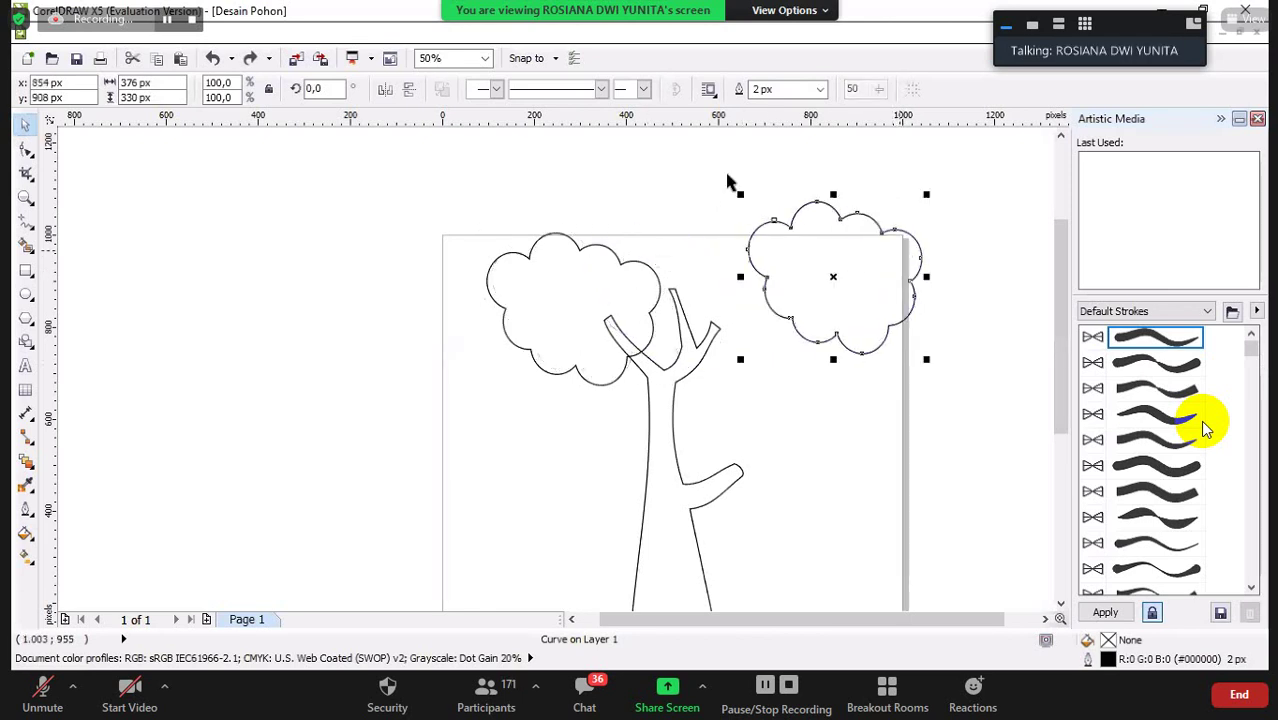
click(385, 90)
drag(847, 294, 754, 298)
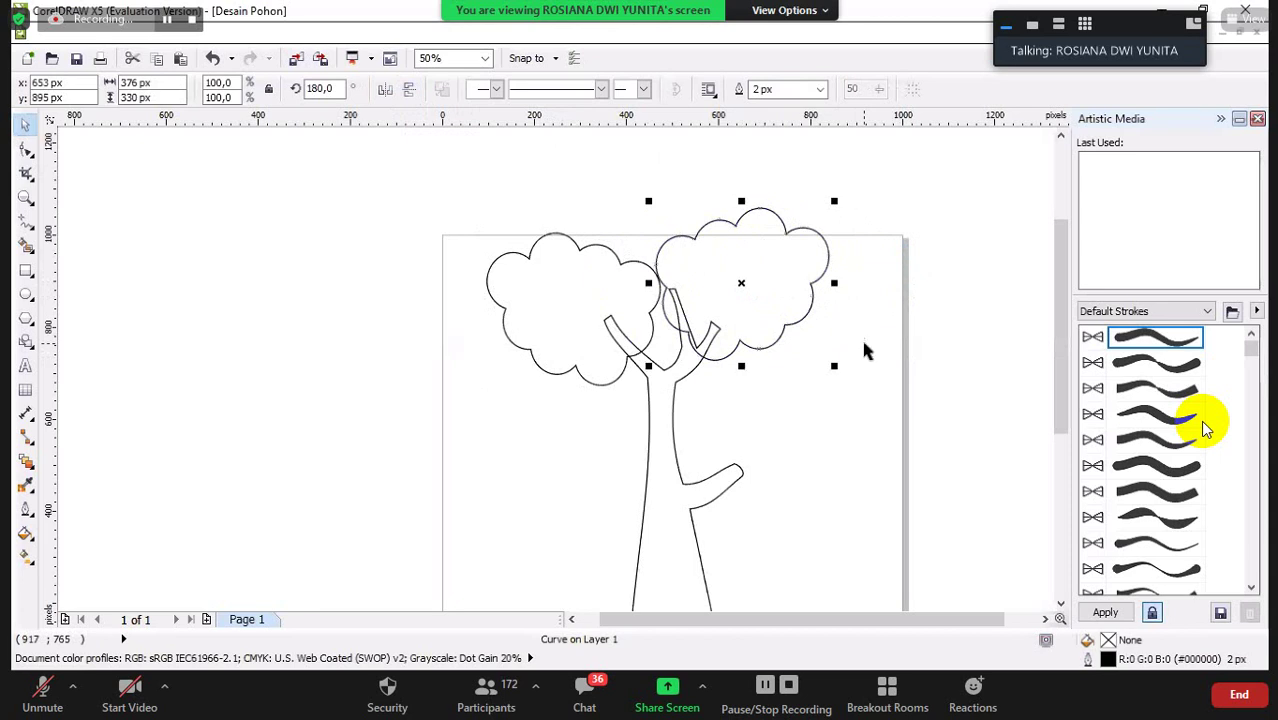
Duplicate the mirrored foliage outline above the branches as the treetop, and shift the right foliage slightly toward the trunk
key(ctrl+d)
drag(899, 283, 623, 254)
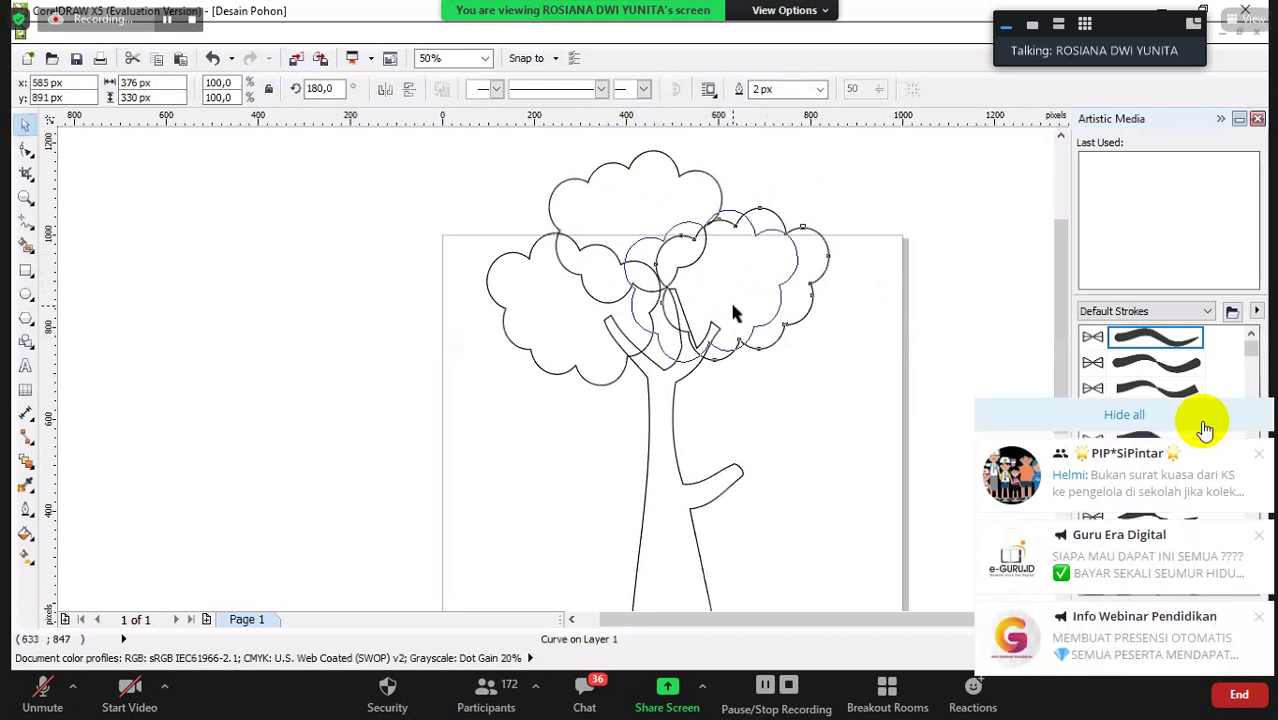
click(1204, 422)
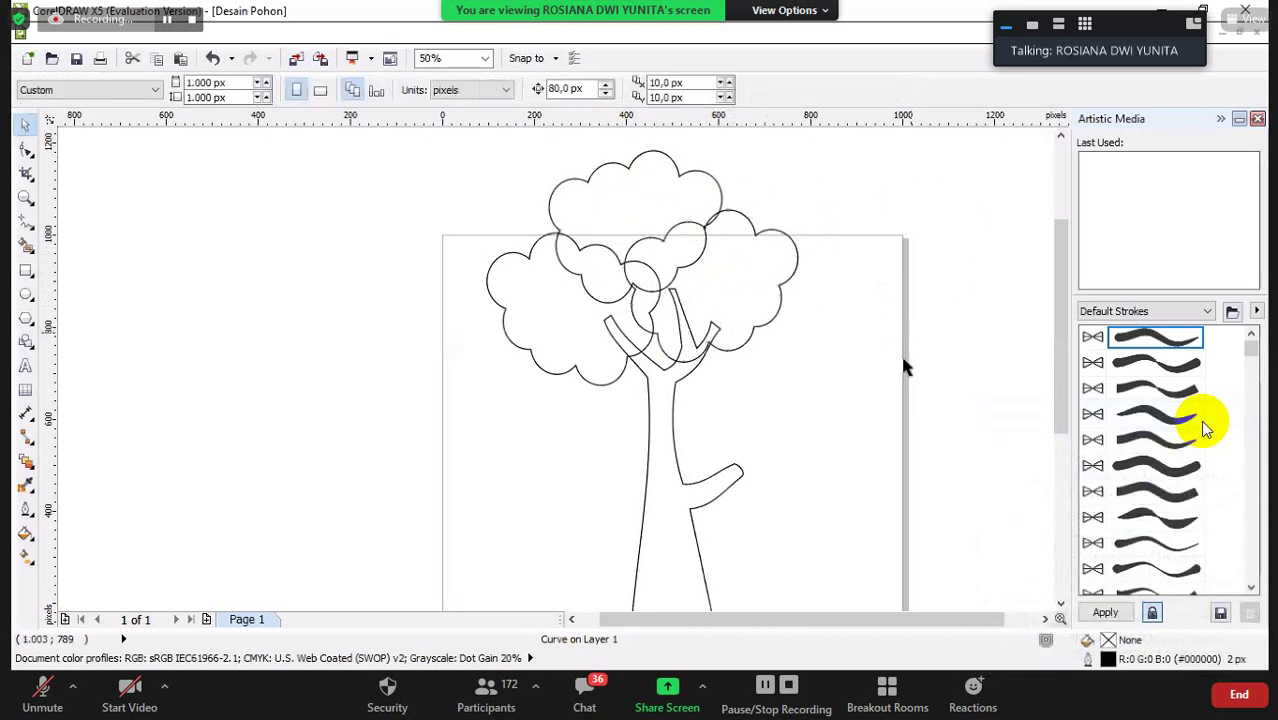
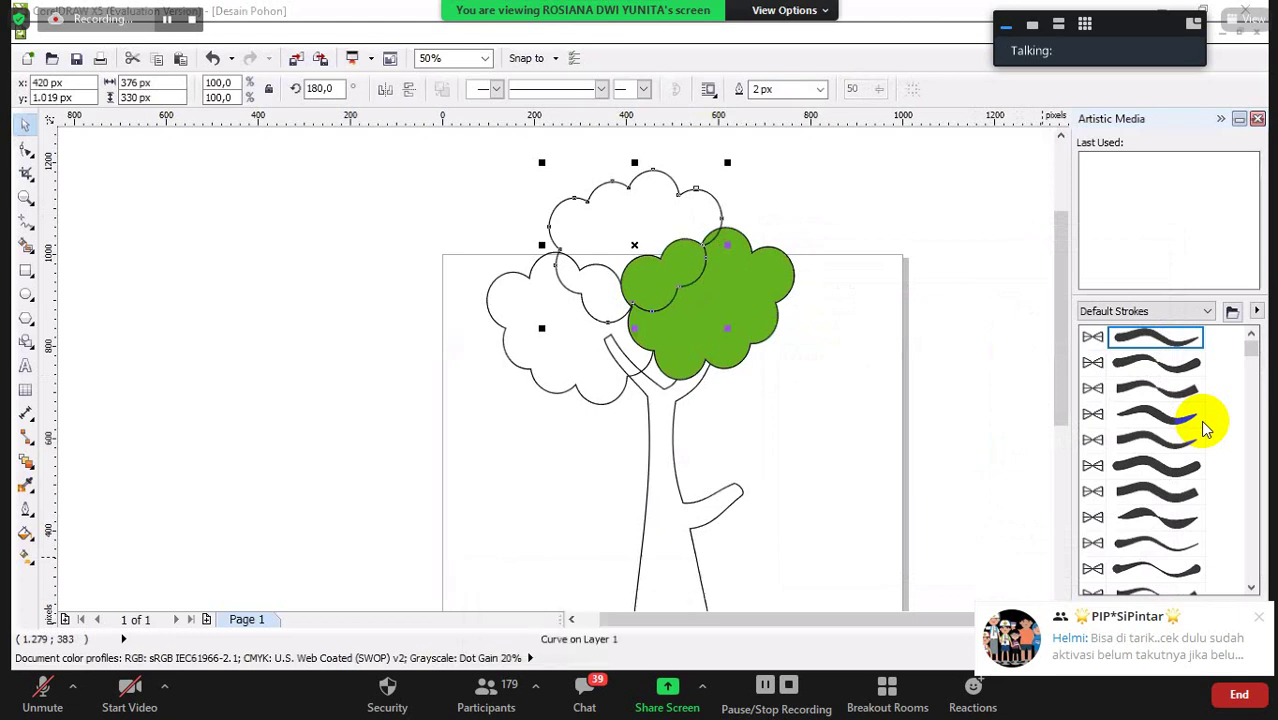
Fill the top foliage shape with the green #63B31D sampled from the right foliage shape
key(shift+F11)
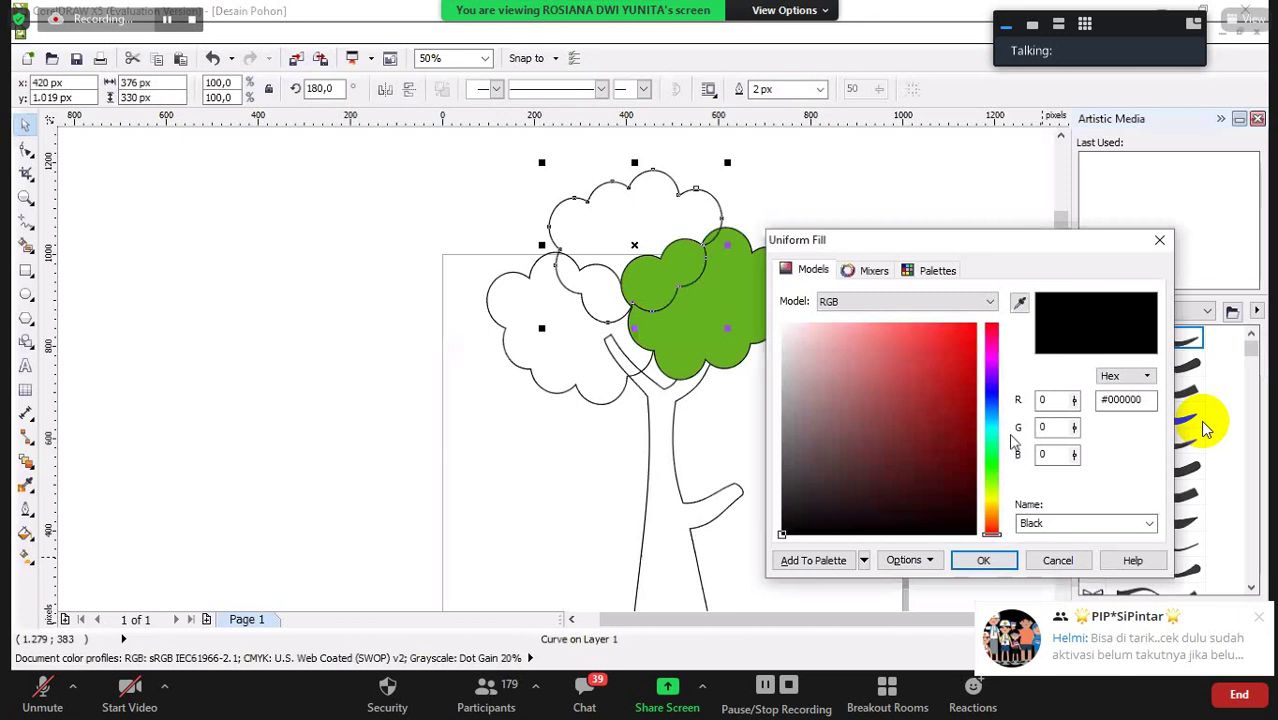
click(1021, 308)
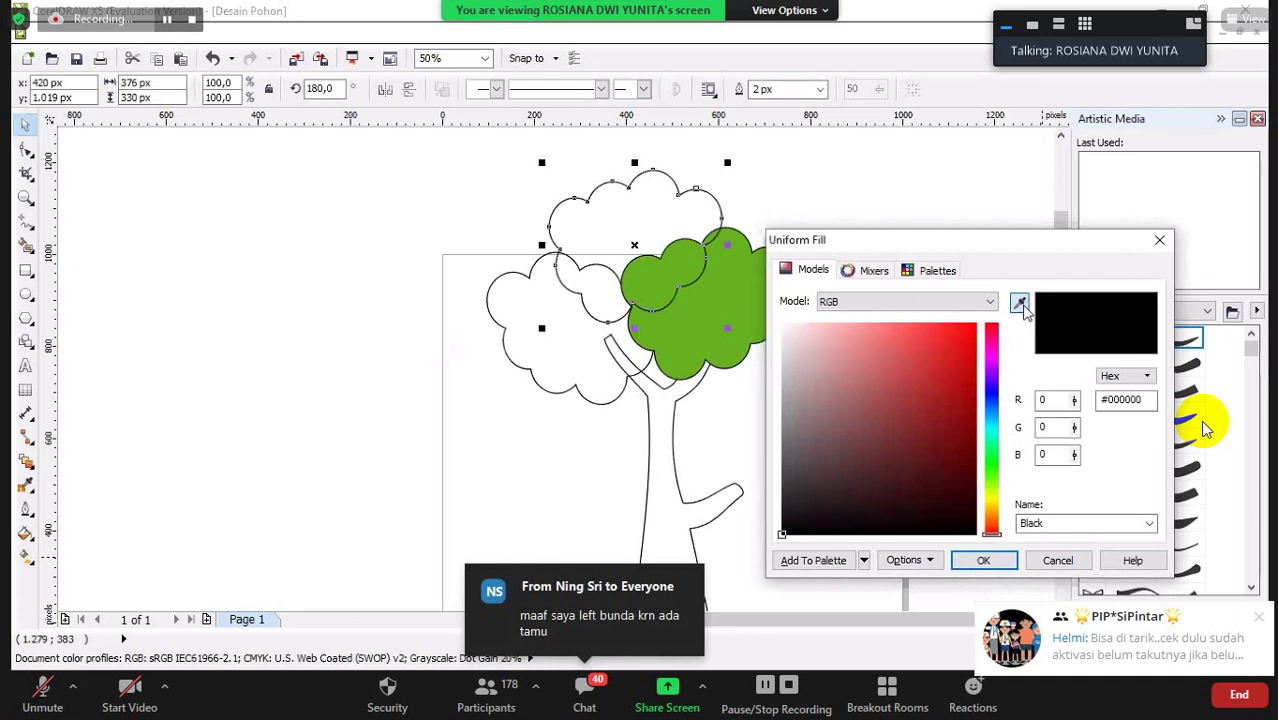
click(733, 279)
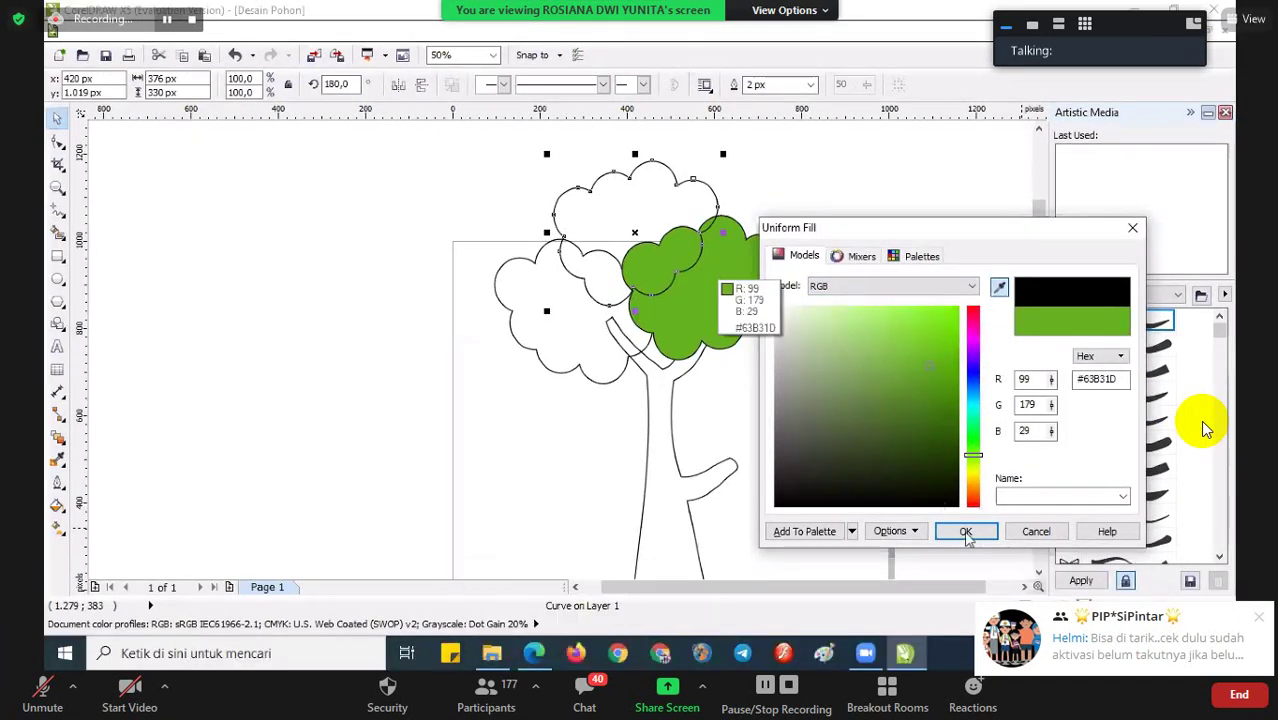
click(965, 531)
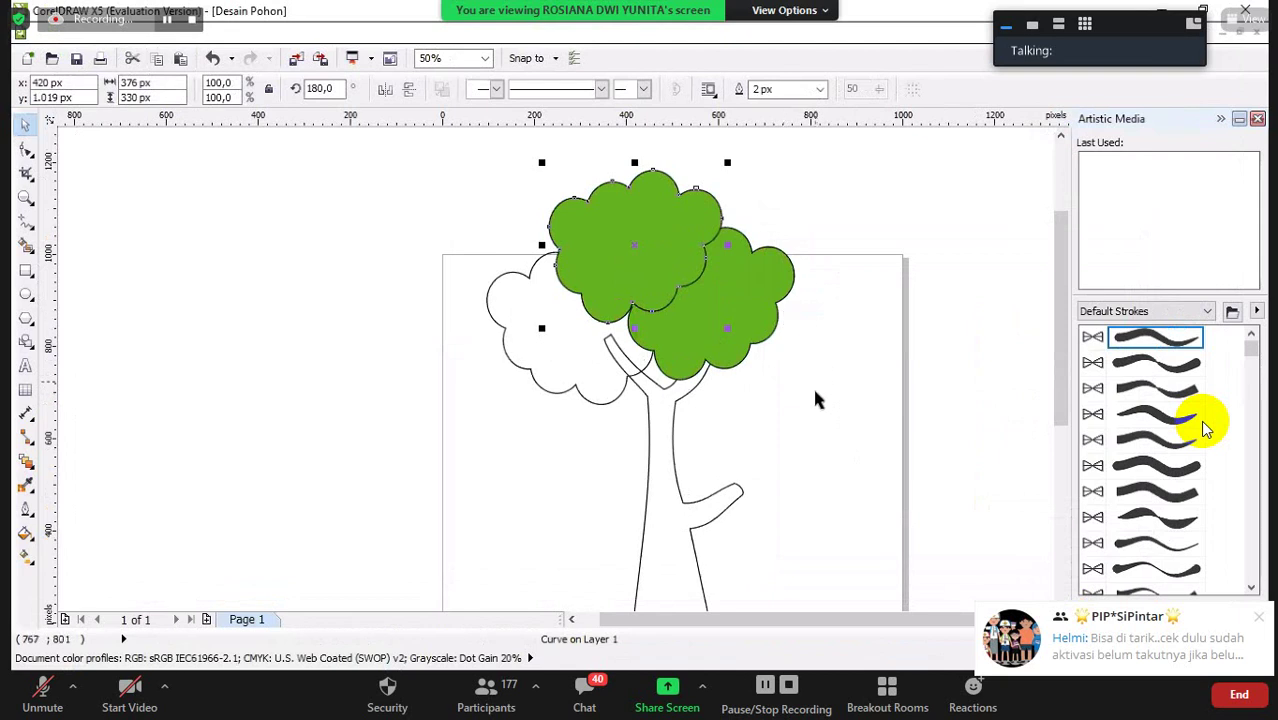
Fill the left foliage shape with the green #63B31D sampled from the top foliage shape
click(602, 383)
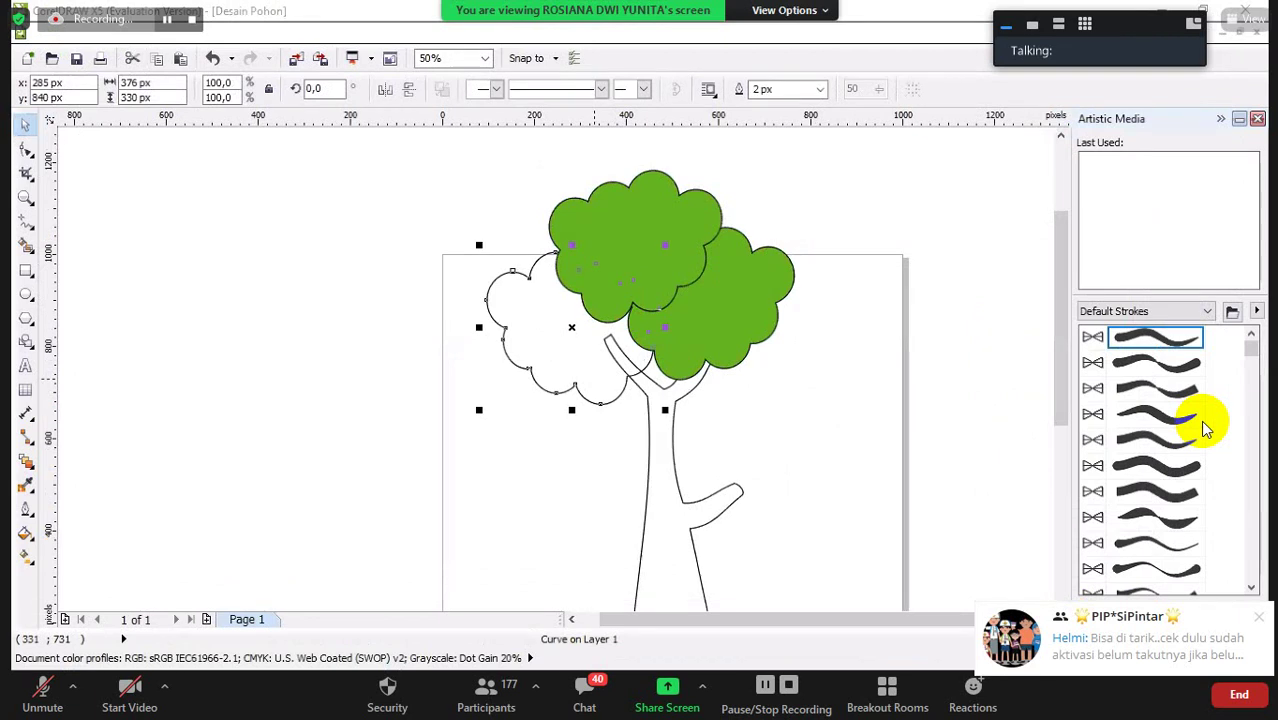
key(shift+F11)
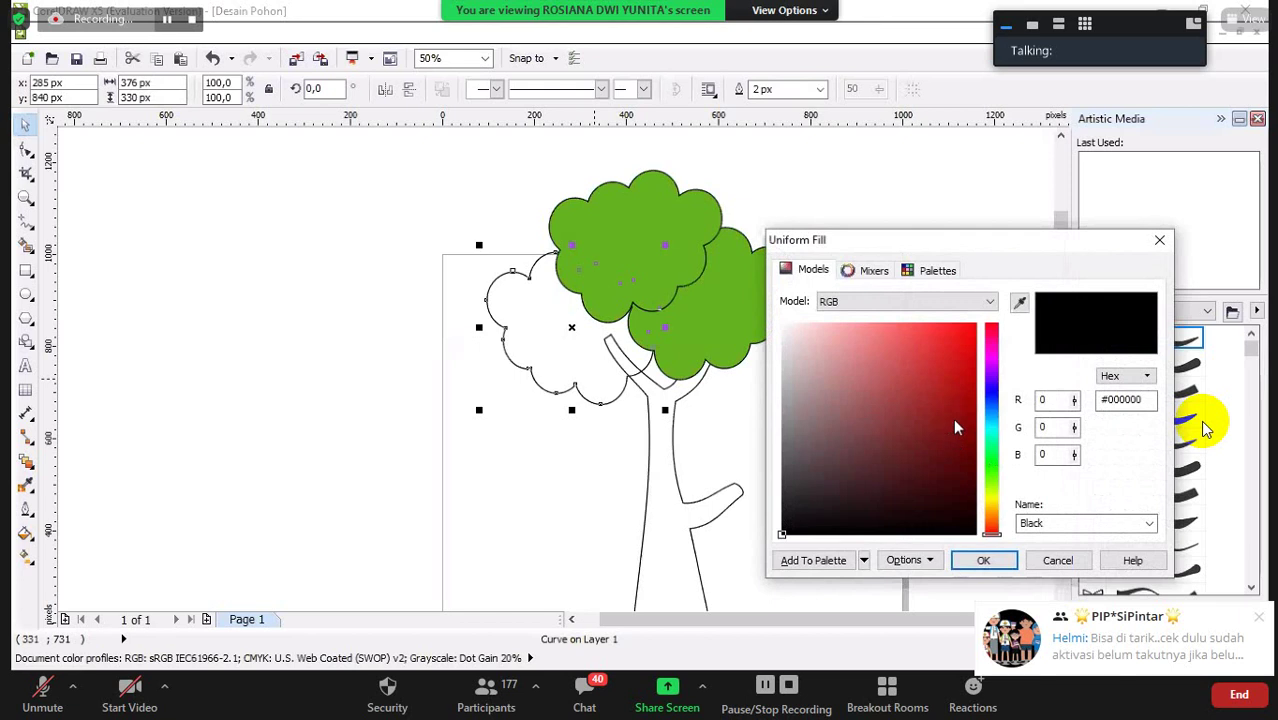
click(1019, 304)
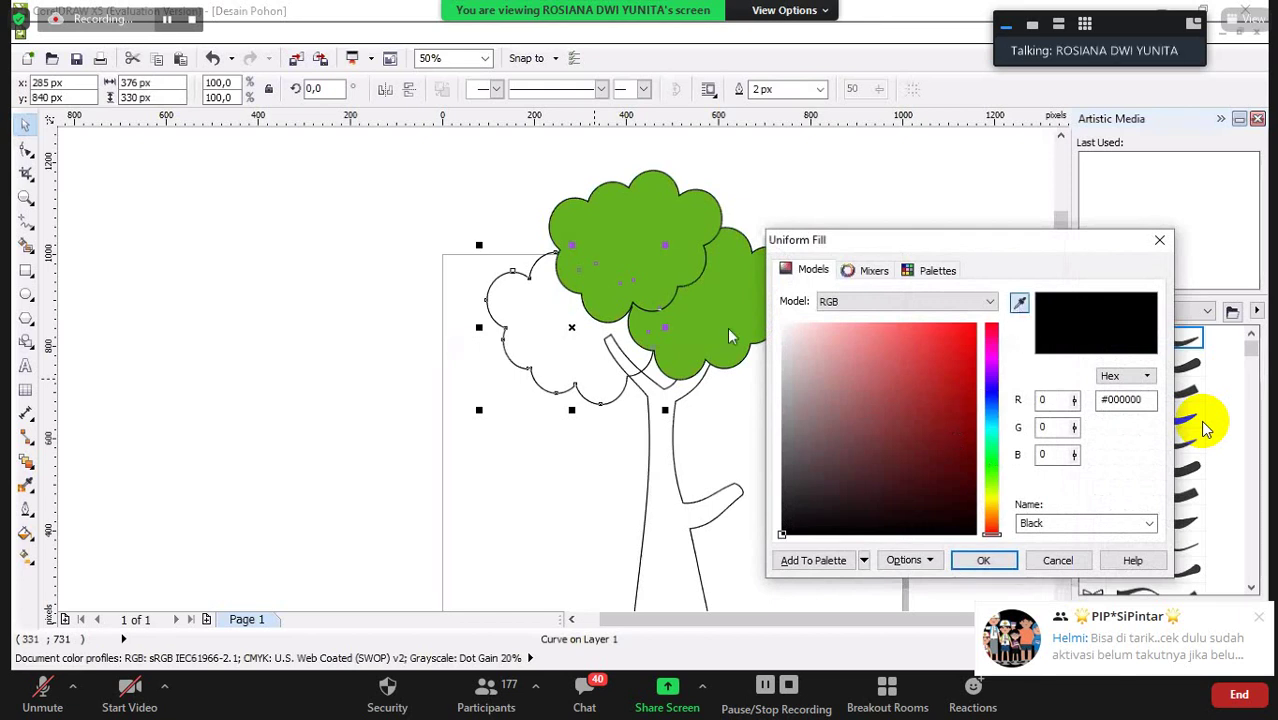
click(659, 246)
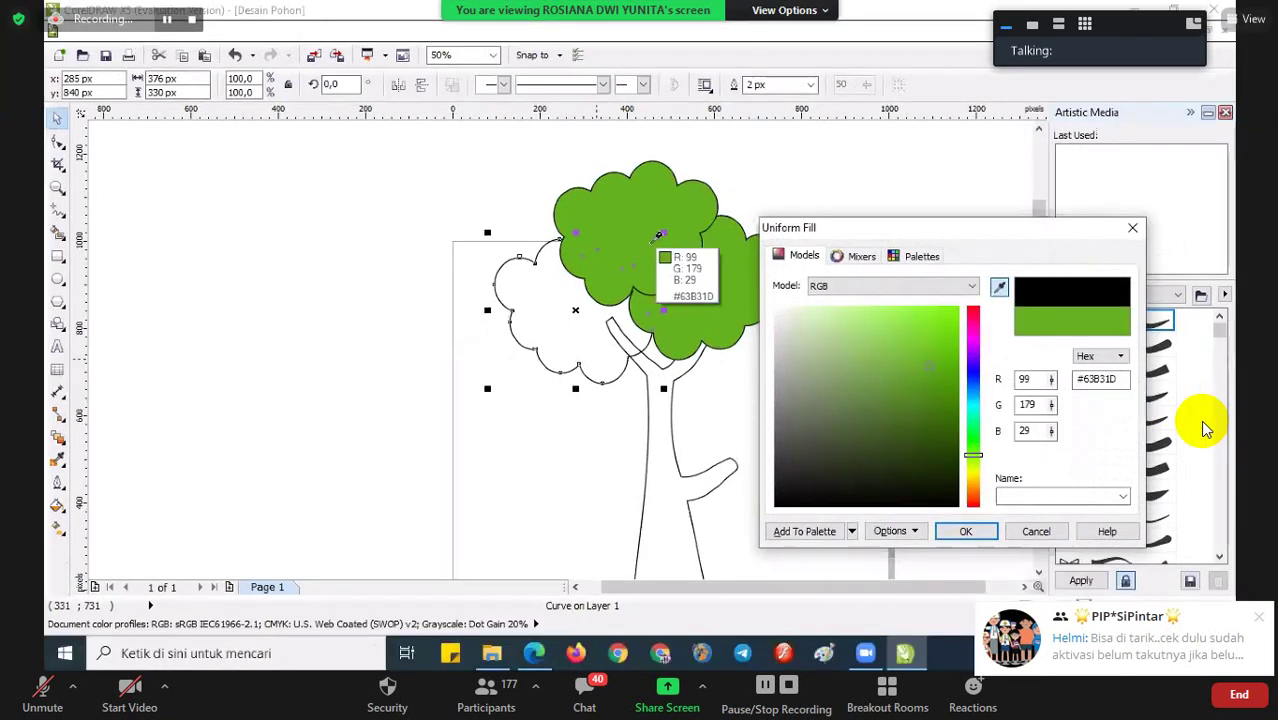
click(960, 530)
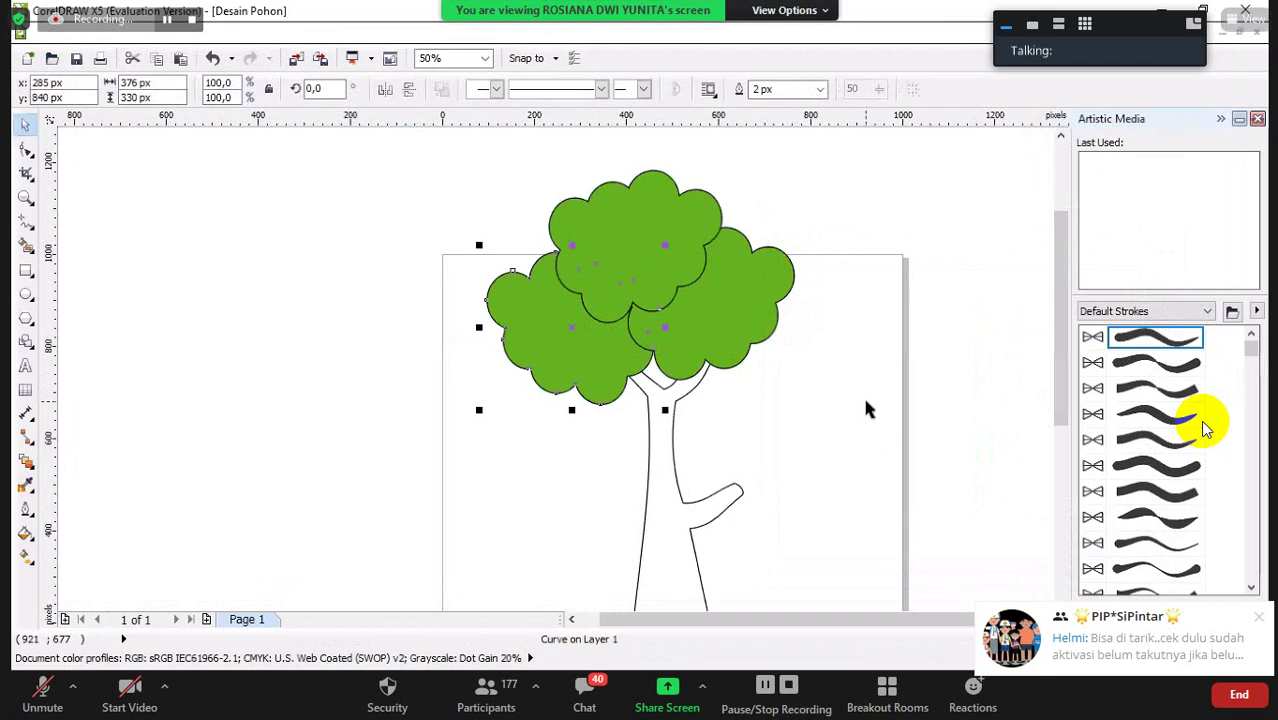
Move the right foliage shape up and away from the trunk, centred at about x 643 px, y 943 px
scroll(1054, 354, down, 3)
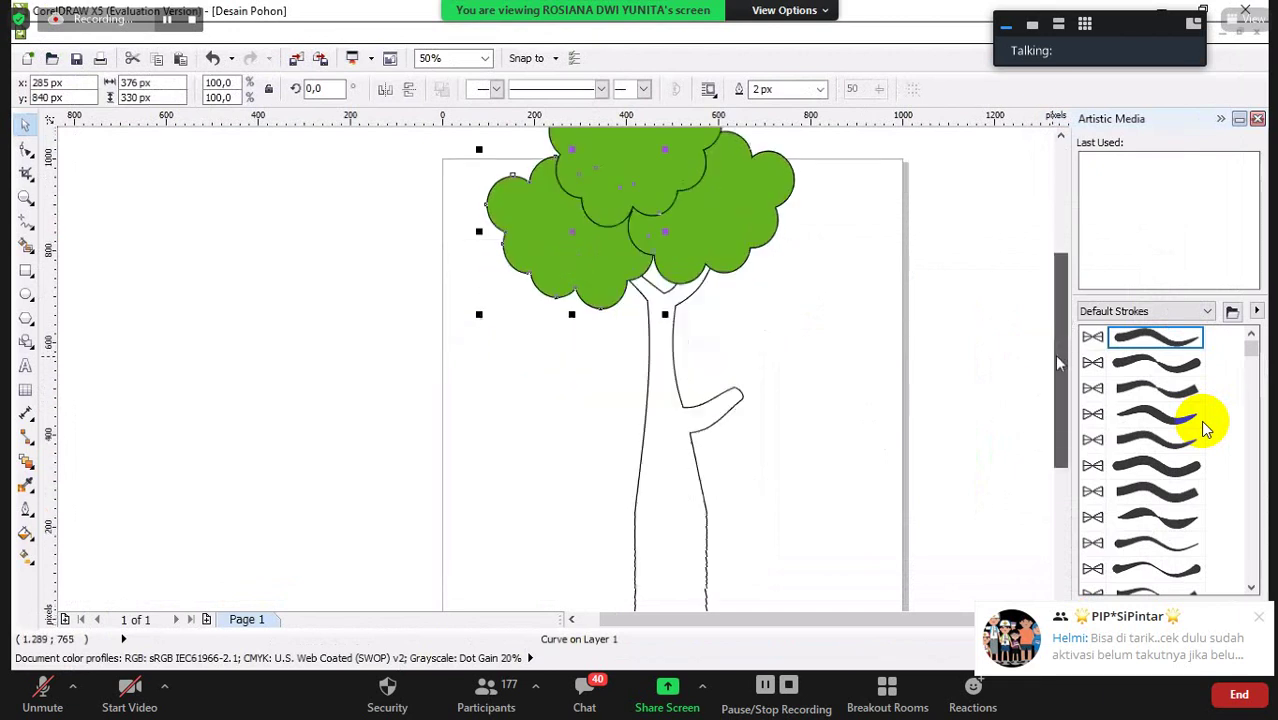
click(675, 472)
drag(747, 240, 773, 206)
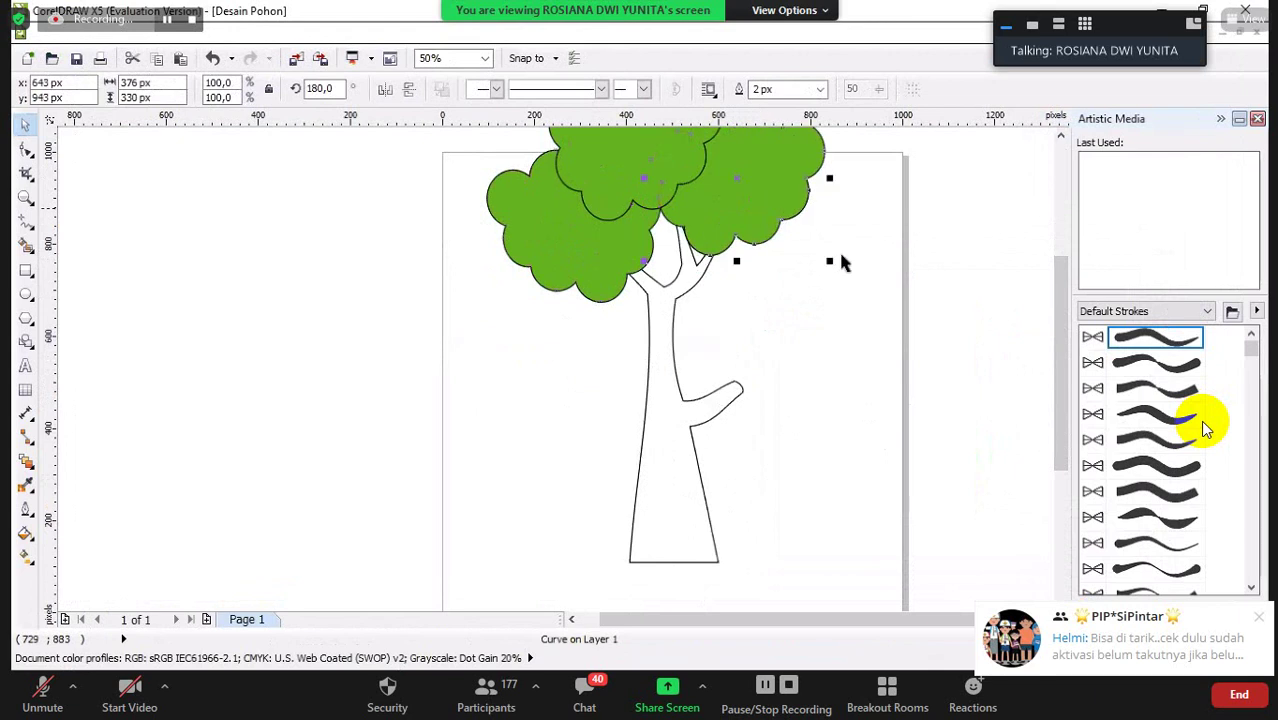
scroll(1063, 388, up, 3)
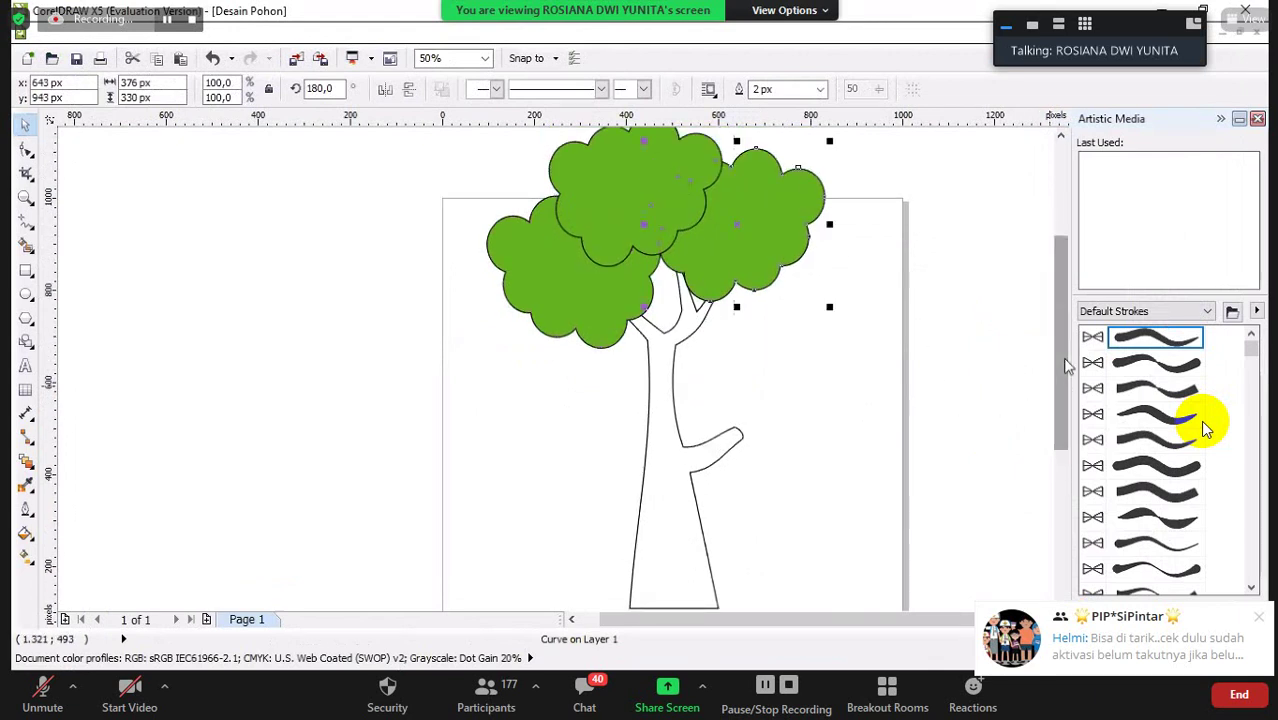
Fill the trunk and branches shape with the brown #754517
click(671, 518)
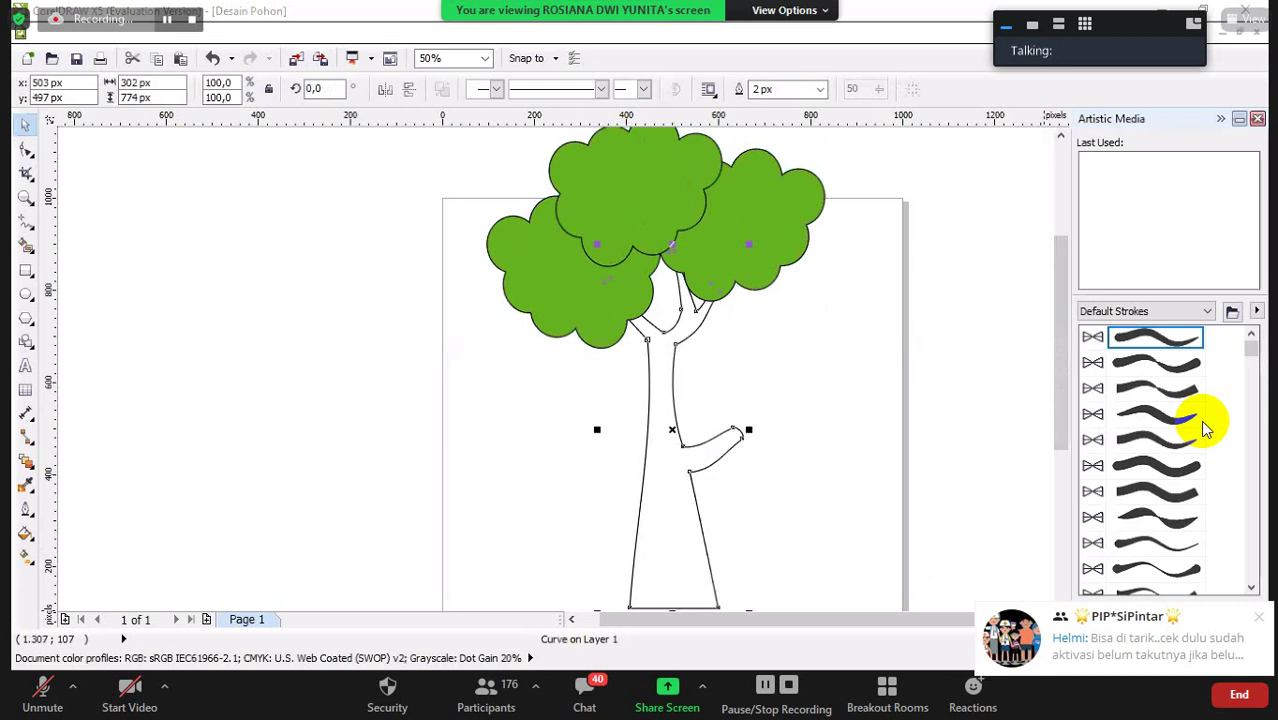
key(shift+F11)
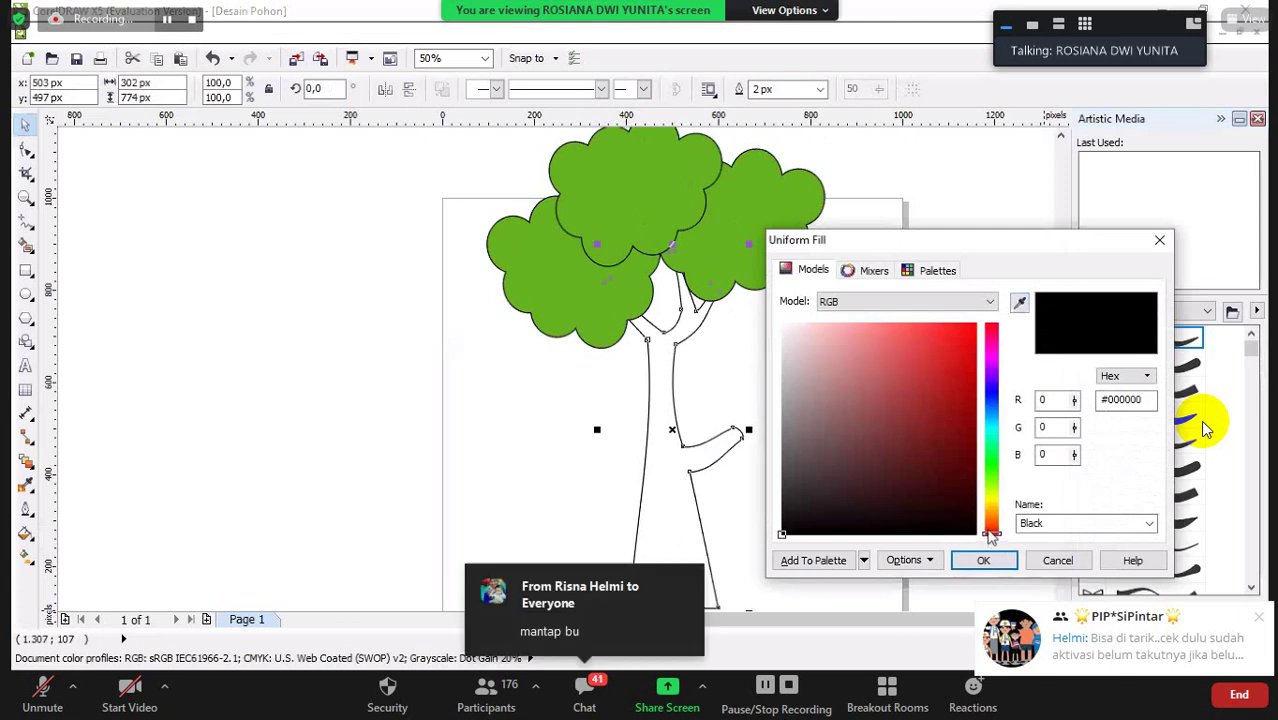
drag(990, 538, 990, 517)
click(936, 438)
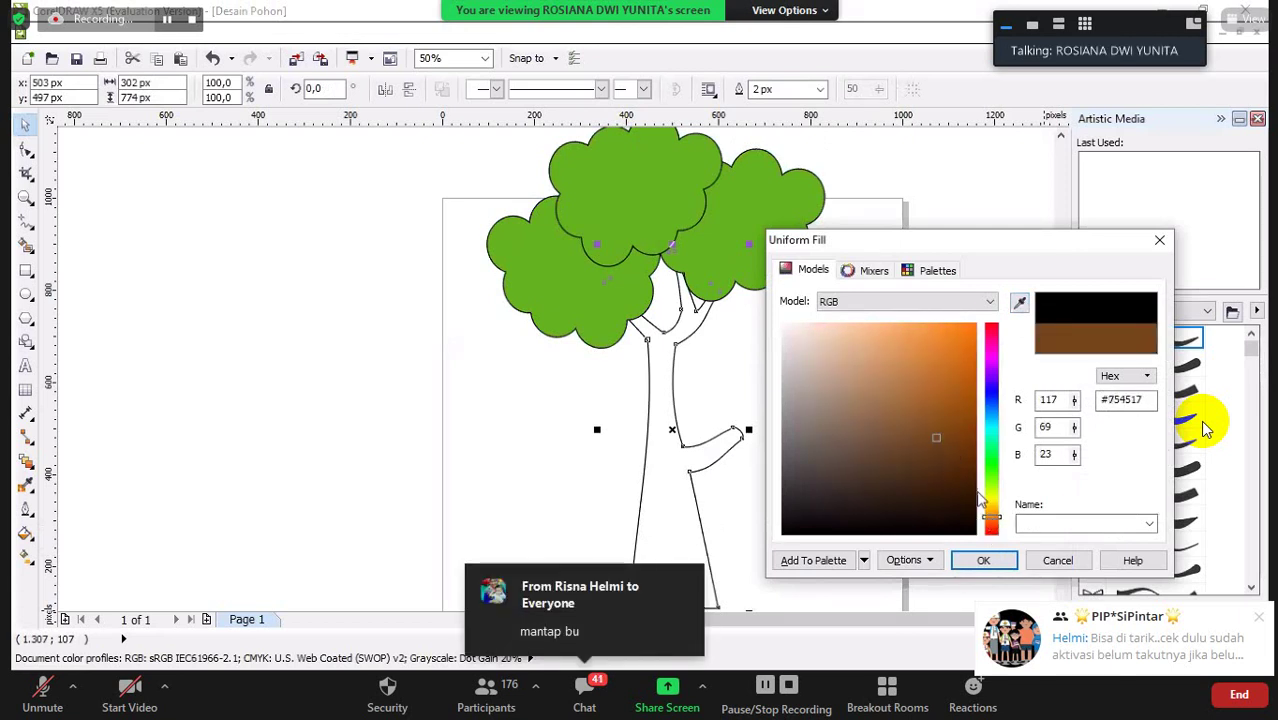
click(983, 560)
scroll(1063, 350, down, 1)
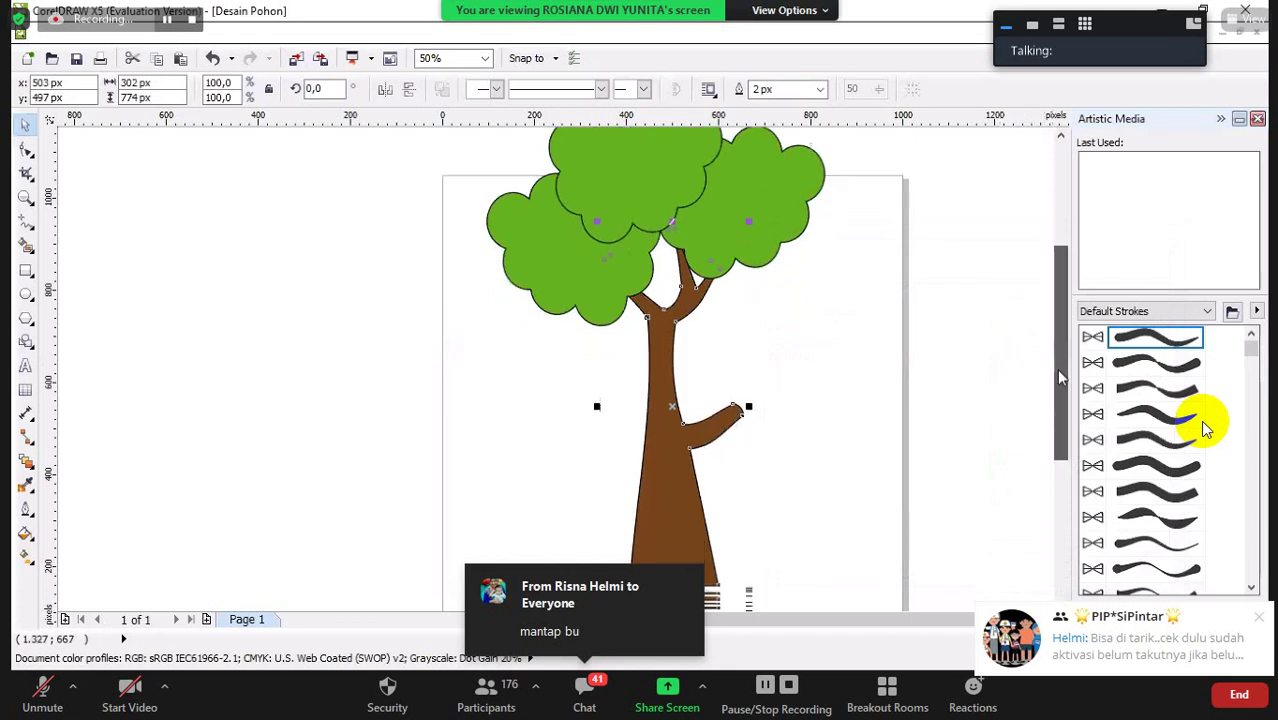
Set the outline width of the brown trunk and branches shape to None
scroll(1068, 350, up, 2)
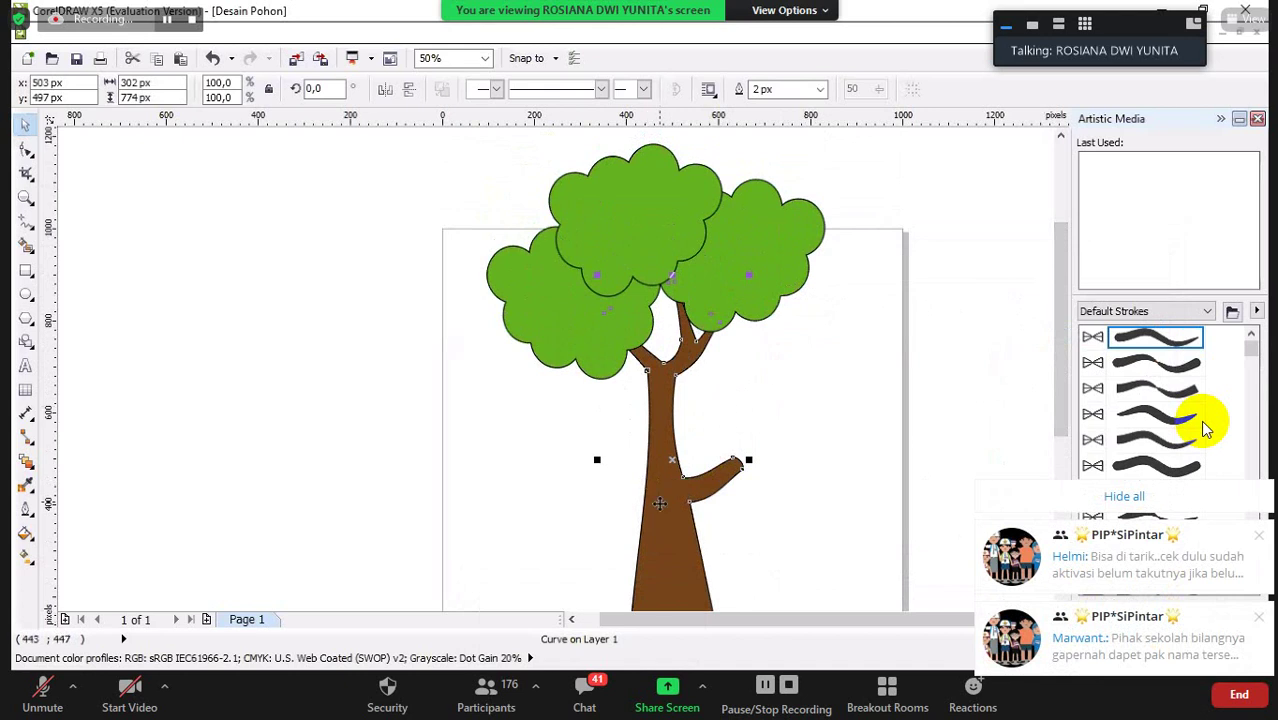
click(818, 90)
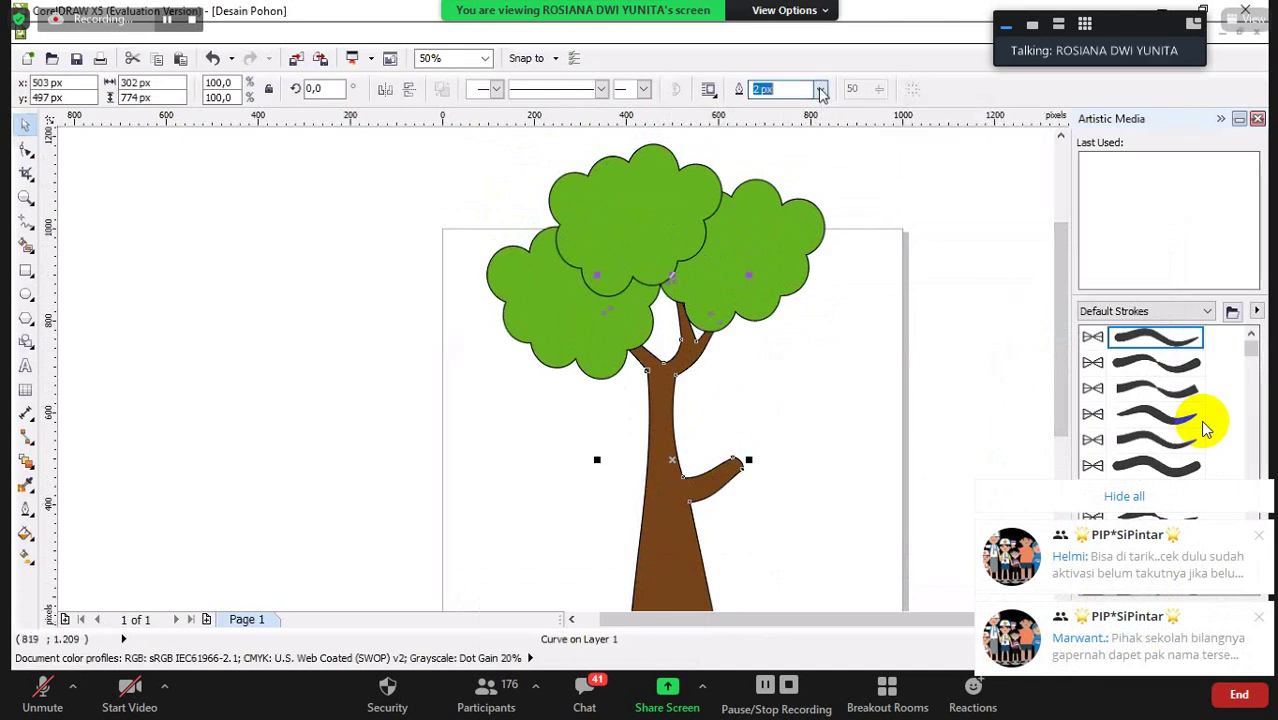
click(820, 90)
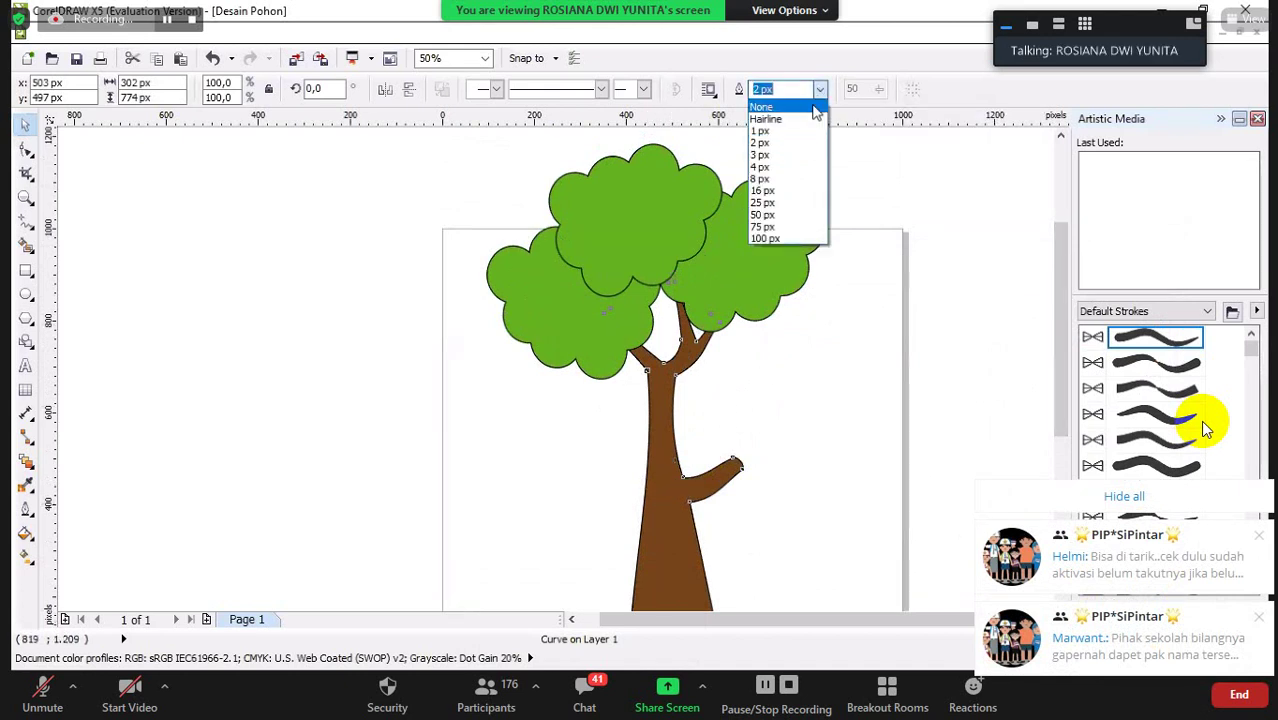
click(816, 107)
click(833, 357)
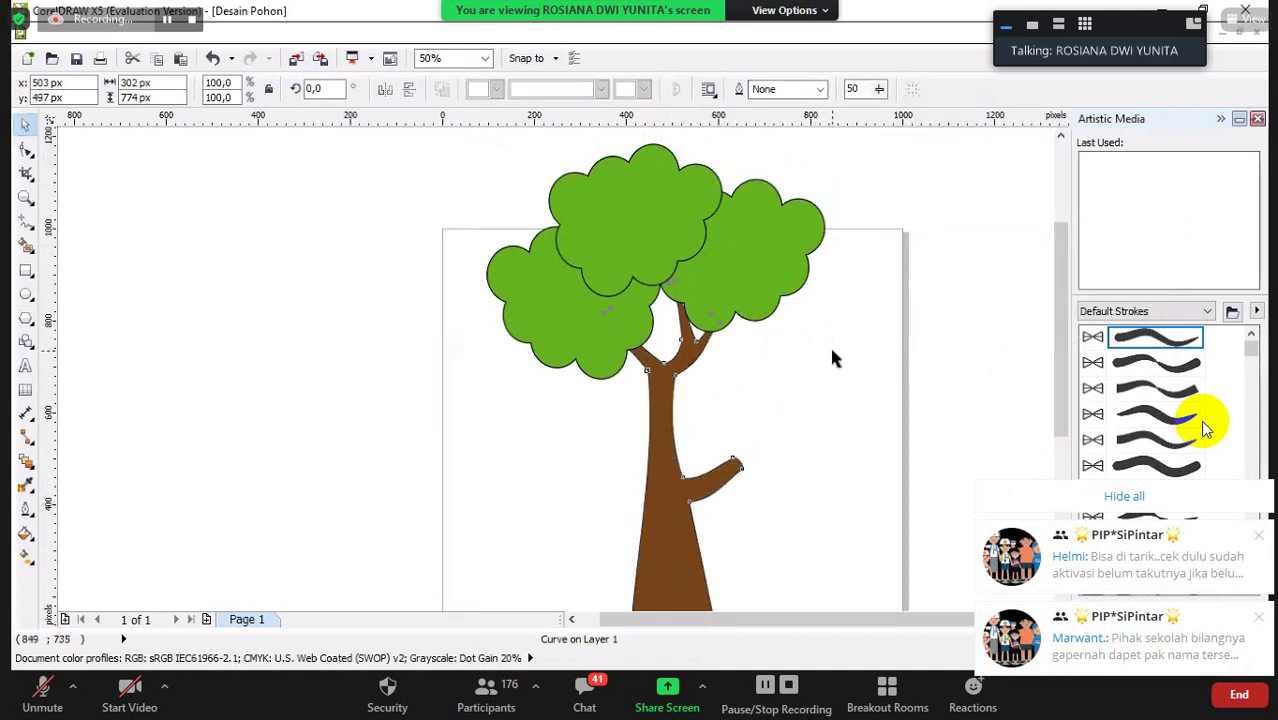
Set the outline width of the right, top and left foliage shapes to None and deselect everything
click(796, 278)
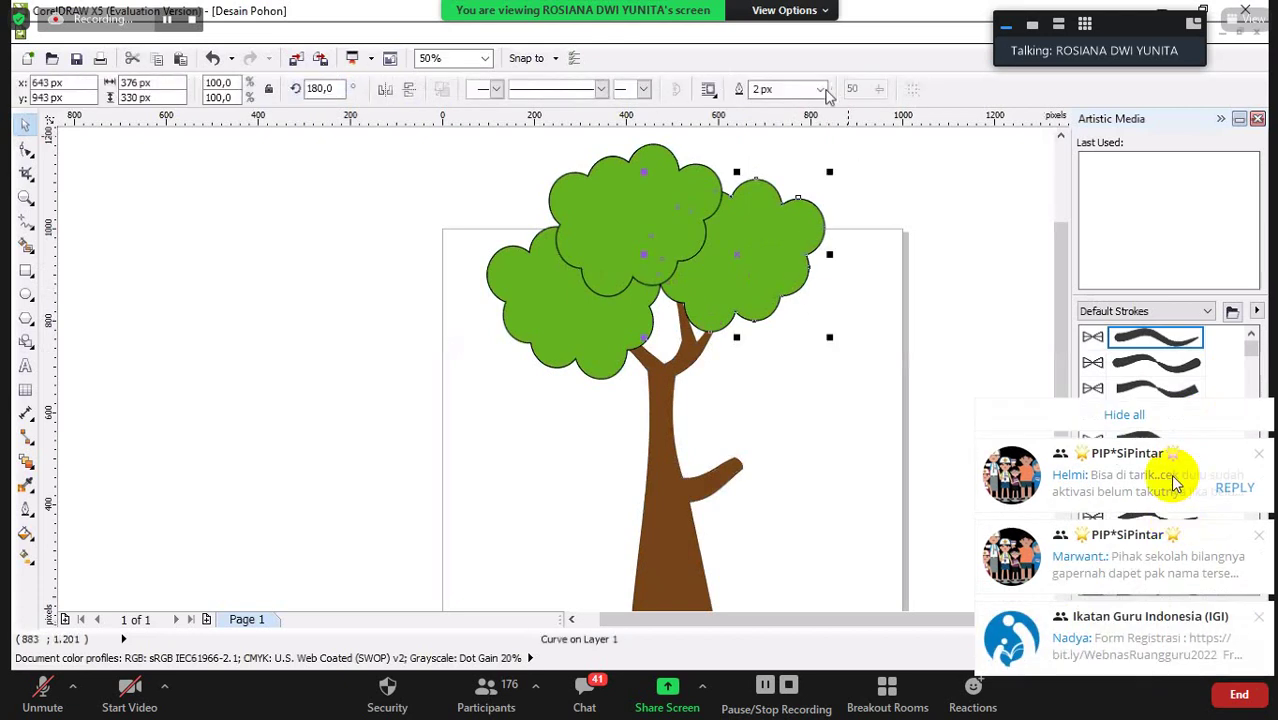
click(820, 90)
click(1126, 413)
click(816, 107)
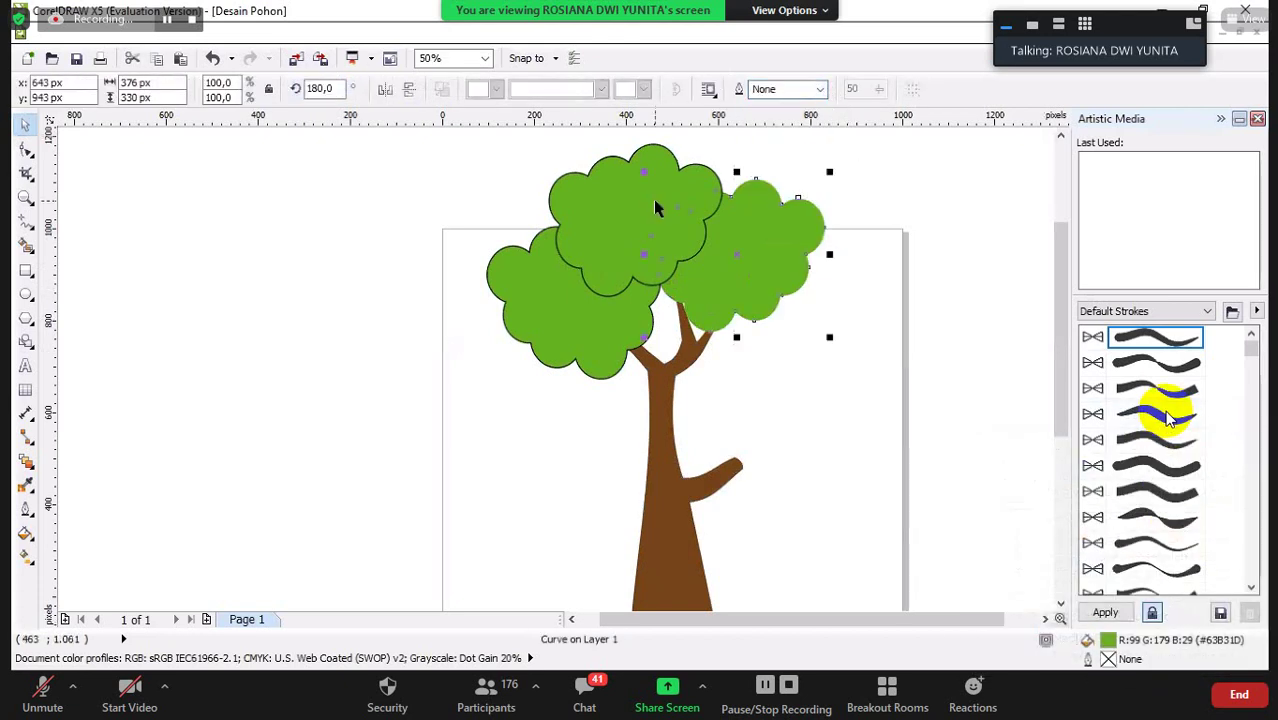
click(655, 201)
click(819, 90)
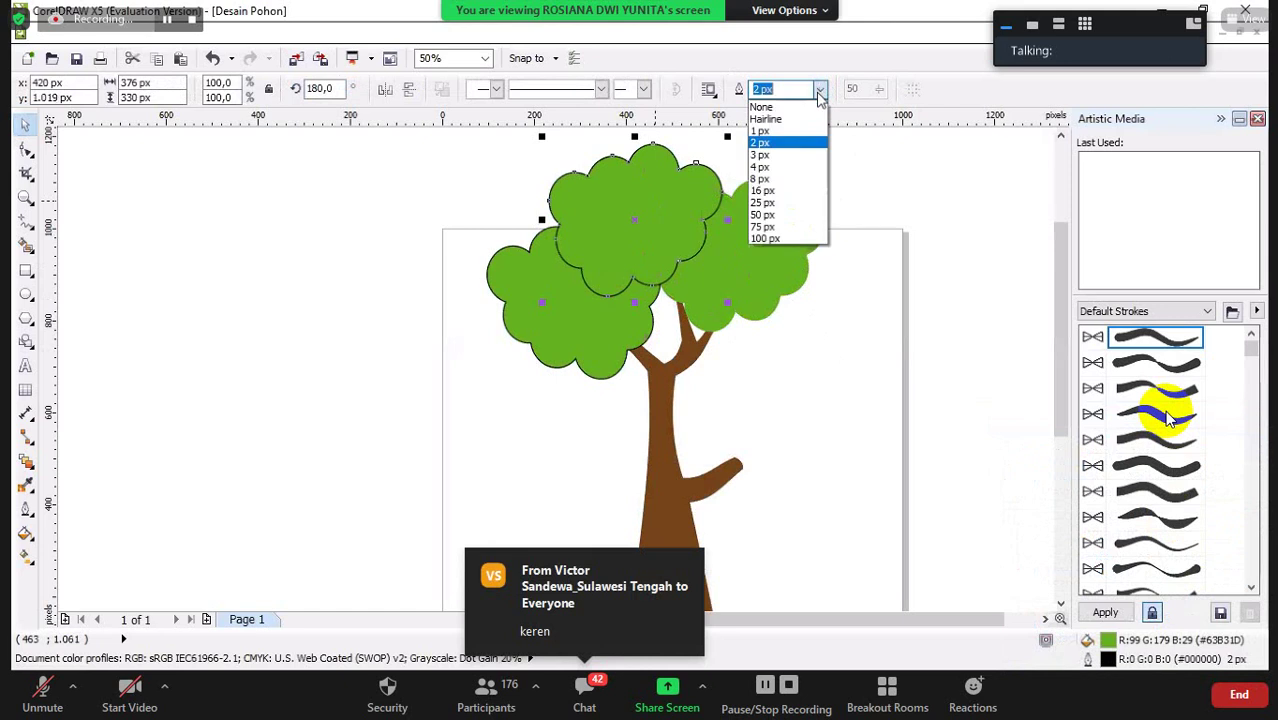
click(813, 110)
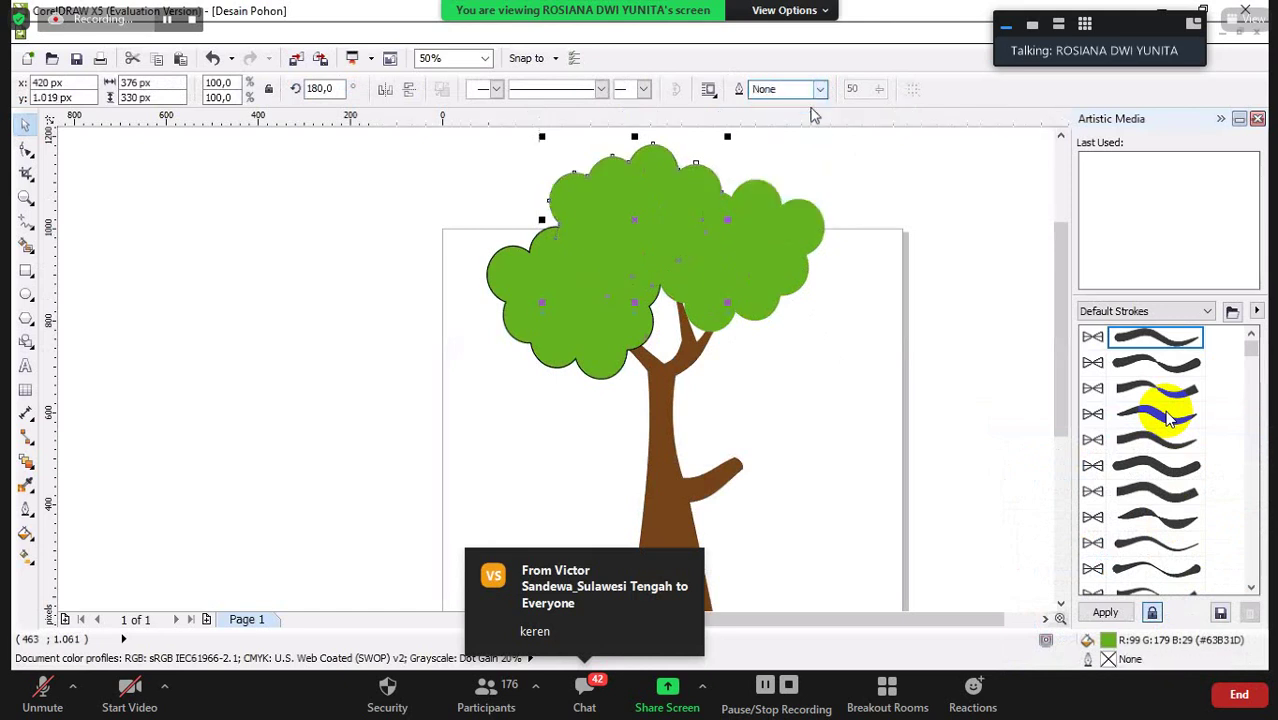
click(562, 328)
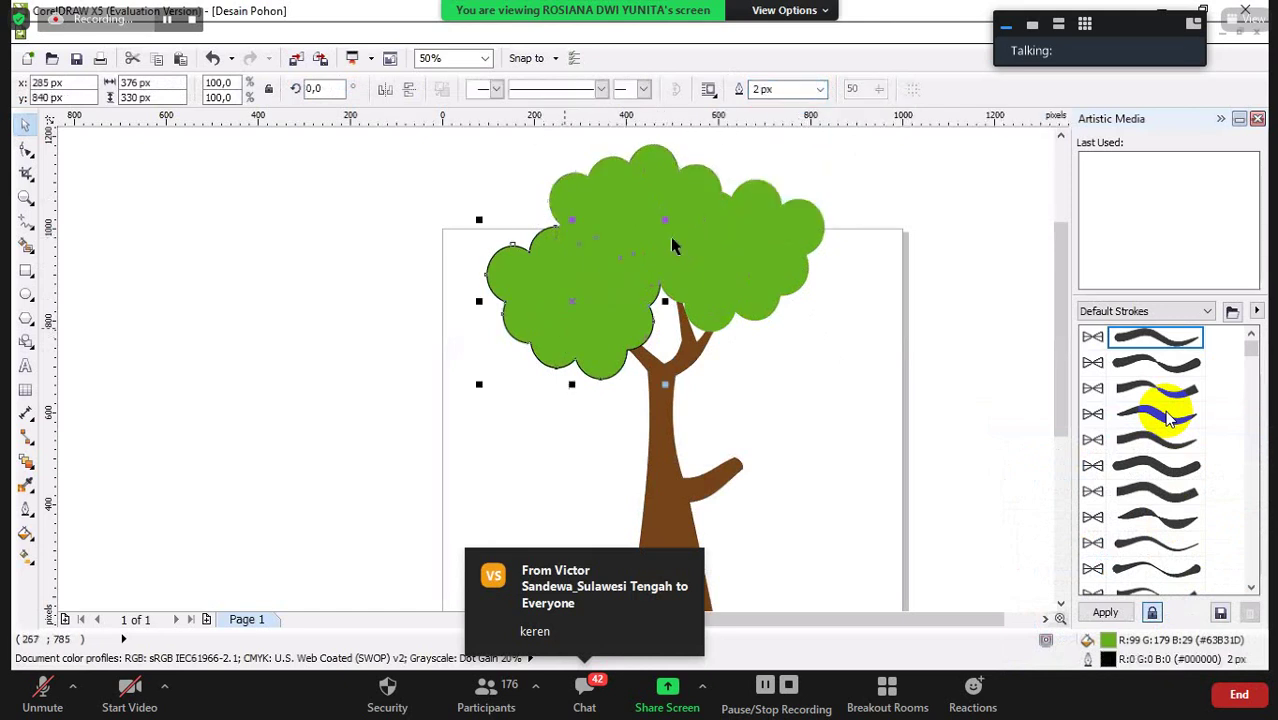
click(813, 92)
click(813, 110)
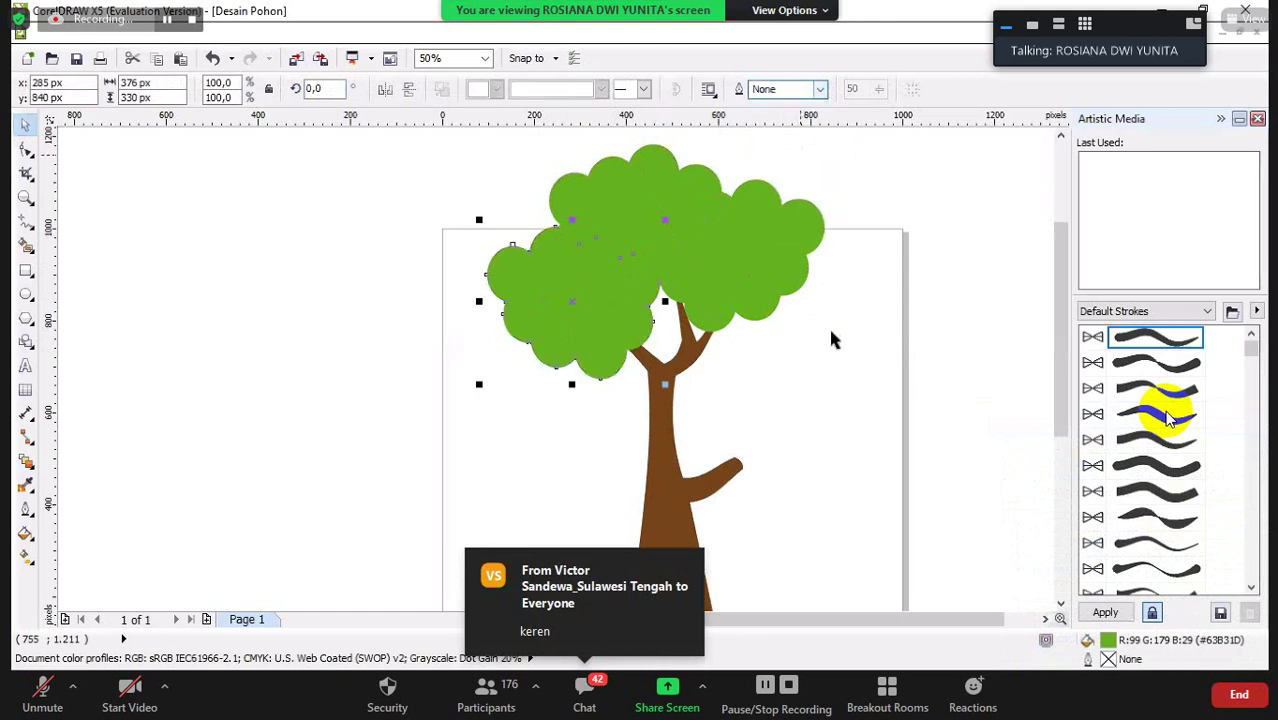
click(880, 407)
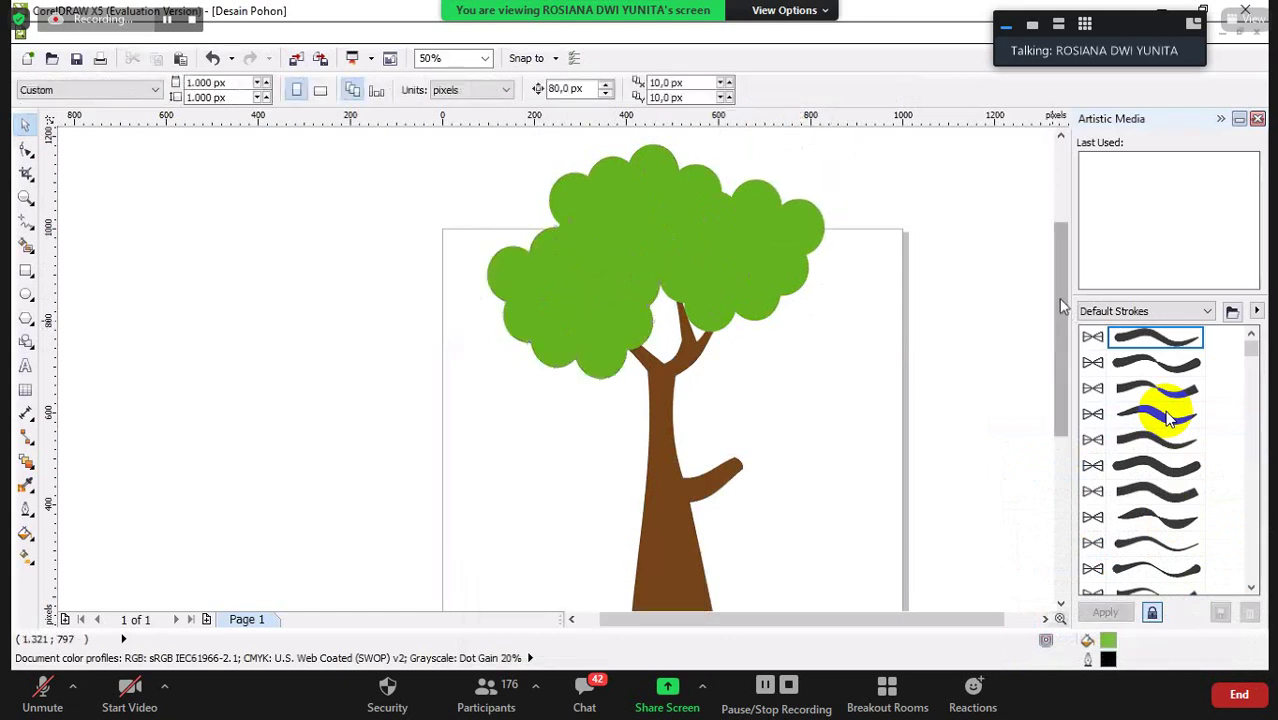
Begin exporting the tree drawing to the 9 MARET 2022 folder as Desain Pohon.png in PNG - Portable Network Graphics format
drag(1062, 300, 1055, 343)
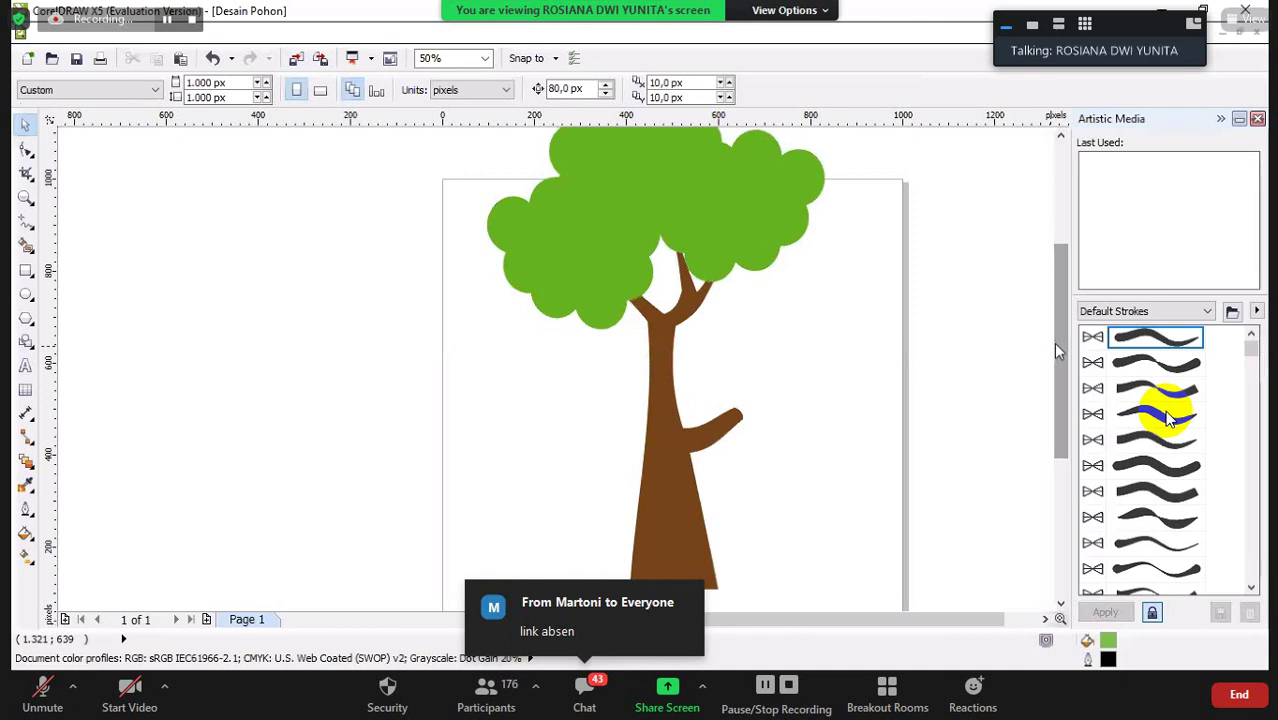
click(51, 38)
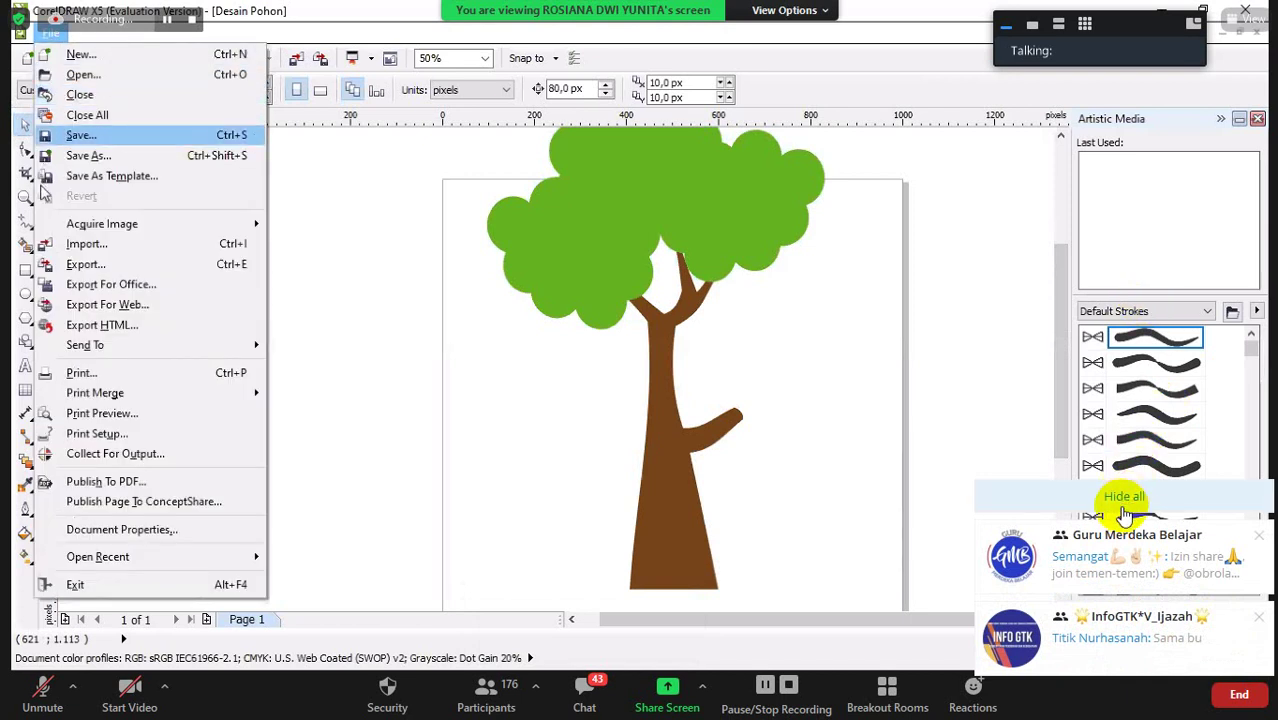
click(65, 266)
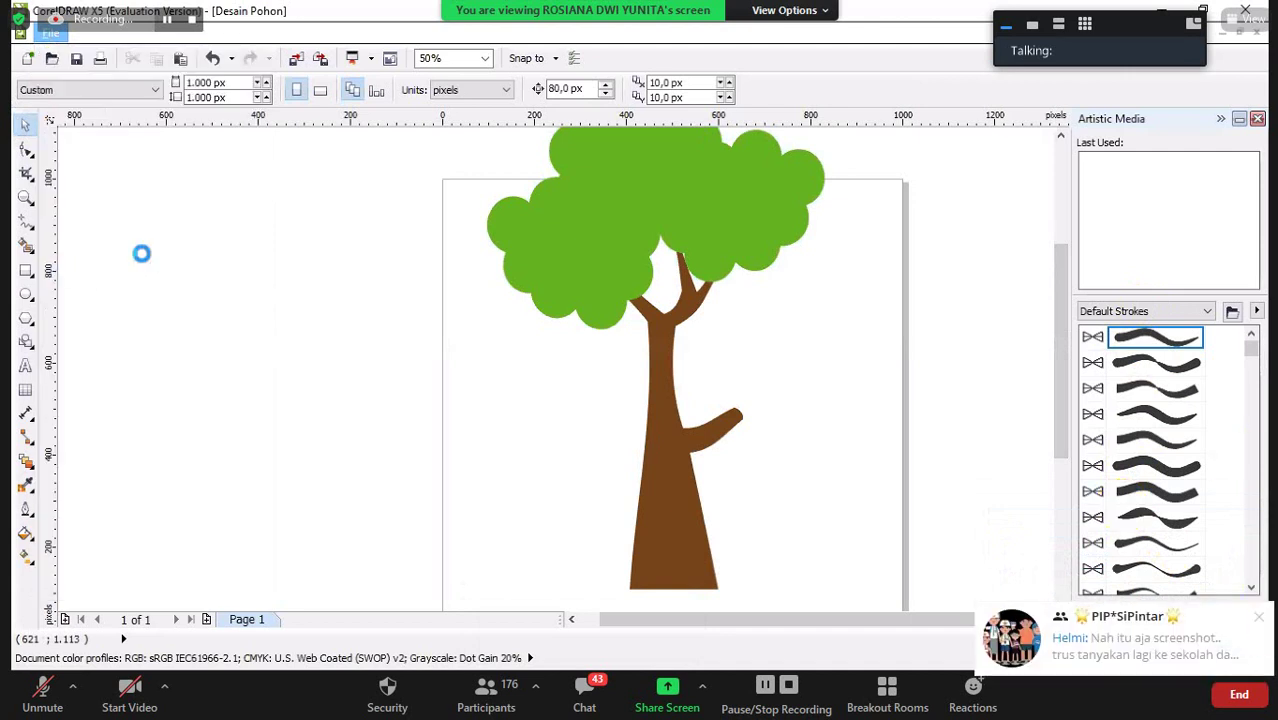
click(1262, 621)
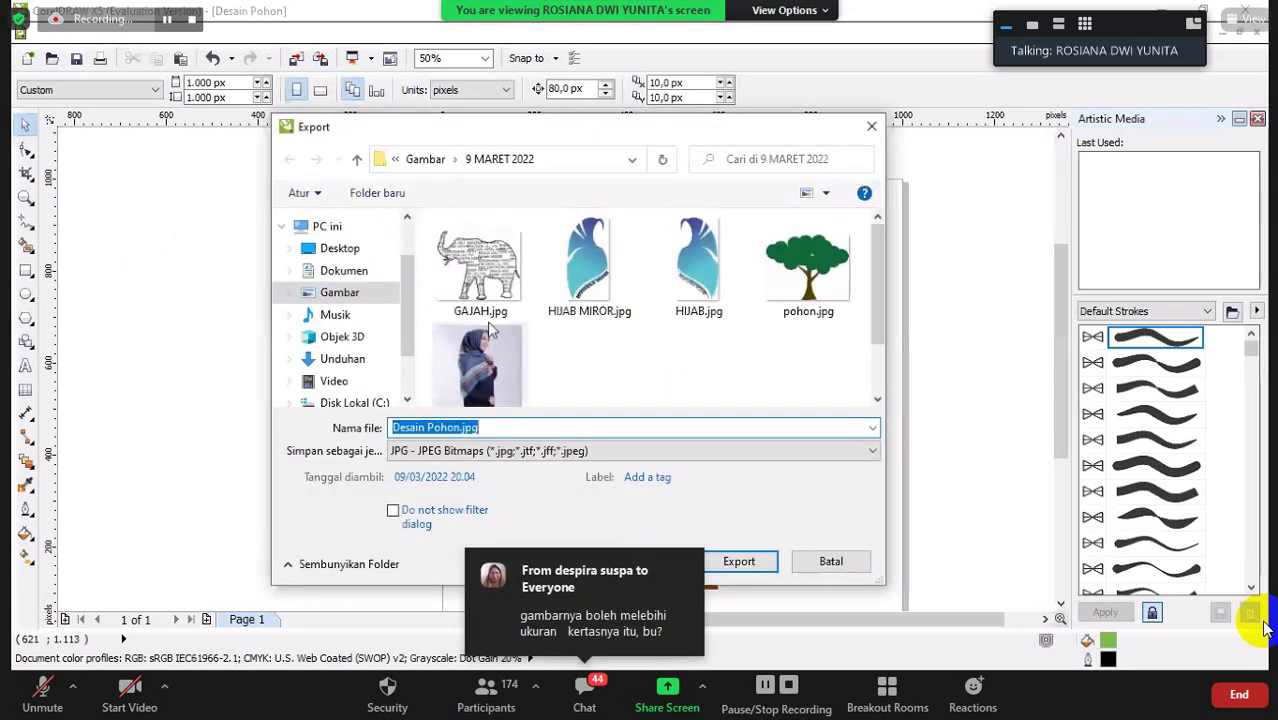
click(530, 451)
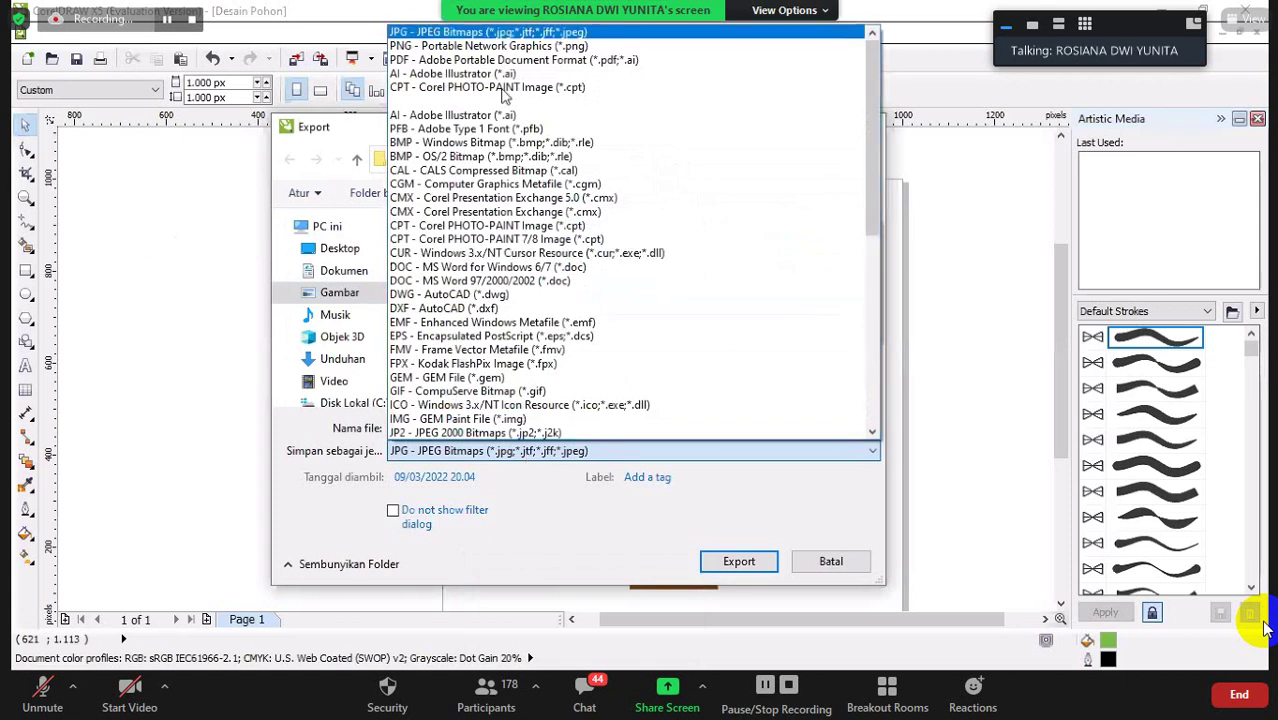
key(Down)
key(Up)
key(Down)
key(Return)
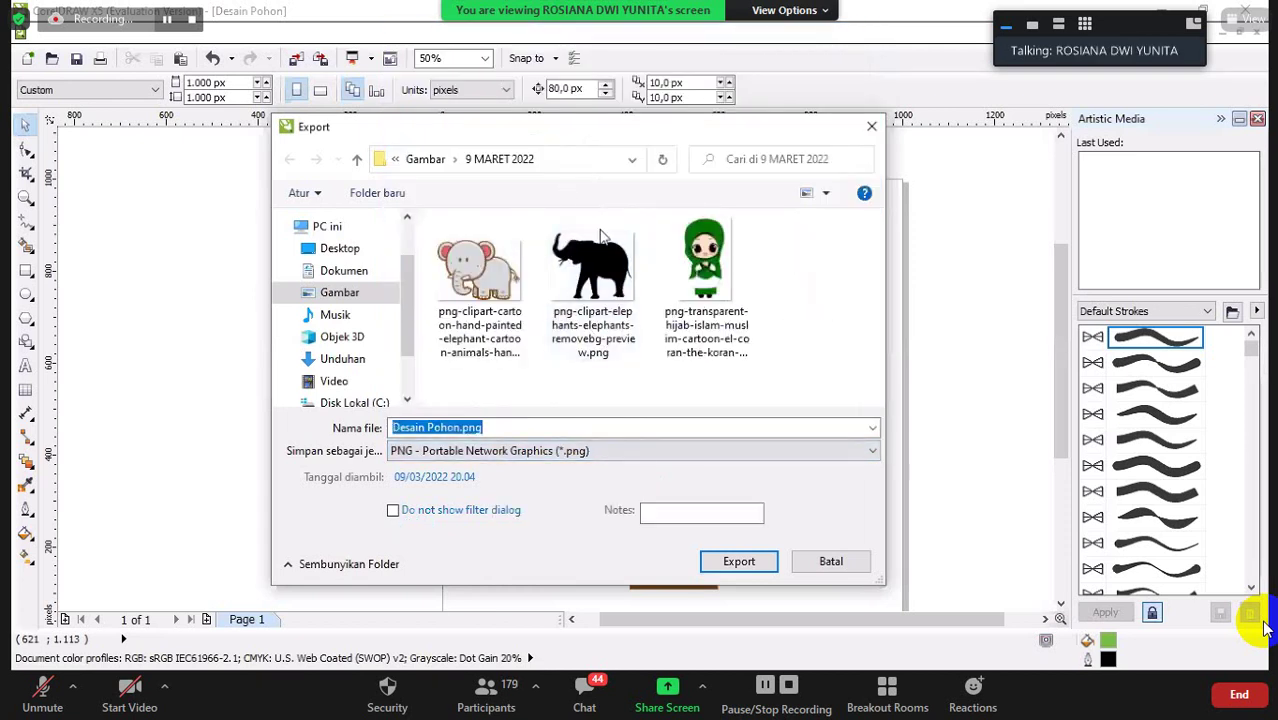
Export the tree as a PNG in RGB Color (24-bit) with transparency, anti-aliasing and the embedded color profile
click(752, 563)
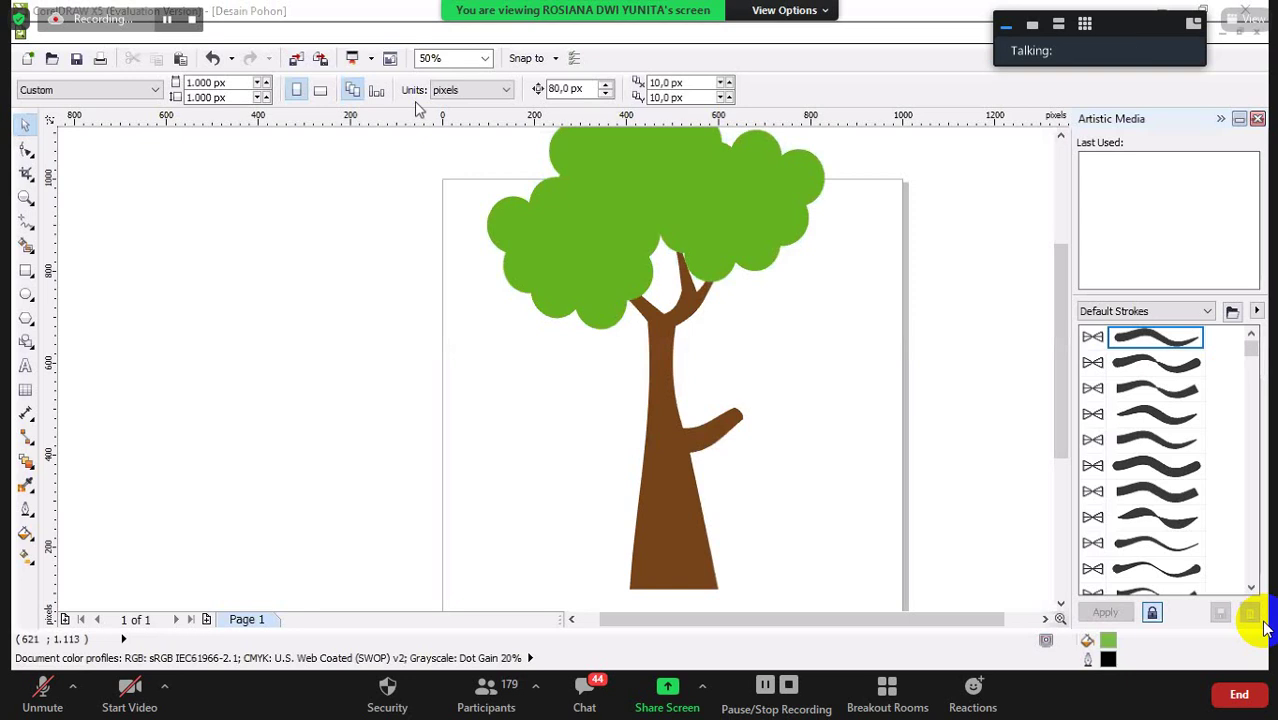
key(ctrl+e)
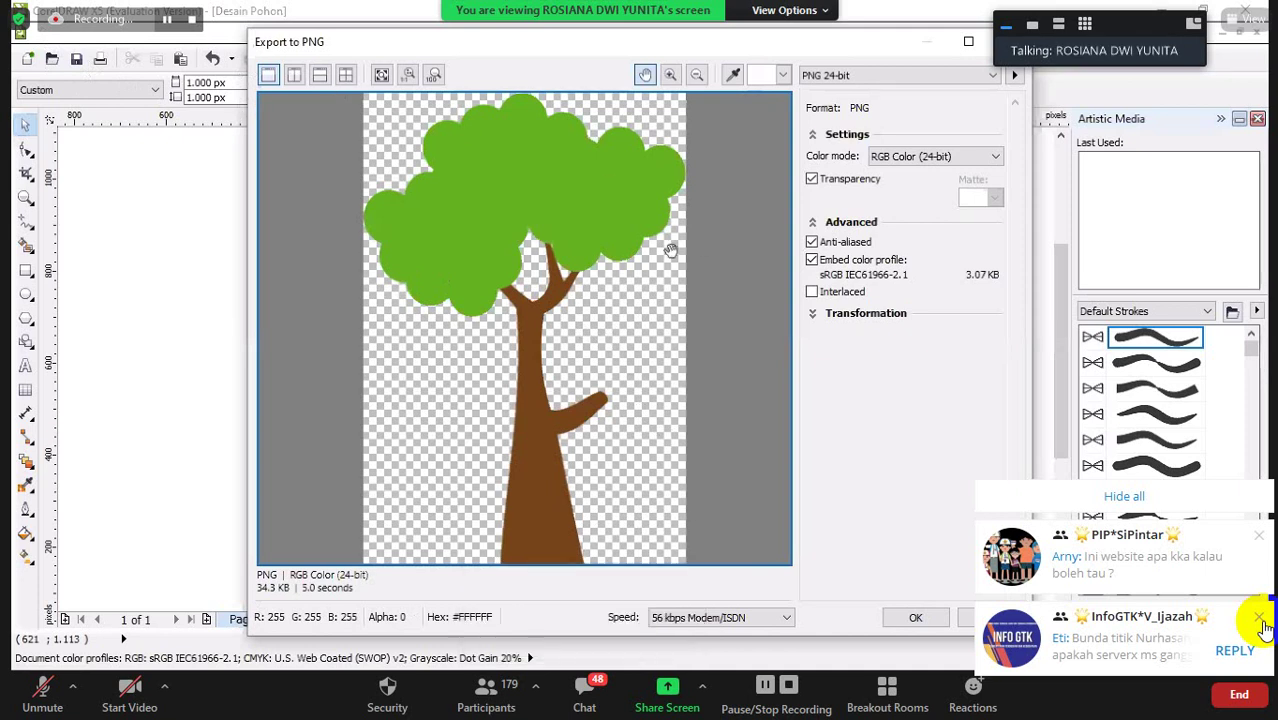
drag(257, 44, 232, 97)
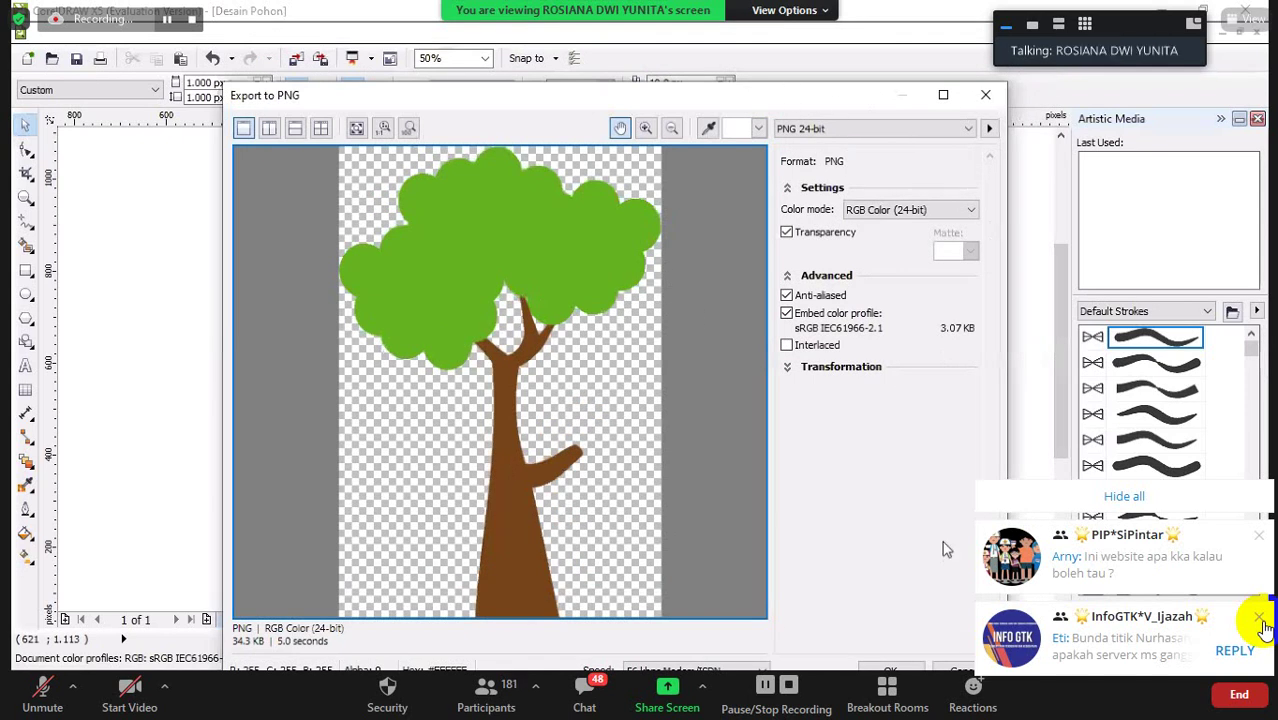
drag(788, 95, 757, 14)
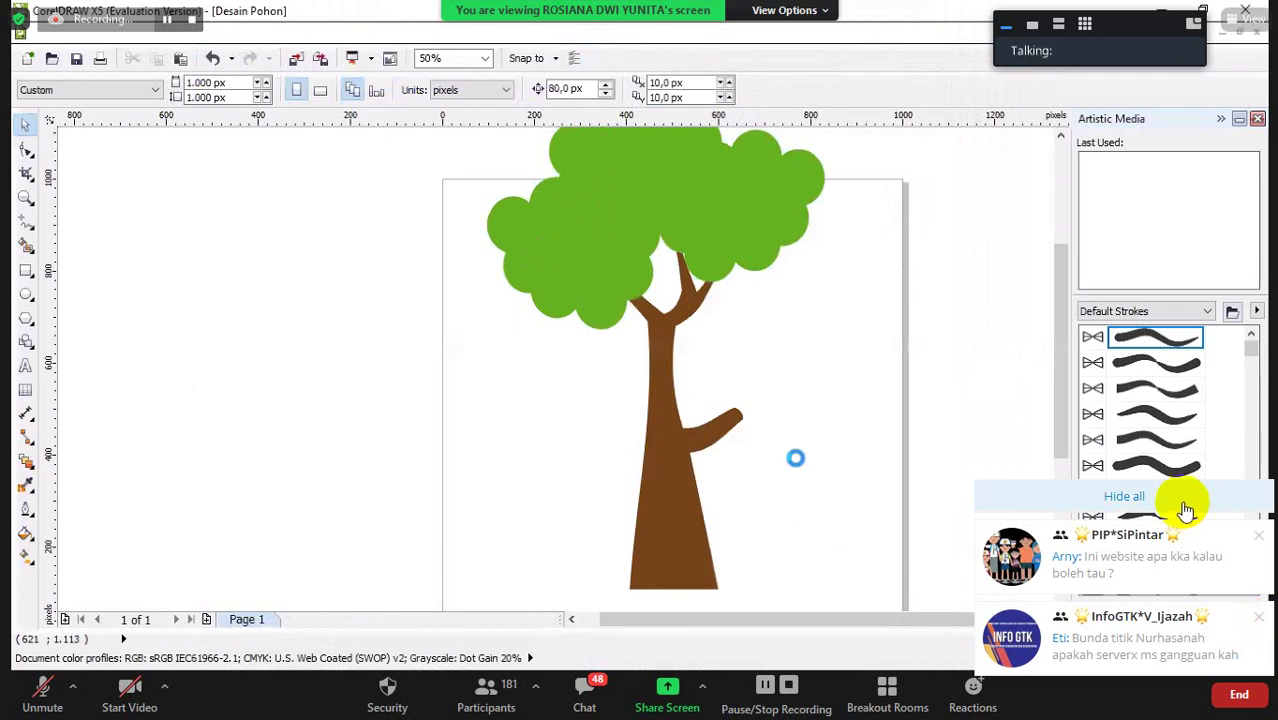
click(1185, 510)
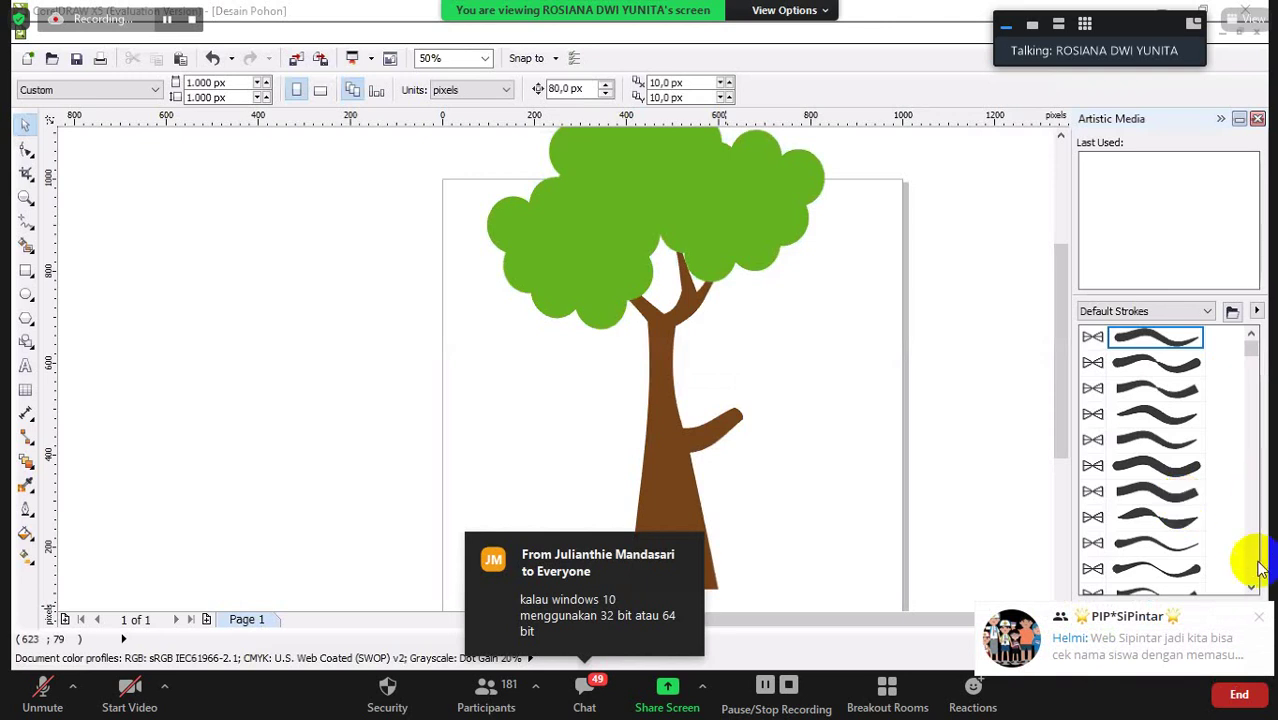
click(1262, 618)
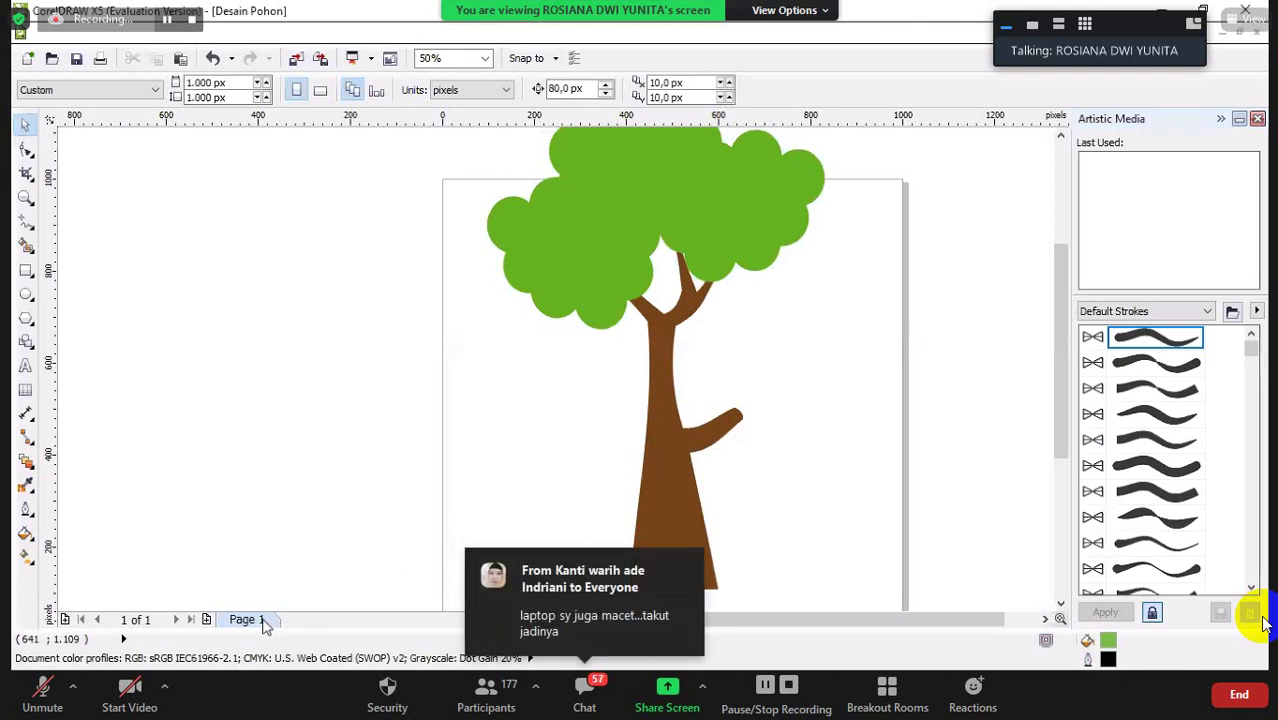
Add a blank second page to the Desain Pohon document after the tree page and display it
click(207, 619)
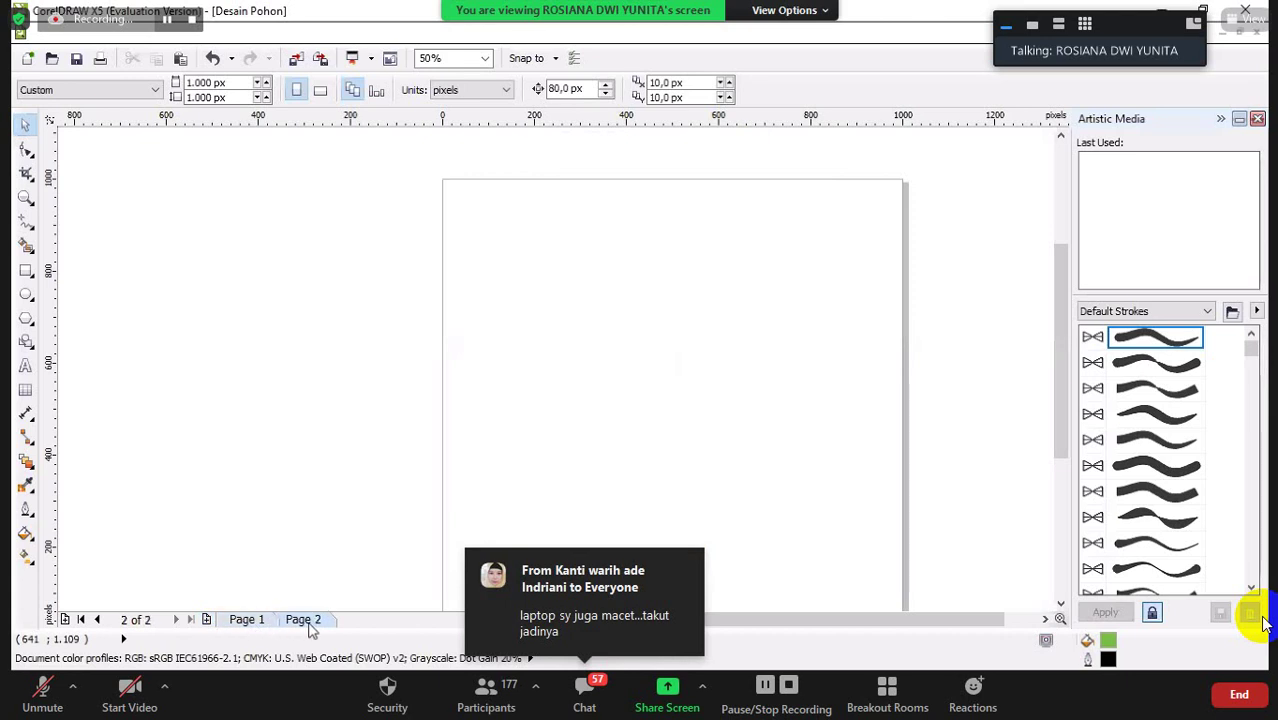
click(300, 619)
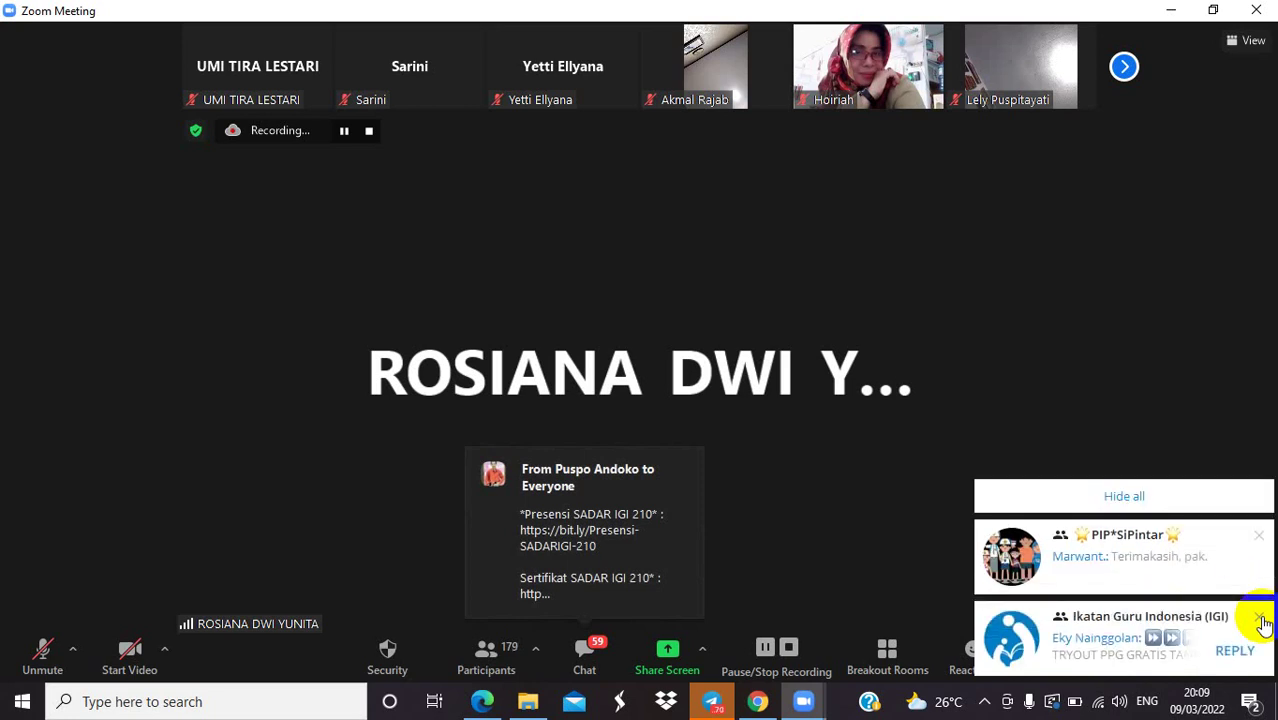
Dismiss the incoming group chat notifications that pop up over the Zoom meeting window
click(1228, 506)
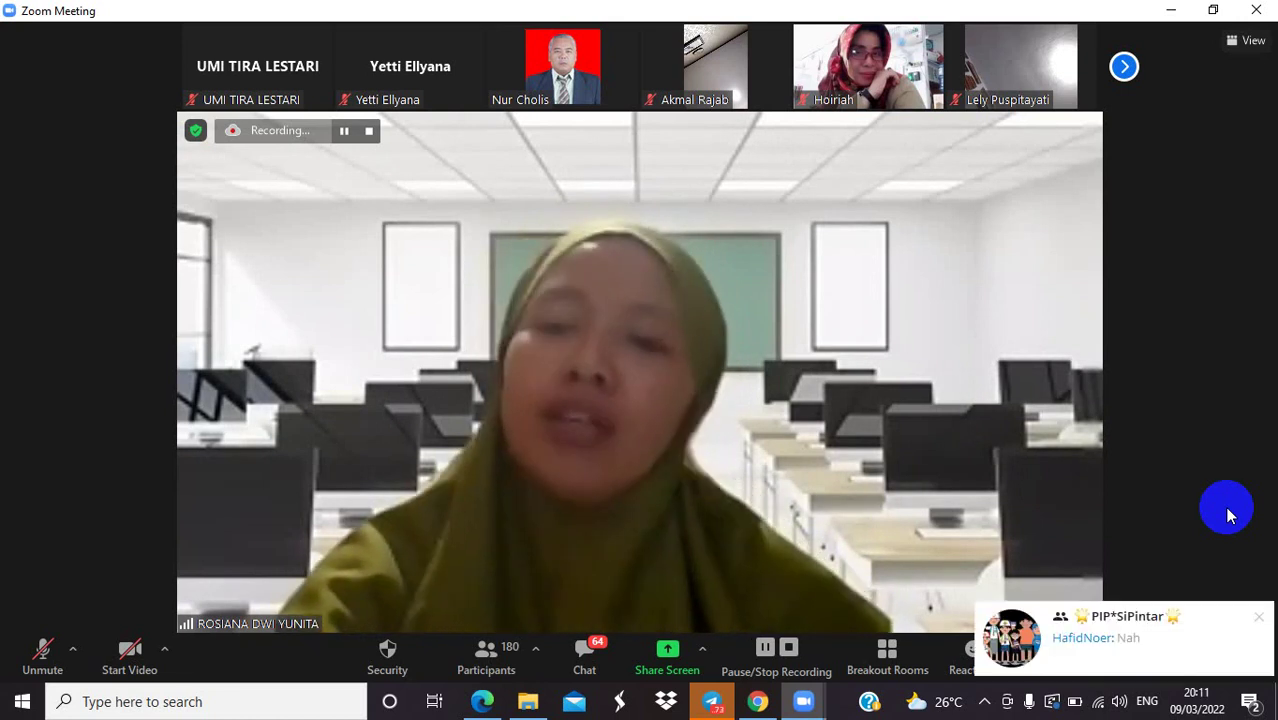
click(1257, 617)
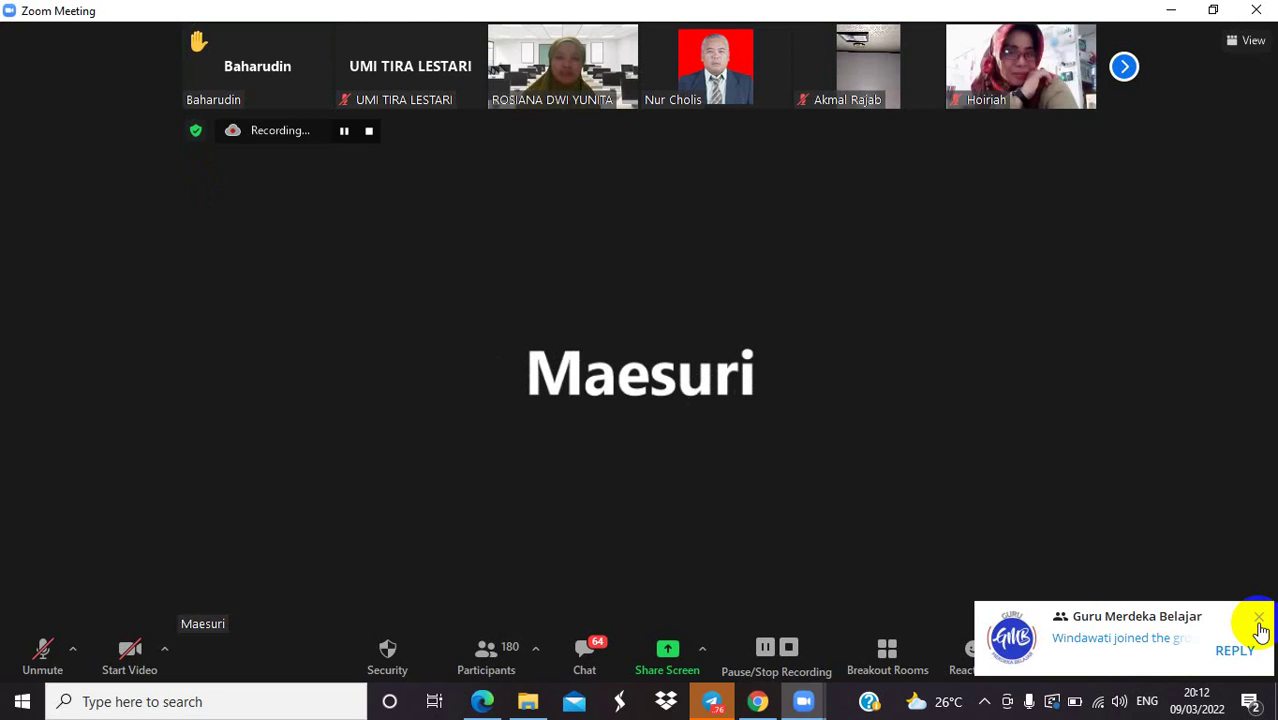
click(1259, 620)
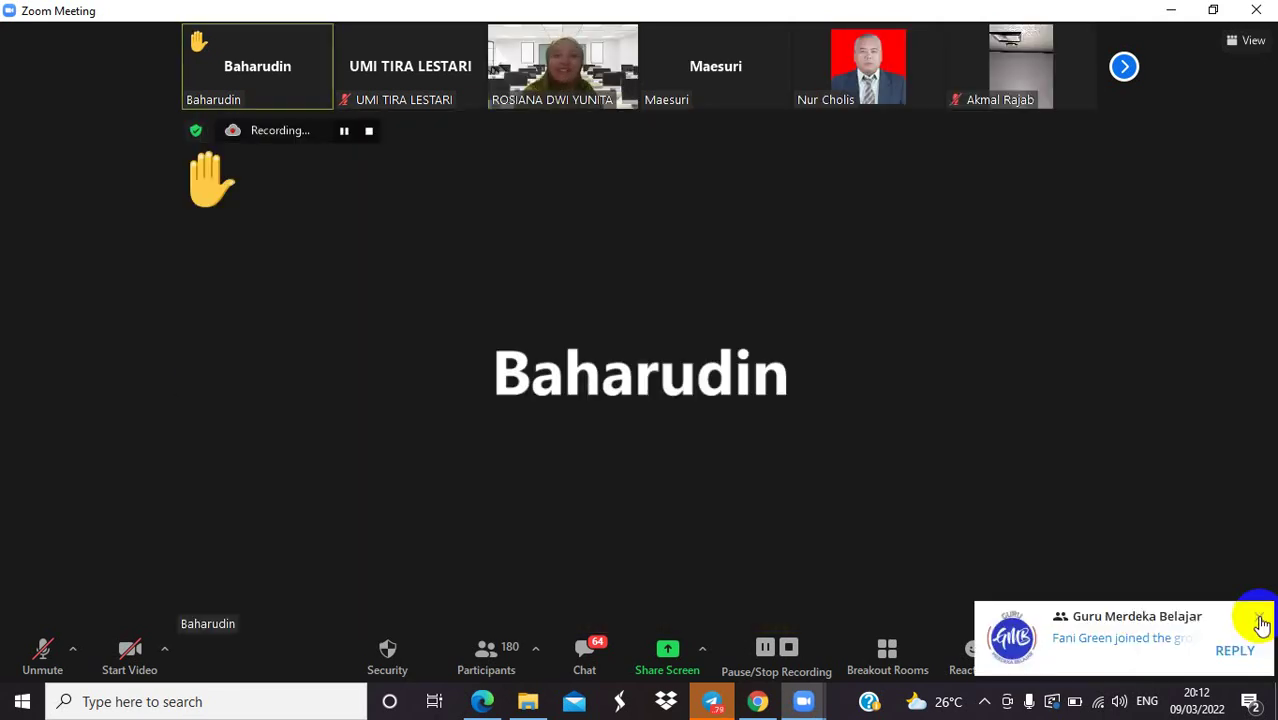
click(1259, 618)
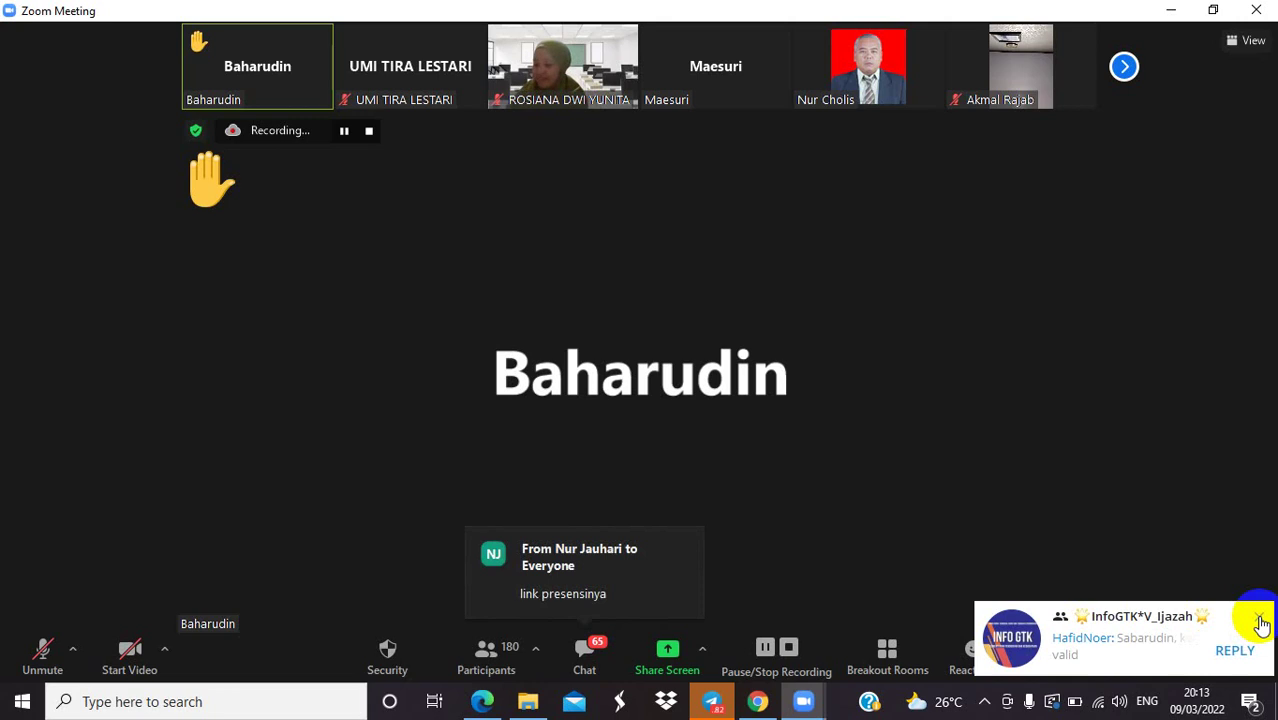
click(1260, 618)
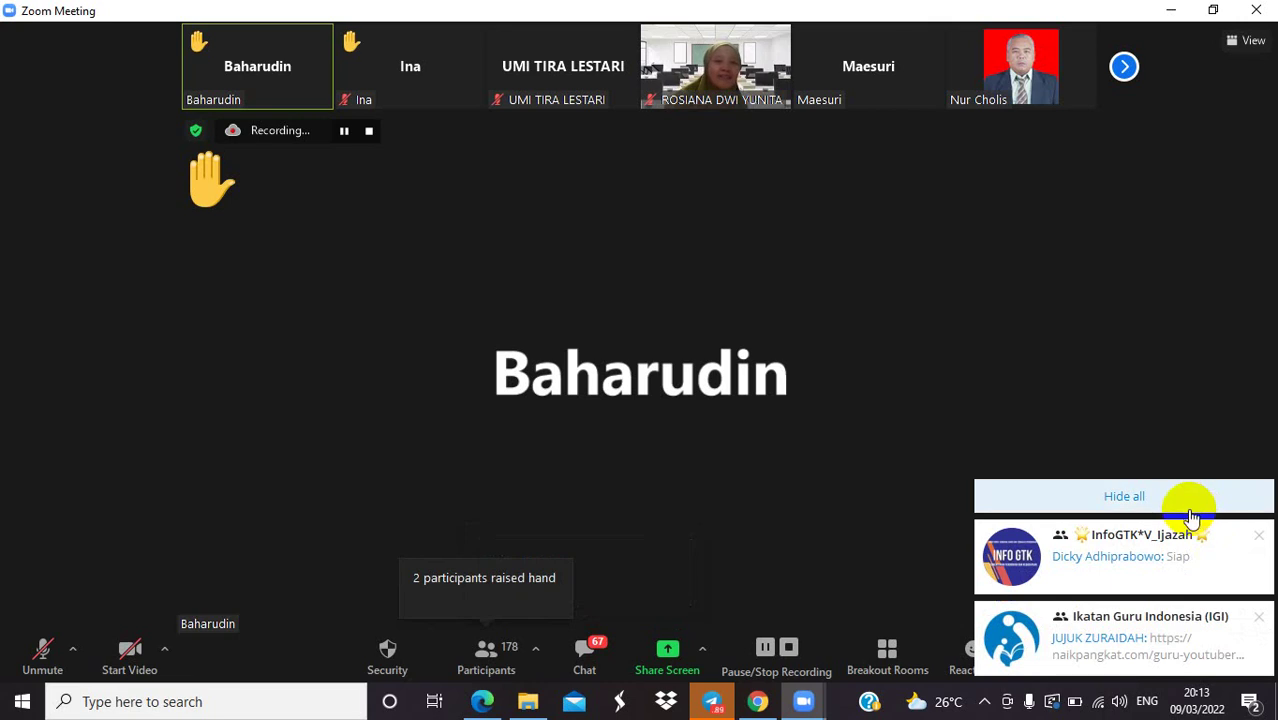
click(1189, 503)
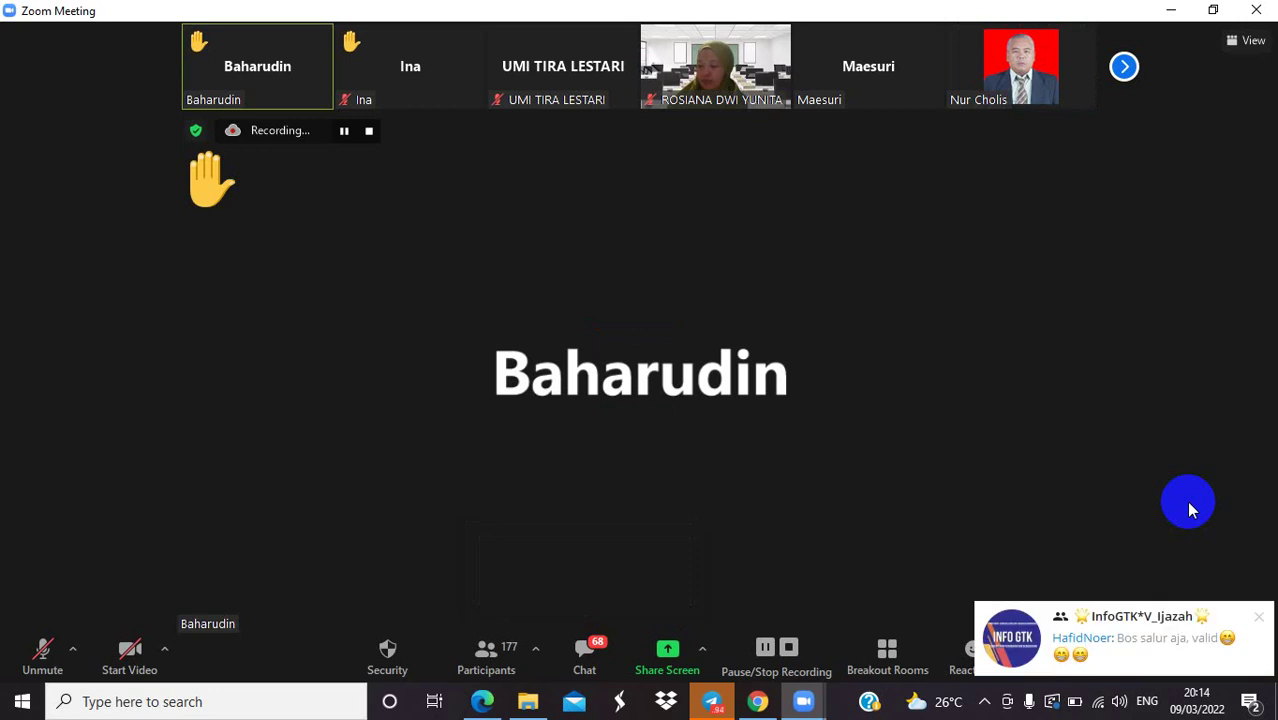
click(1260, 620)
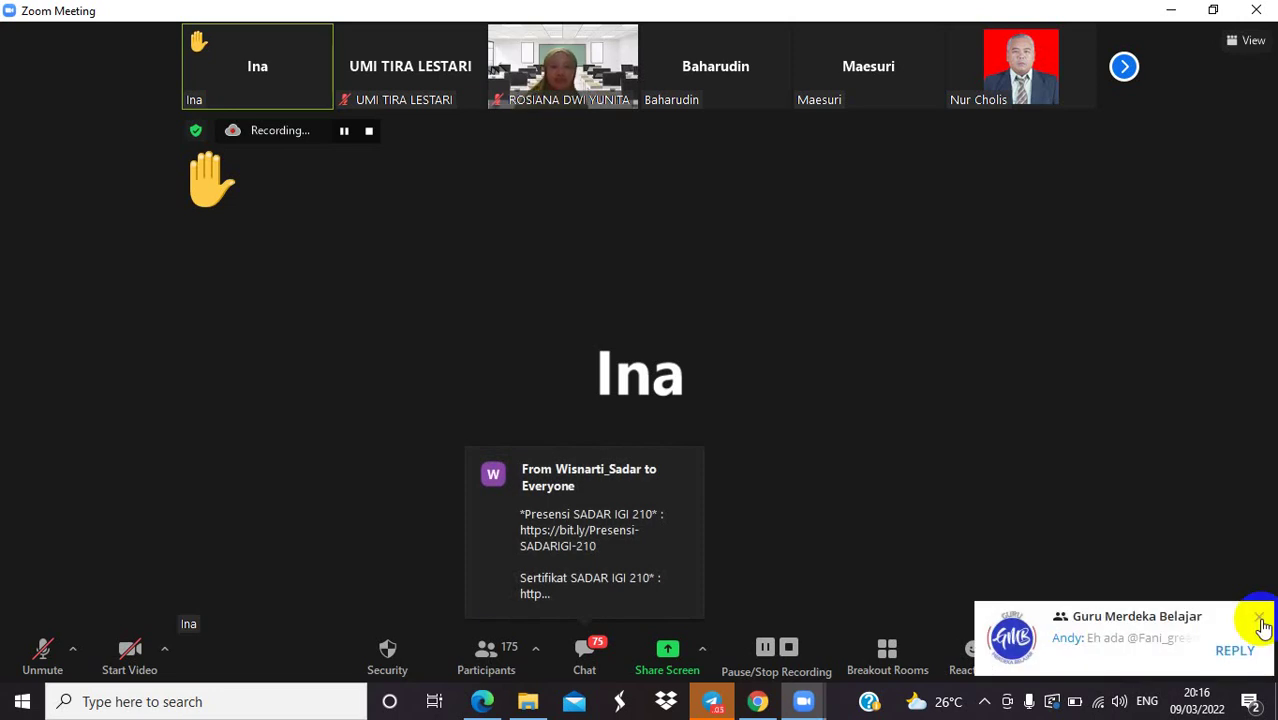
click(1261, 619)
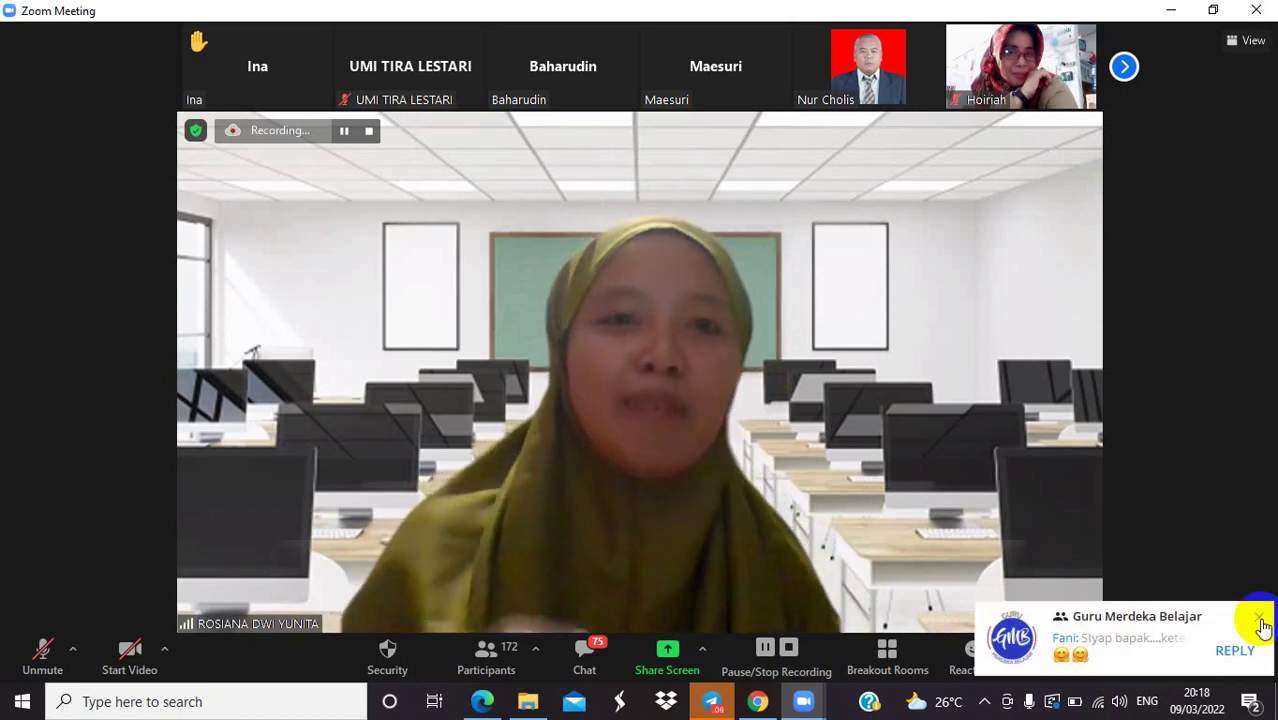
click(1262, 622)
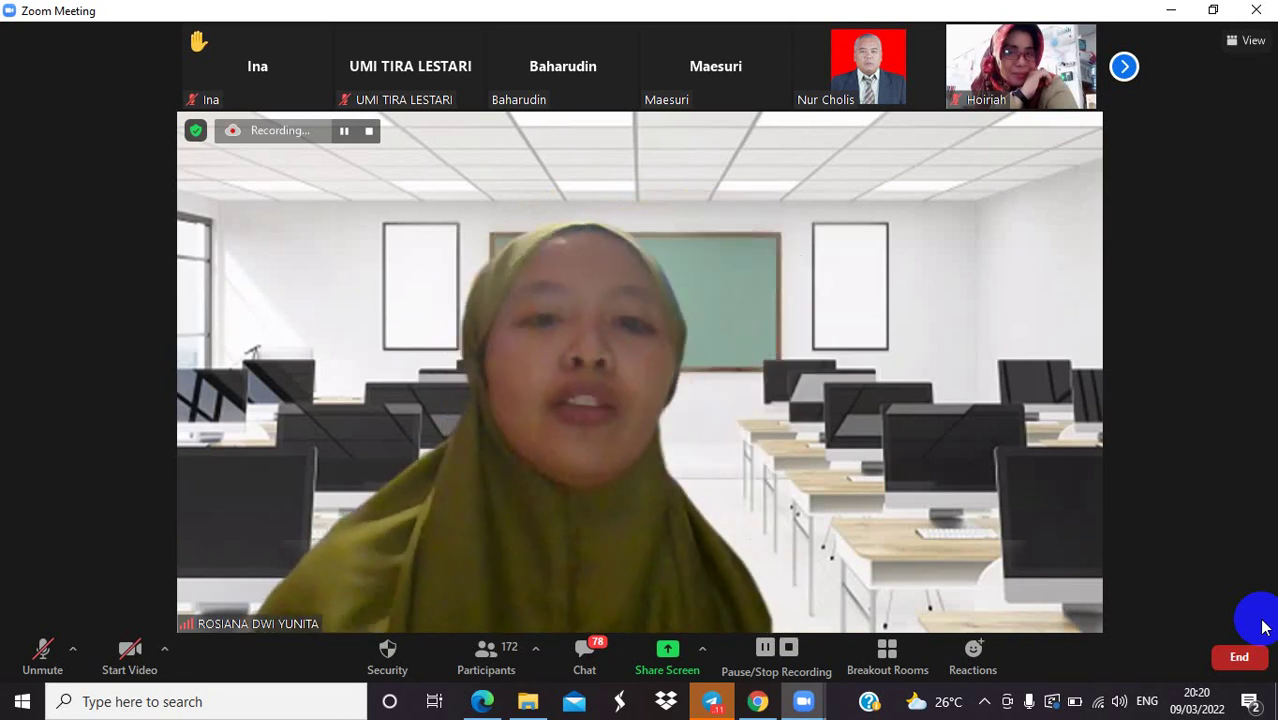
Show the desktop and bring up the Zoom Cloud Meetings window
key(super+d)
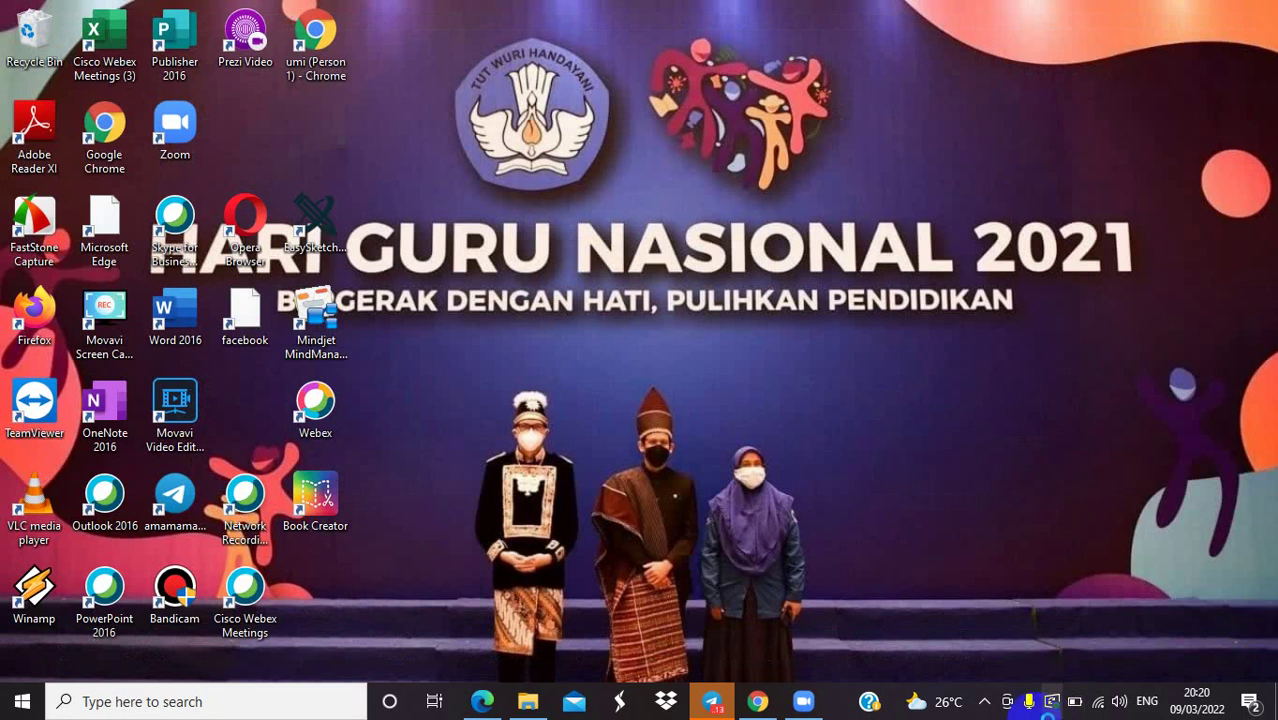
click(804, 702)
click(804, 702)
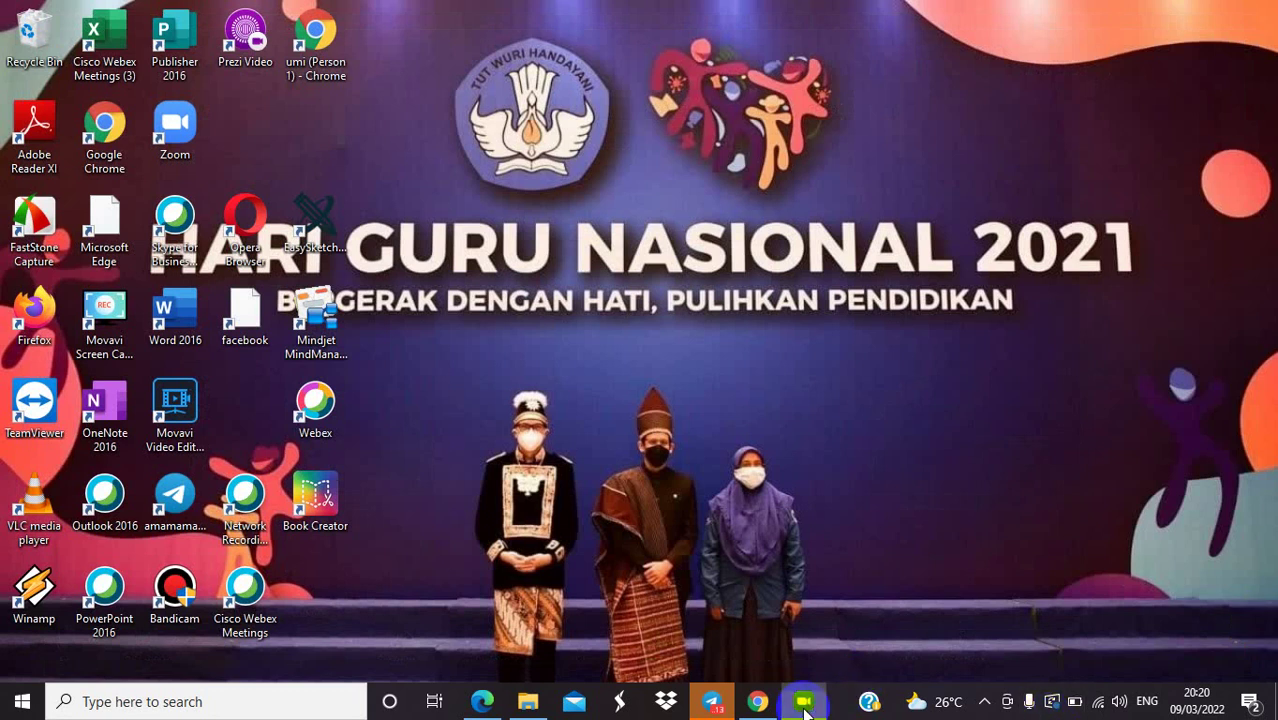
click(804, 702)
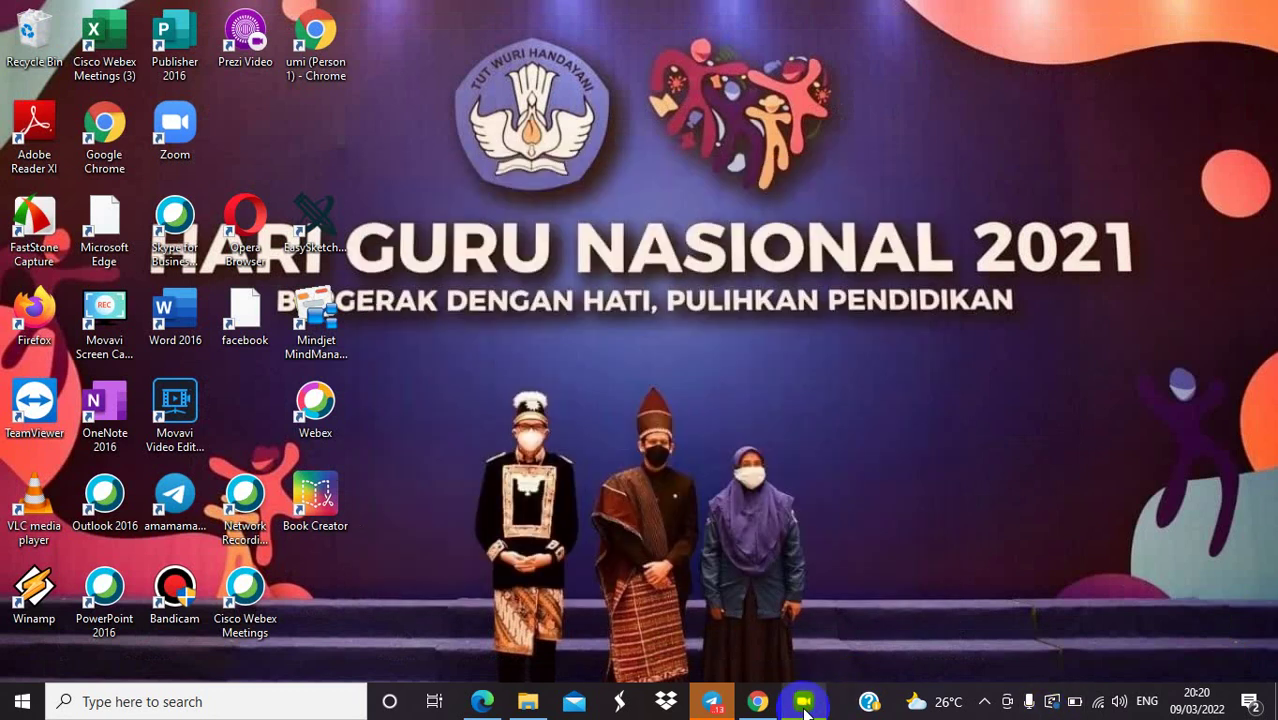
click(809, 704)
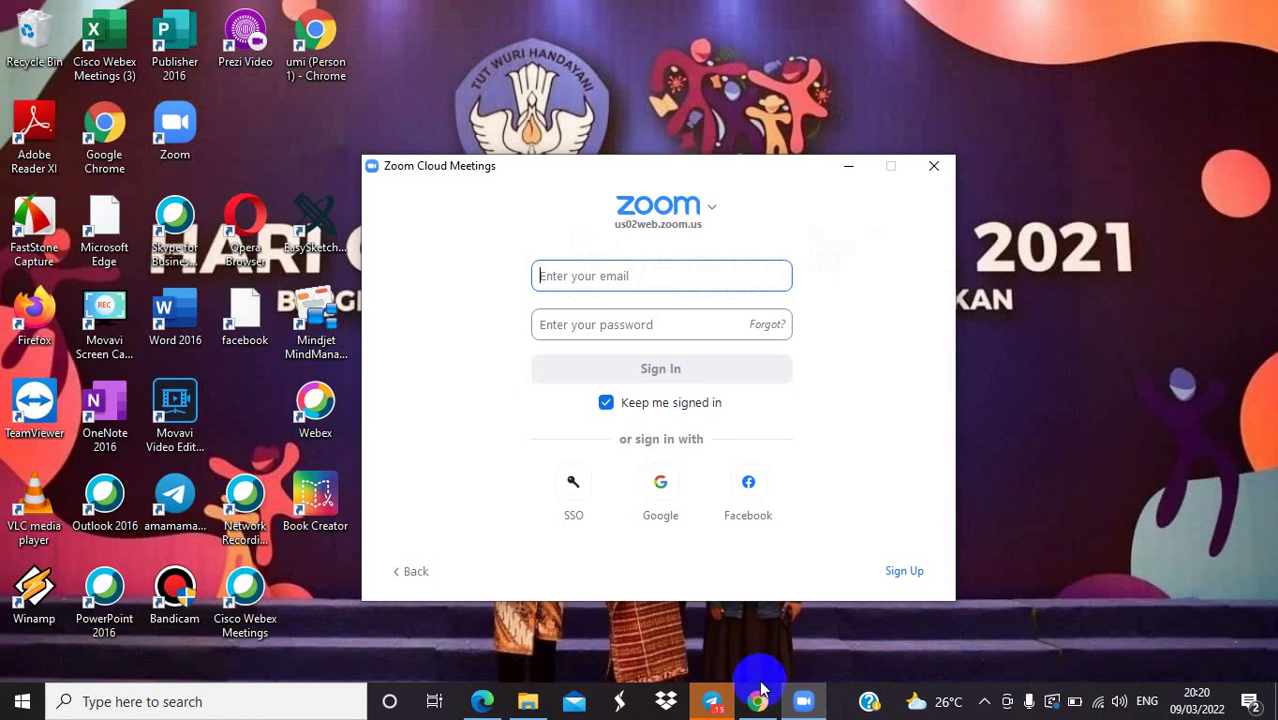
Leave the Zoom sign-in window and reveal the hidden system tray icons
click(980, 487)
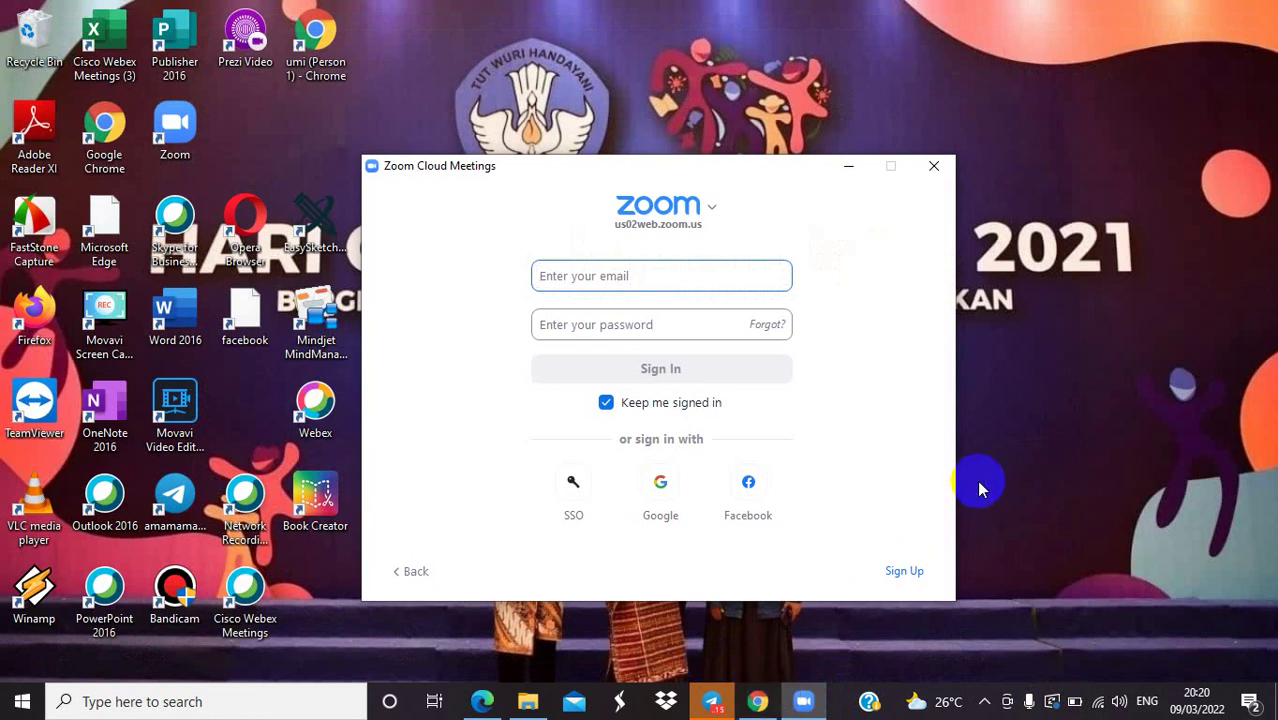
click(988, 701)
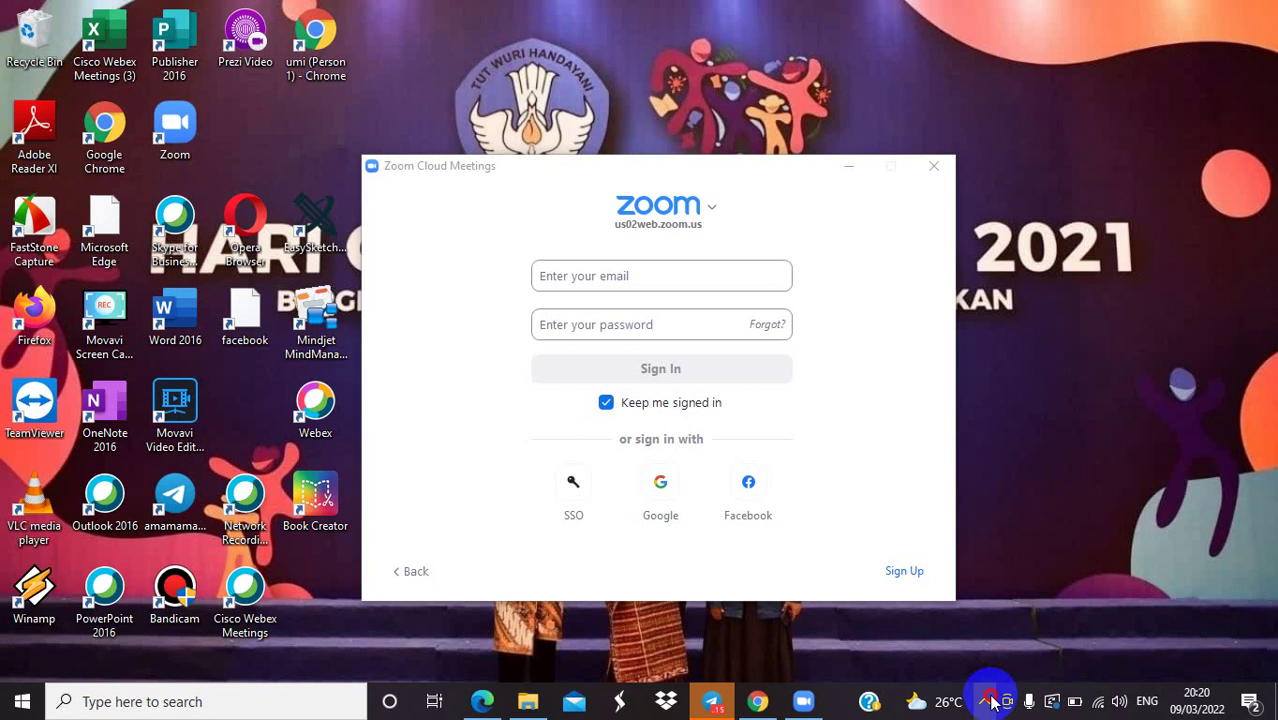